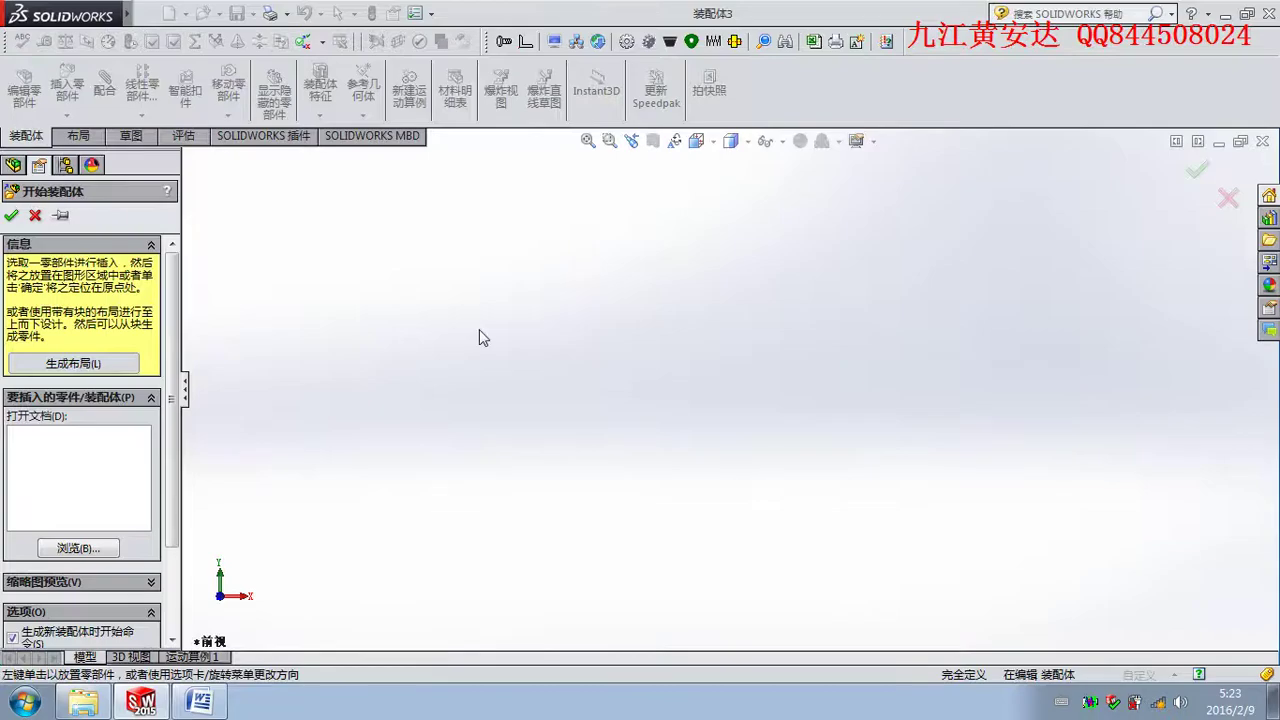
Open the SC-80x400-S-A-2(000) cylinder assembly from E:\2016 for insertion.
{"action": "left_click", "coordinate": [25, 702]}
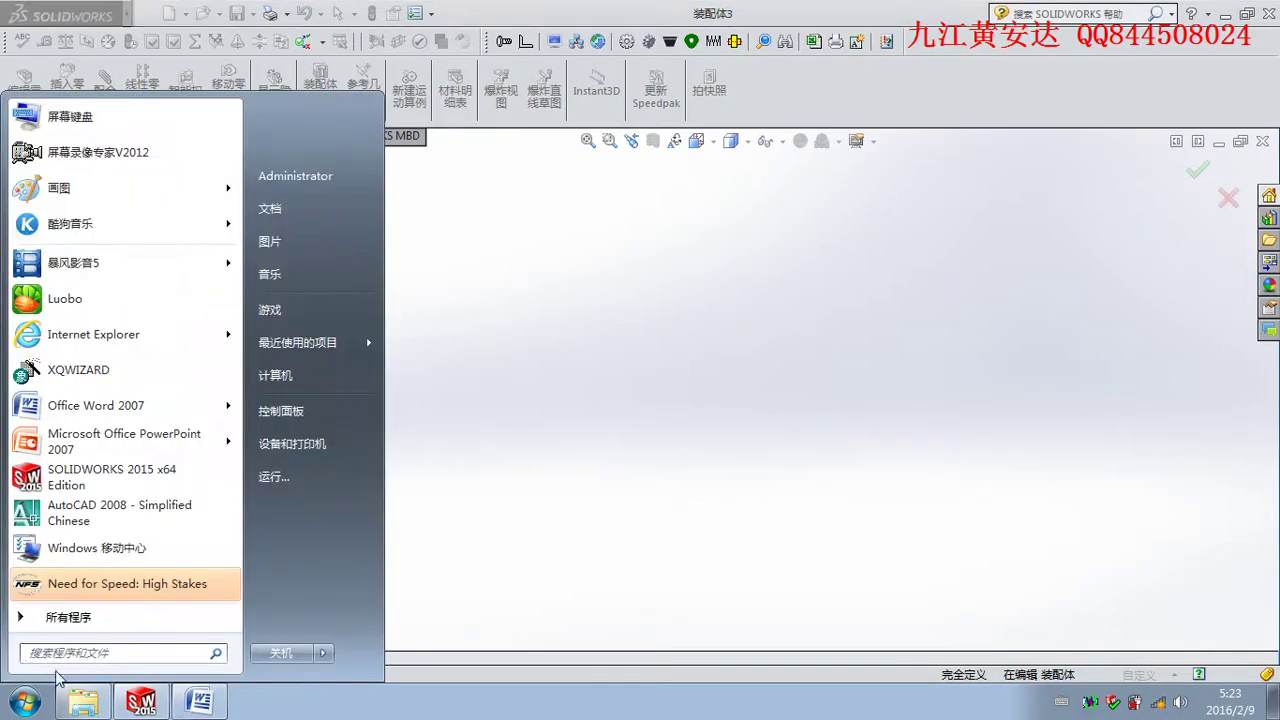
{"action": "left_click", "coordinate": [150, 707]}
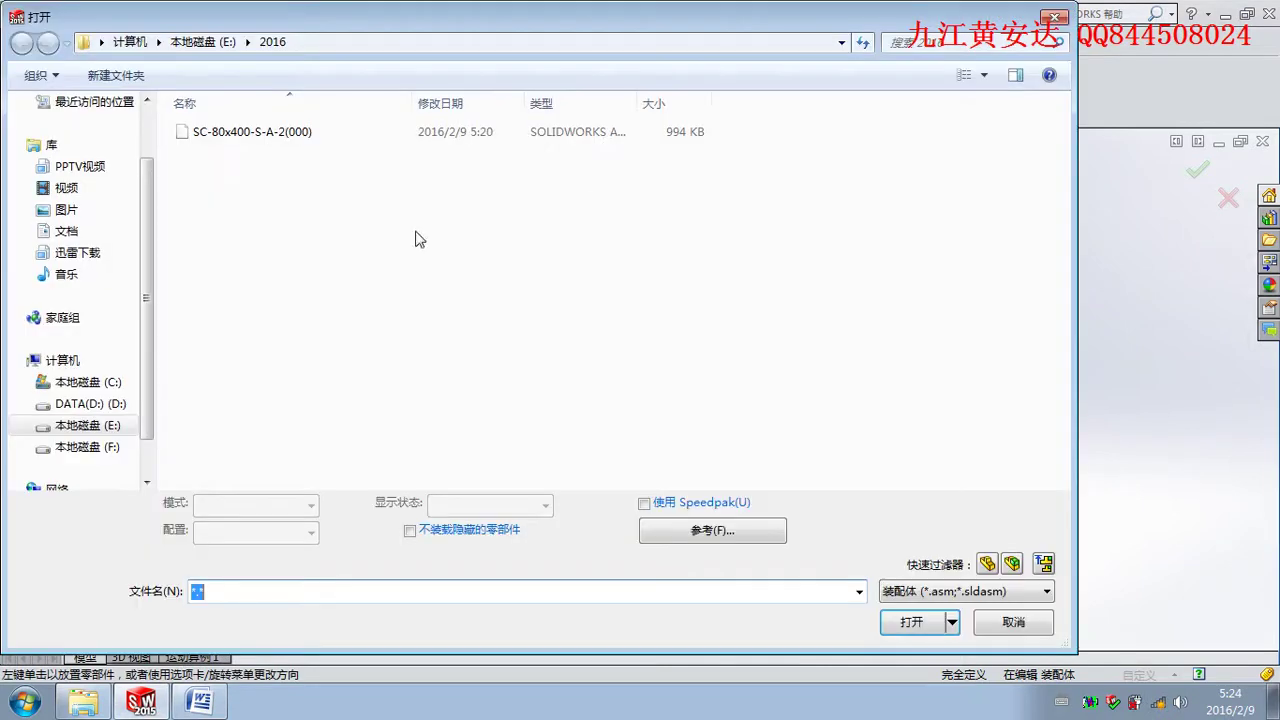
{"action": "left_click", "coordinate": [268, 137]}
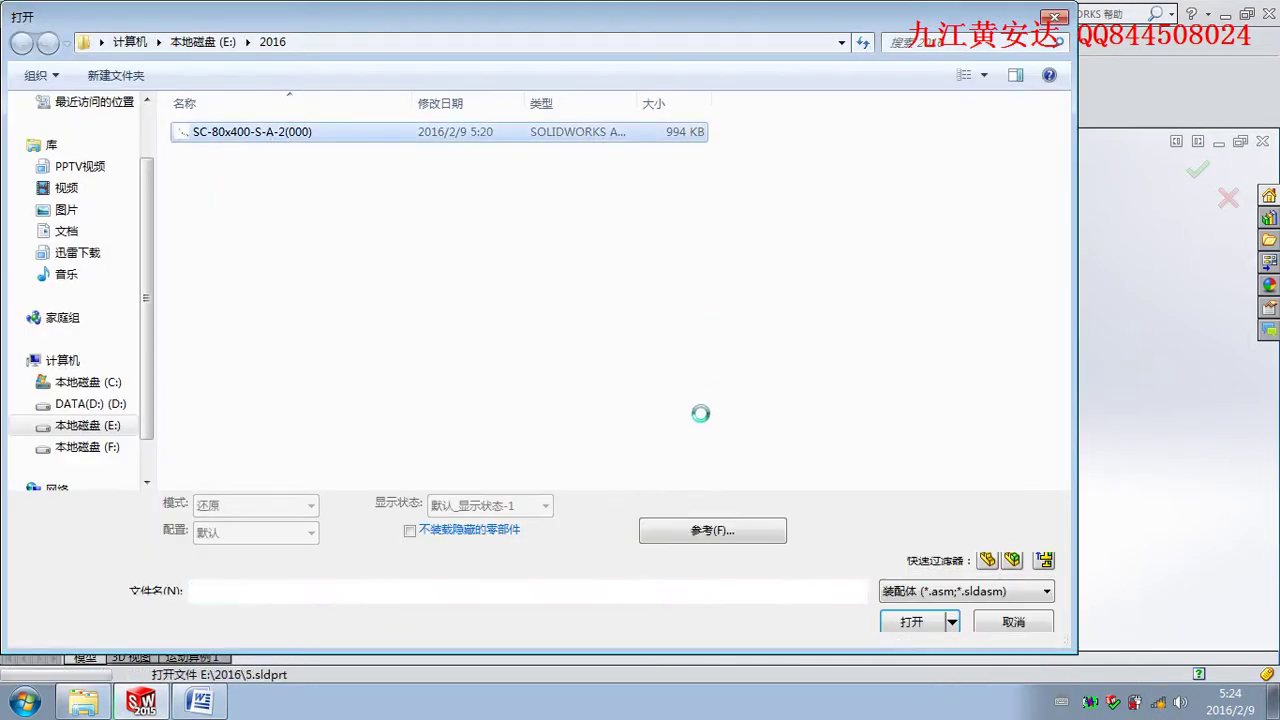
{"action": "key", "text": "Return"}
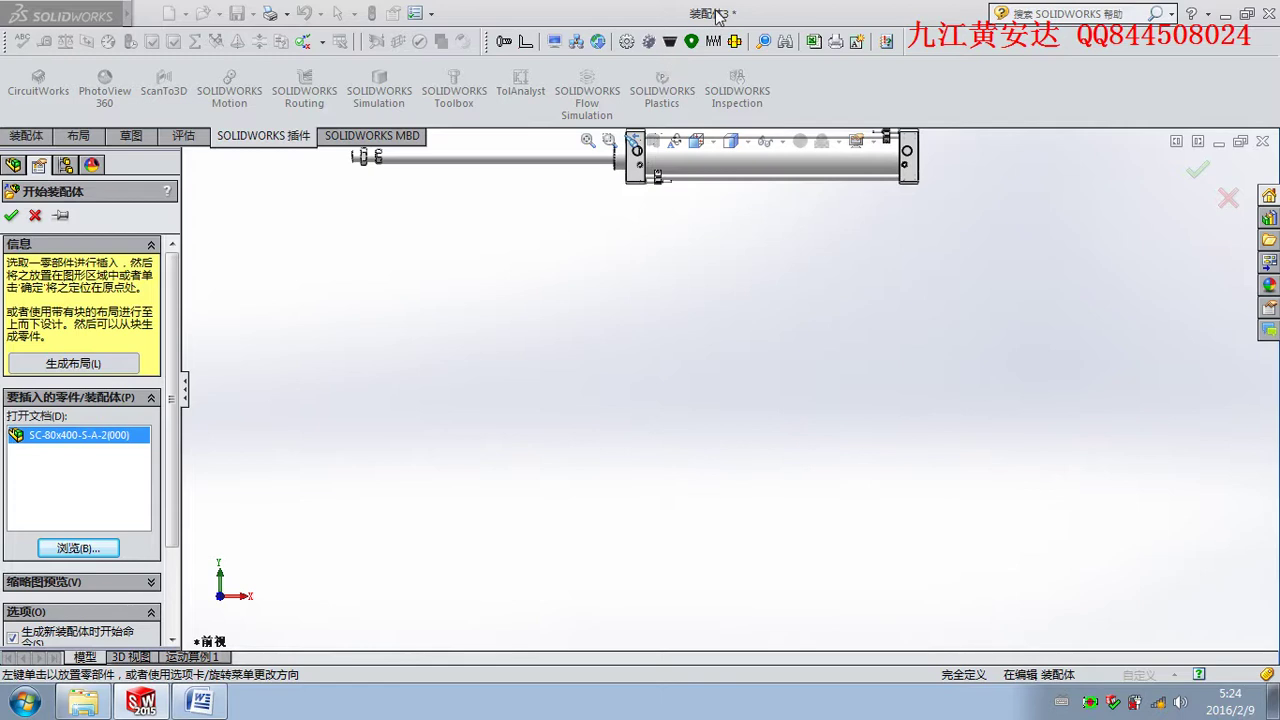
Rotate the SC-80x400-S-A-2(000) preview upright with Tab, place it, and fit the view.
{"action": "left_click", "coordinate": [497, 518]}
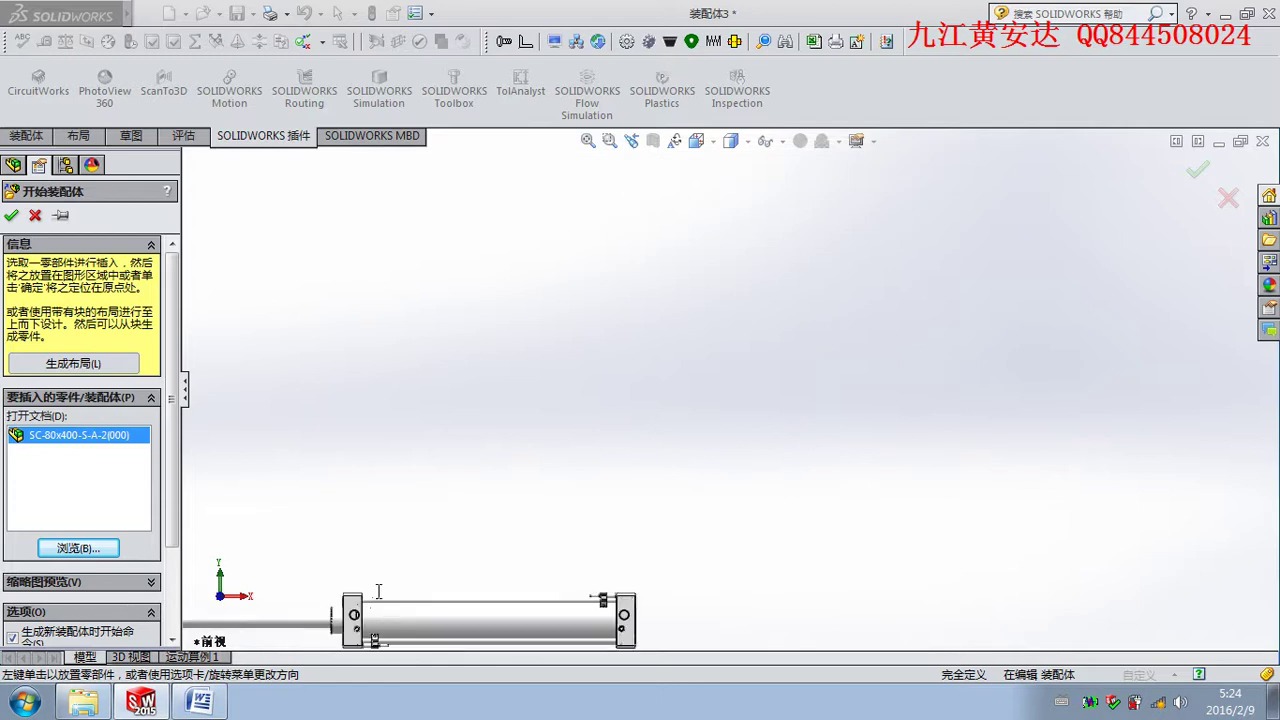
{"action": "left_click", "coordinate": [318, 592]}
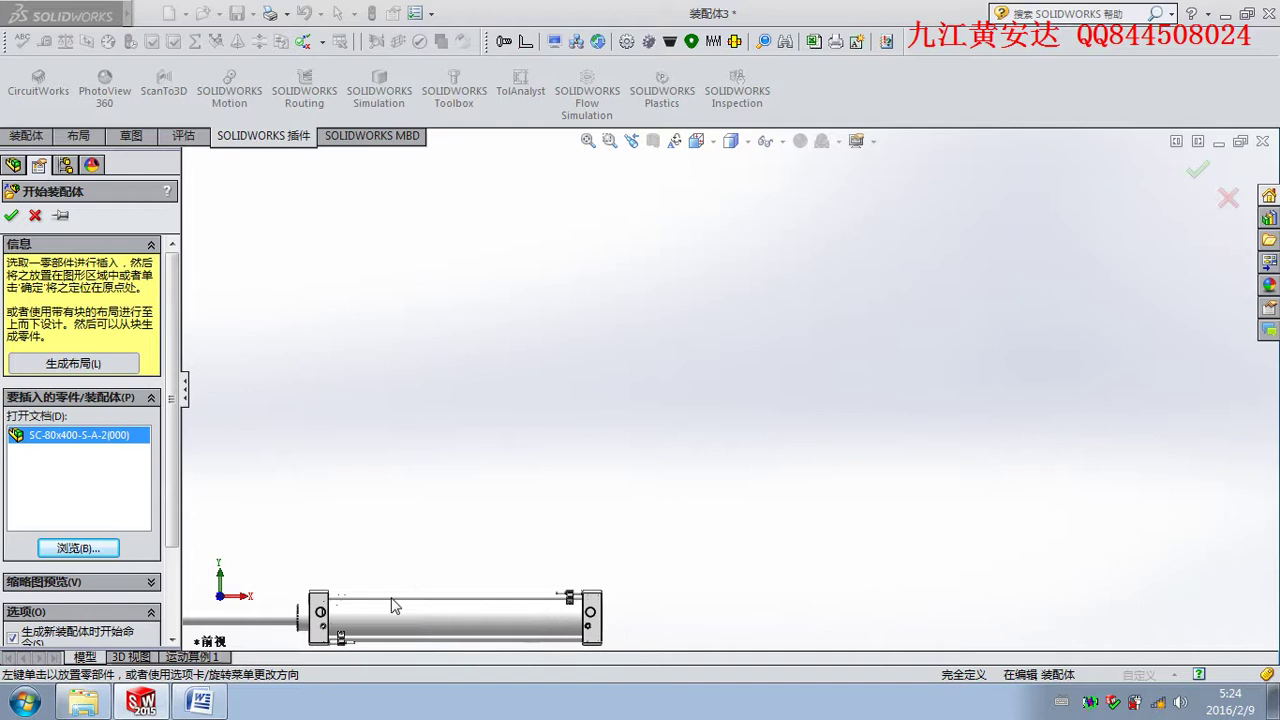
{"action": "key", "text": "Tab"}
{"action": "key", "text": "Tab"}
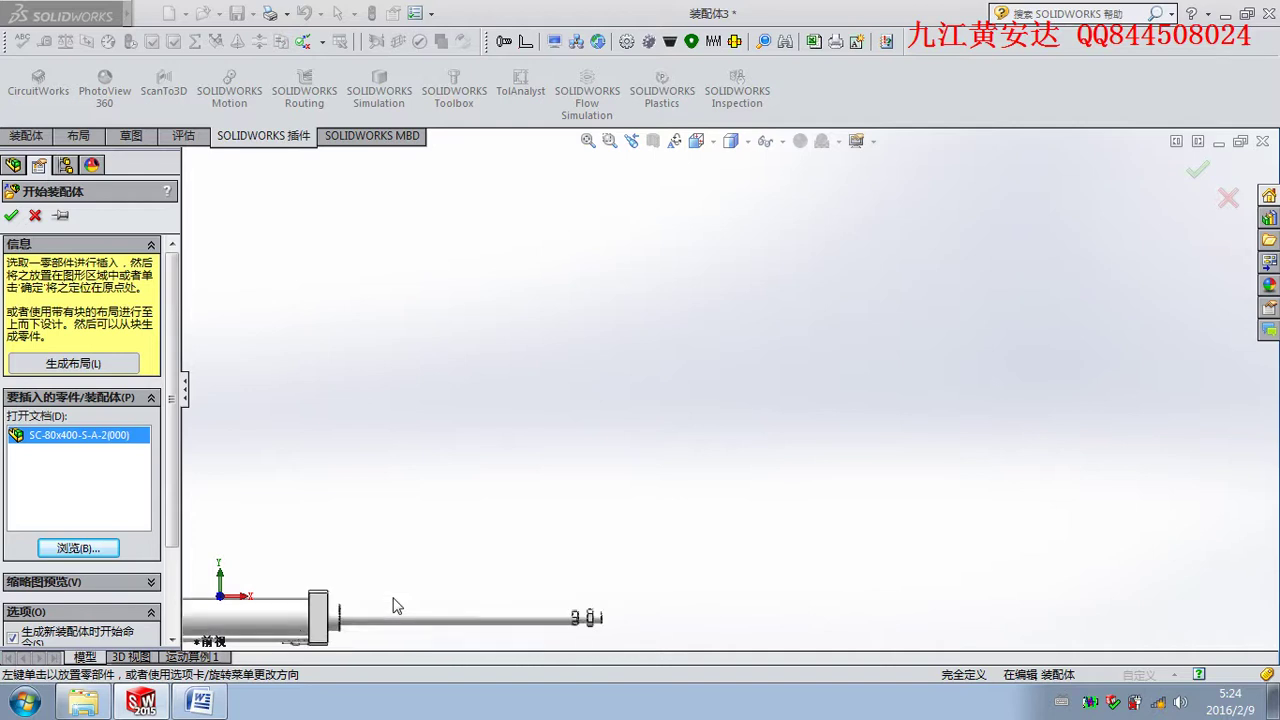
{"action": "key", "text": "Tab"}
{"action": "key", "text": "Tab"}
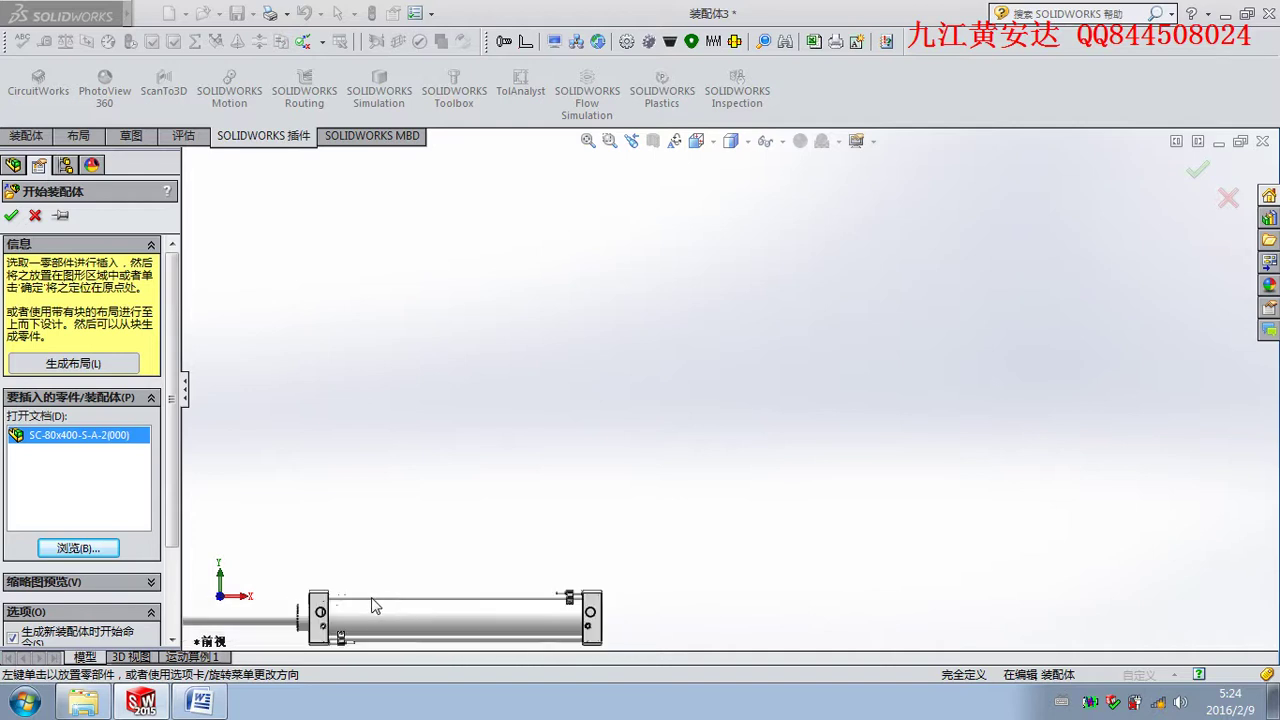
{"action": "key", "text": "Tab"}
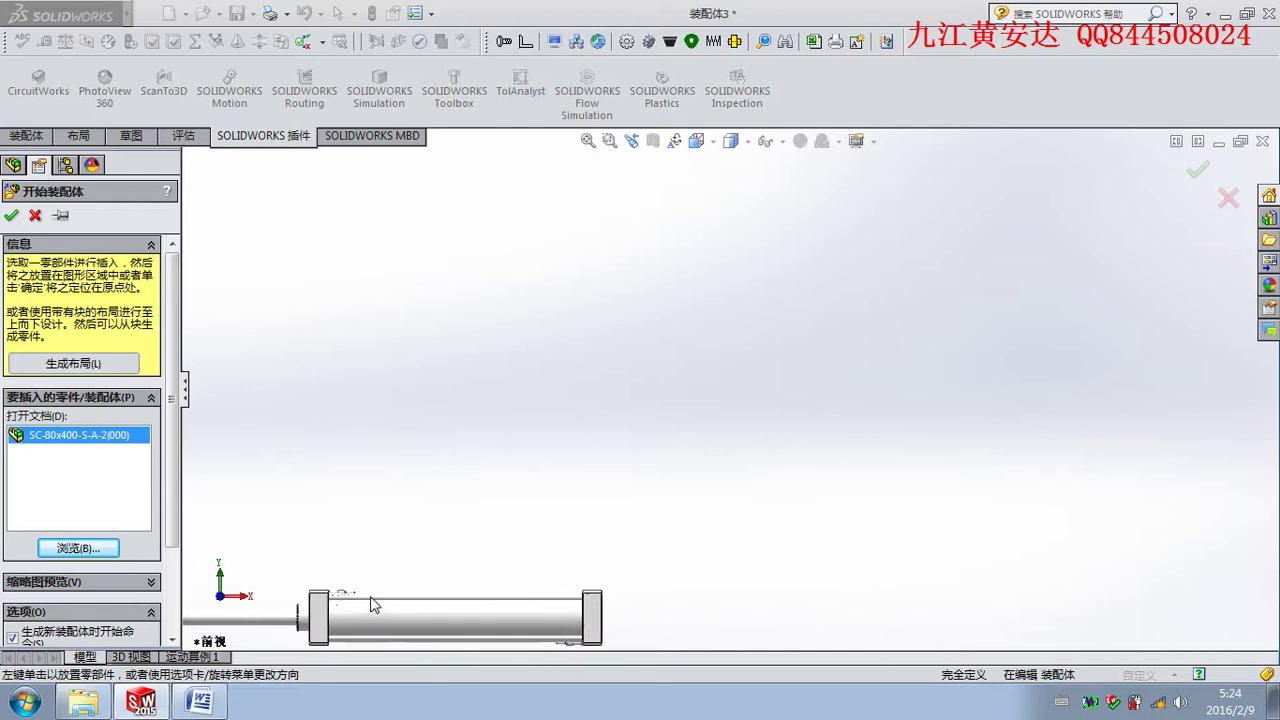
{"action": "key", "text": "Tab"}
{"action": "key", "text": "Tab"}
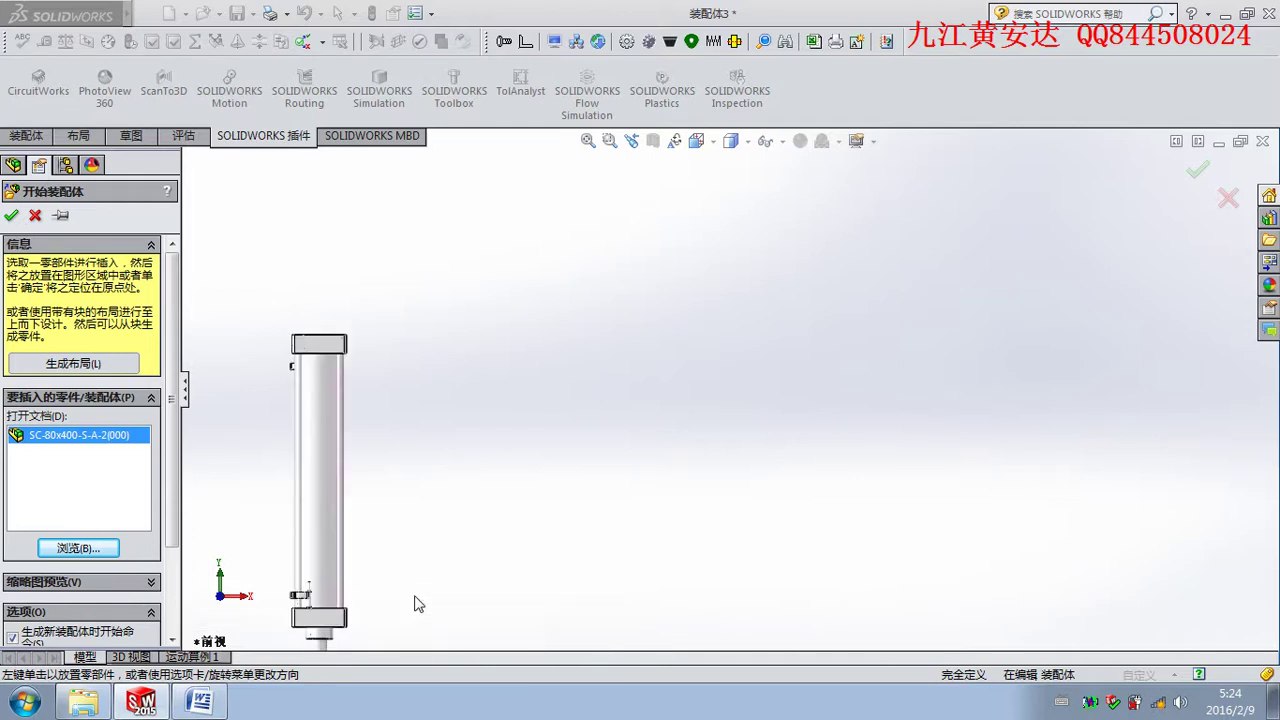
{"action": "key", "text": "Tab"}
{"action": "key", "text": "Tab"}
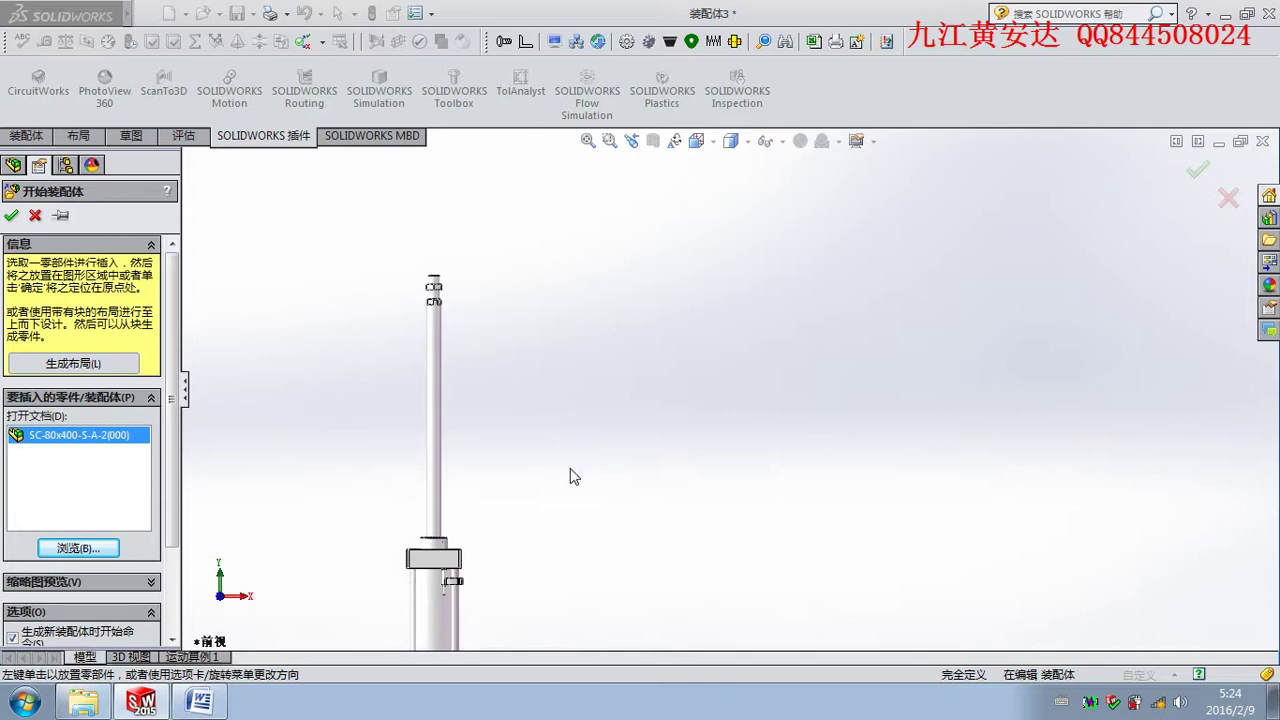
{"action": "left_click", "coordinate": [691, 464]}
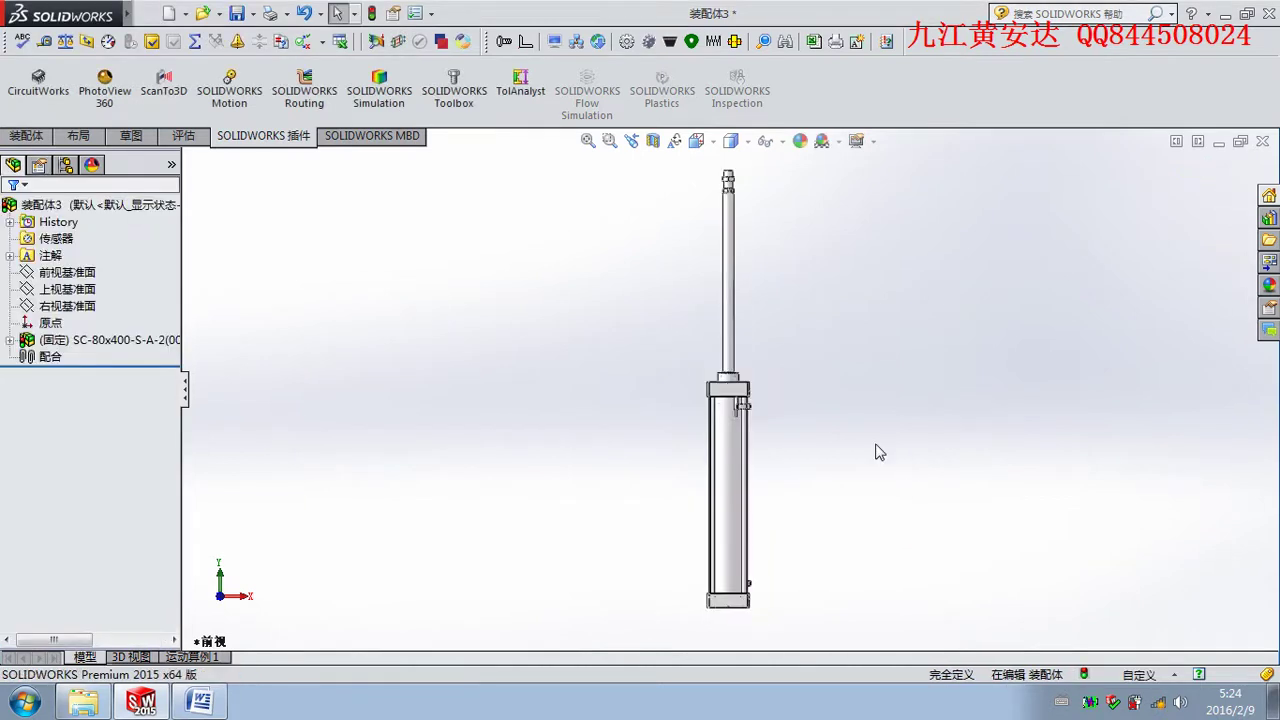
{"action": "key", "text": "z"}
{"action": "key", "text": "z"}
{"action": "scroll", "coordinate": [810, 350], "scroll_direction": "down", "scroll_amount": 2}
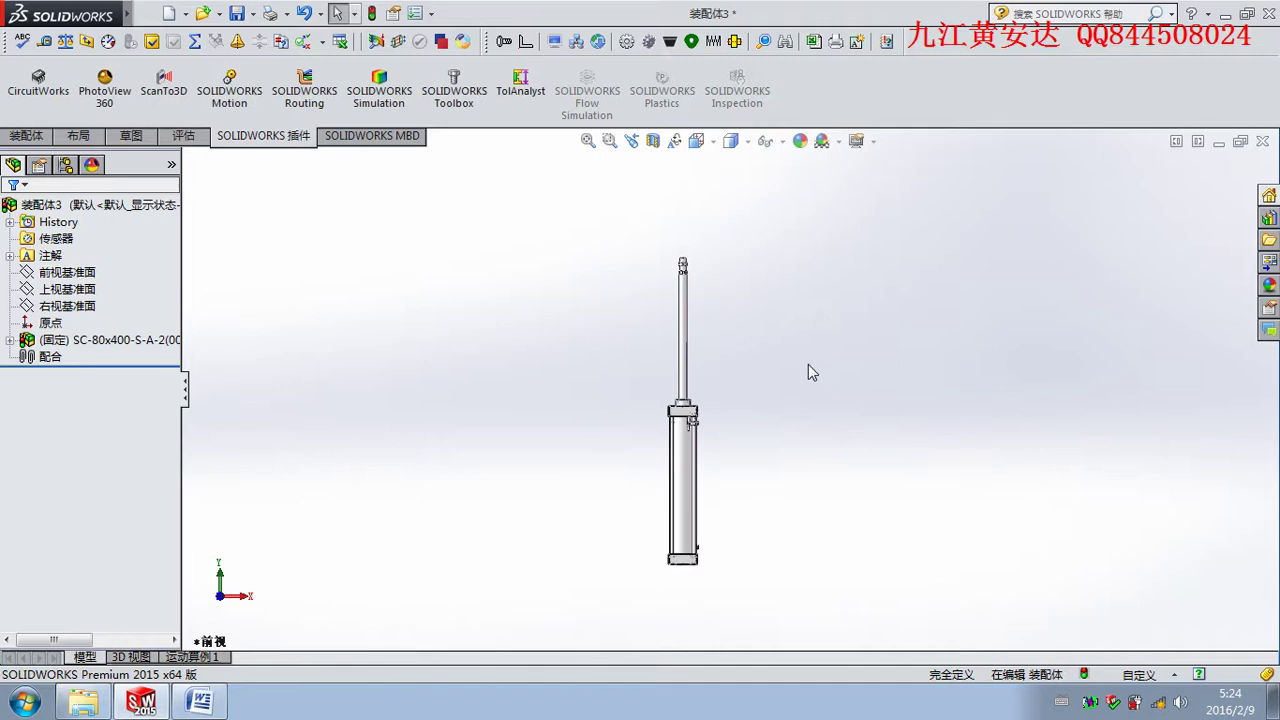
{"action": "mouse_move", "coordinate": [769, 366]}
{"action": "middle_mouse_down"}
{"action": "mouse_move", "coordinate": [751, 357]}
{"action": "mouse_move", "coordinate": [715, 408]}
{"action": "mouse_move", "coordinate": [742, 360]}
{"action": "mouse_move", "coordinate": [745, 370]}
{"action": "middle_mouse_up"}
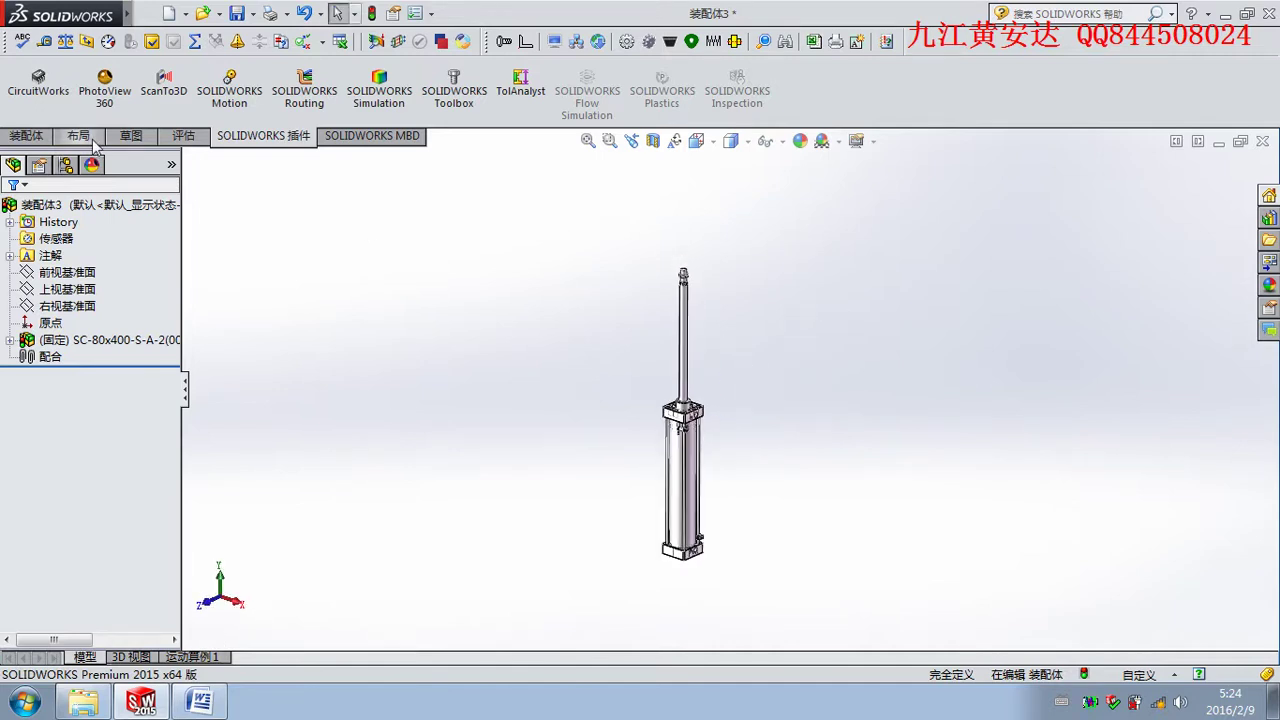
Switch the CommandManager to the 装配体 (Assembly) tab.
{"action": "left_click", "coordinate": [27, 136]}
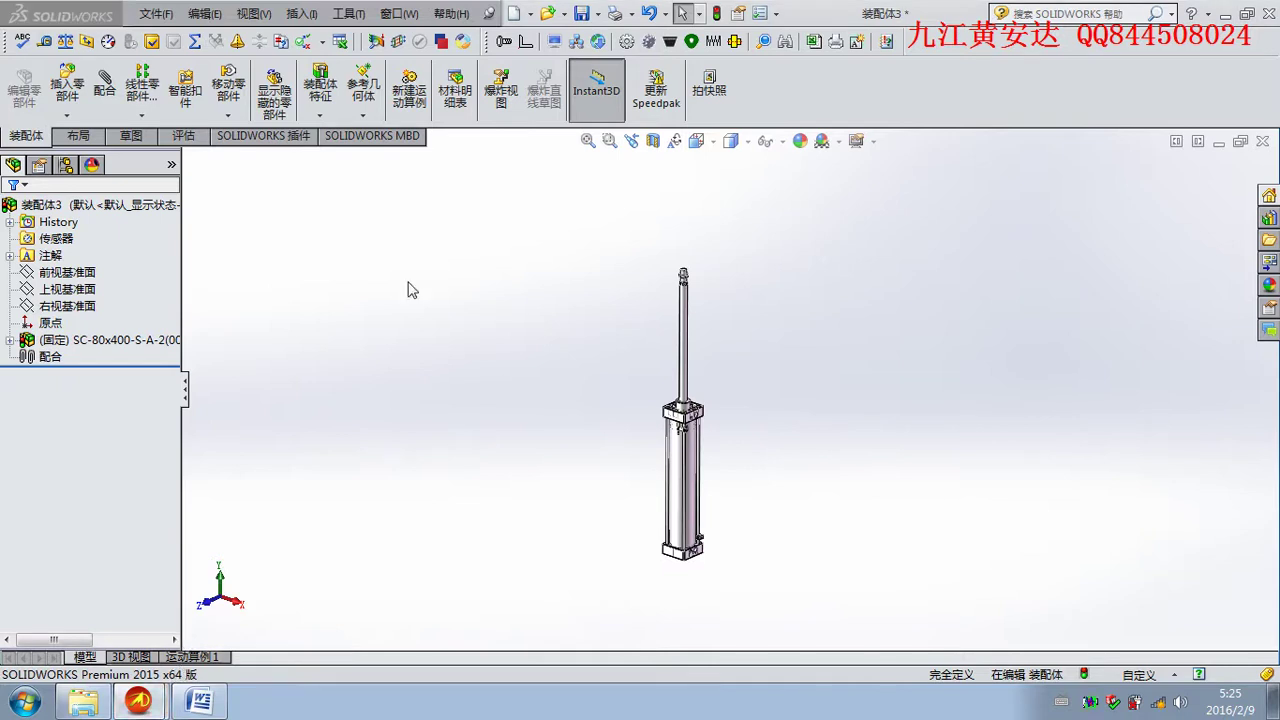
Close the gear design add-in window and load Toolbox in the Design Library.
{"action": "left_click", "coordinate": [140, 701]}
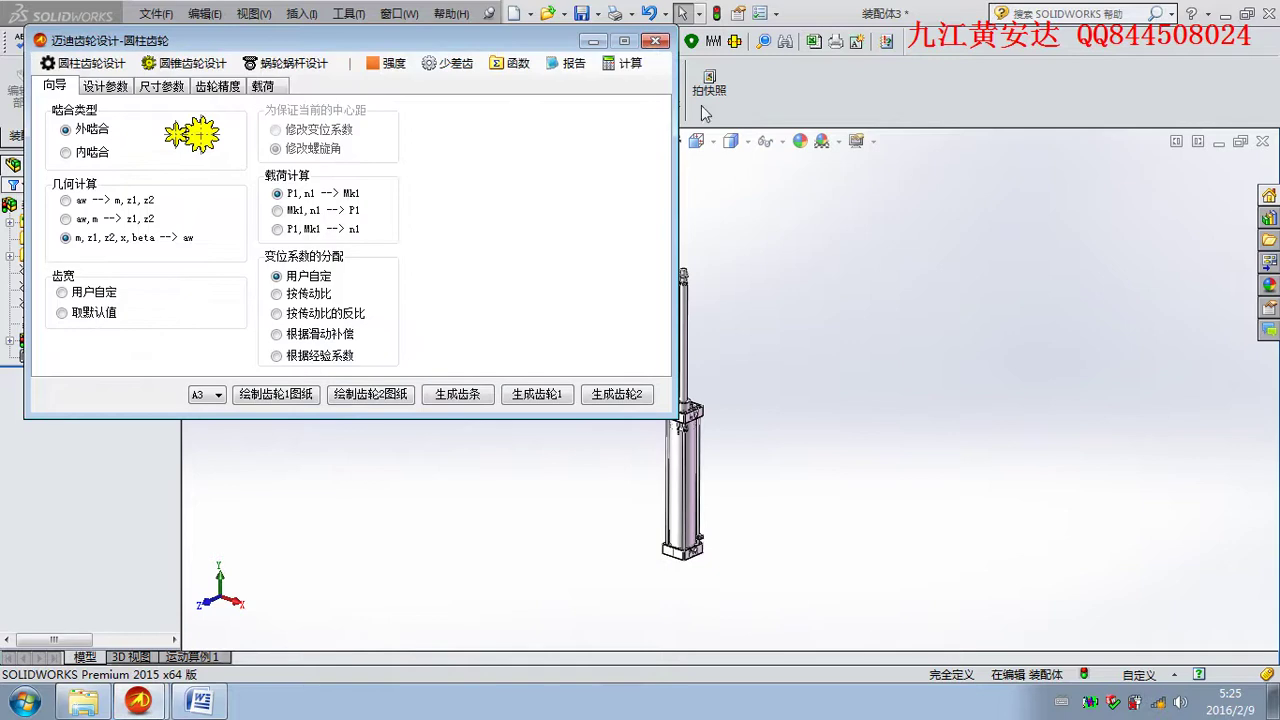
{"action": "left_click", "coordinate": [655, 40]}
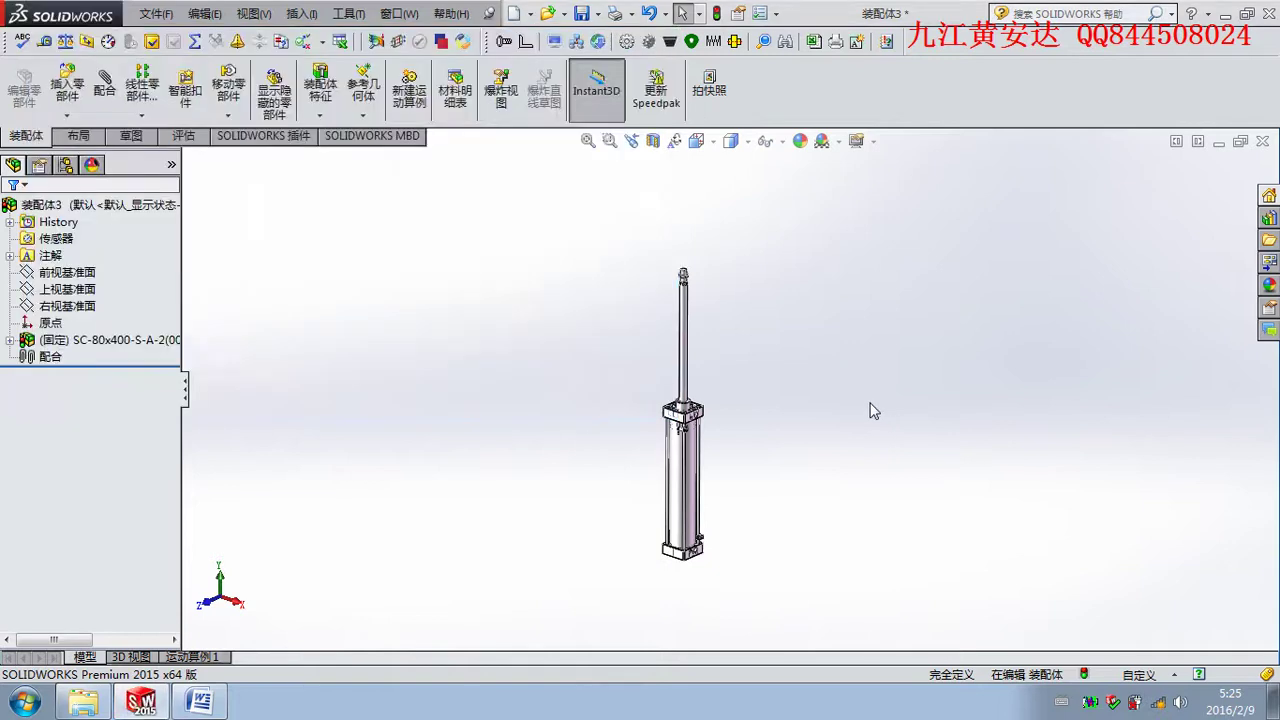
{"action": "left_click", "coordinate": [1270, 220]}
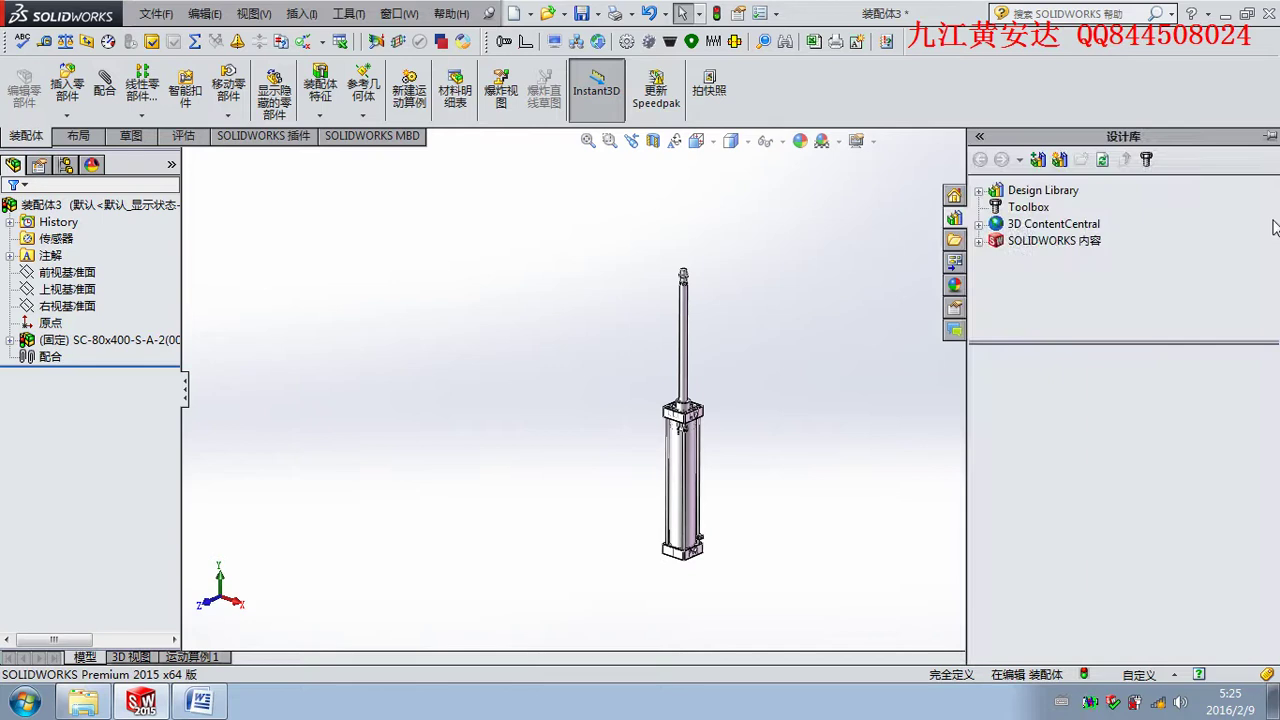
{"action": "left_click", "coordinate": [1030, 208]}
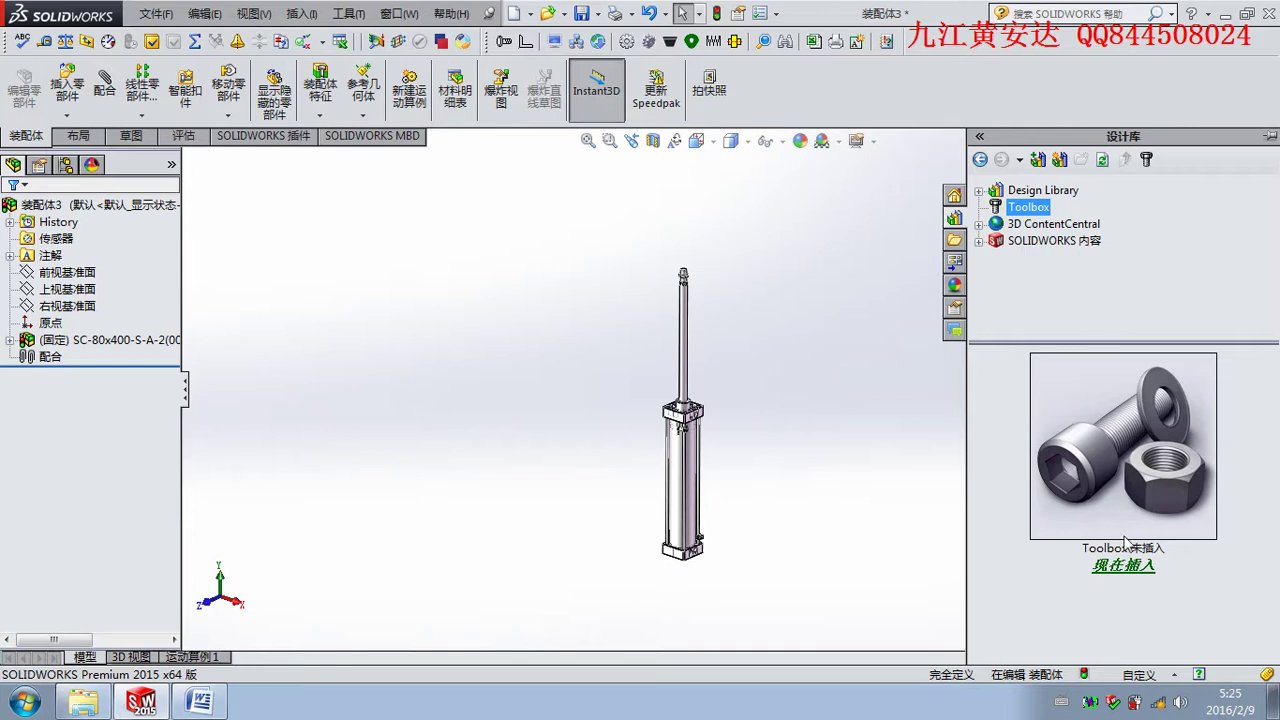
{"action": "left_click", "coordinate": [1120, 567]}
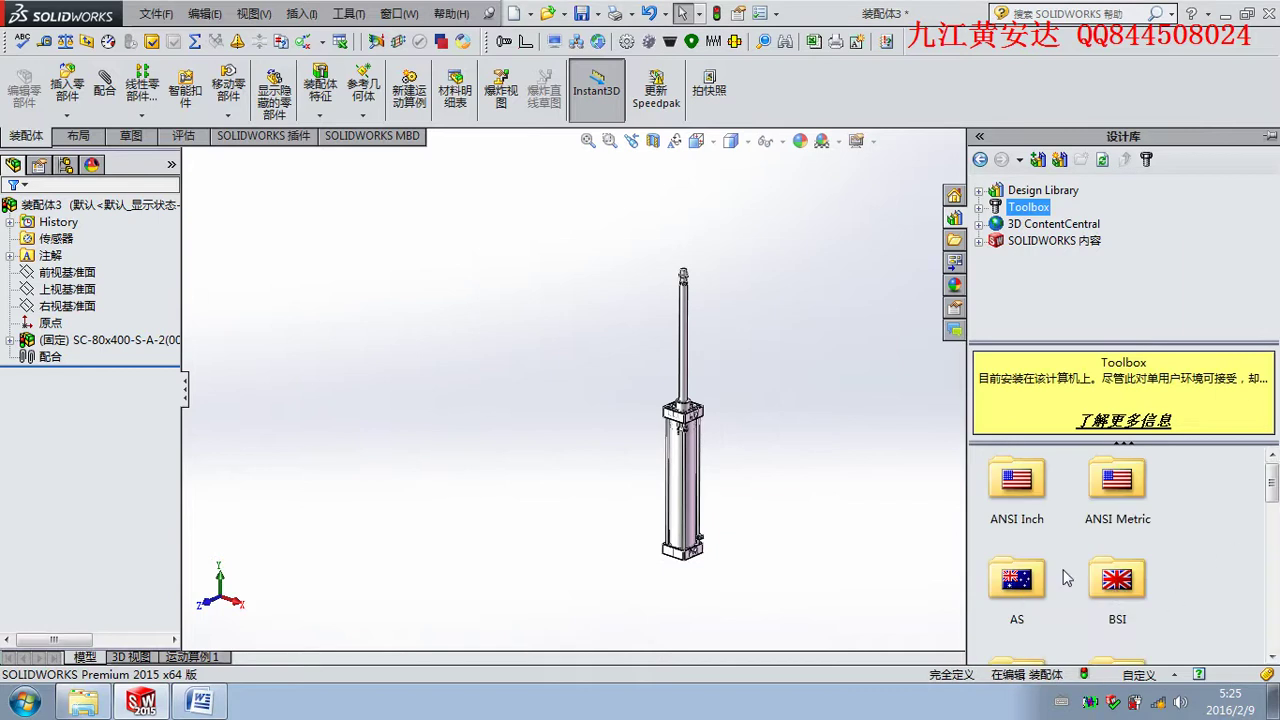
Open the GB standard folder in the Toolbox library.
{"action": "left_click", "coordinate": [1066, 577]}
{"action": "scroll", "coordinate": [1080, 560], "scroll_direction": "down", "scroll_amount": 1}
{"action": "scroll", "coordinate": [1058, 537], "scroll_direction": "up", "scroll_amount": 1}
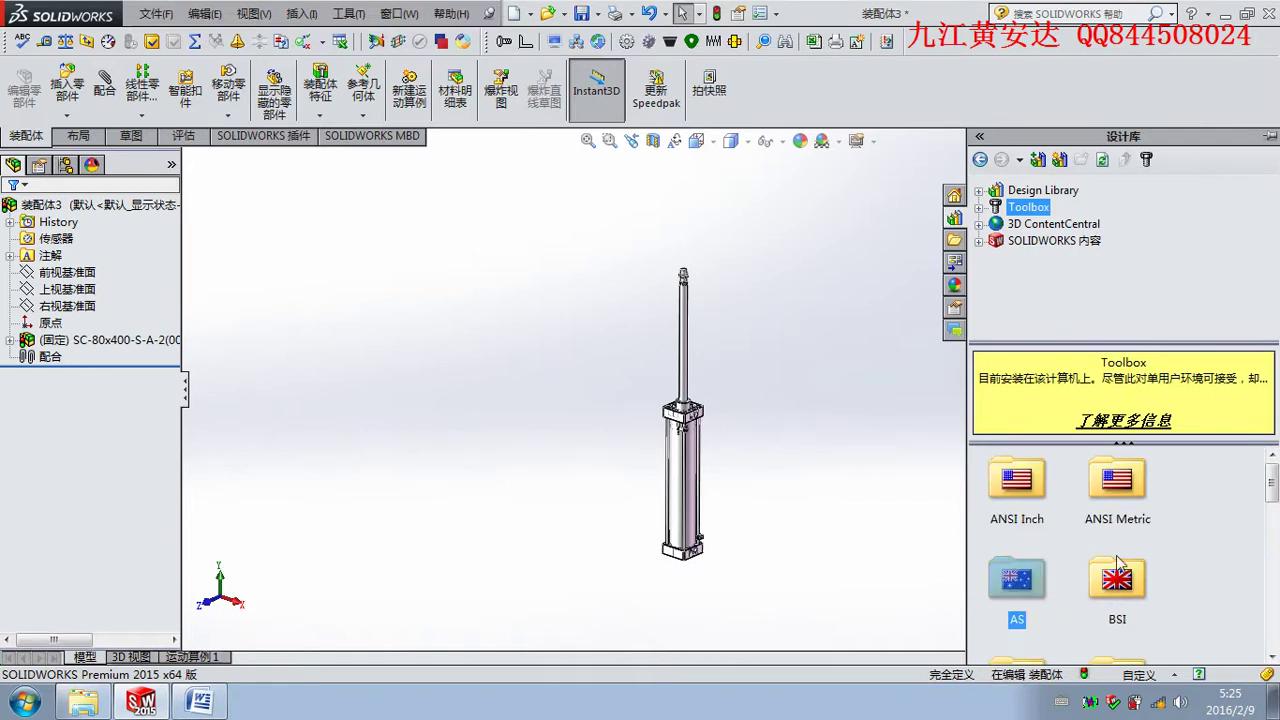
{"action": "scroll", "coordinate": [1118, 563], "scroll_direction": "down", "scroll_amount": 3}
{"action": "double_click", "coordinate": [1016, 480]}
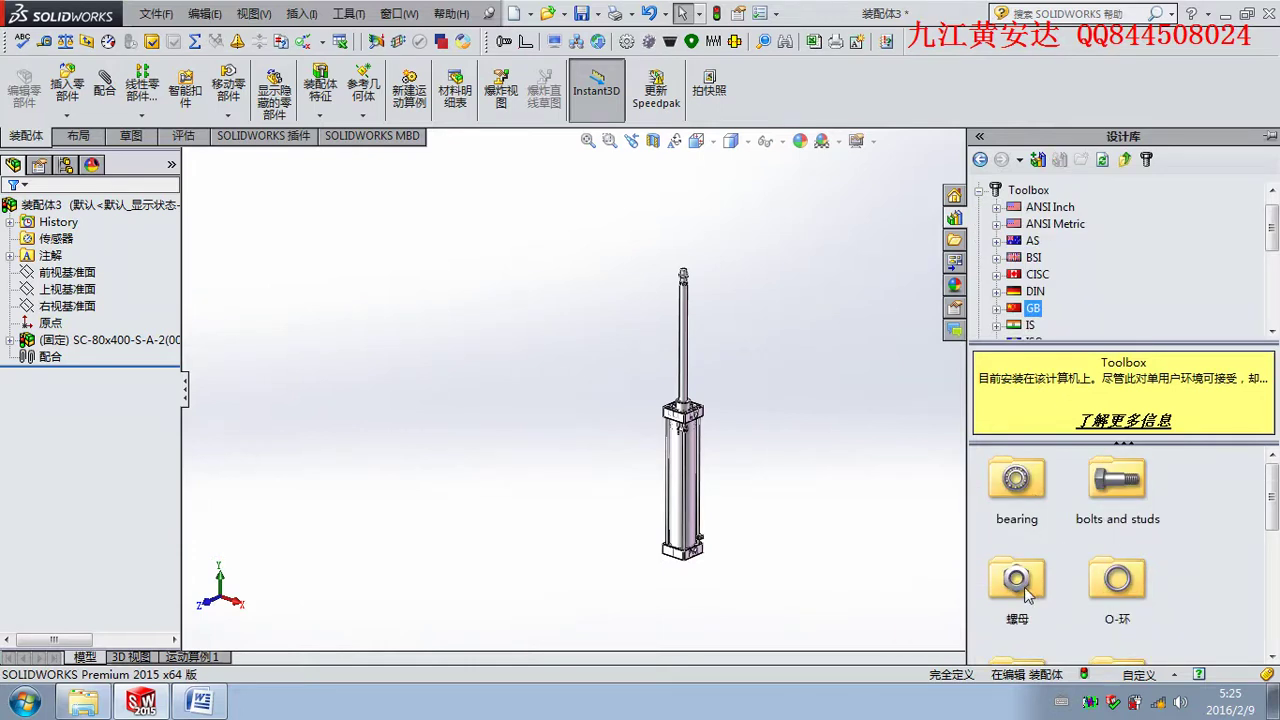
Expand 动力传动 > 齿轮 to list the GB gear parts.
{"action": "scroll", "coordinate": [1027, 593], "scroll_direction": "down", "scroll_amount": 1}
{"action": "scroll", "coordinate": [1060, 590], "scroll_direction": "down", "scroll_amount": 1}
{"action": "scroll", "coordinate": [1098, 590], "scroll_direction": "down", "scroll_amount": 1}
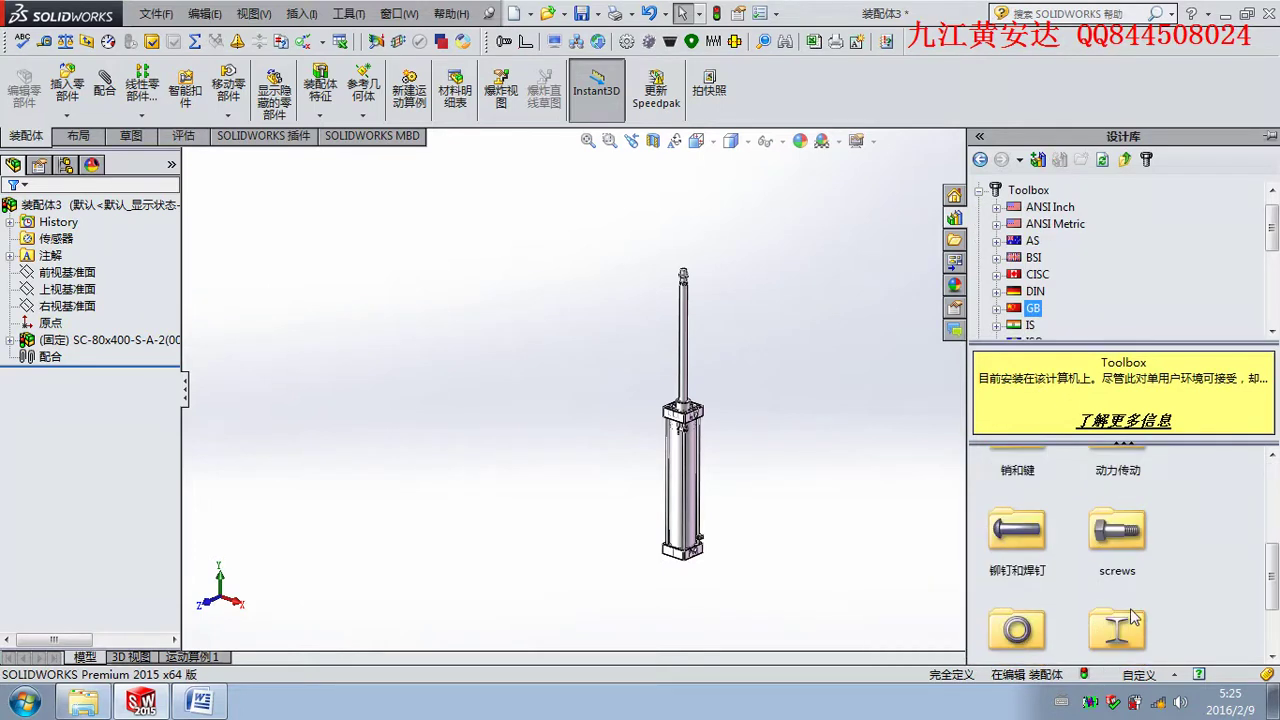
{"action": "scroll", "coordinate": [1130, 608], "scroll_direction": "up", "scroll_amount": 1}
{"action": "scroll", "coordinate": [1130, 608], "scroll_direction": "up", "scroll_amount": 1}
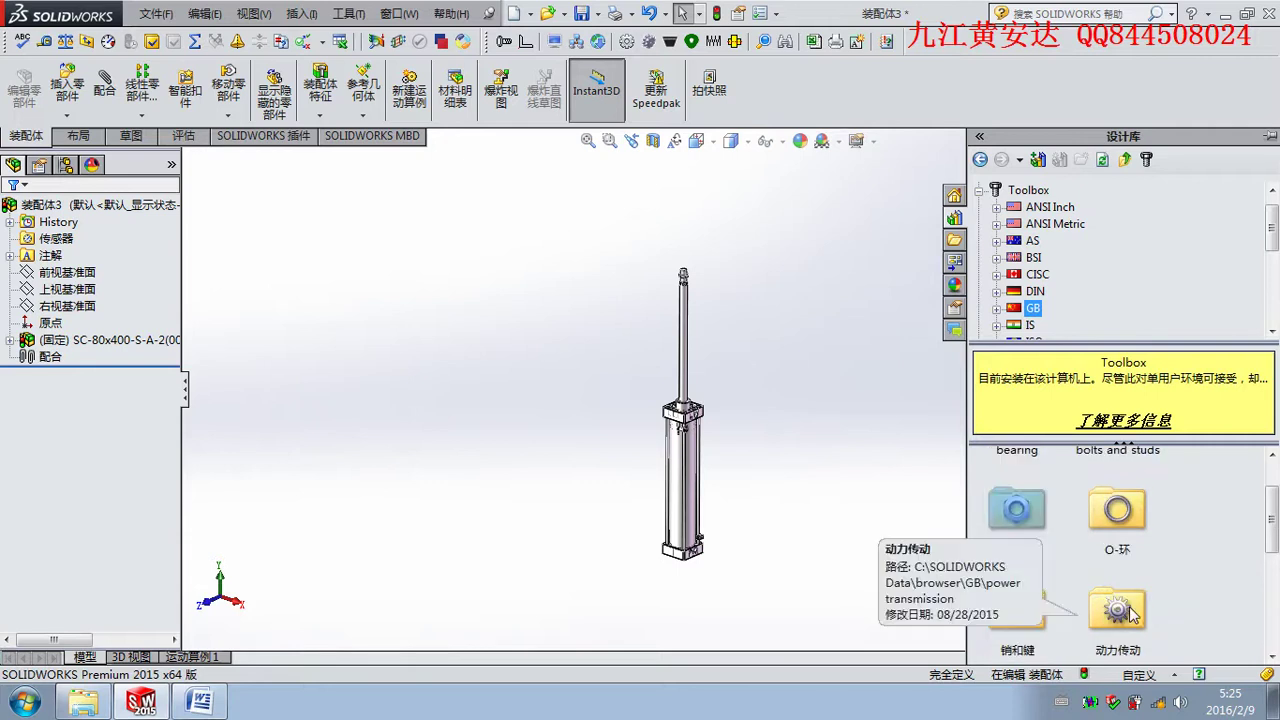
{"action": "scroll", "coordinate": [1132, 614], "scroll_direction": "down", "scroll_amount": 1}
{"action": "scroll", "coordinate": [1132, 614], "scroll_direction": "down", "scroll_amount": 1}
{"action": "scroll", "coordinate": [1132, 614], "scroll_direction": "up", "scroll_amount": 2}
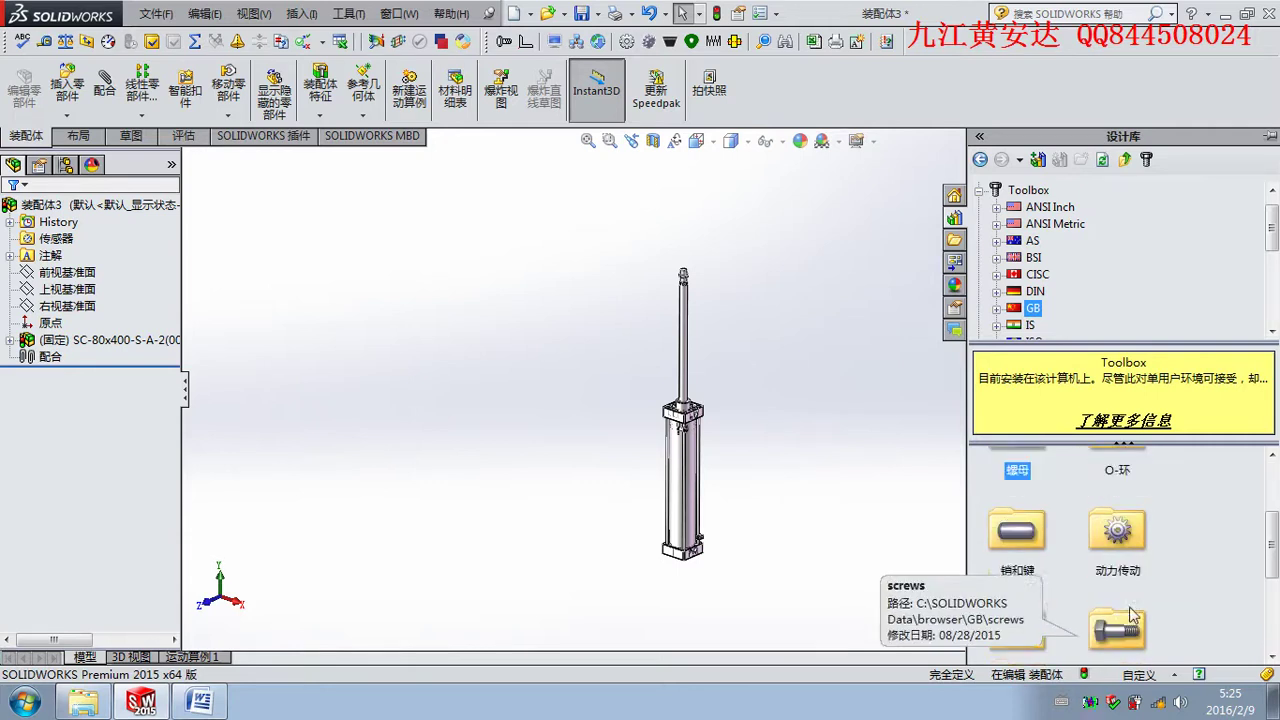
{"action": "double_click", "coordinate": [1112, 528]}
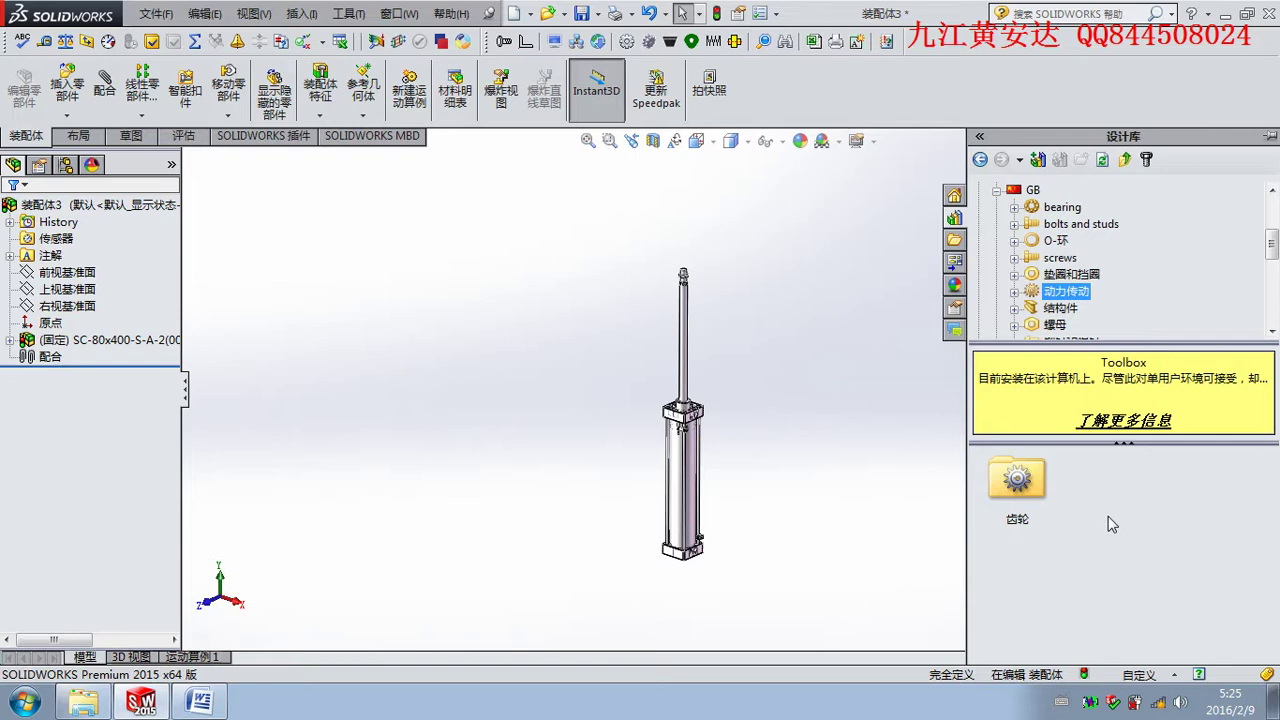
{"action": "left_click", "coordinate": [1017, 480]}
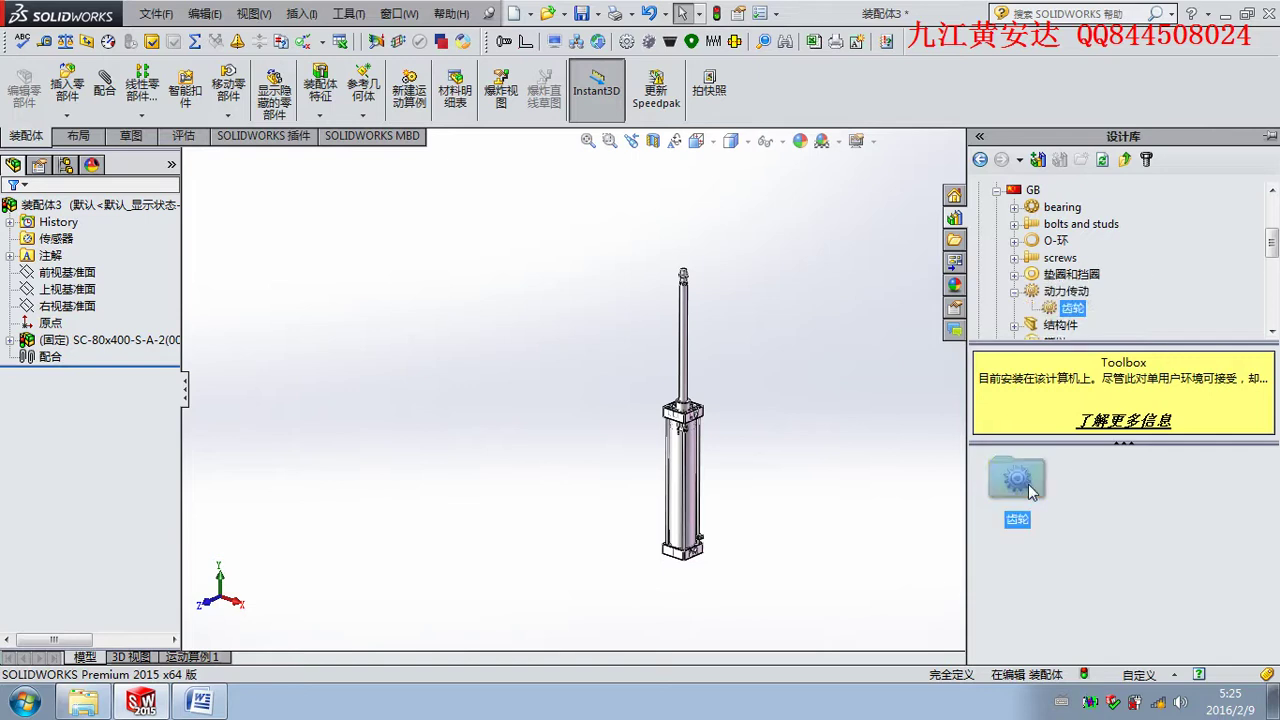
{"action": "double_click", "coordinate": [1028, 484]}
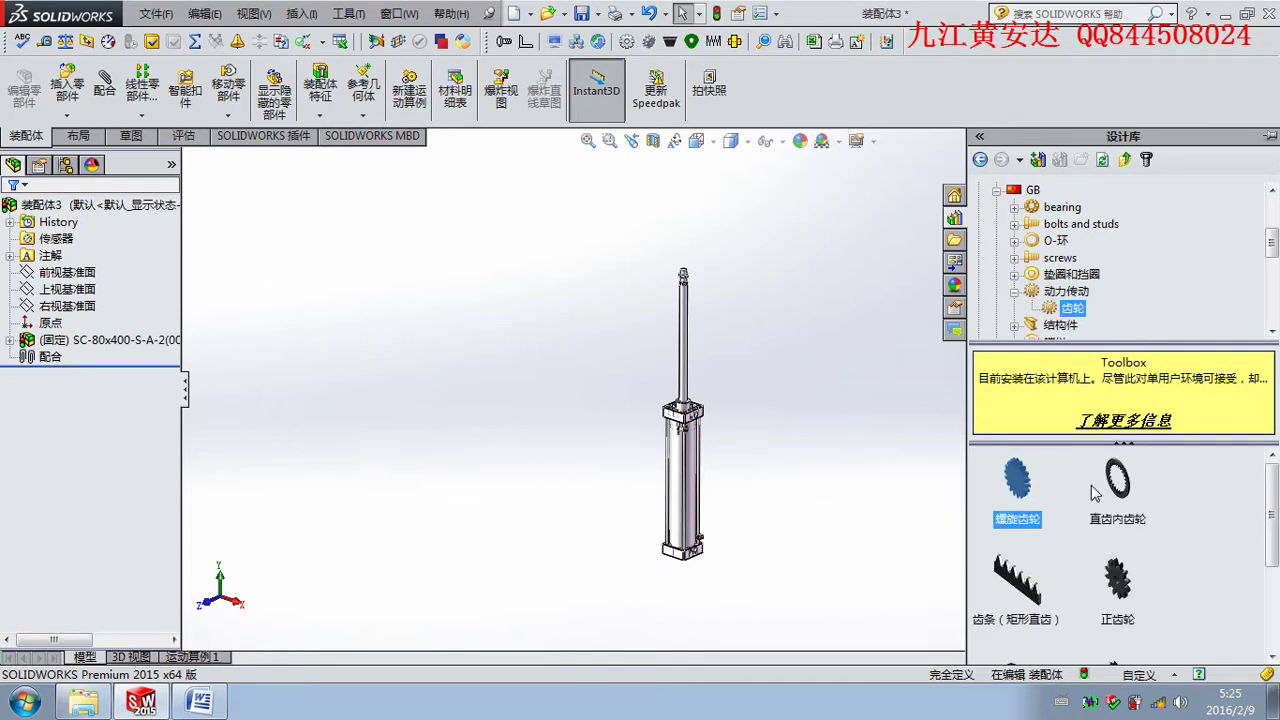
{"action": "scroll", "coordinate": [1110, 535], "scroll_direction": "down", "scroll_amount": 2}
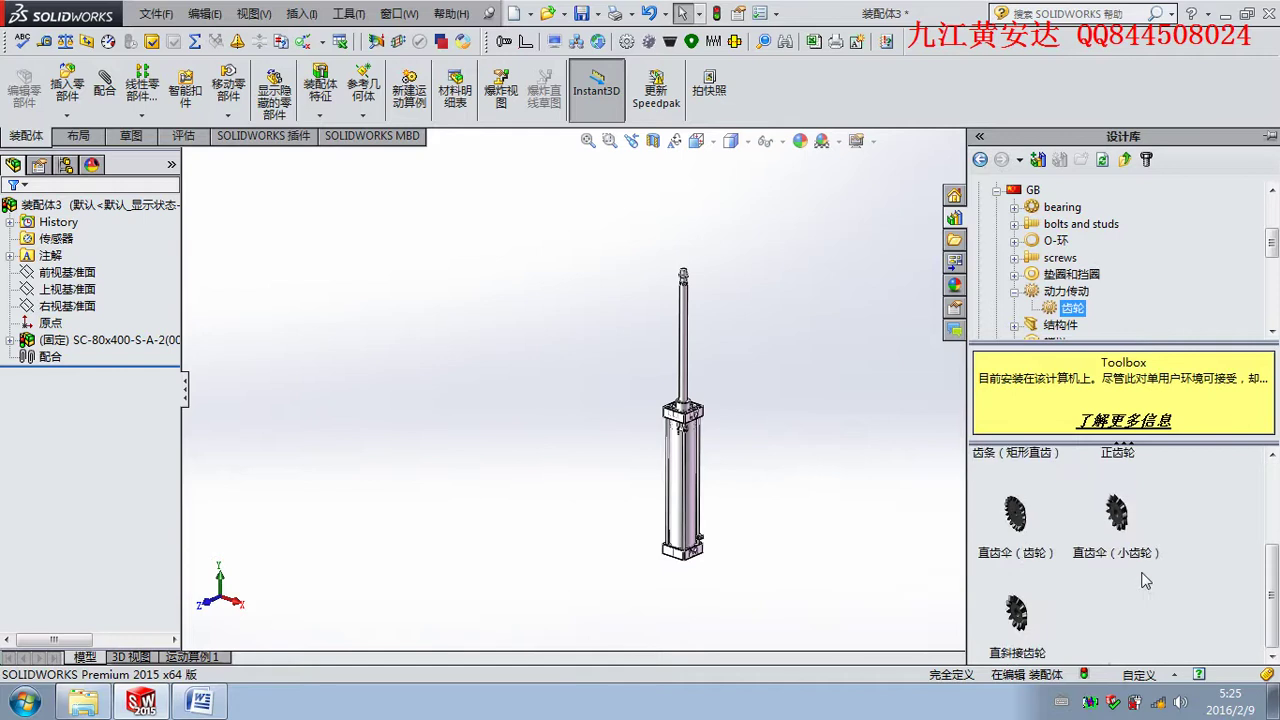
{"action": "scroll", "coordinate": [1141, 579], "scroll_direction": "up", "scroll_amount": 2}
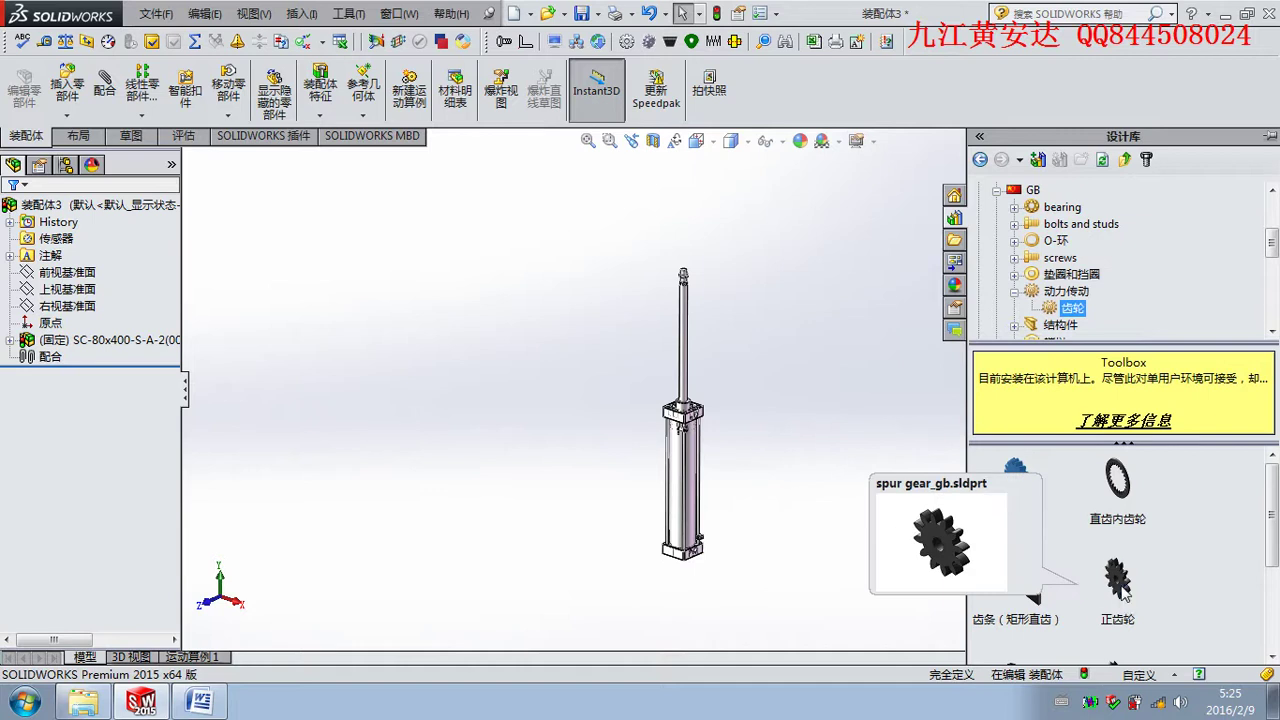
Drag the GB 正齿轮 spur gear into the assembly and open its size settings.
{"action": "left_click_drag", "start_coordinate": [1124, 596], "coordinate": [818, 269]}
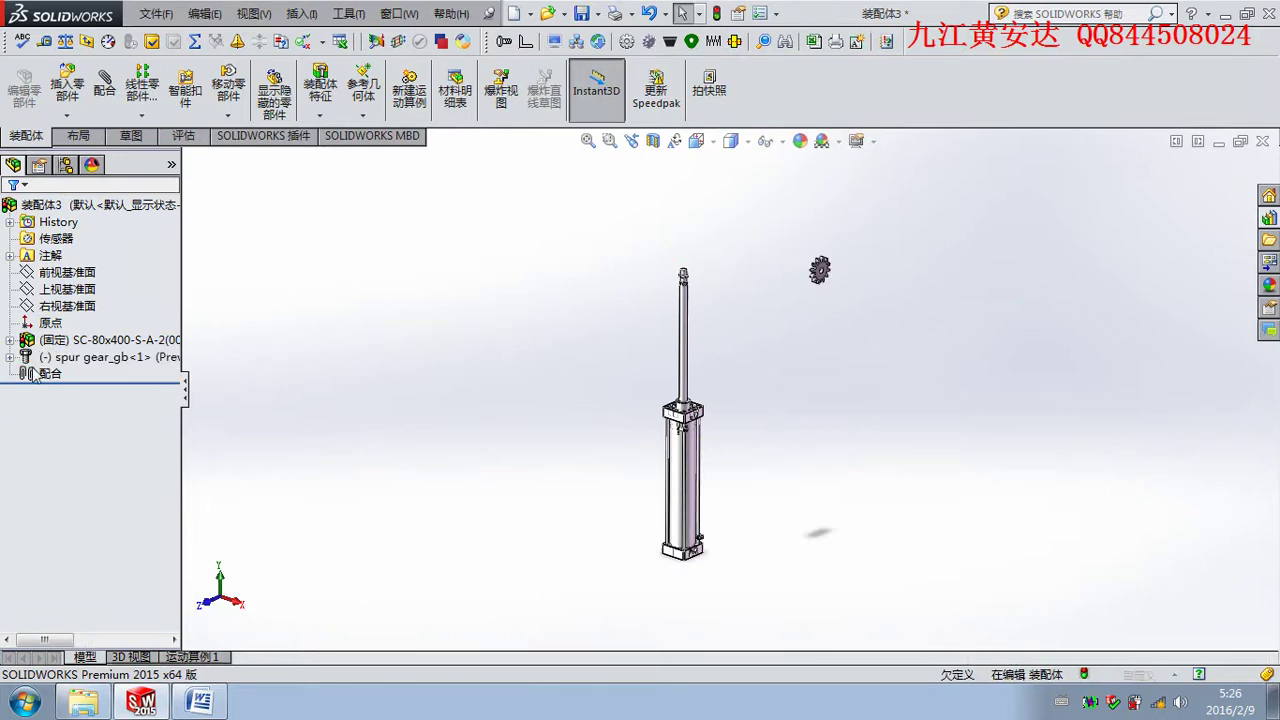
{"action": "left_click", "coordinate": [820, 270]}
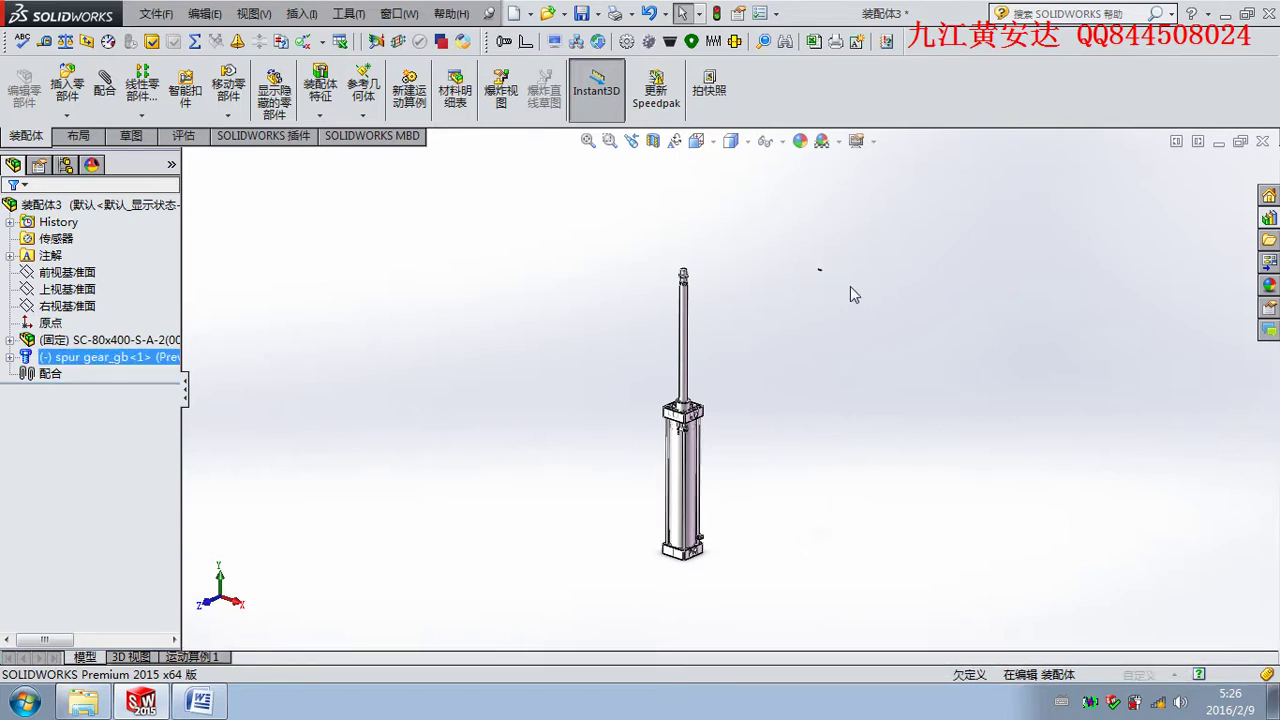
{"action": "double_click", "coordinate": [130, 357]}
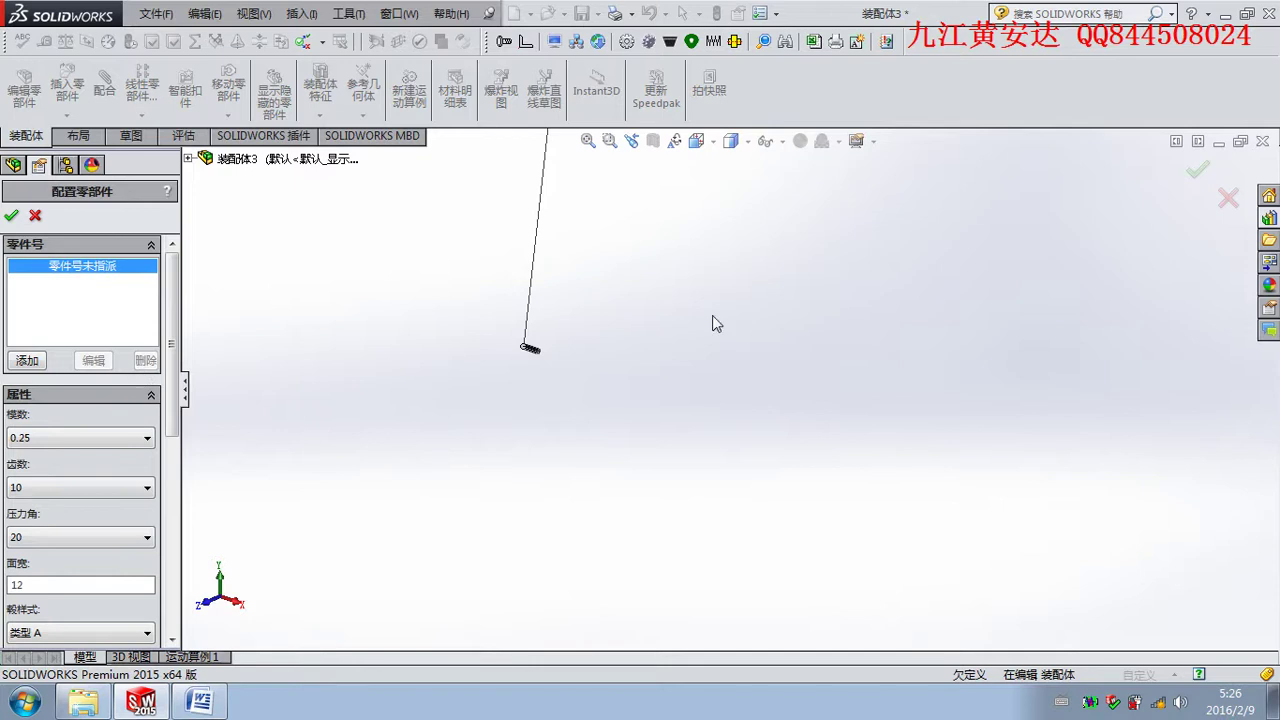
{"action": "mouse_move", "coordinate": [599, 375]}
{"action": "middle_mouse_down"}
{"action": "mouse_move", "coordinate": [543, 363]}
{"action": "mouse_move", "coordinate": [469, 209]}
{"action": "mouse_move", "coordinate": [526, 369]}
{"action": "mouse_move", "coordinate": [306, 351]}
{"action": "middle_mouse_up"}
{"action": "scroll", "coordinate": [543, 363], "scroll_direction": "down", "scroll_amount": 3}
{"action": "scroll", "coordinate": [571, 357], "scroll_direction": "down", "scroll_amount": 3}
{"action": "scroll", "coordinate": [306, 351], "scroll_direction": "down", "scroll_amount": 3}
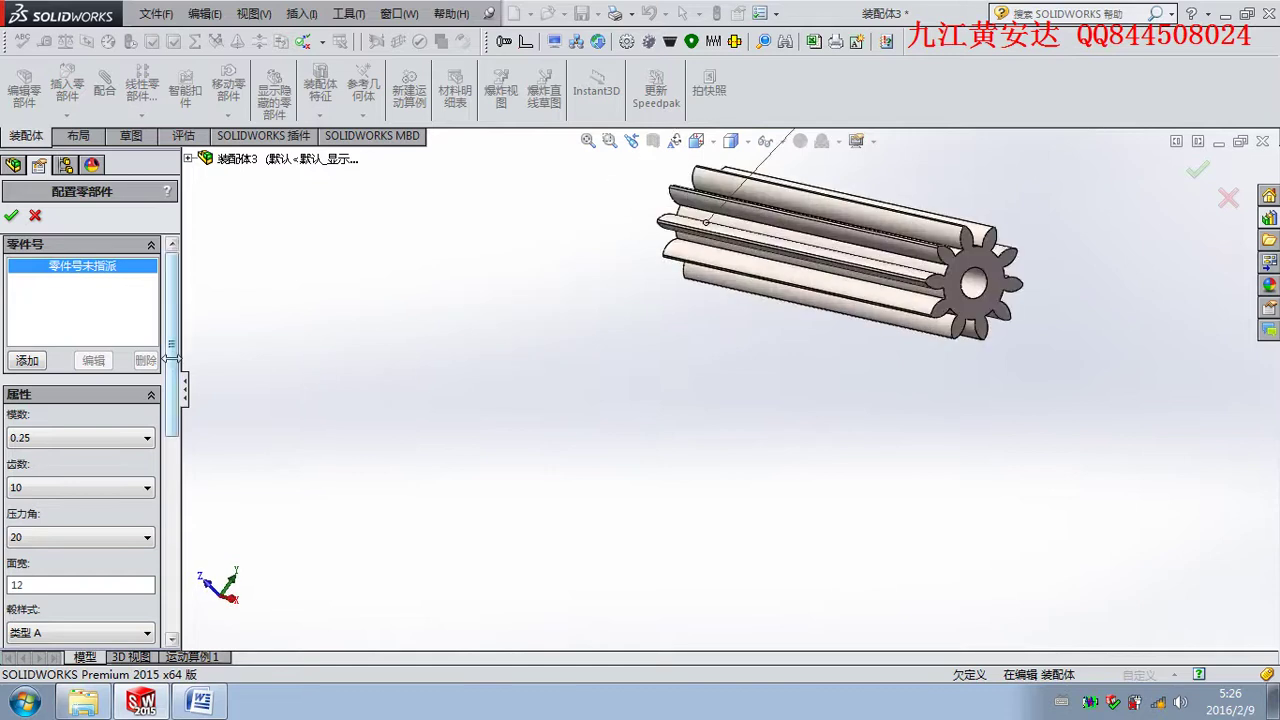
{"action": "left_click_drag", "start_coordinate": [172, 357], "coordinate": [172, 400]}
Set the spur gear to module 2 with 25 teeth and fit it in view.
{"action": "left_click", "coordinate": [60, 352]}
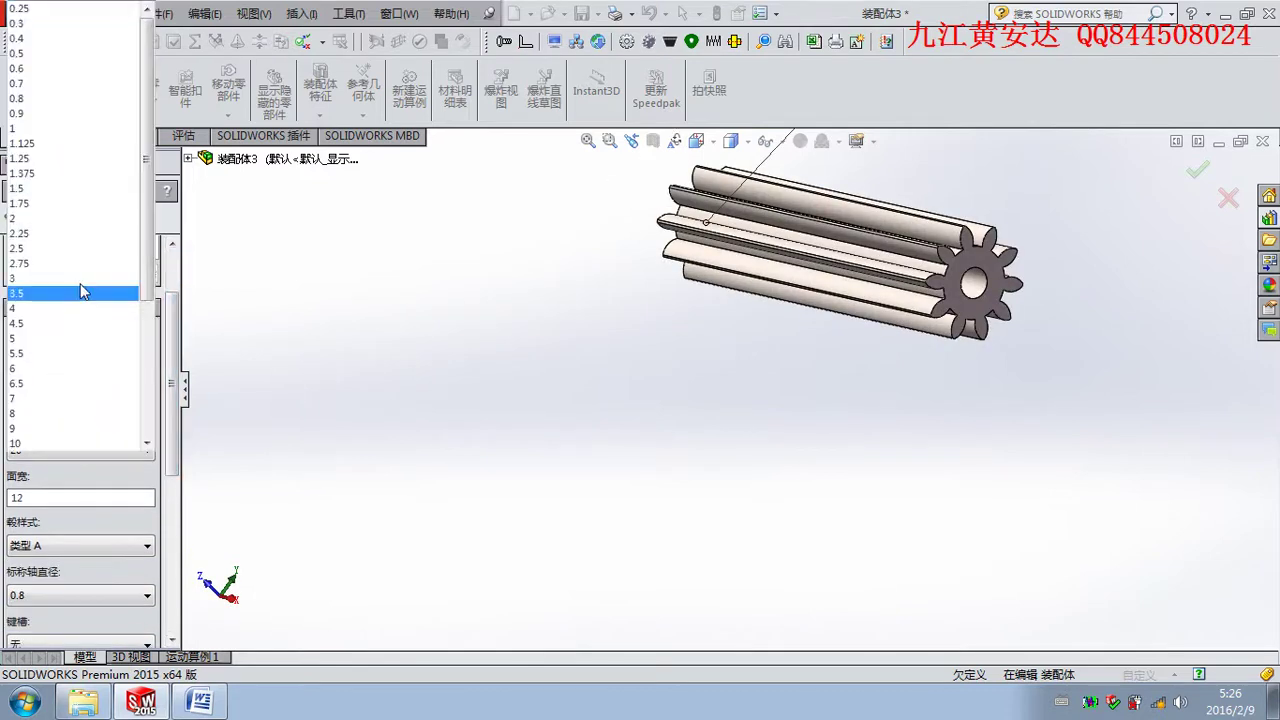
{"action": "left_click", "coordinate": [58, 218]}
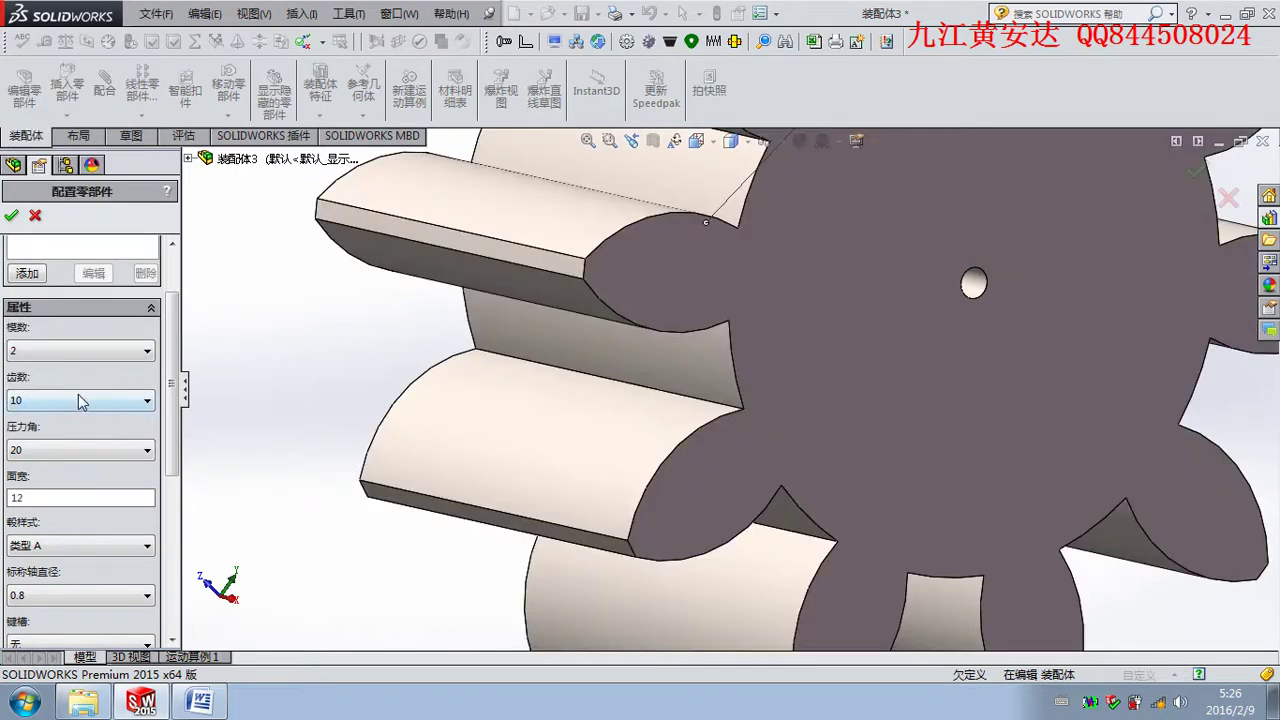
{"action": "left_click", "coordinate": [78, 398]}
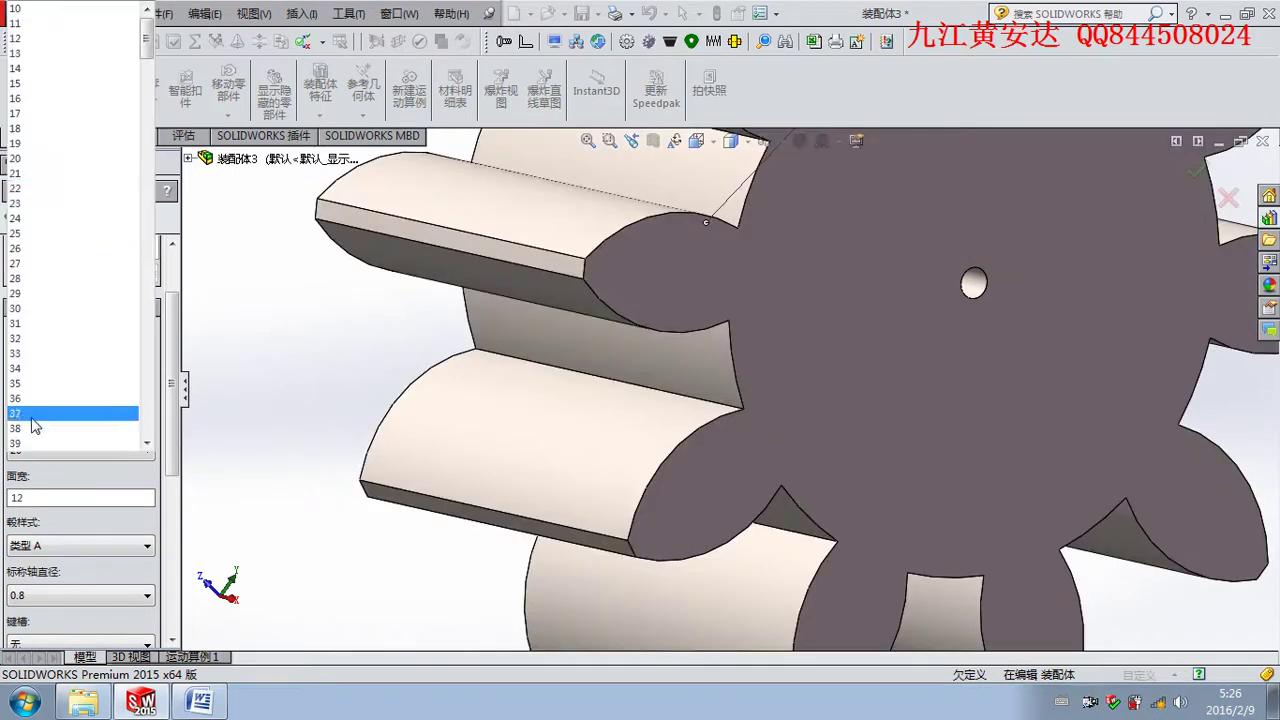
{"action": "left_click", "coordinate": [36, 234]}
{"action": "key", "text": "f"}
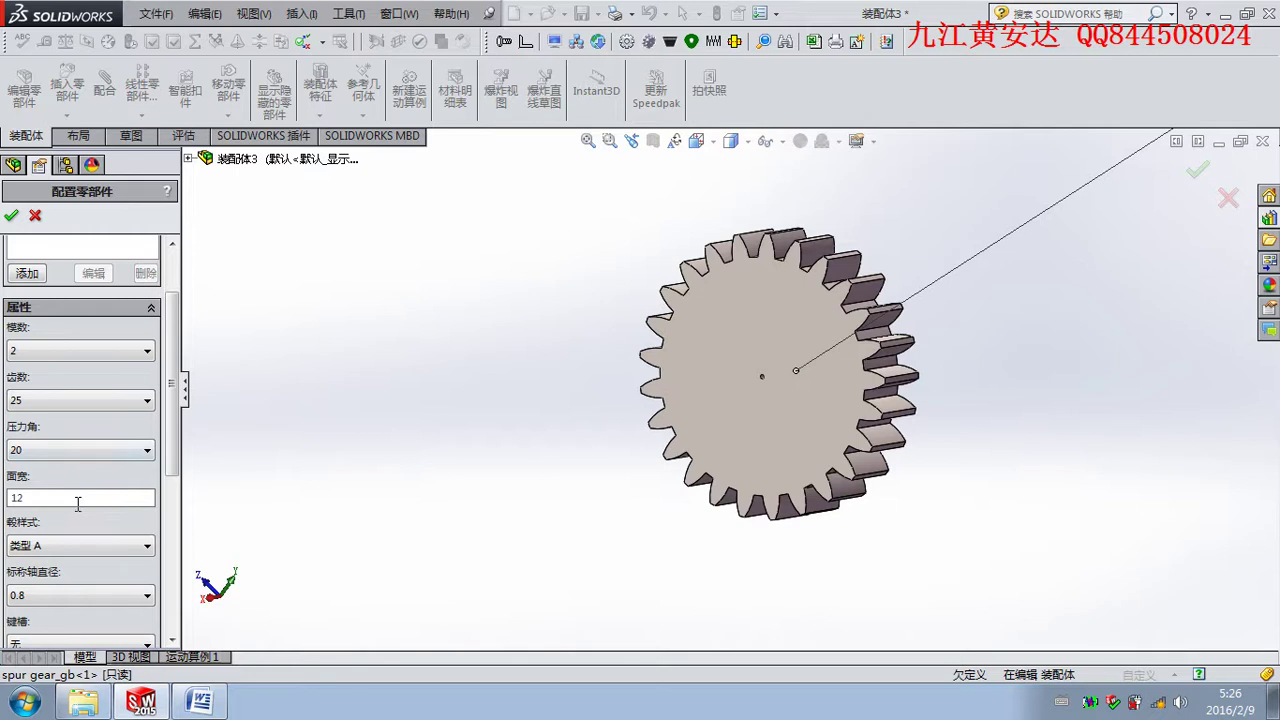
{"action": "scroll", "coordinate": [107, 594], "scroll_direction": "down", "scroll_amount": 5}
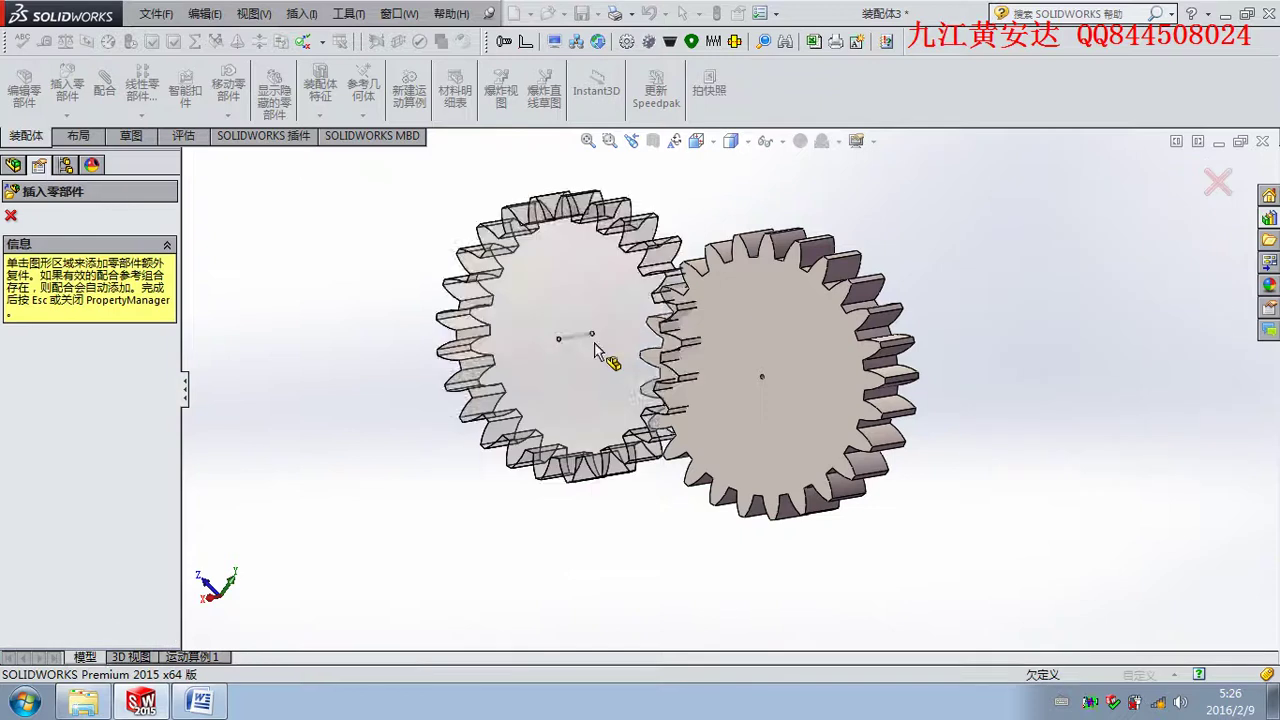
Place a second gear copy, then close 装配体3 and answer the save prompt.
{"action": "left_click", "coordinate": [1071, 372]}
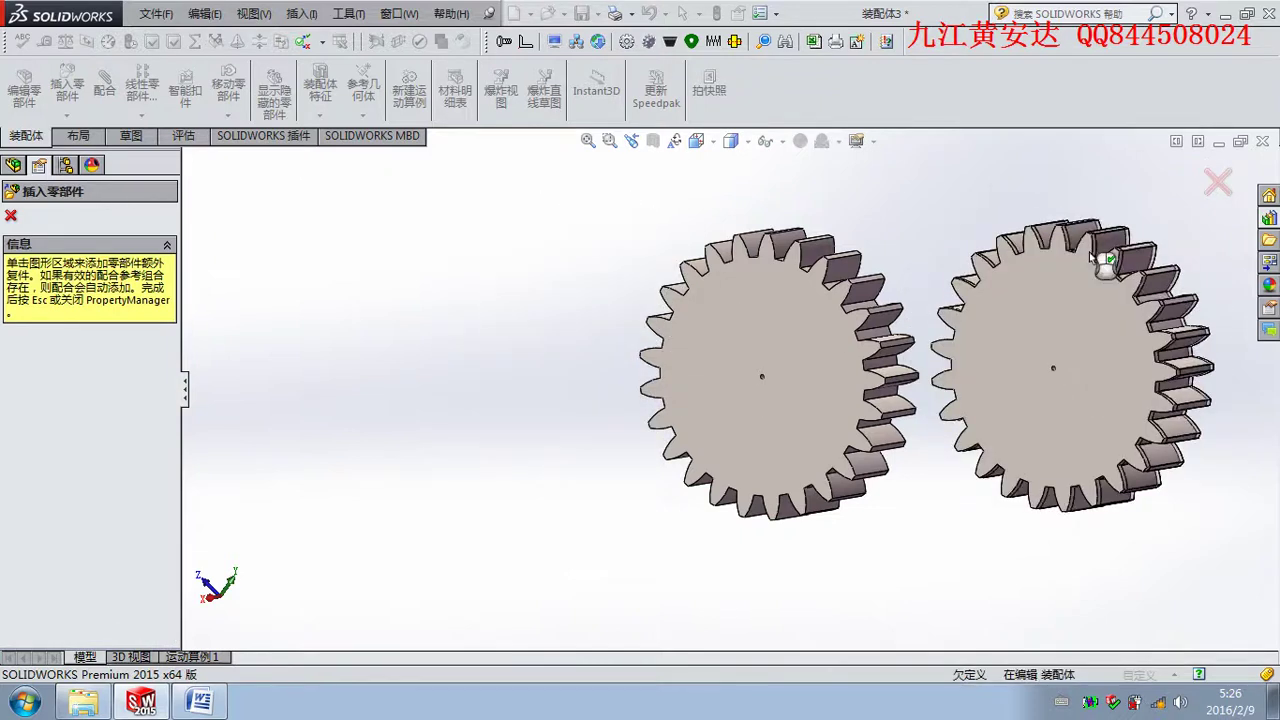
{"action": "left_click", "coordinate": [1217, 180]}
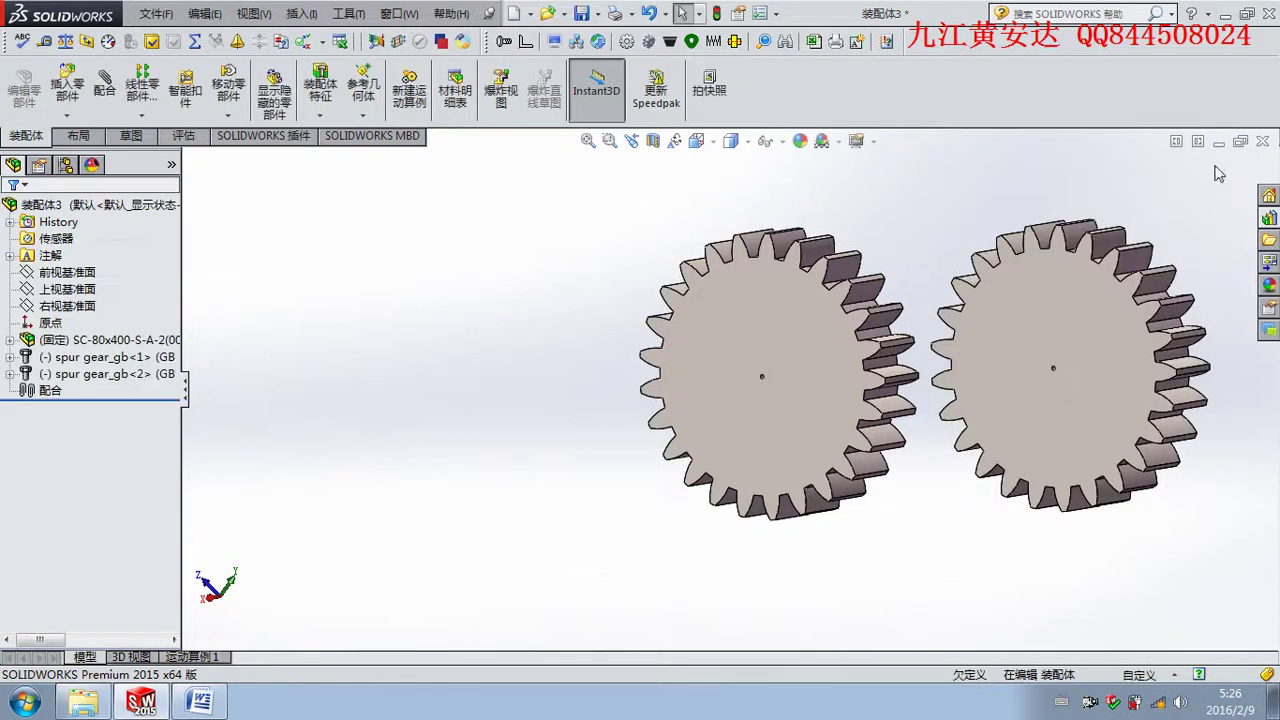
{"action": "left_click", "coordinate": [1263, 145]}
{"action": "left_click", "coordinate": [696, 360]}
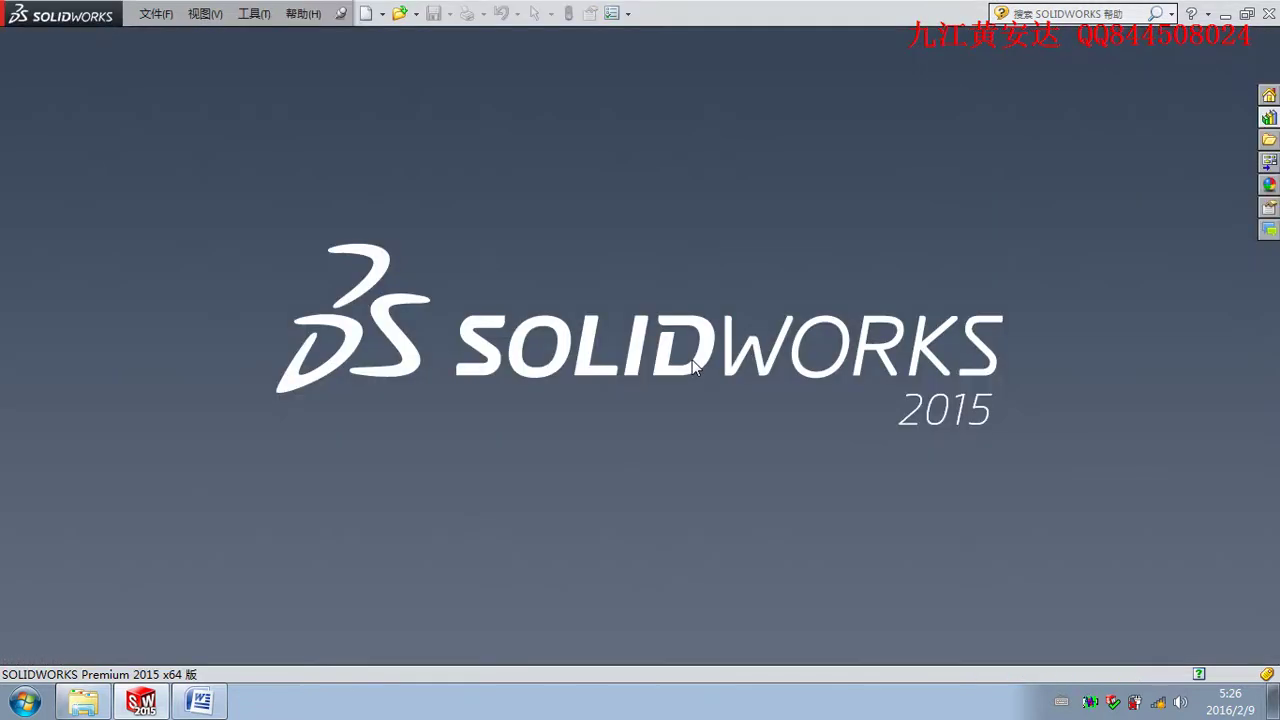
Create a new assembly from the gb_assembly template, then cancel Begin Assembly.
{"action": "left_click", "coordinate": [203, 13]}
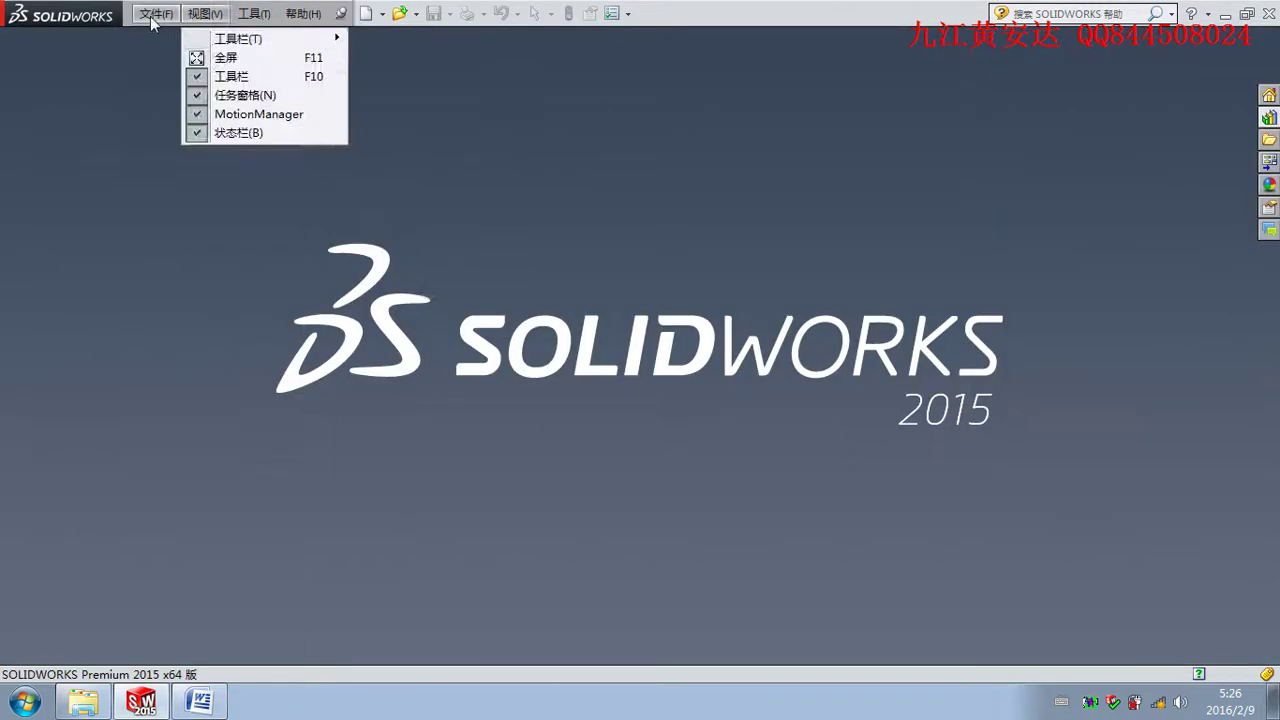
{"action": "left_click", "coordinate": [196, 42]}
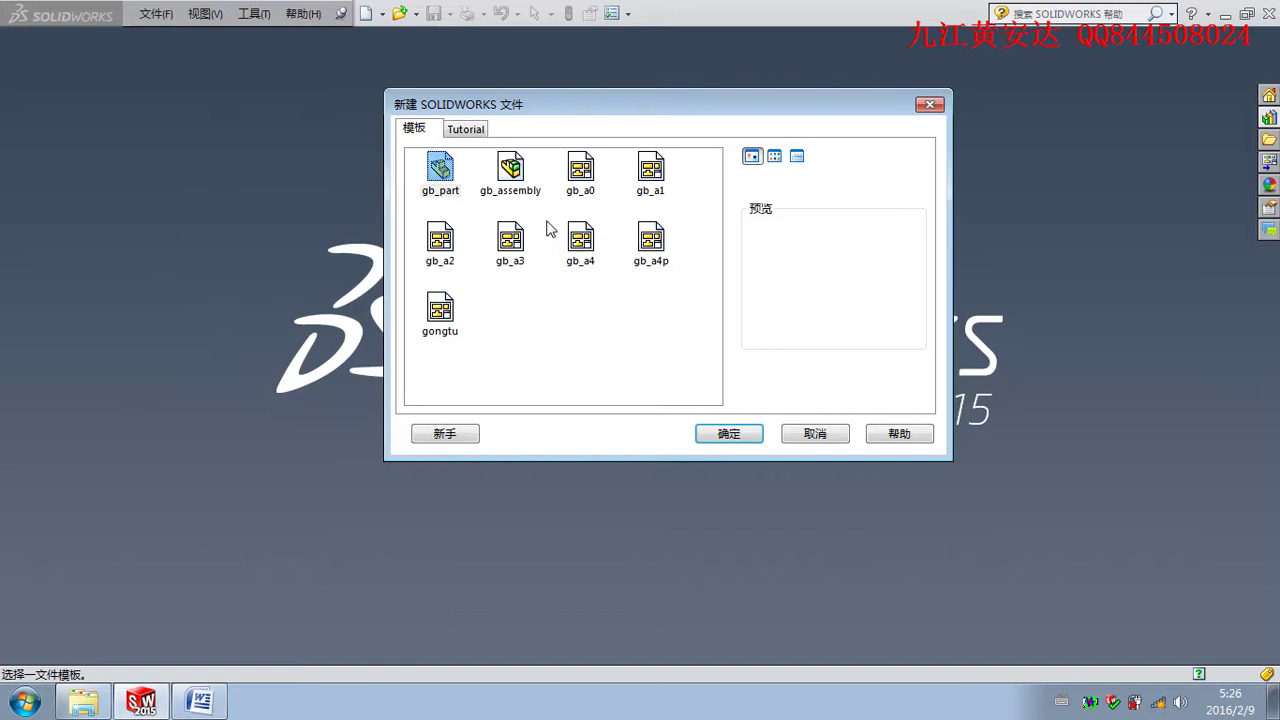
{"action": "left_click", "coordinate": [510, 168]}
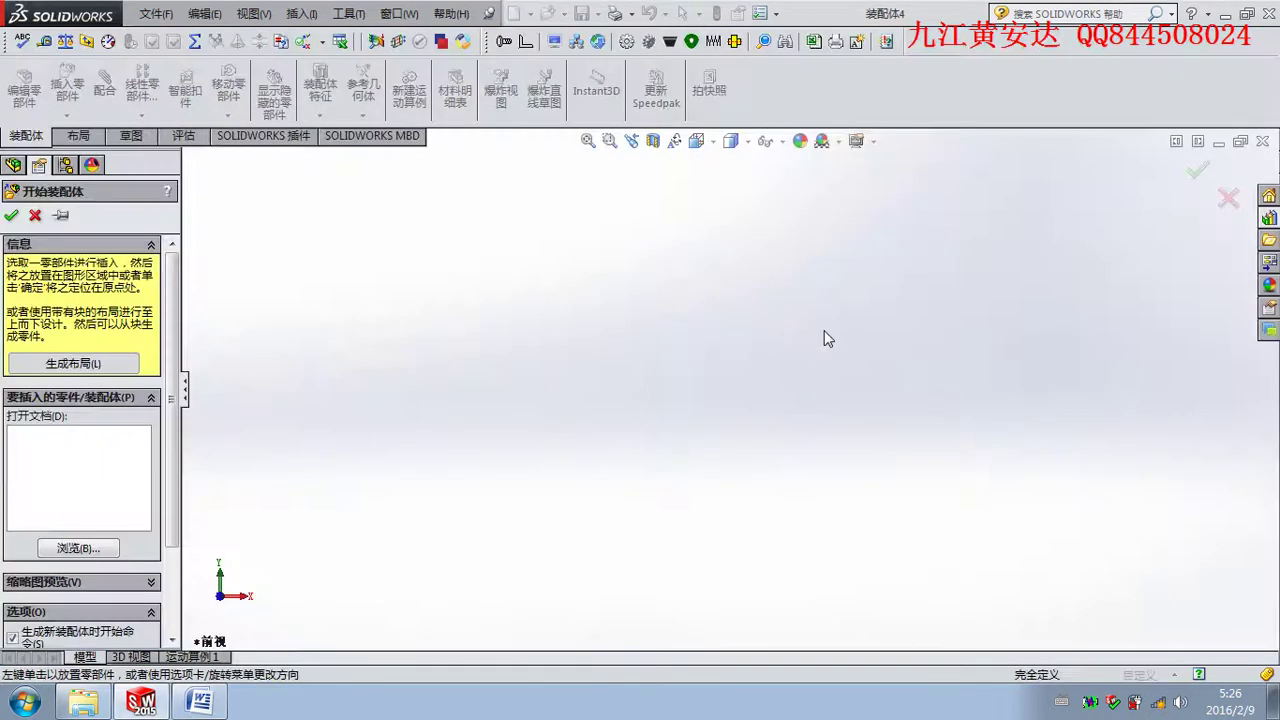
{"action": "left_click", "coordinate": [97, 552]}
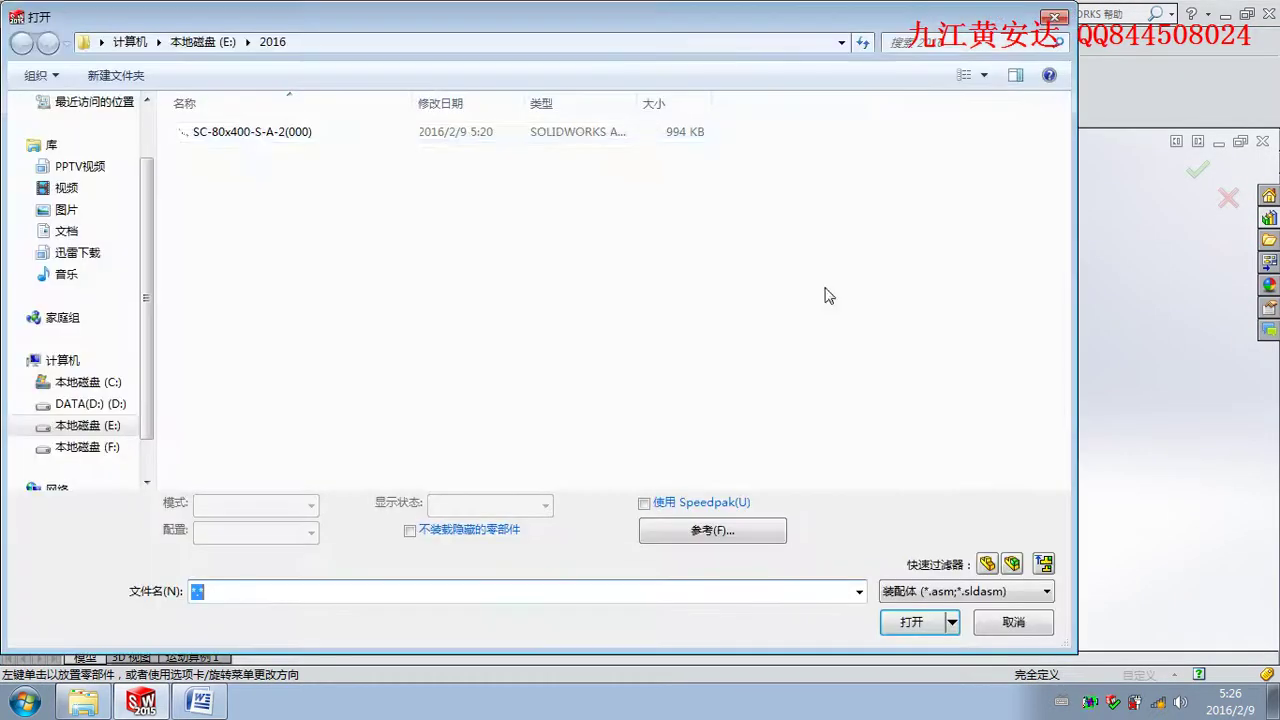
{"action": "left_click", "coordinate": [250, 133]}
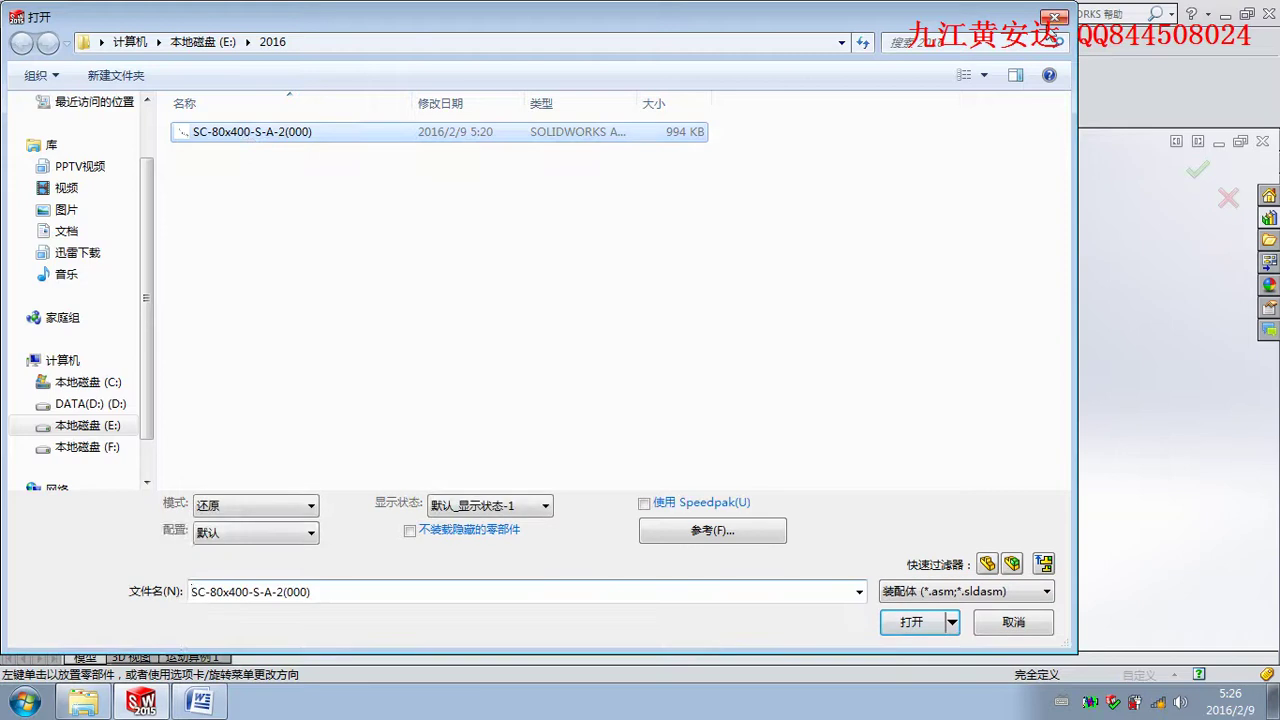
{"action": "left_click", "coordinate": [1055, 17]}
{"action": "left_click", "coordinate": [35, 215]}
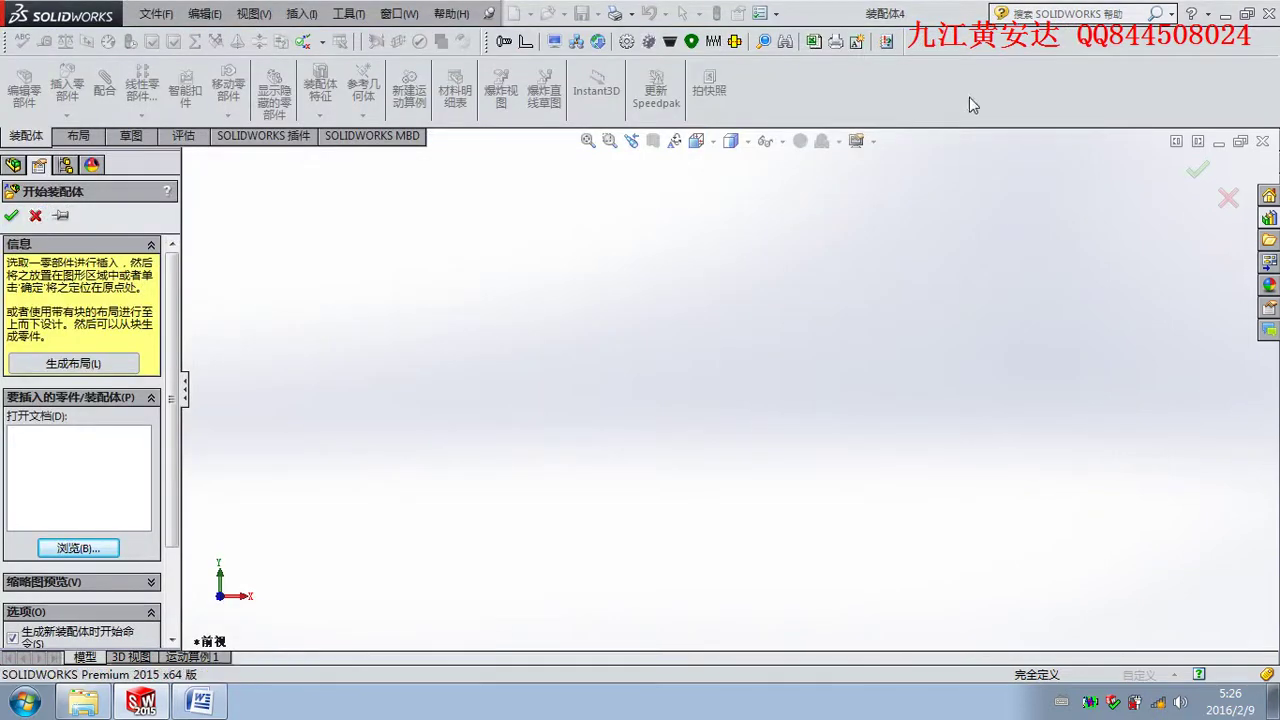
Close the empty assembly and create a new part document.
{"action": "left_click", "coordinate": [1262, 141]}
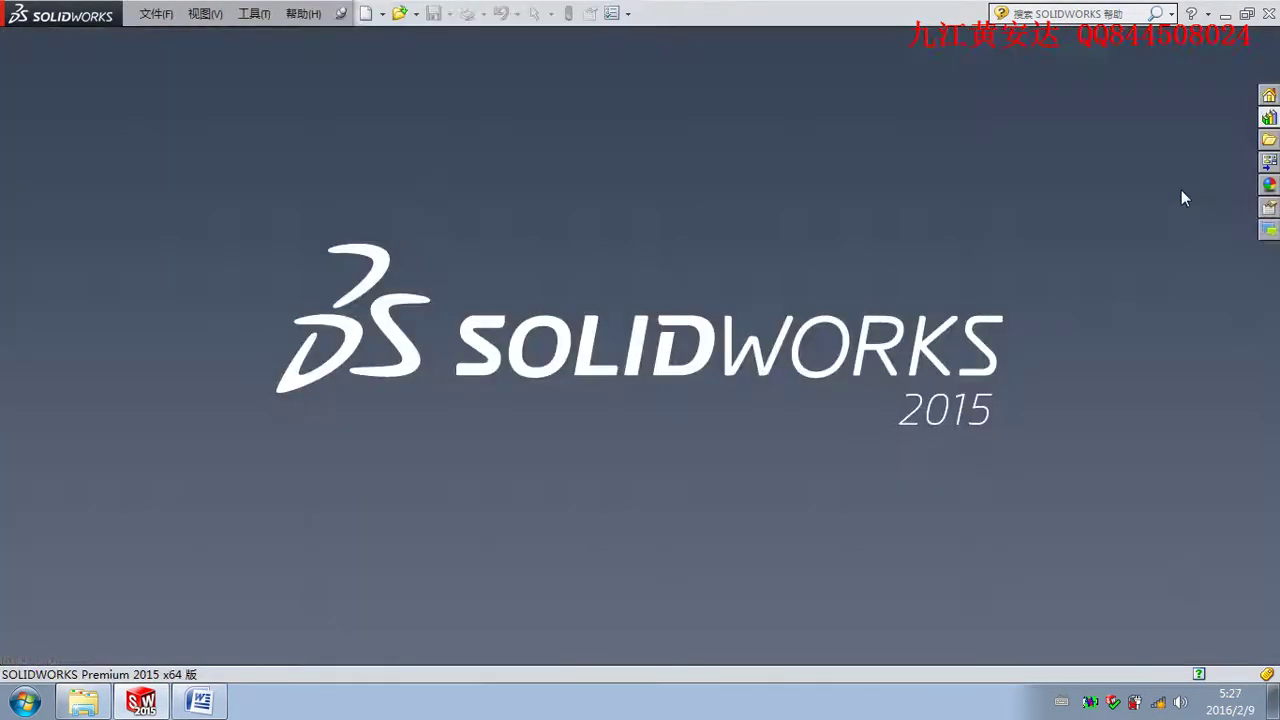
{"action": "left_click", "coordinate": [155, 14]}
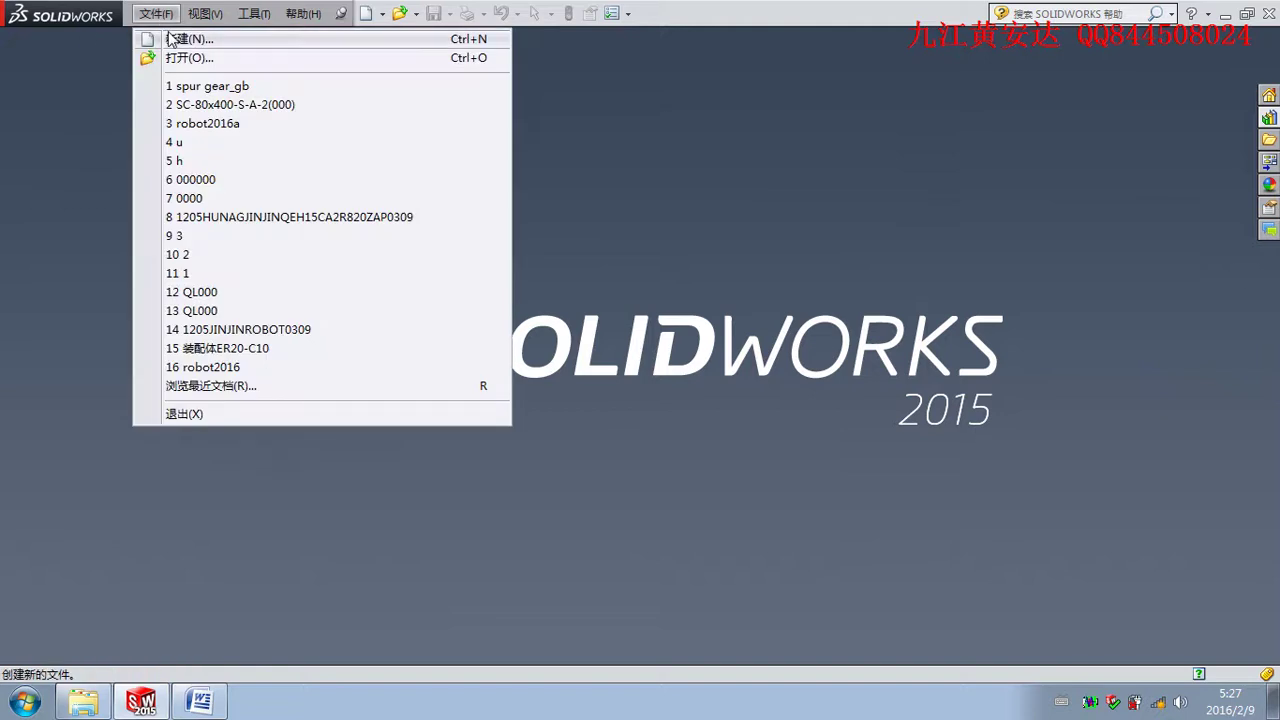
{"action": "left_click", "coordinate": [172, 39]}
{"action": "left_click", "coordinate": [742, 440]}
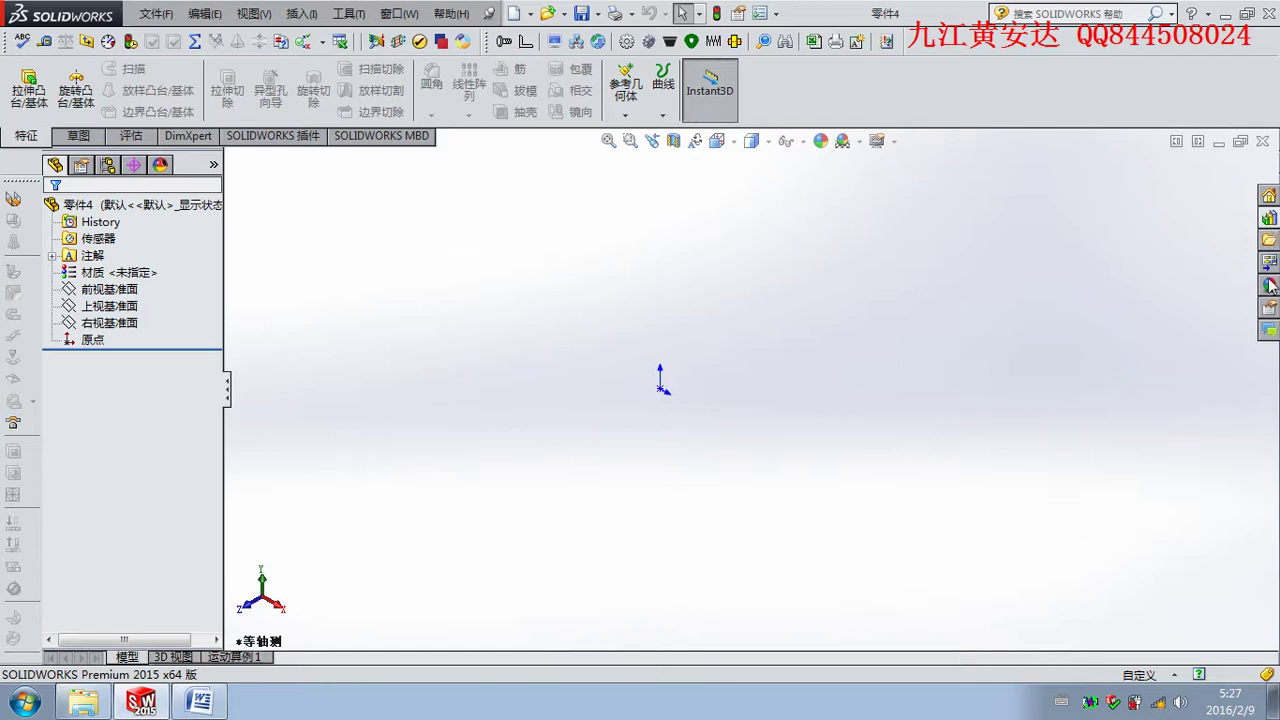
Drag 正齿轮 from the Design Library into the part as a derived part and place it.
{"action": "left_click", "coordinate": [1268, 285]}
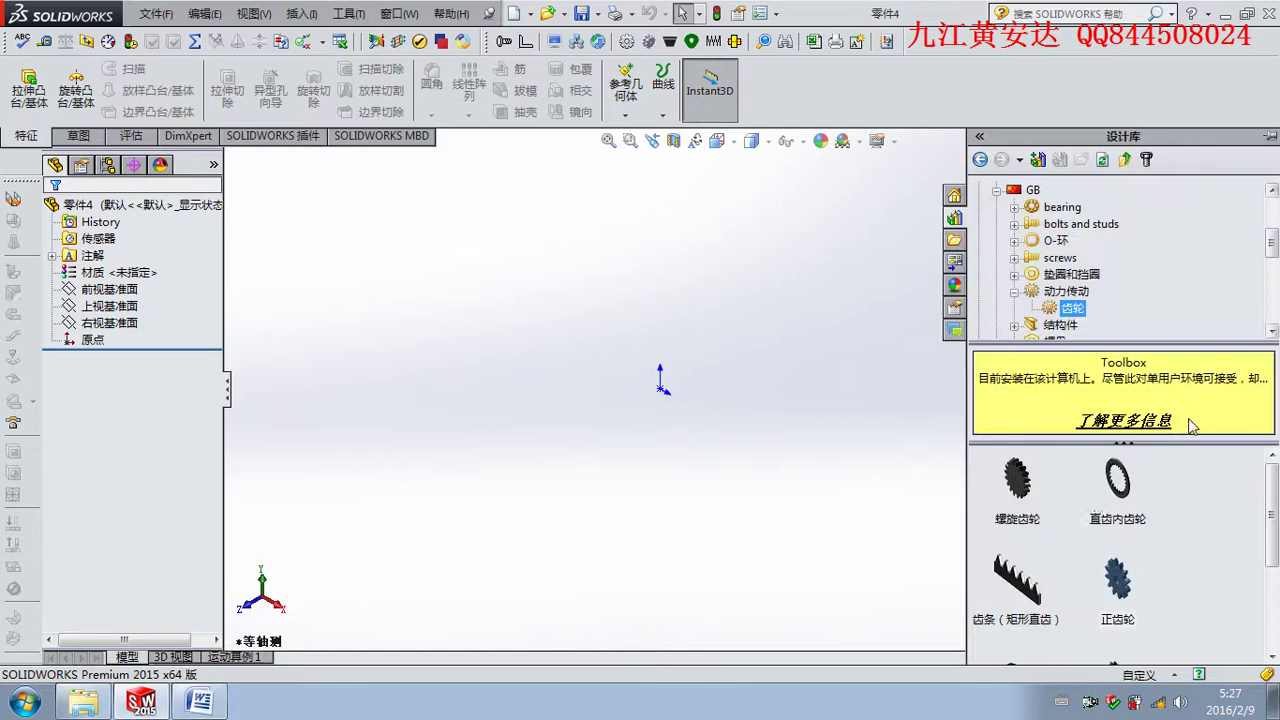
{"action": "left_click", "coordinate": [1122, 598]}
{"action": "left_click_drag", "start_coordinate": [1122, 592], "coordinate": [530, 360]}
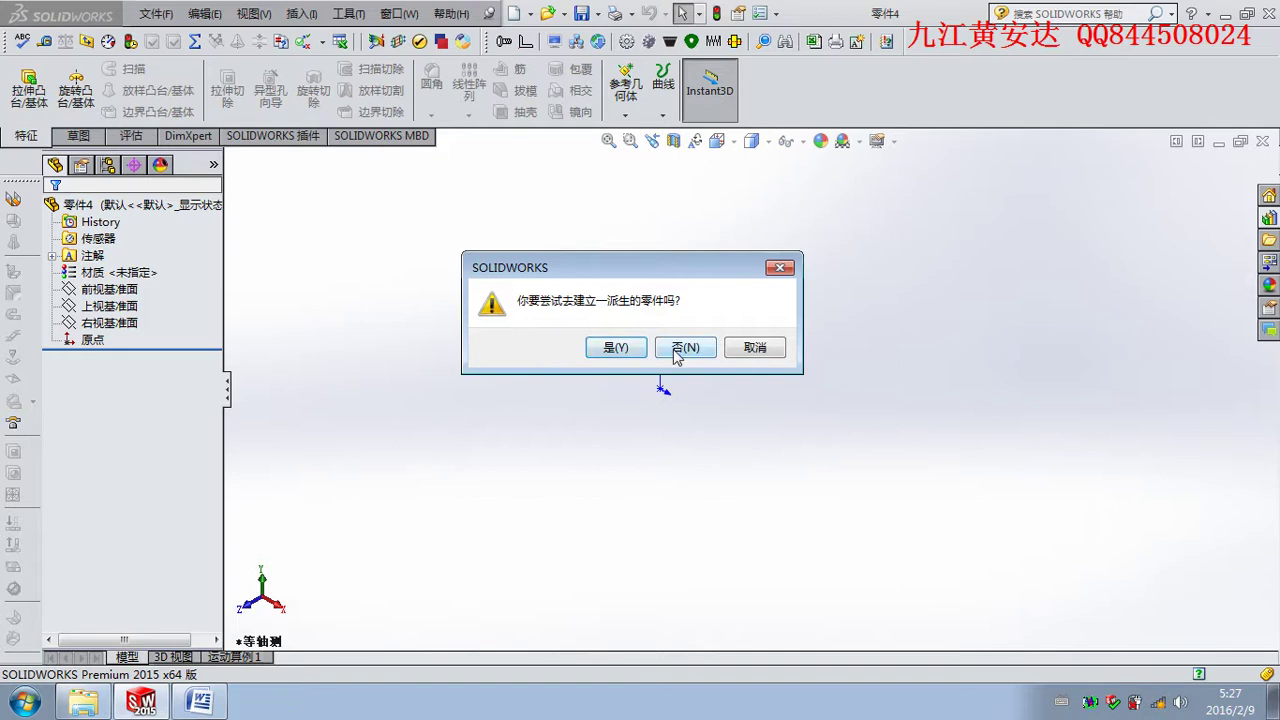
{"action": "left_click", "coordinate": [616, 348]}
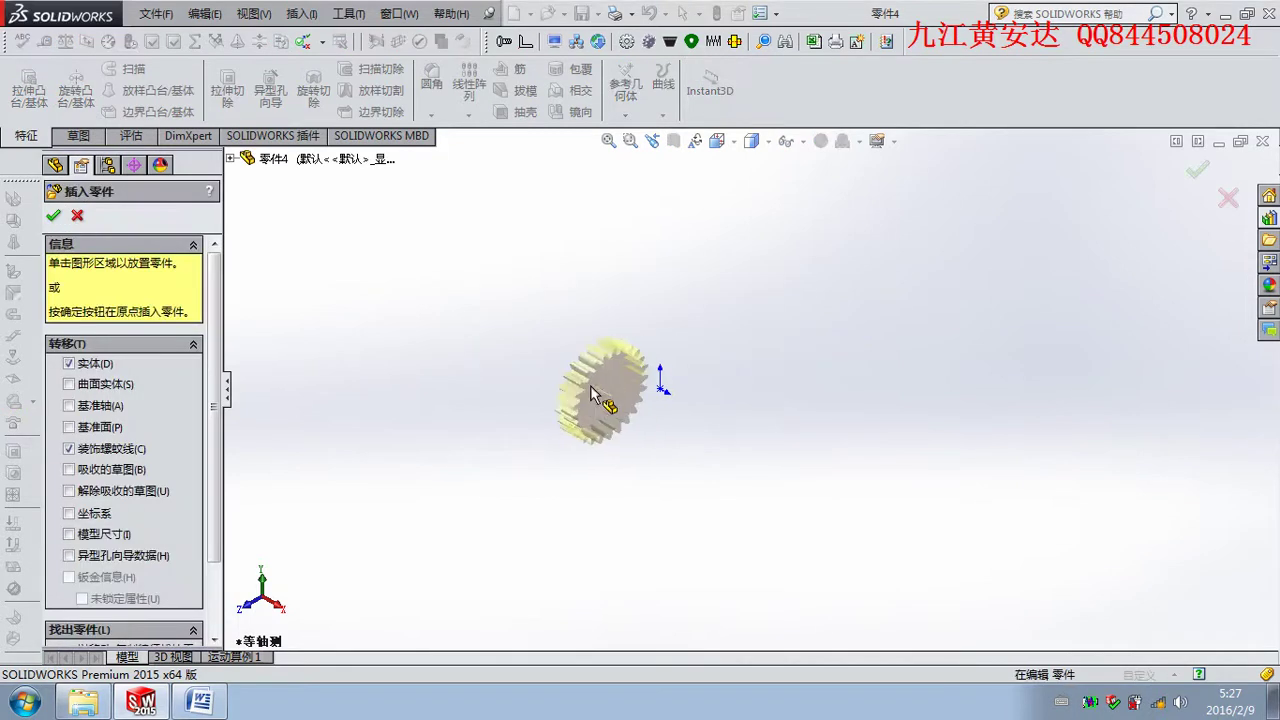
{"action": "left_click", "coordinate": [714, 307]}
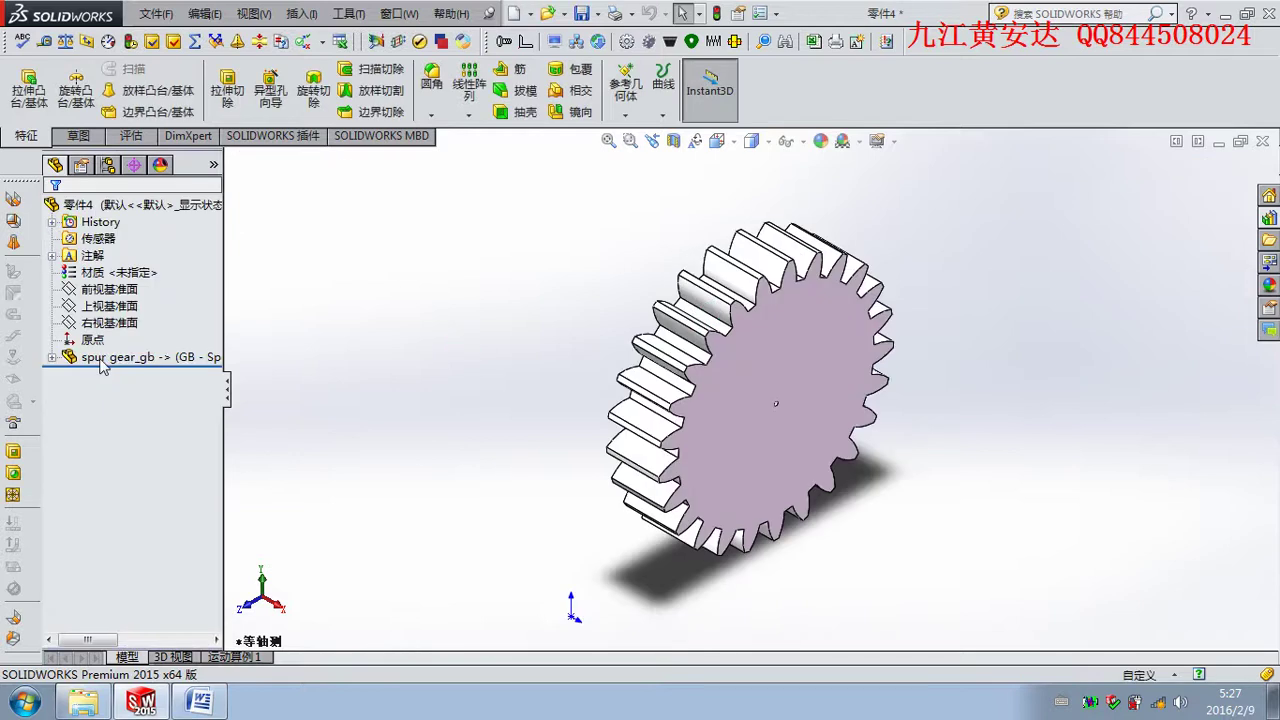
Inspect the inserted gear feature and the part's root options, then close the part.
{"action": "left_click", "coordinate": [104, 360]}
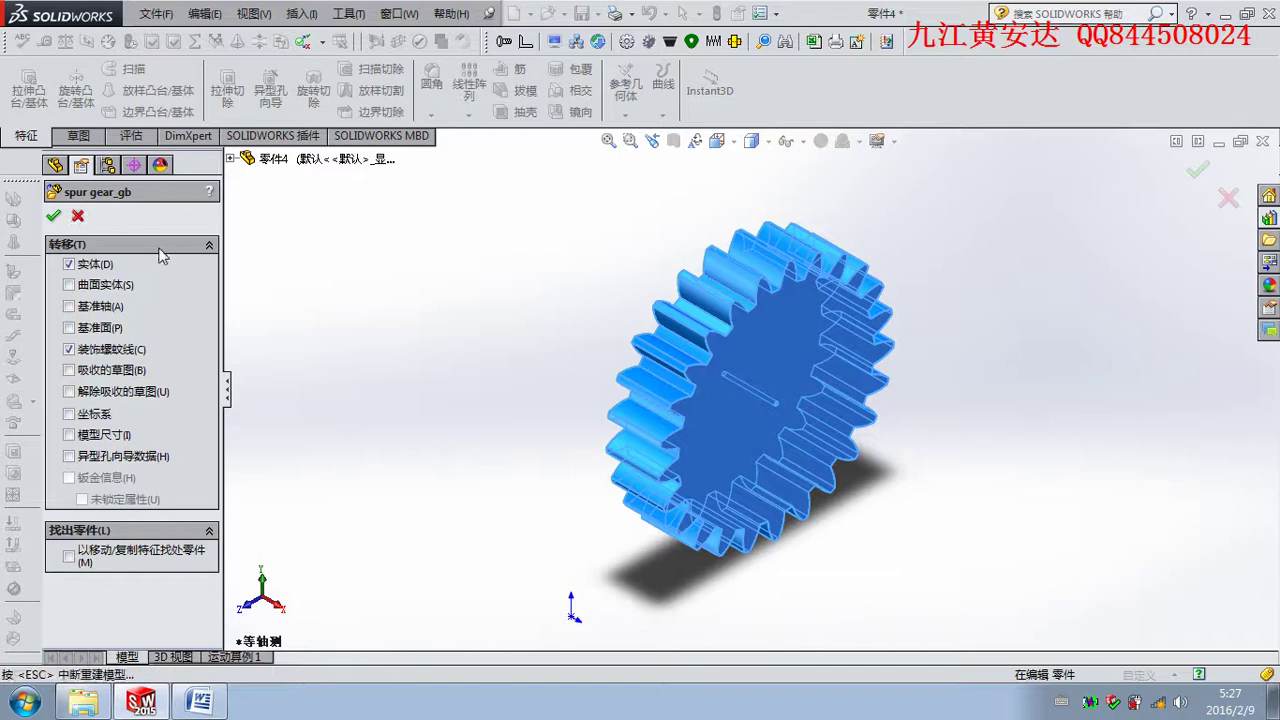
{"action": "left_click", "coordinate": [100, 205]}
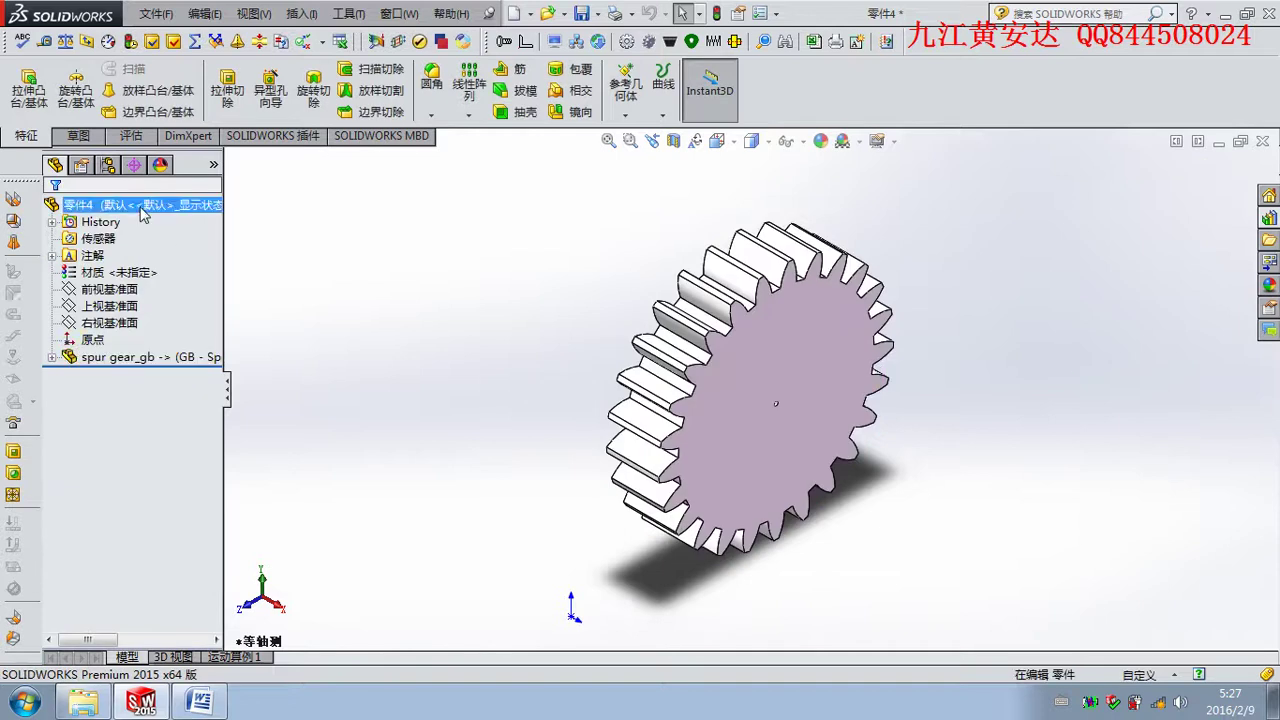
{"action": "right_click", "coordinate": [142, 206]}
{"action": "left_click", "coordinate": [1263, 141]}
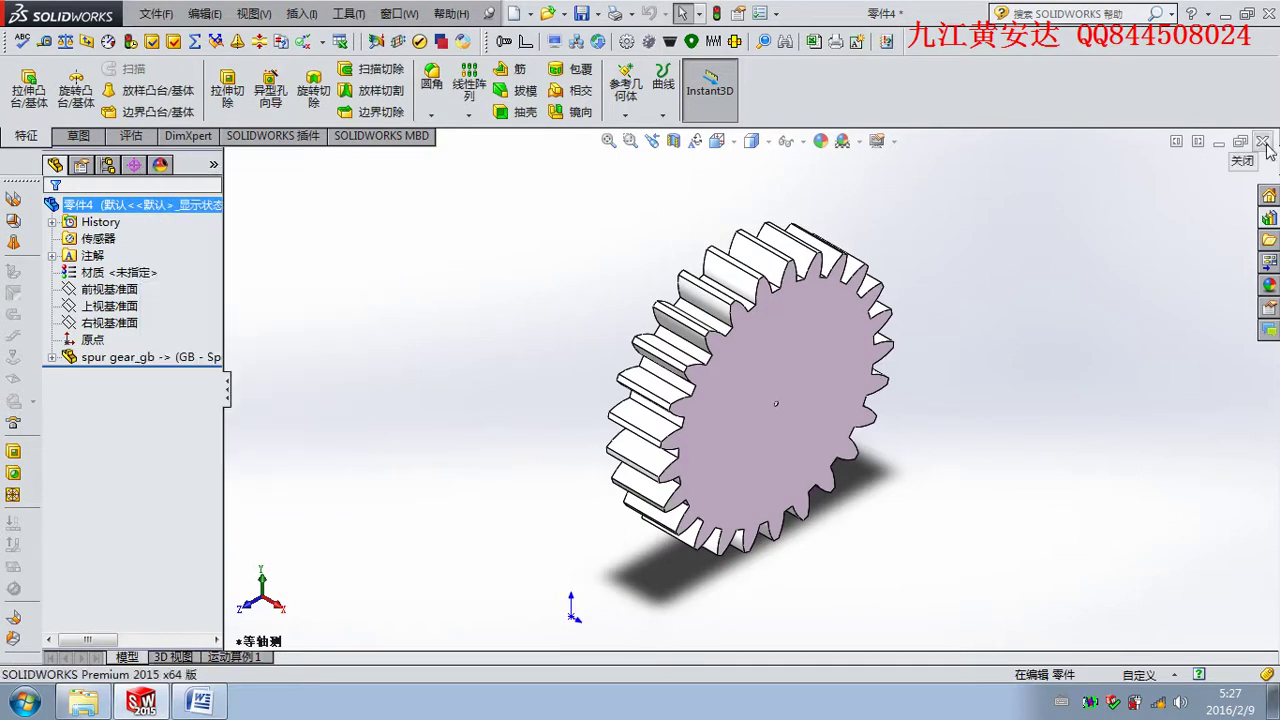
Dismiss the save prompt, then open the spur gear_gb part read-only from the library.
{"action": "left_click", "coordinate": [676, 366]}
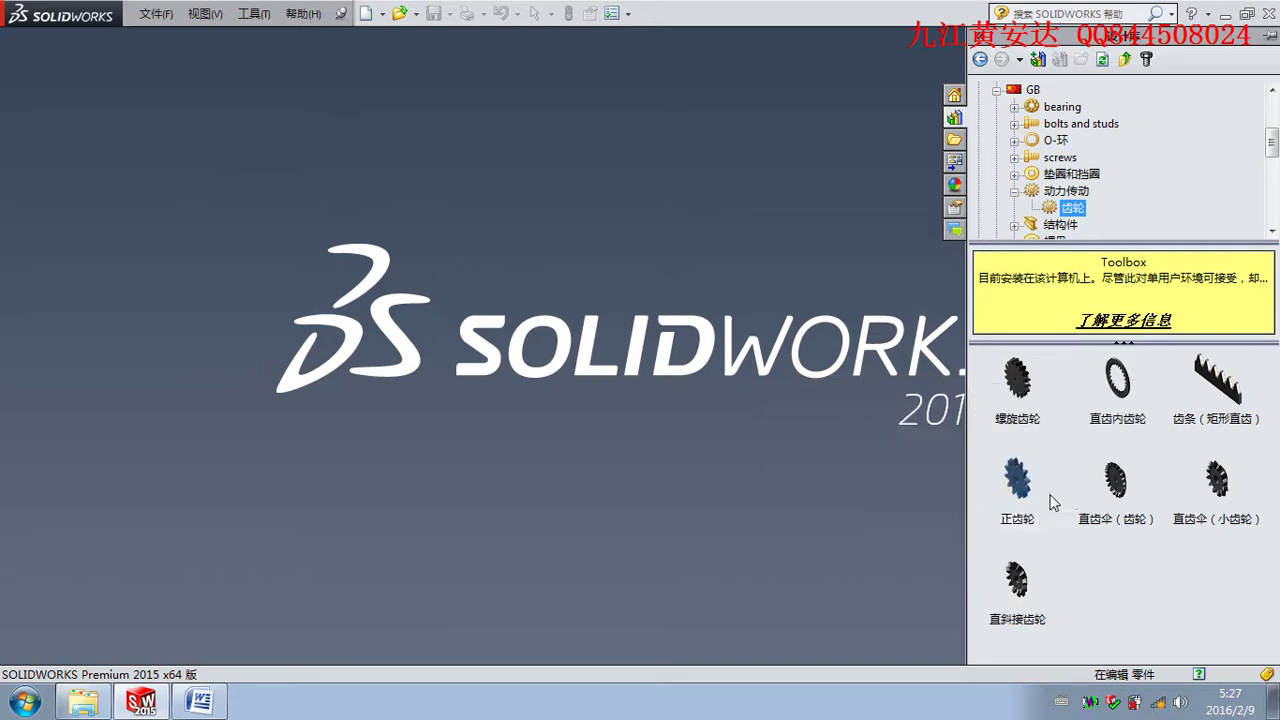
{"action": "left_click_drag", "start_coordinate": [1053, 502], "coordinate": [700, 355]}
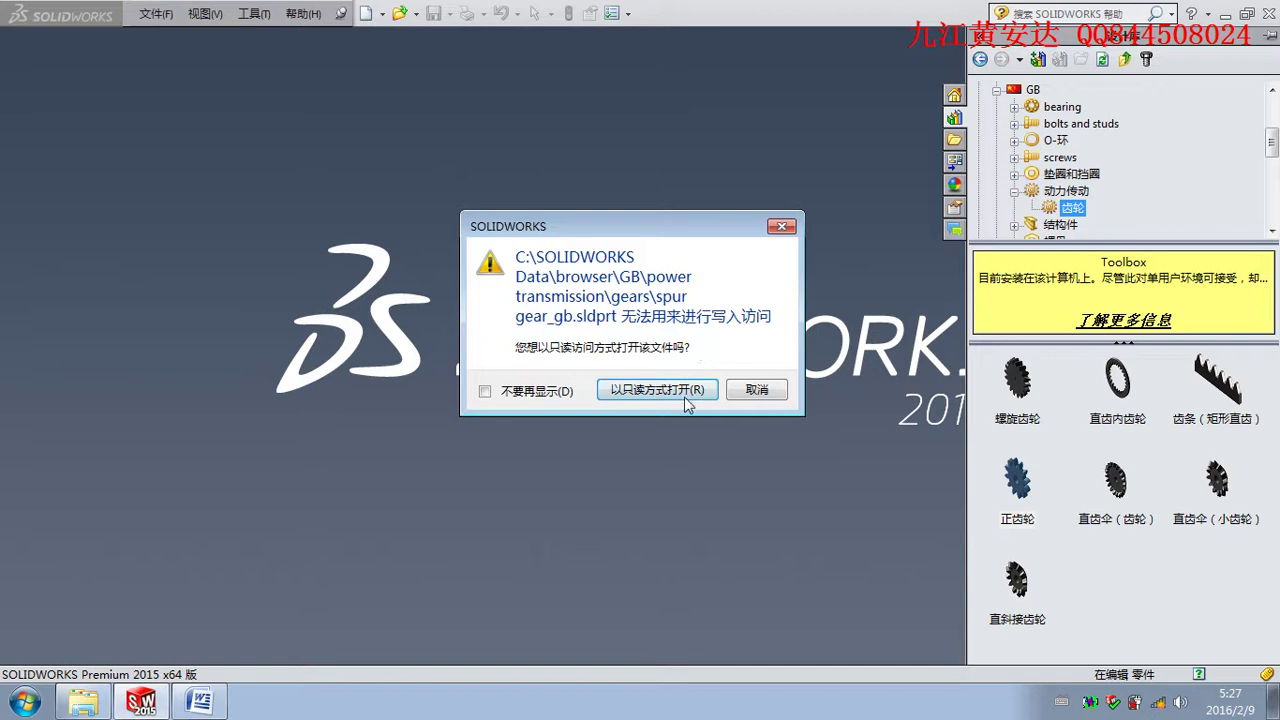
{"action": "left_click", "coordinate": [688, 393]}
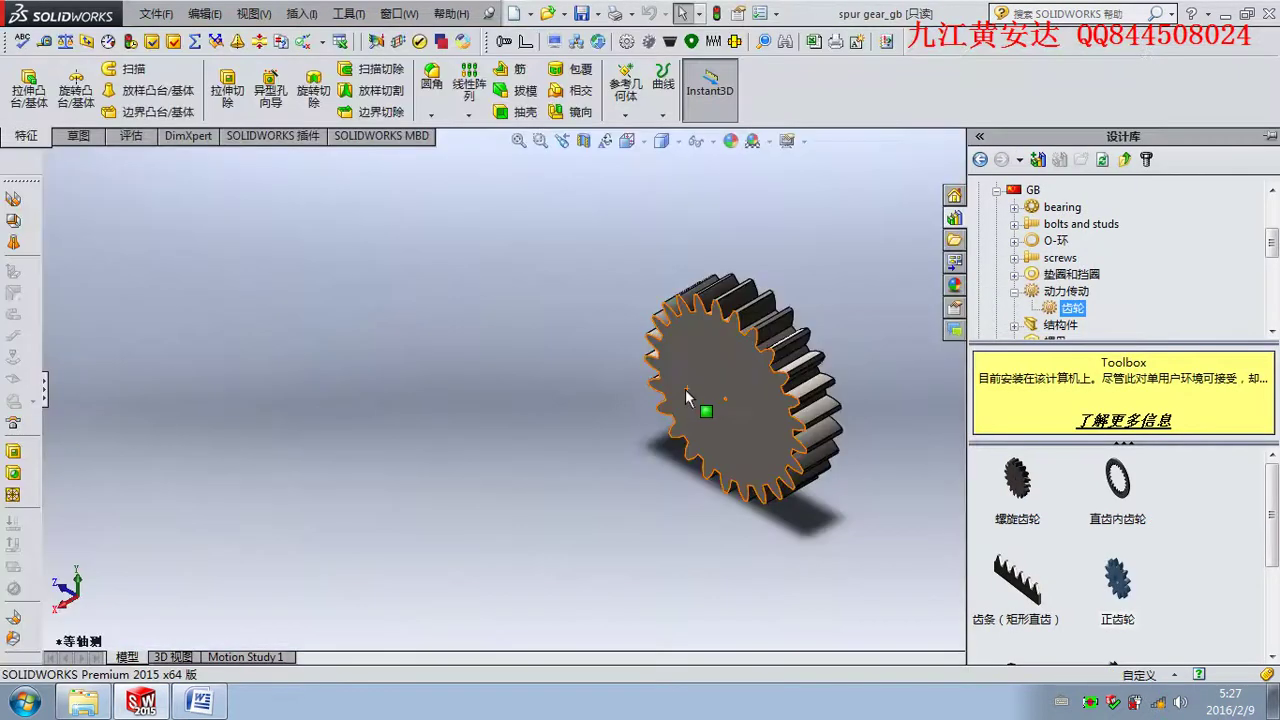
Expand the gear's feature tree, inspect Base-Revolve, and close the part.
{"action": "left_click", "coordinate": [45, 383]}
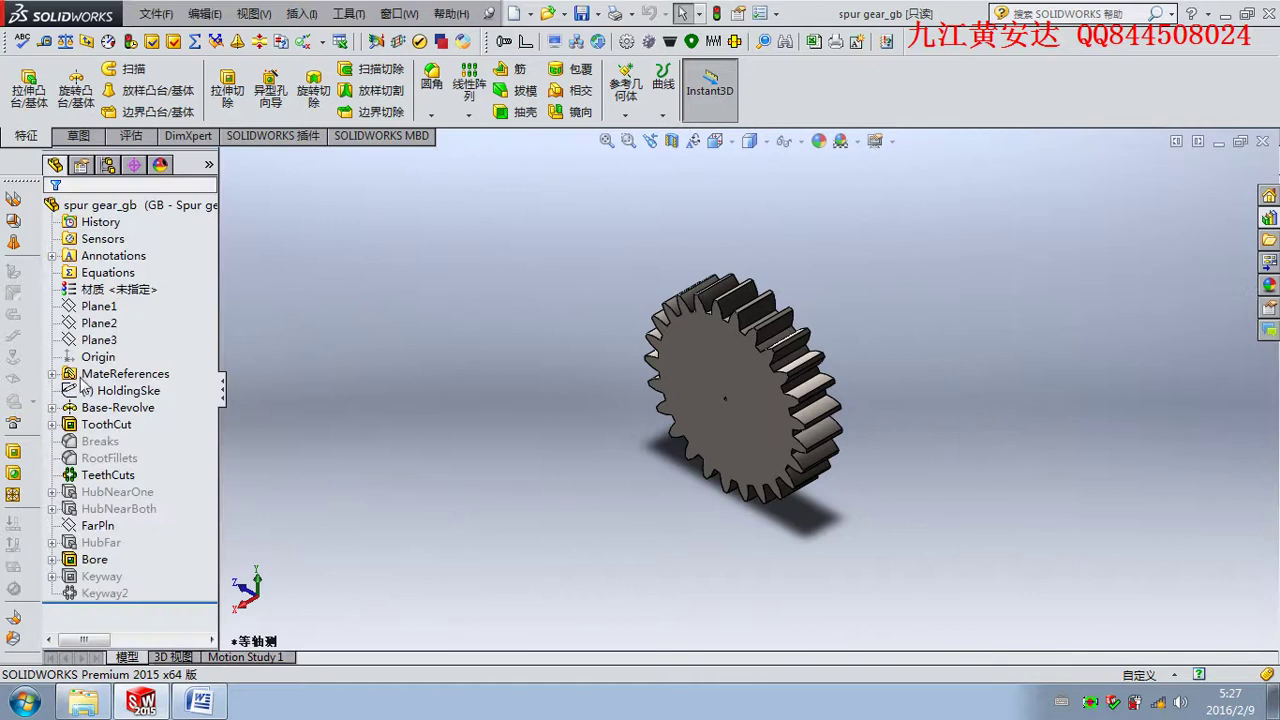
{"action": "right_click", "coordinate": [748, 383]}
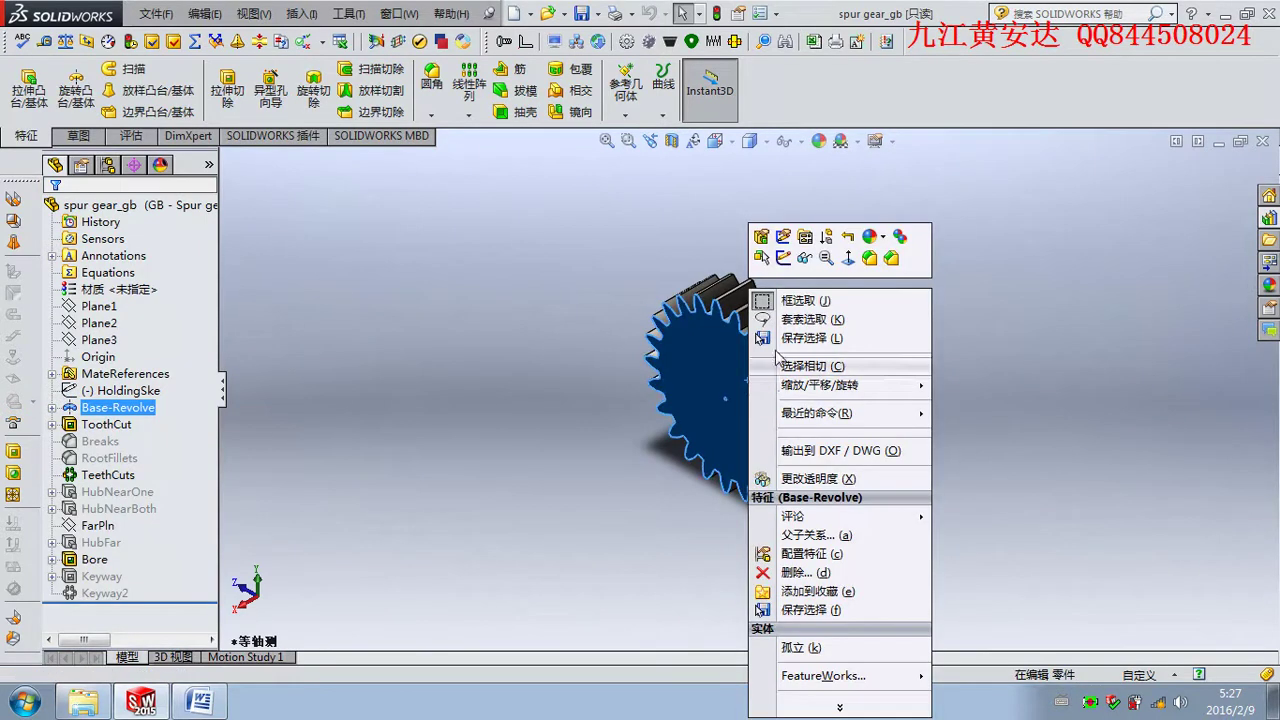
{"action": "left_click", "coordinate": [1202, 215]}
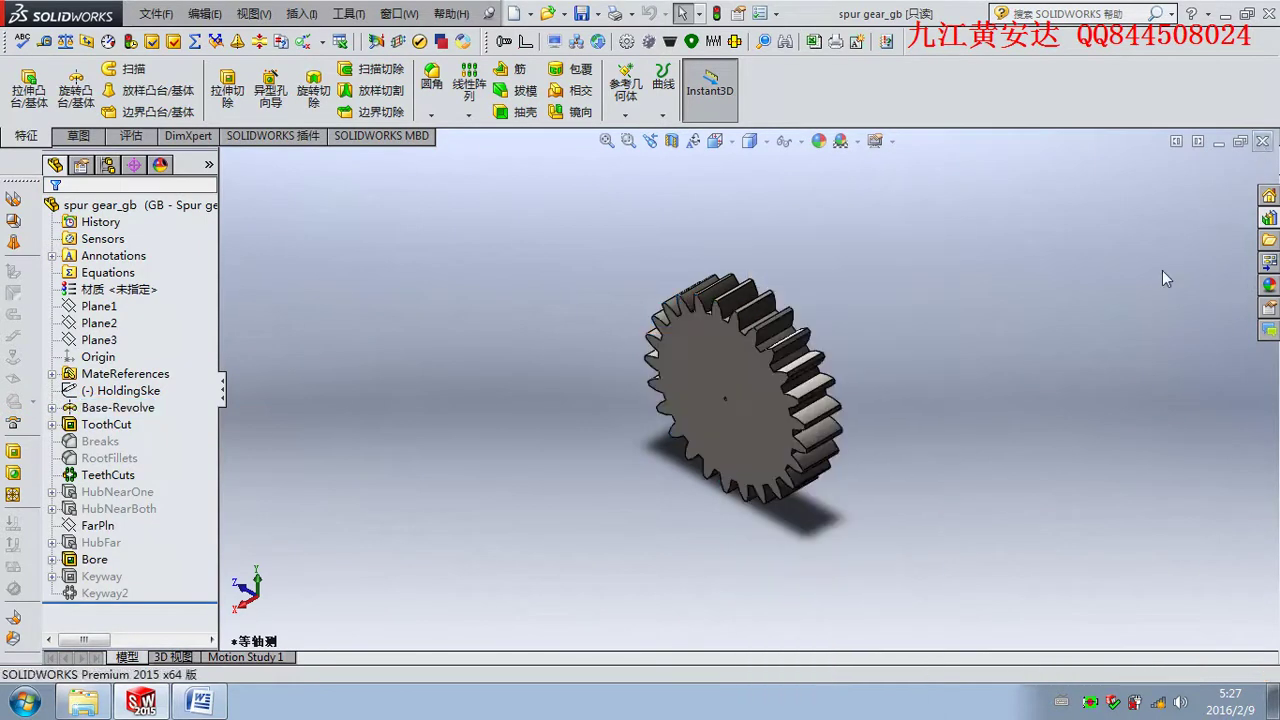
{"action": "key", "text": "ctrl+w"}
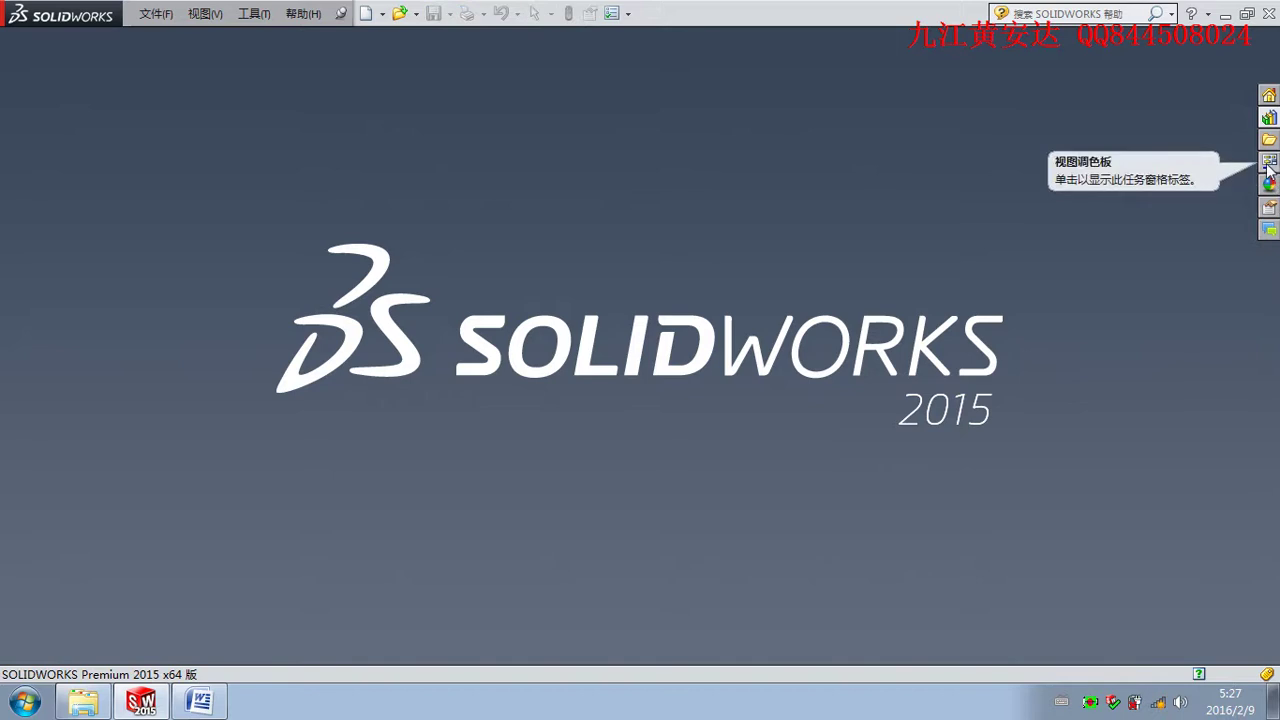
Use 生成零件... on 正齿轮 to build a module-18 gear part, fit it, then close it.
{"action": "left_click", "coordinate": [1268, 118]}
{"action": "right_click", "coordinate": [1018, 484]}
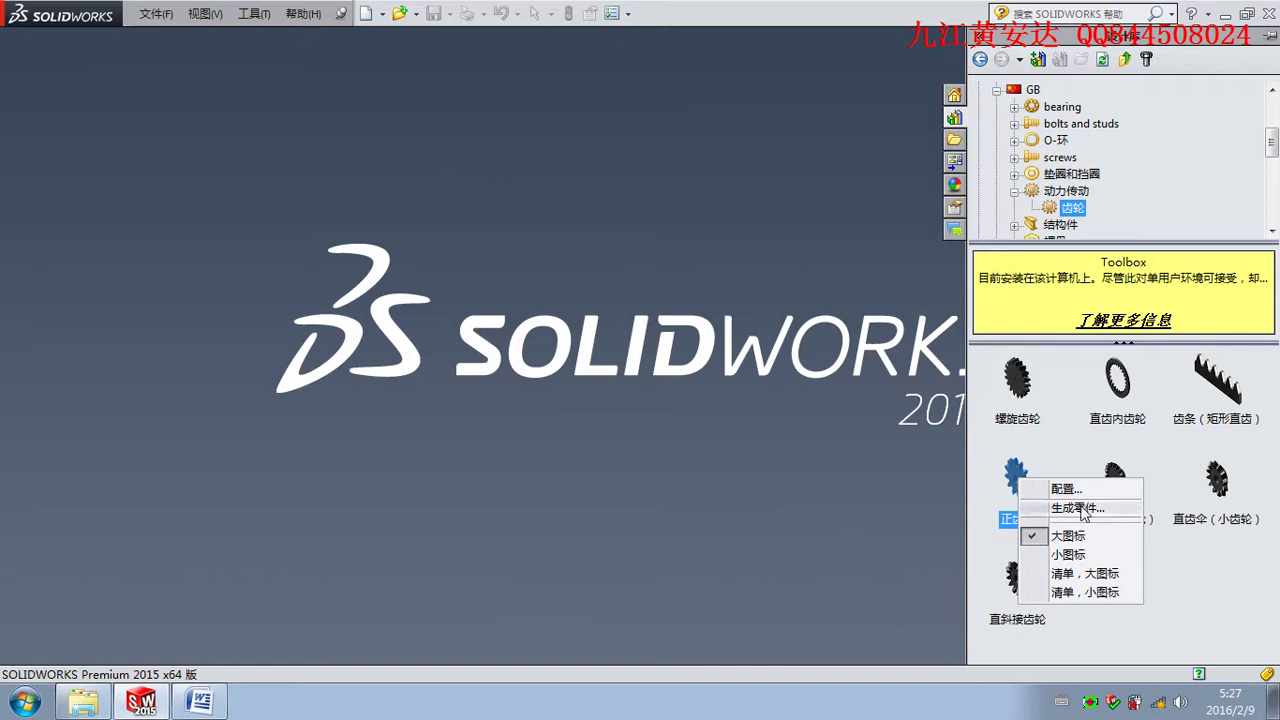
{"action": "left_click", "coordinate": [1078, 508]}
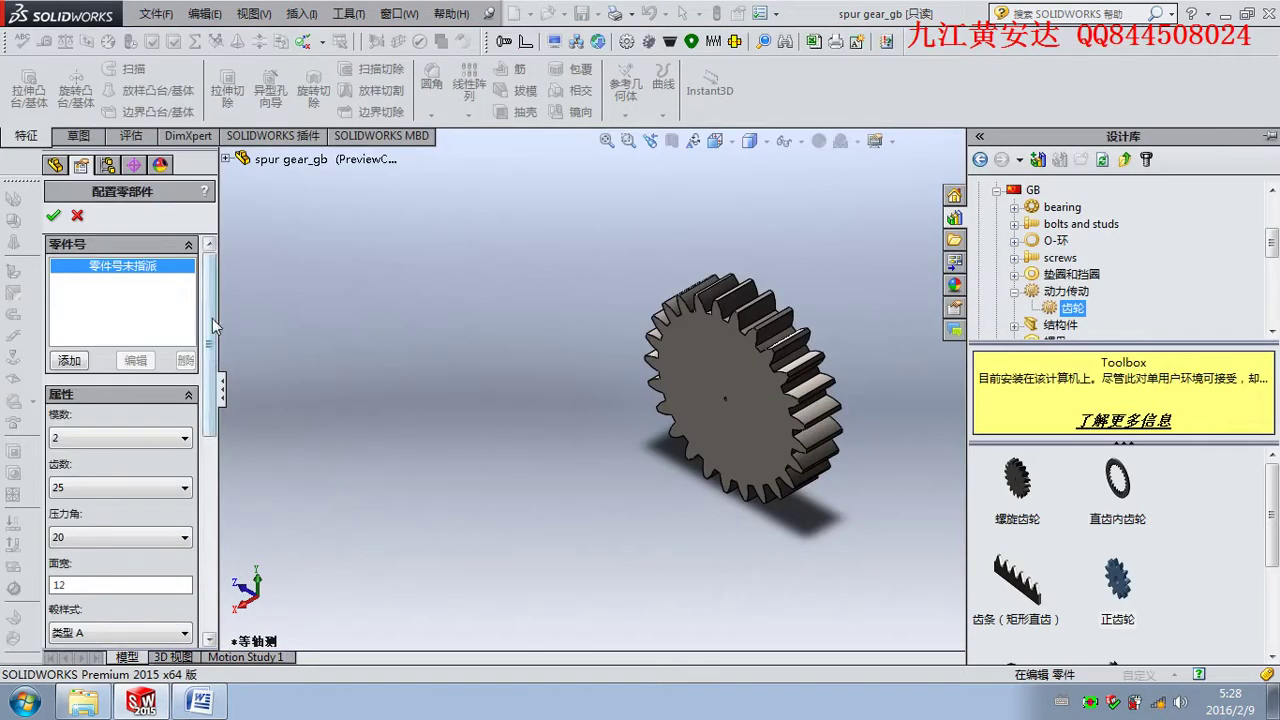
{"action": "scroll", "coordinate": [216, 378], "scroll_direction": "down", "scroll_amount": 3}
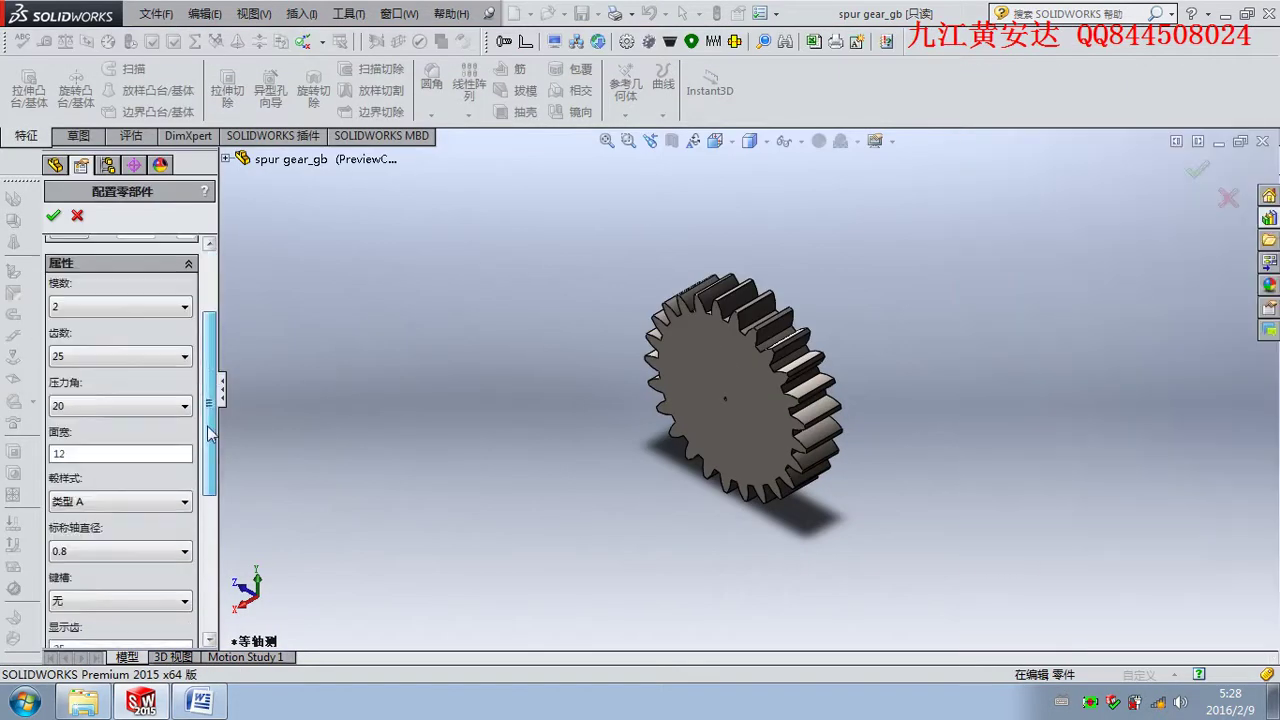
{"action": "left_click", "coordinate": [113, 311]}
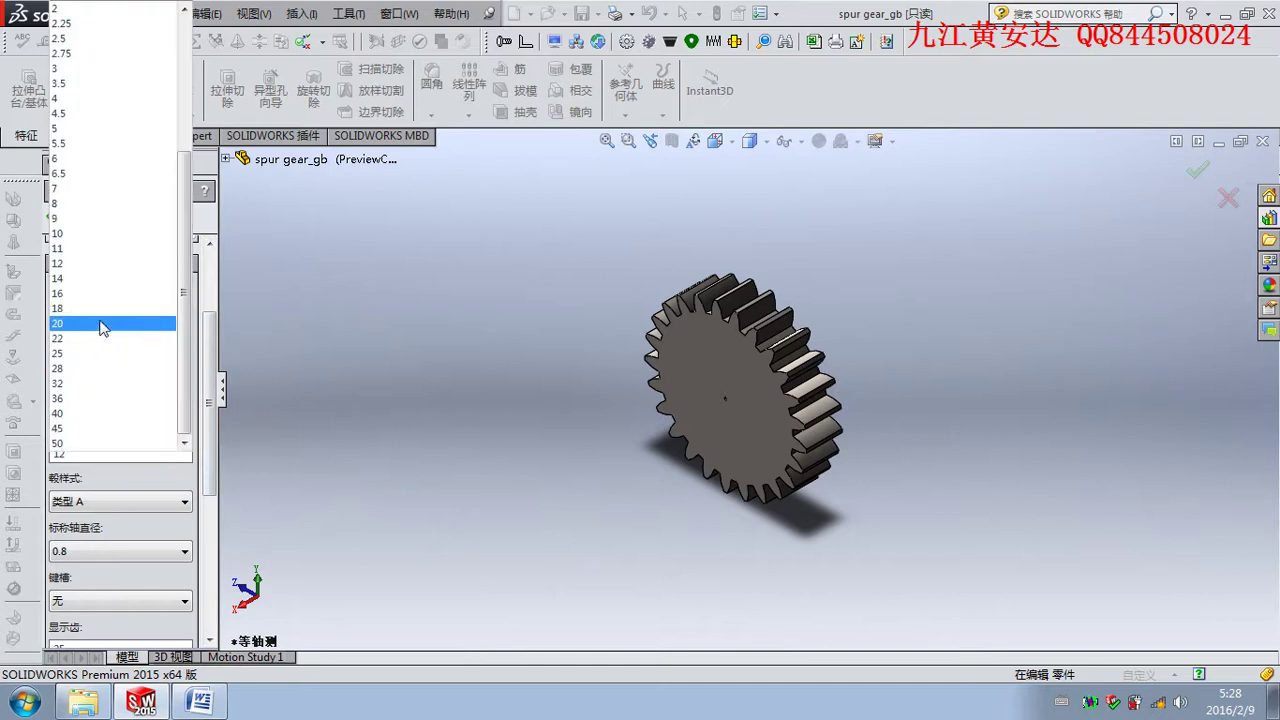
{"action": "left_click", "coordinate": [100, 308]}
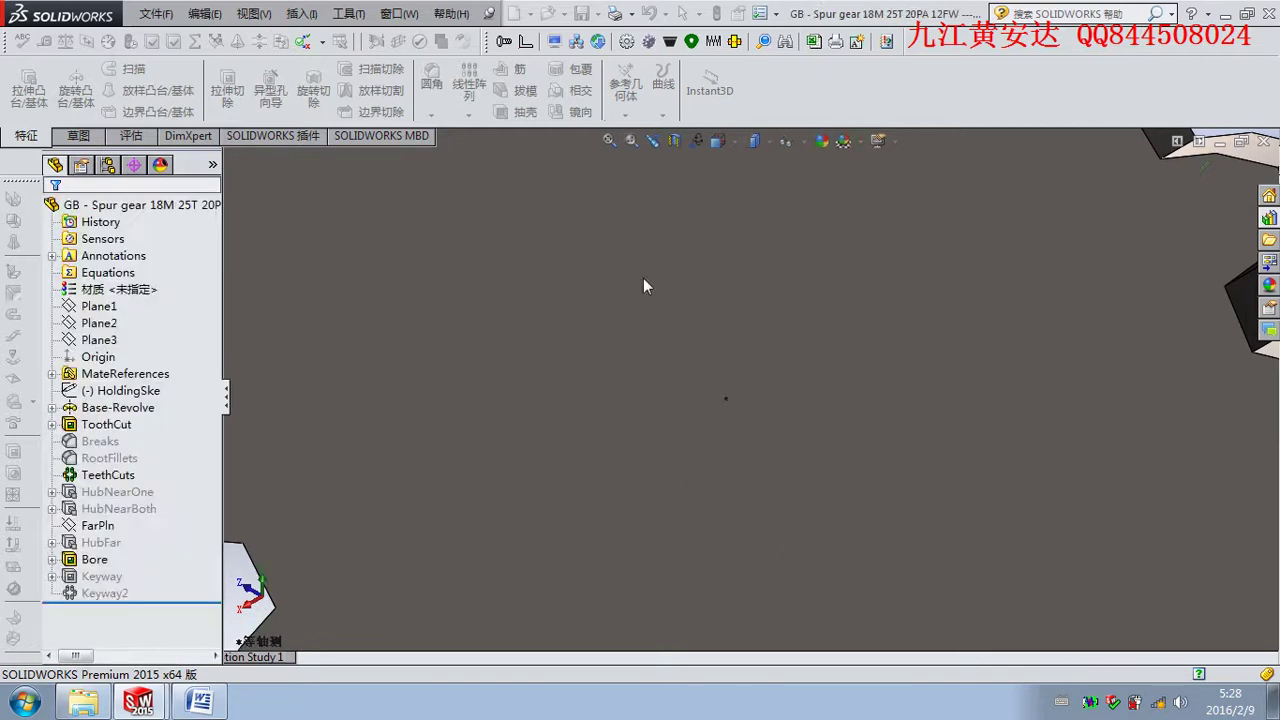
{"action": "scroll", "coordinate": [720, 305], "scroll_direction": "up", "scroll_amount": 3}
{"action": "key", "text": "f"}
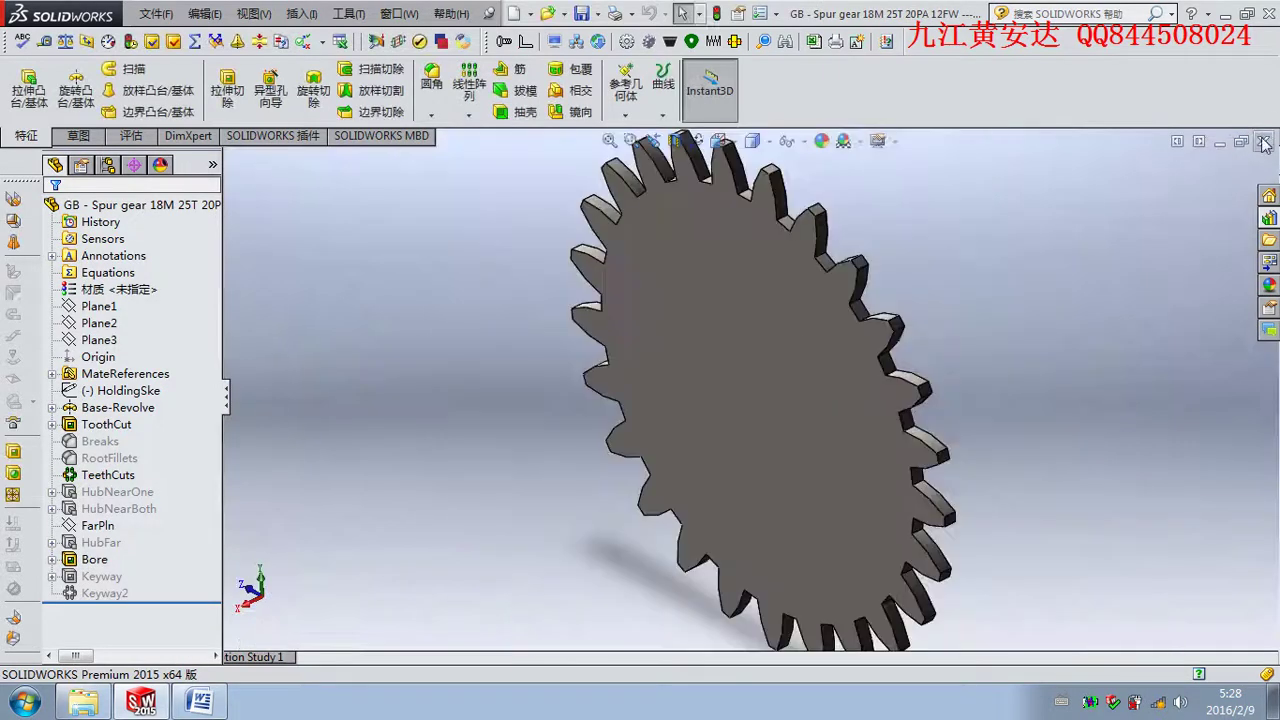
{"action": "left_click", "coordinate": [1263, 142]}
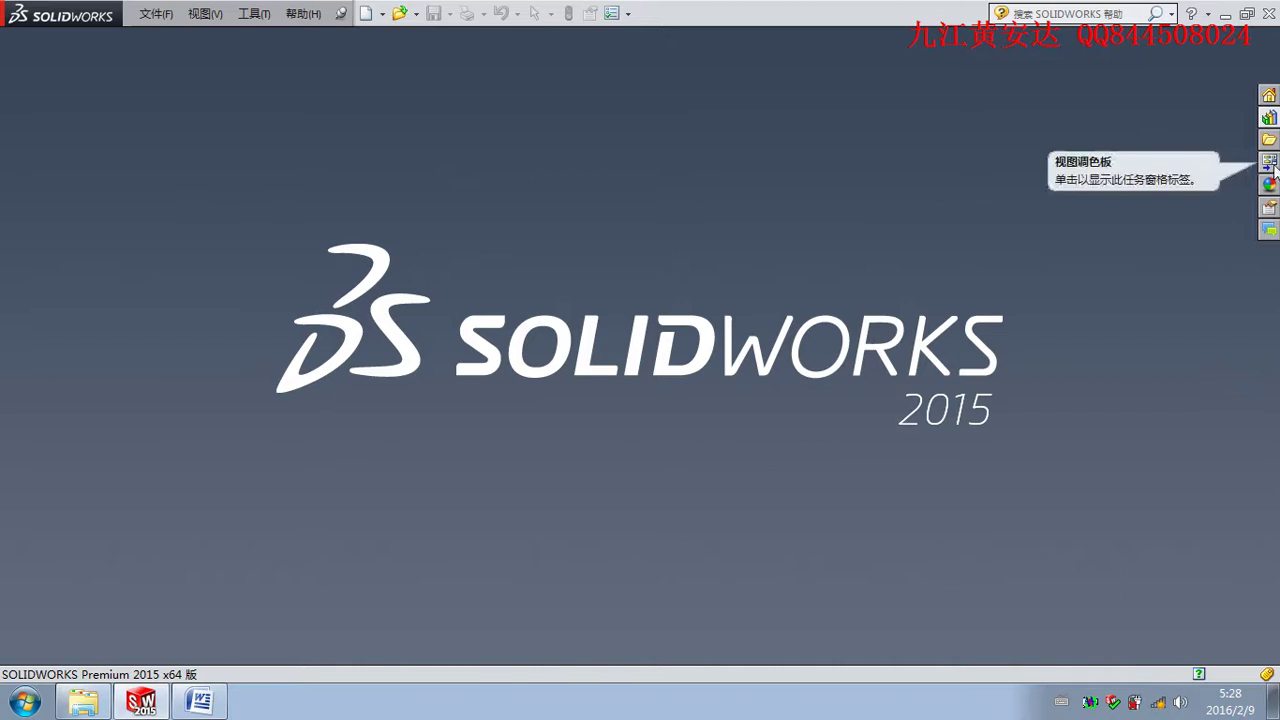
Create a new assembly from the gb_assembly template.
{"action": "left_click", "coordinate": [145, 22]}
{"action": "left_click", "coordinate": [165, 34]}
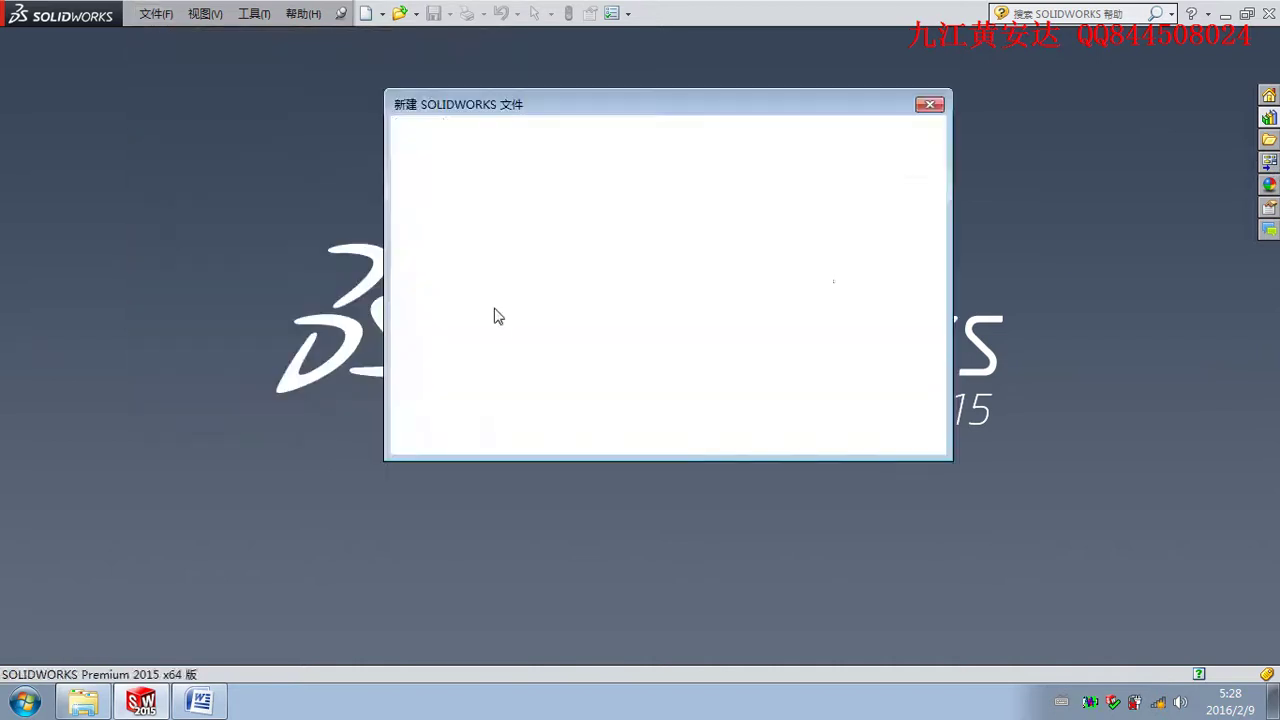
{"action": "left_click", "coordinate": [510, 178]}
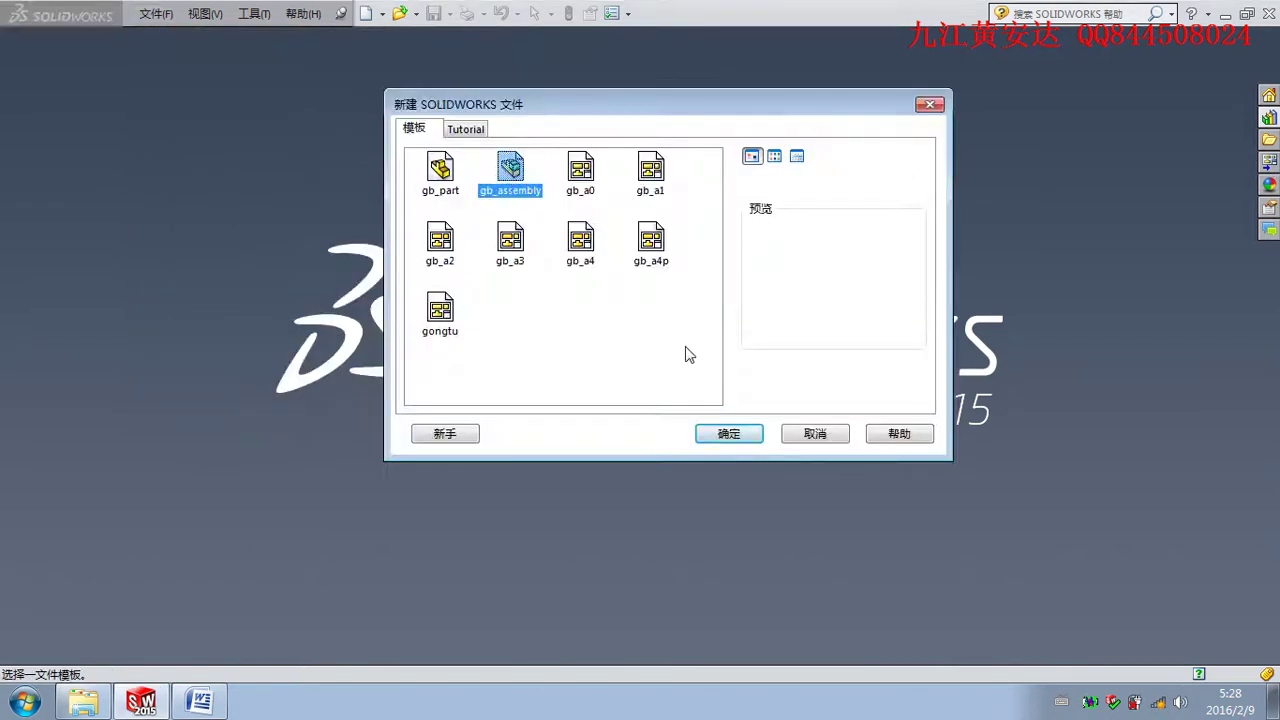
{"action": "double_click", "coordinate": [517, 178]}
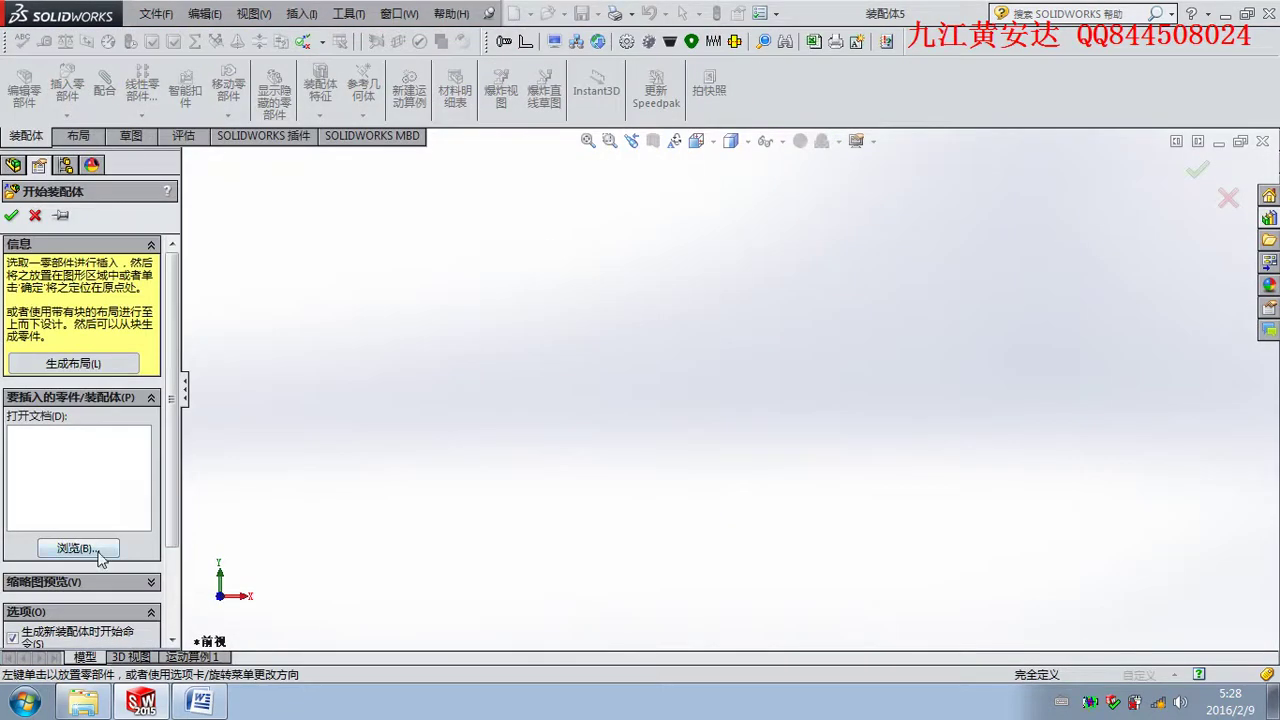
Browse drive E: to the 2016 folder and open the SC-80x400-S-A-2(000) cylinder.
{"action": "left_click", "coordinate": [100, 554]}
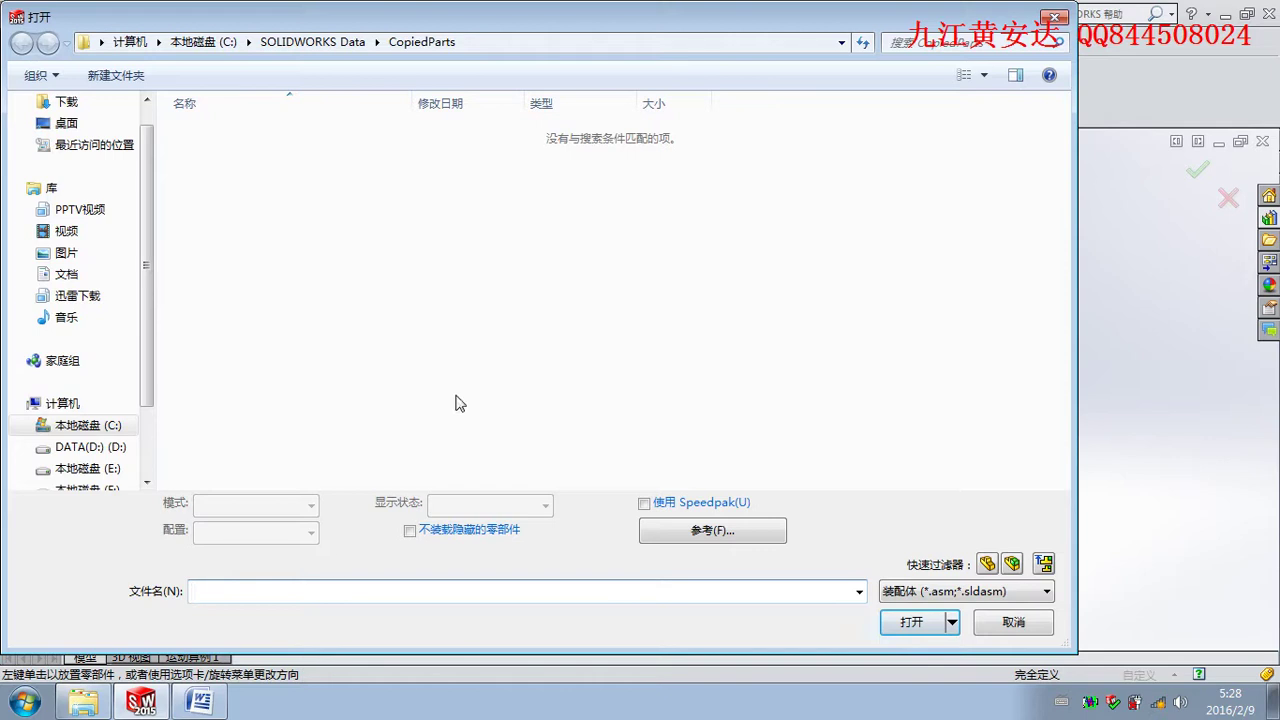
{"action": "left_click", "coordinate": [1092, 704]}
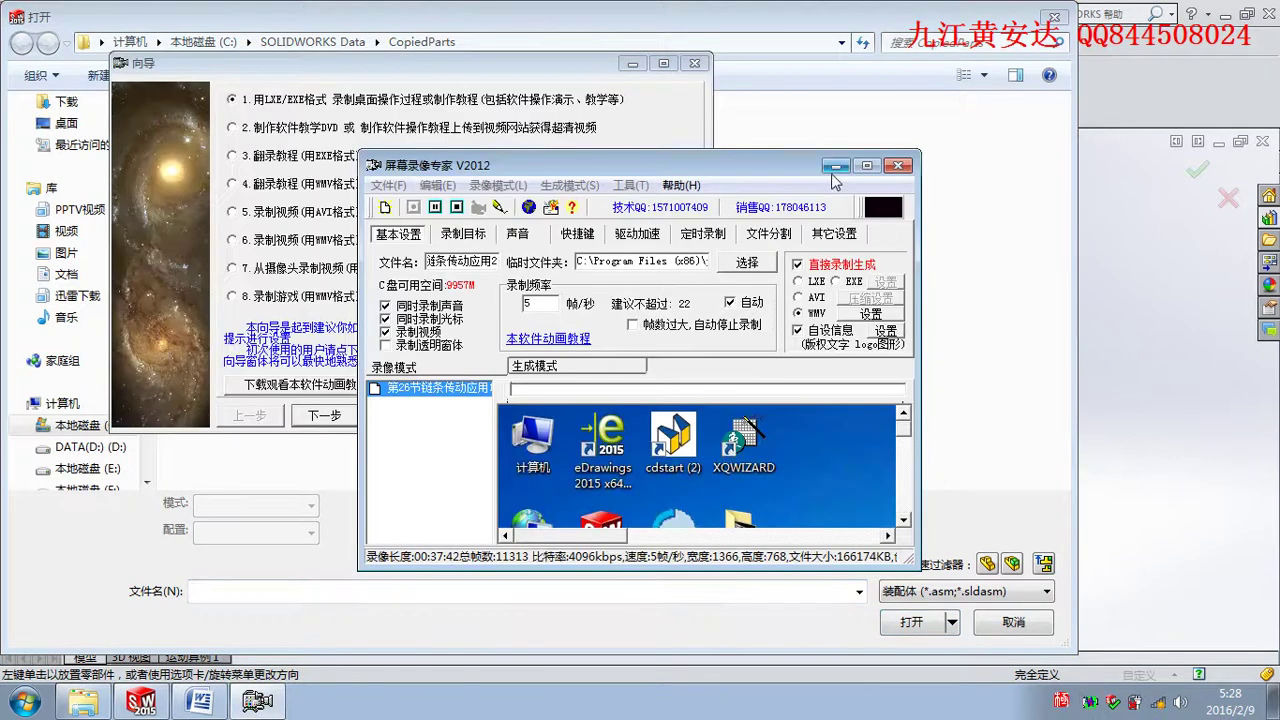
{"action": "left_click", "coordinate": [836, 166]}
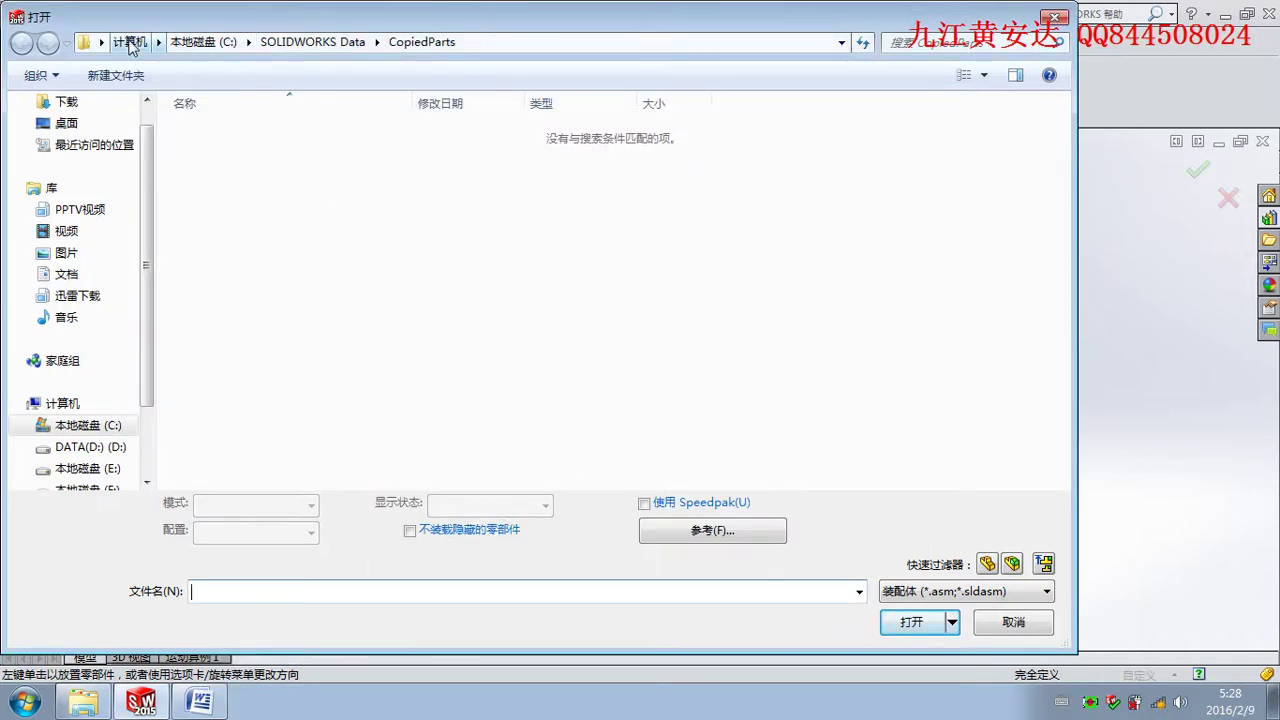
{"action": "left_click", "coordinate": [130, 42]}
{"action": "double_click", "coordinate": [733, 160]}
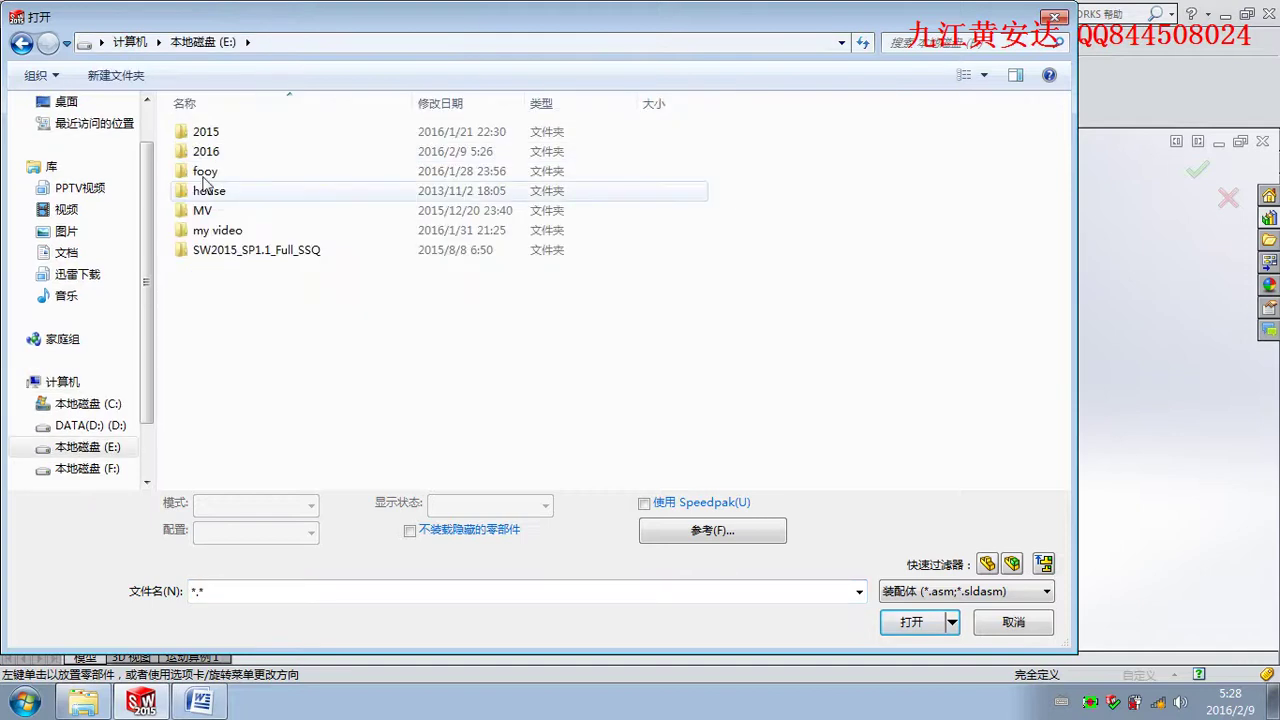
{"action": "double_click", "coordinate": [220, 132]}
{"action": "scroll", "coordinate": [300, 360], "scroll_direction": "down", "scroll_amount": 2}
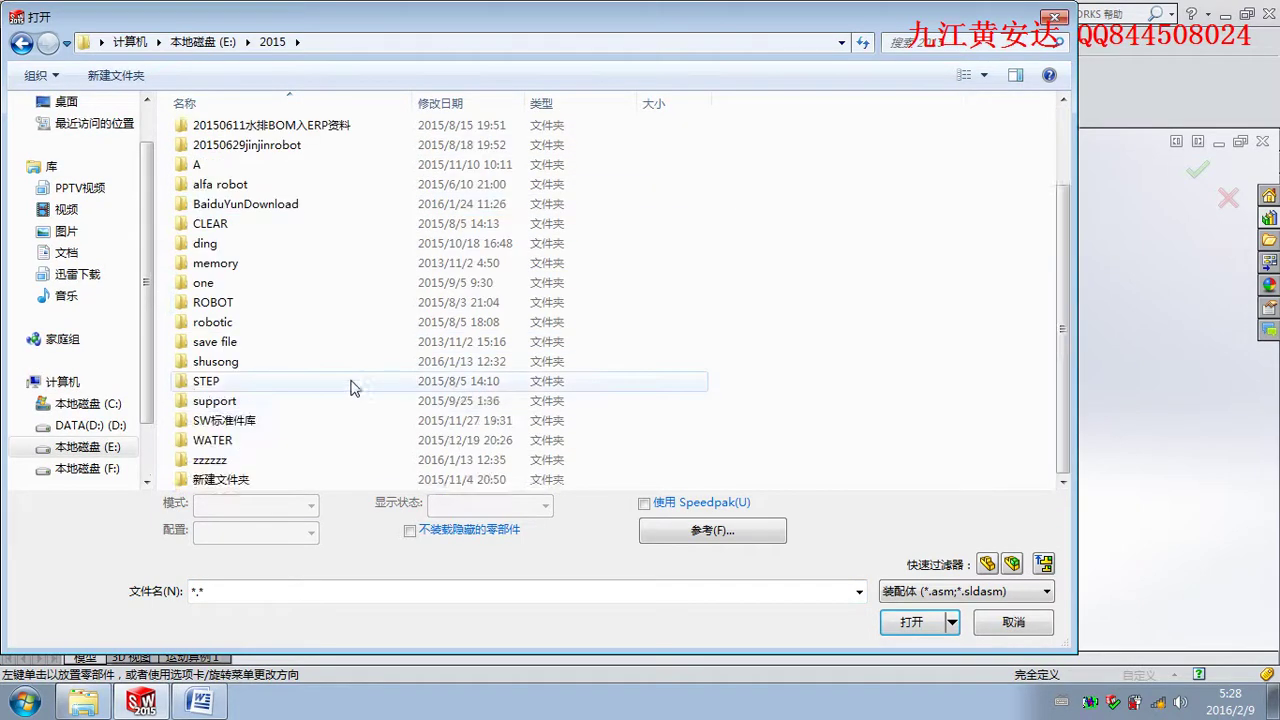
{"action": "scroll", "coordinate": [350, 380], "scroll_direction": "up", "scroll_amount": 2}
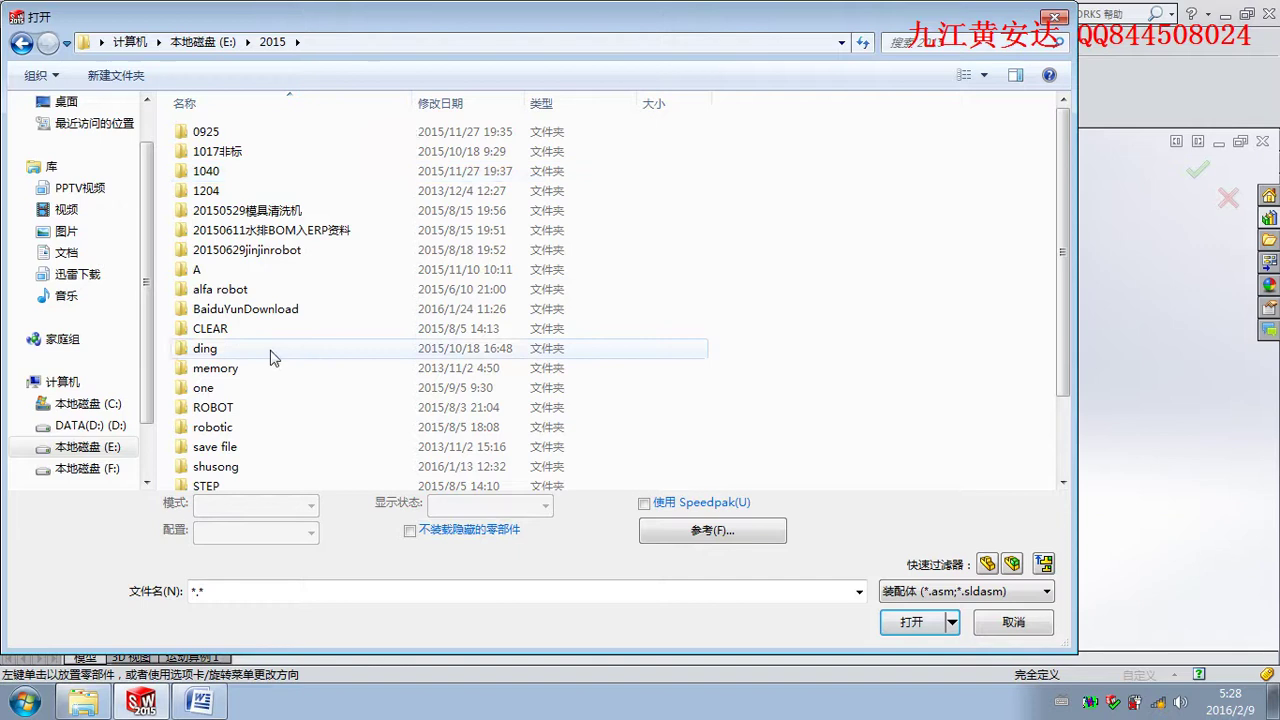
{"action": "left_click", "coordinate": [208, 45]}
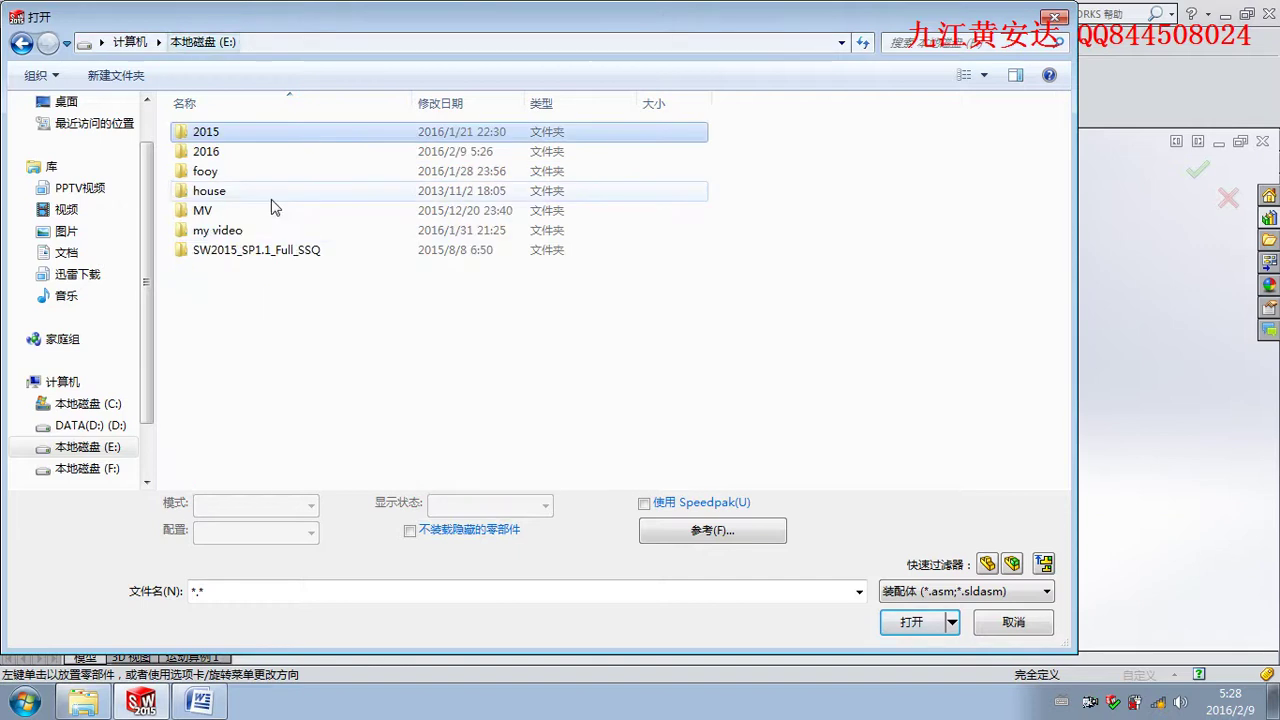
{"action": "double_click", "coordinate": [214, 151]}
{"action": "left_click", "coordinate": [266, 134]}
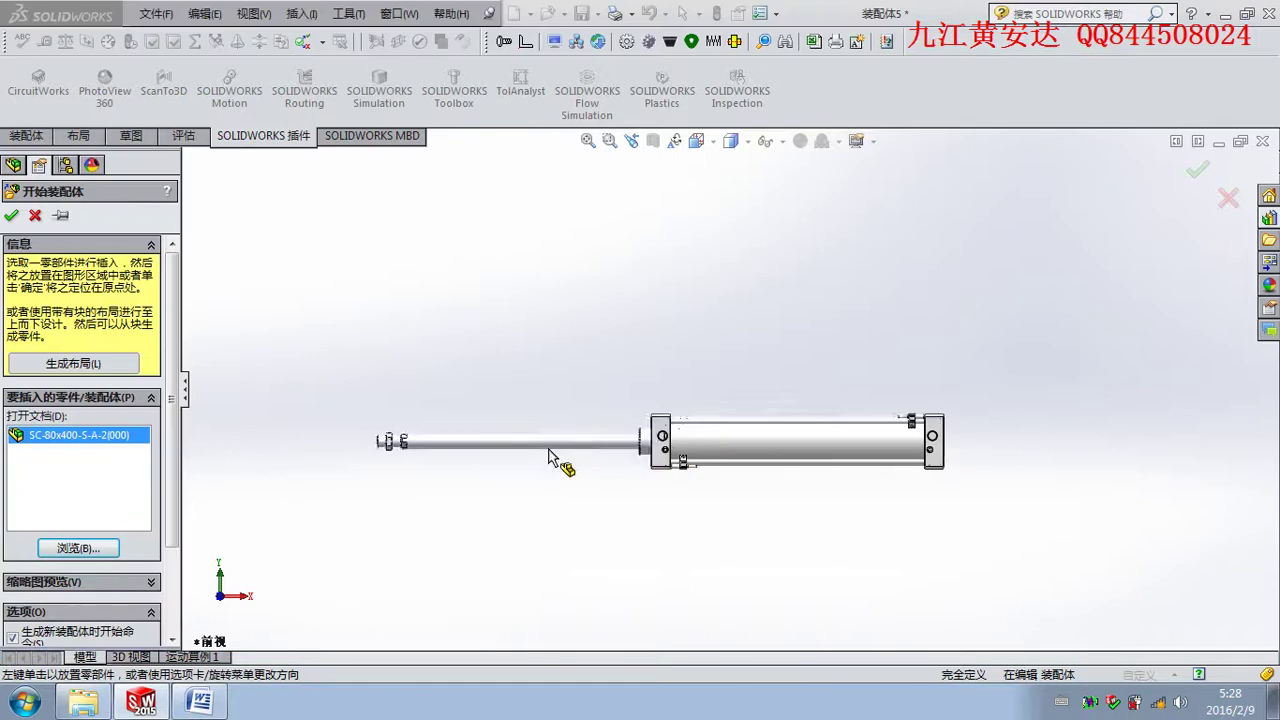
Place the SC-80x400-S-A-2(000) cylinder in the assembly, rotated 180°.
{"action": "key", "text": "Tab"}
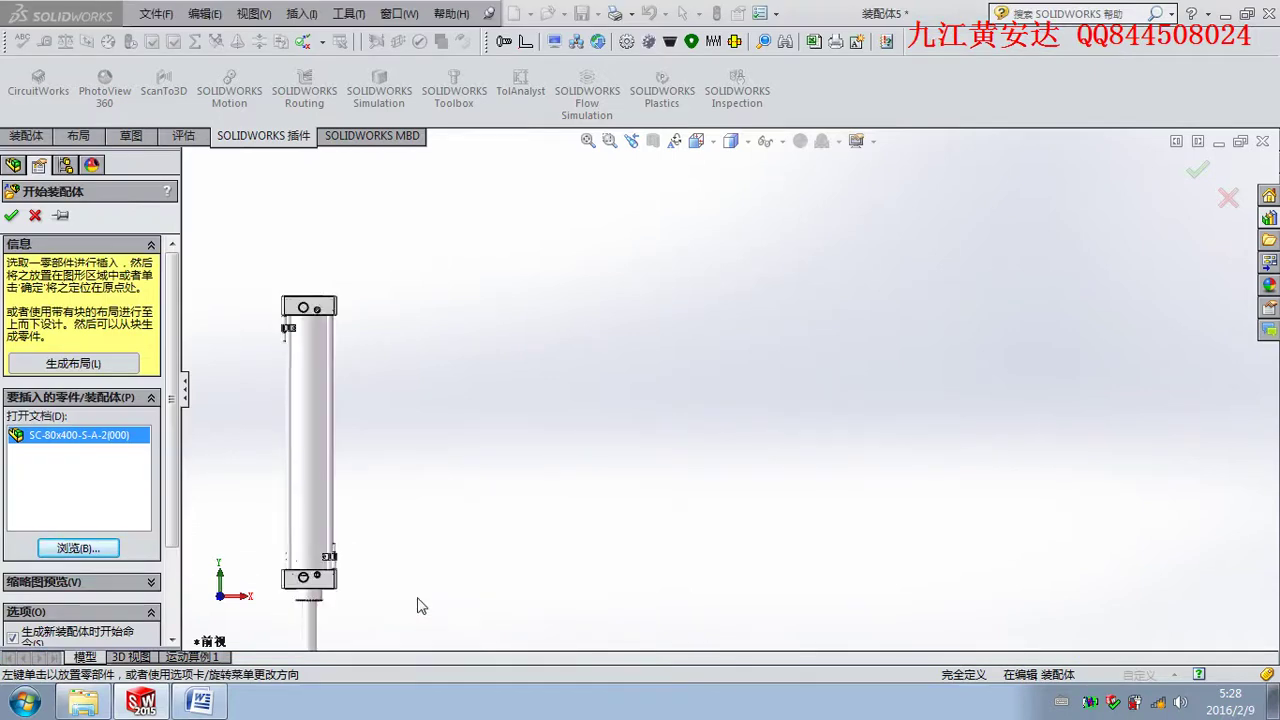
{"action": "key", "text": "Tab"}
{"action": "left_click", "coordinate": [420, 605]}
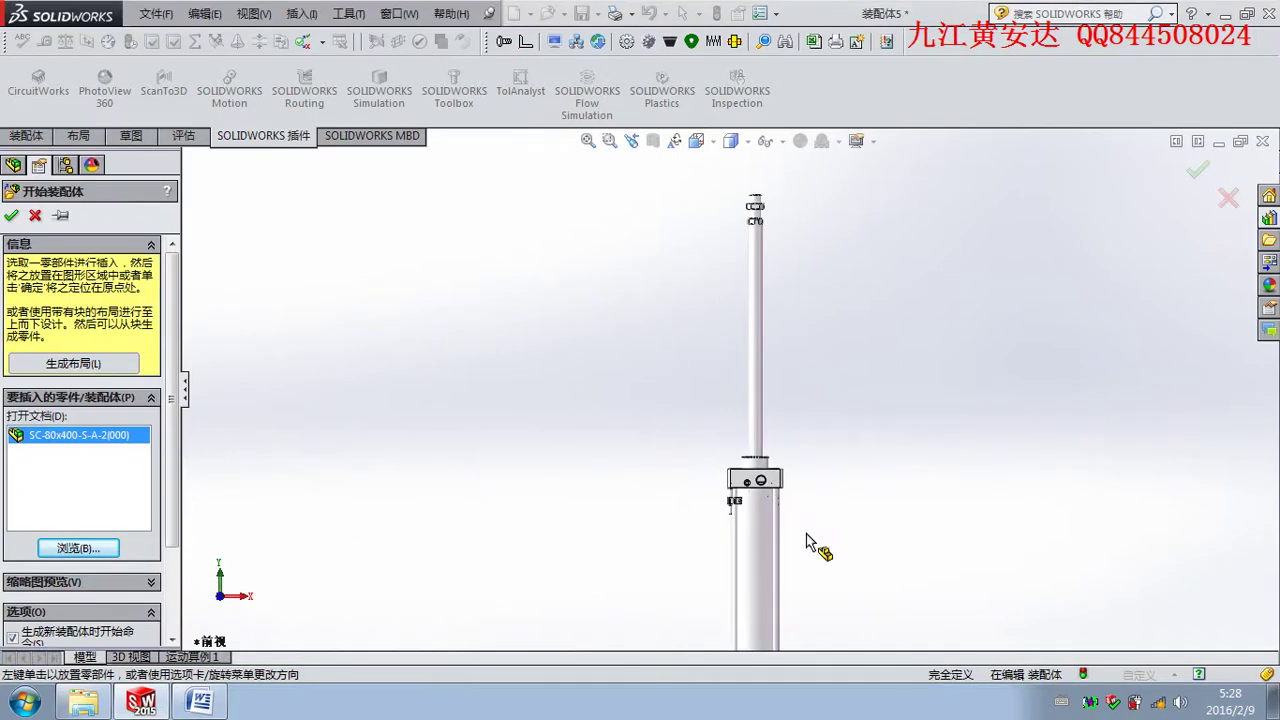
{"action": "middle_click_drag", "start_coordinate": [777, 377], "coordinate": [686, 304]}
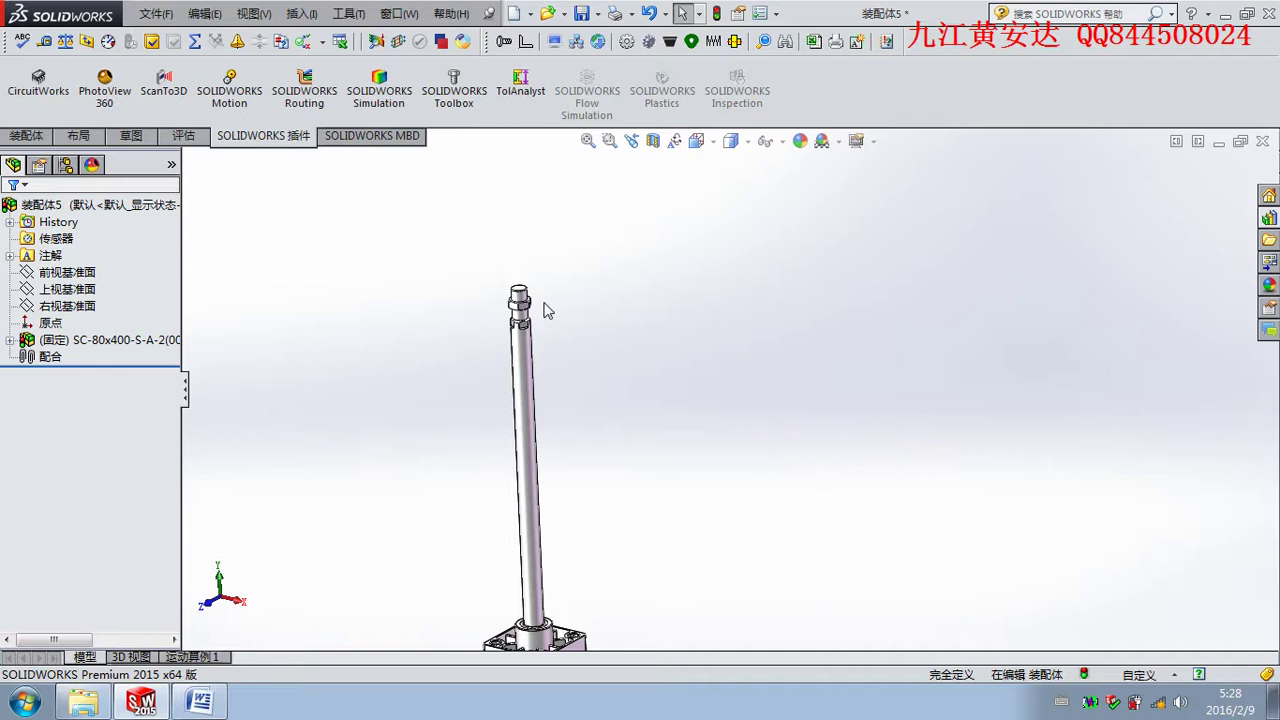
{"action": "scroll", "coordinate": [543, 308], "scroll_direction": "down", "scroll_amount": 3}
{"action": "scroll", "coordinate": [628, 322], "scroll_direction": "down", "scroll_amount": 3}
{"action": "scroll", "coordinate": [617, 308], "scroll_direction": "down", "scroll_amount": 2}
{"action": "scroll", "coordinate": [434, 300], "scroll_direction": "down", "scroll_amount": 2}
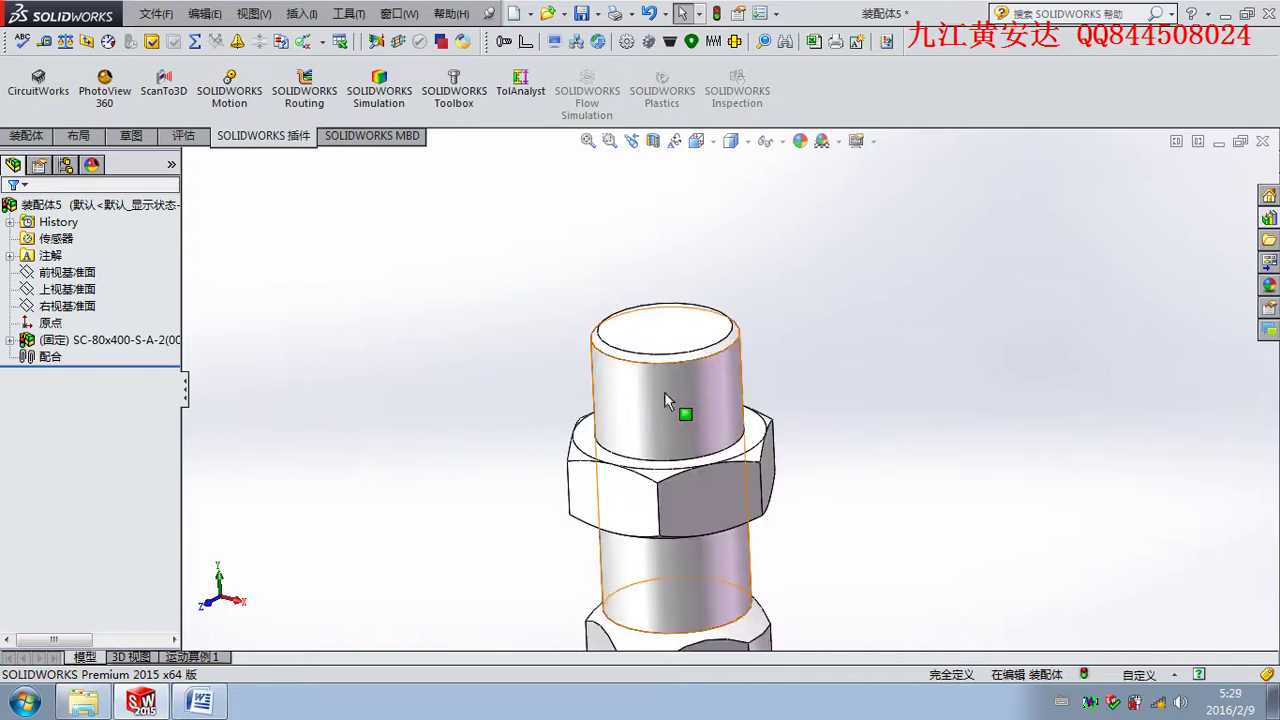
Glance at the chain parameters Word document, then return to the SOLIDWORKS assembly.
{"action": "left_click", "coordinate": [1235, 13]}
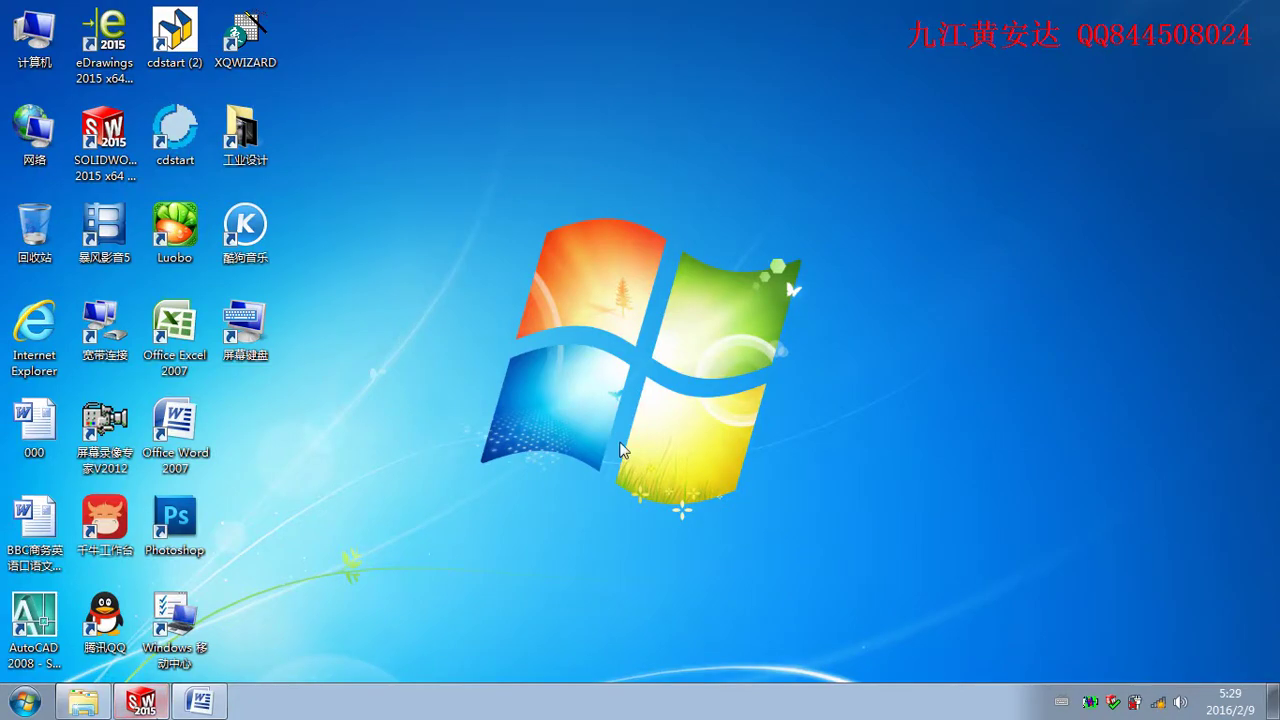
{"action": "left_click", "coordinate": [210, 711]}
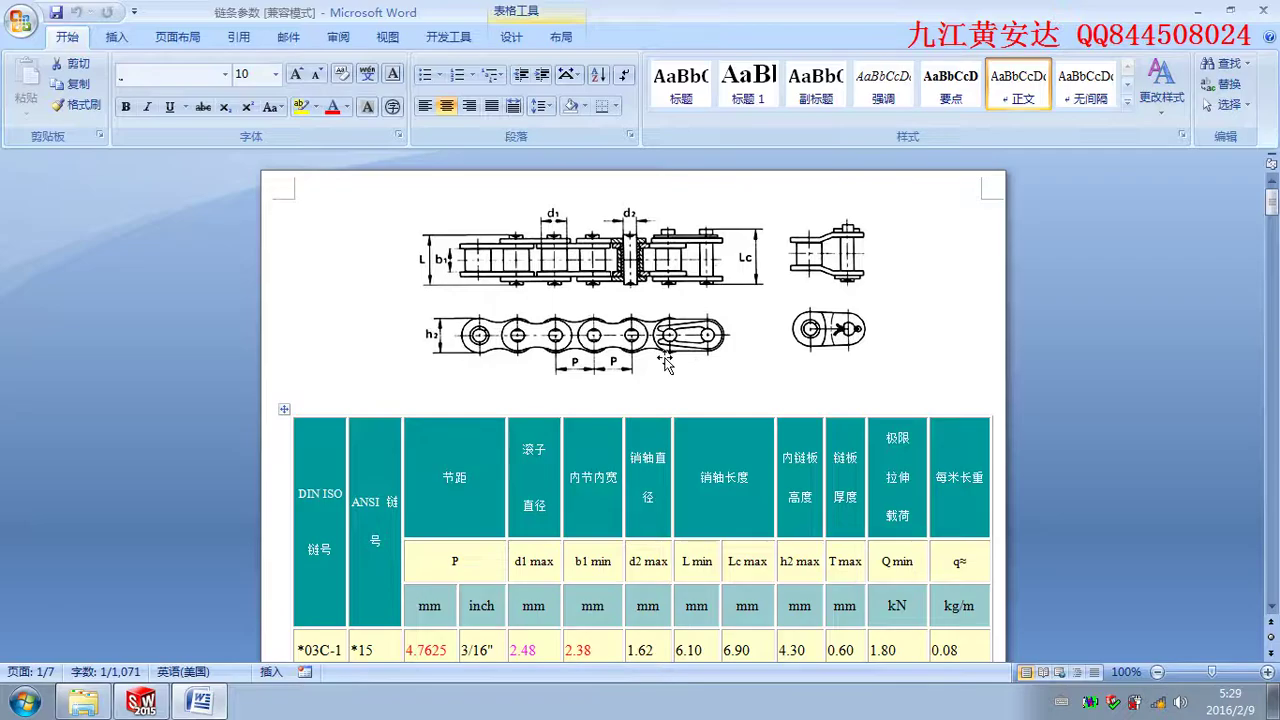
{"action": "left_click", "coordinate": [160, 708]}
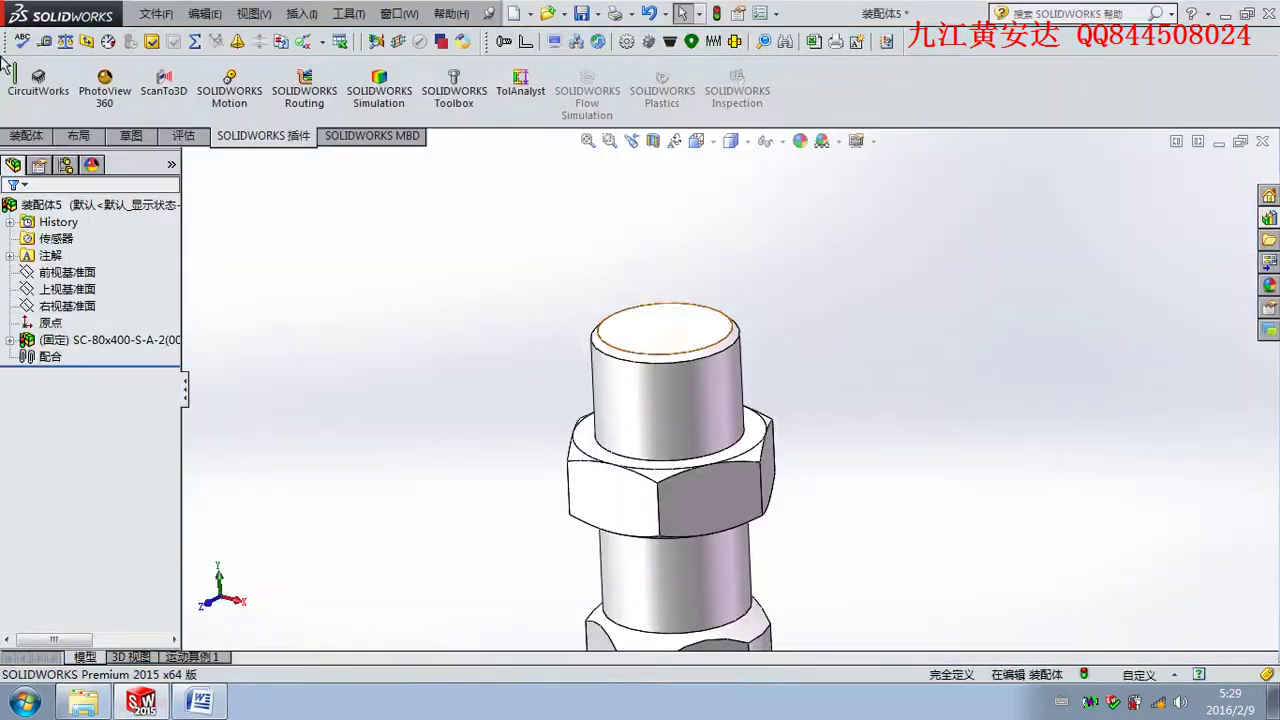
Measure the shaft's top circular edge to confirm its 20mm diameter.
{"action": "left_click", "coordinate": [44, 46]}
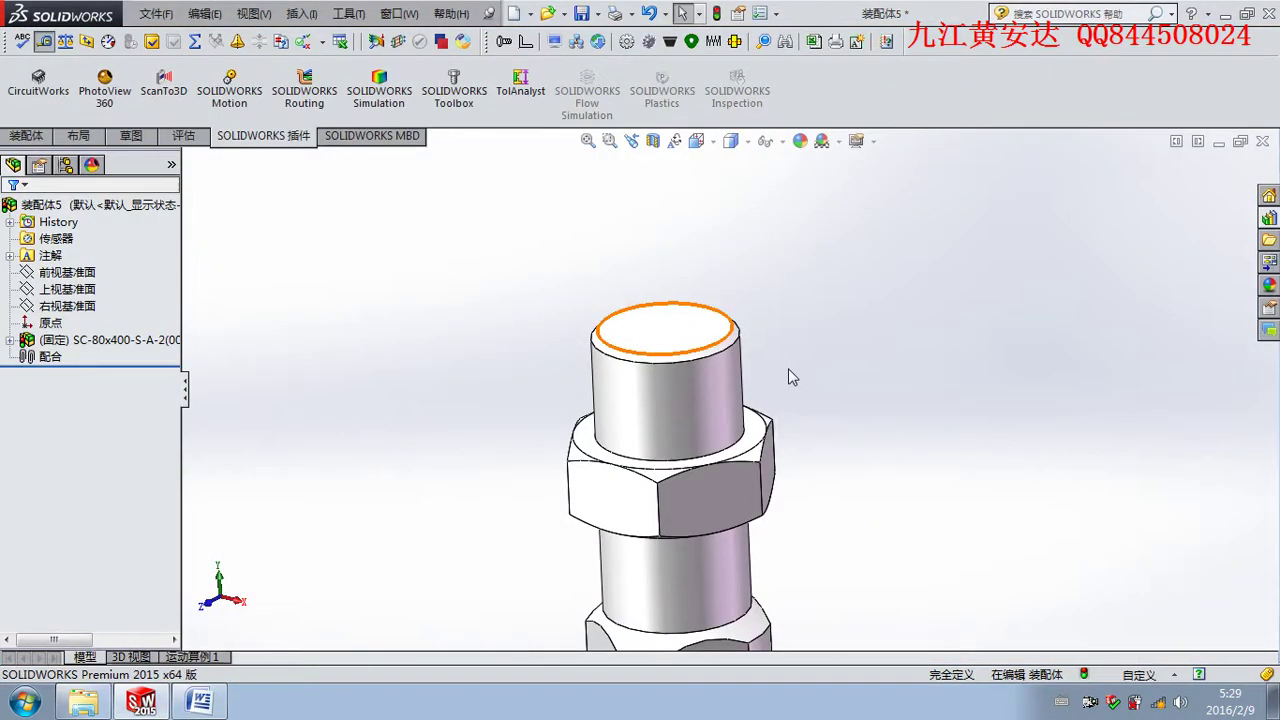
{"action": "left_click", "coordinate": [722, 356]}
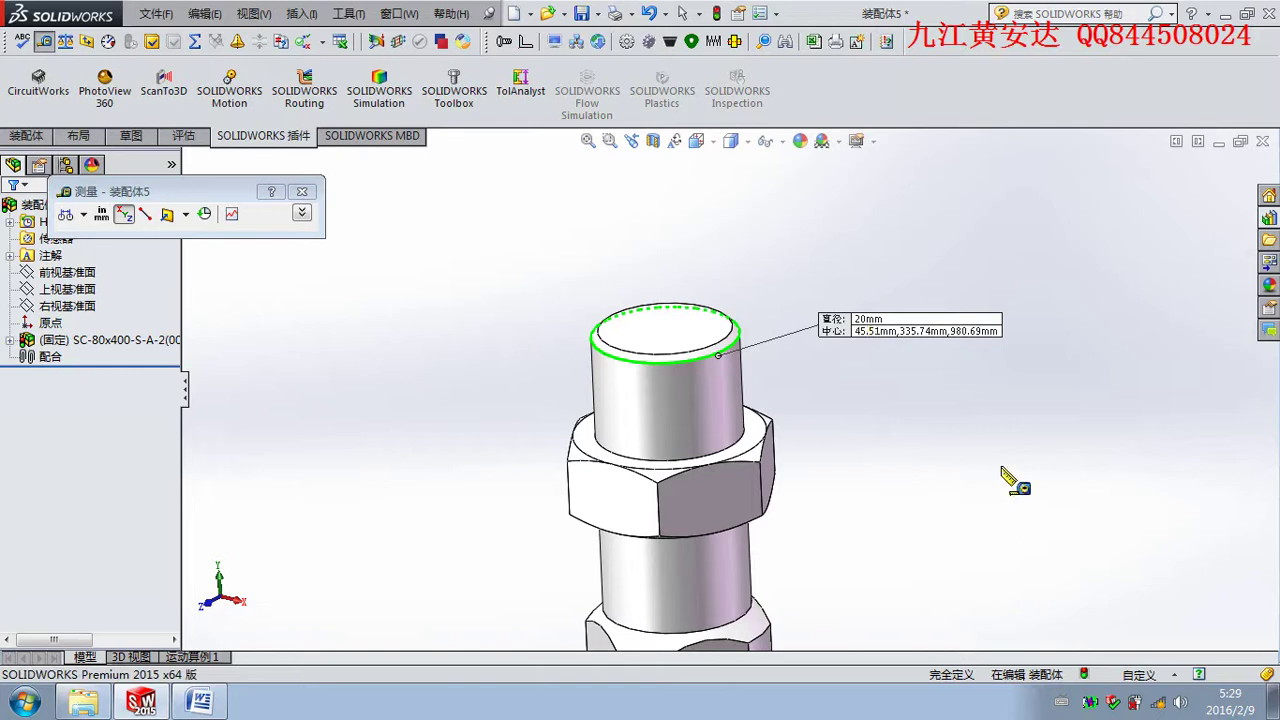
{"action": "left_click", "coordinate": [1050, 360]}
{"action": "right_click", "coordinate": [1050, 360]}
{"action": "key", "text": "Escape"}
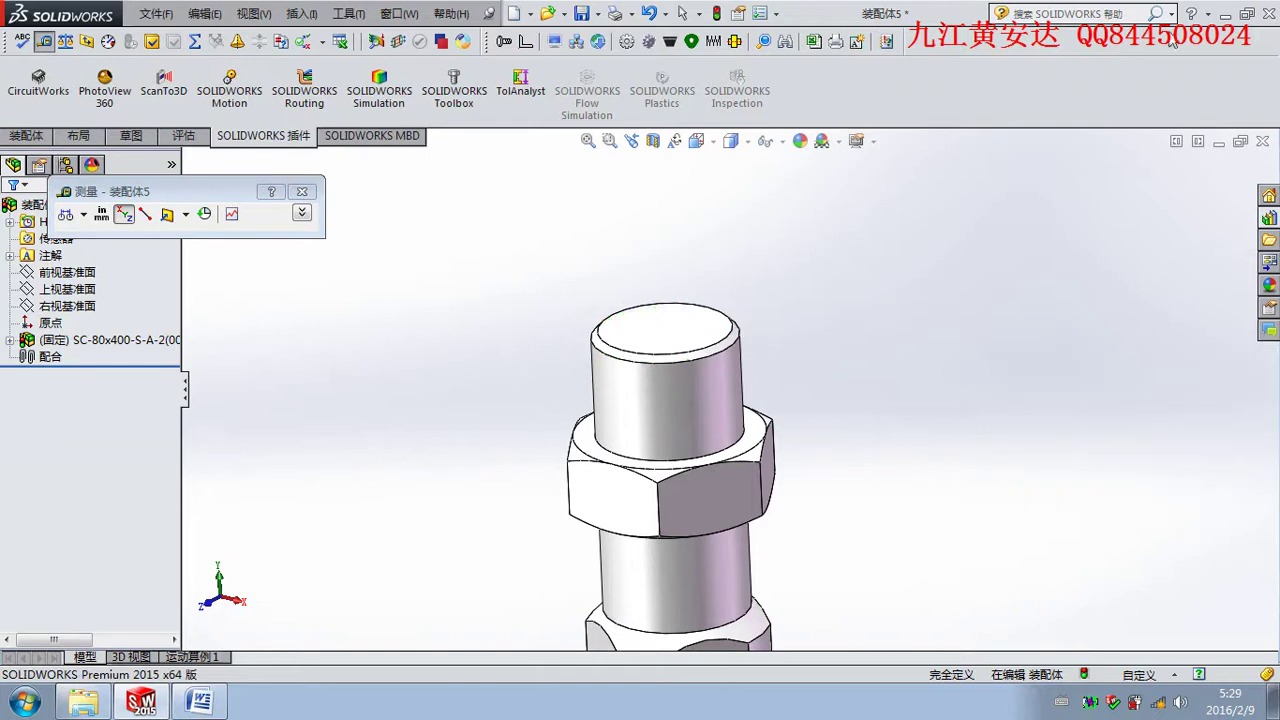
Check the chain parameter table in Word and return to the SOLIDWORKS assembly.
{"action": "left_click", "coordinate": [1218, 14]}
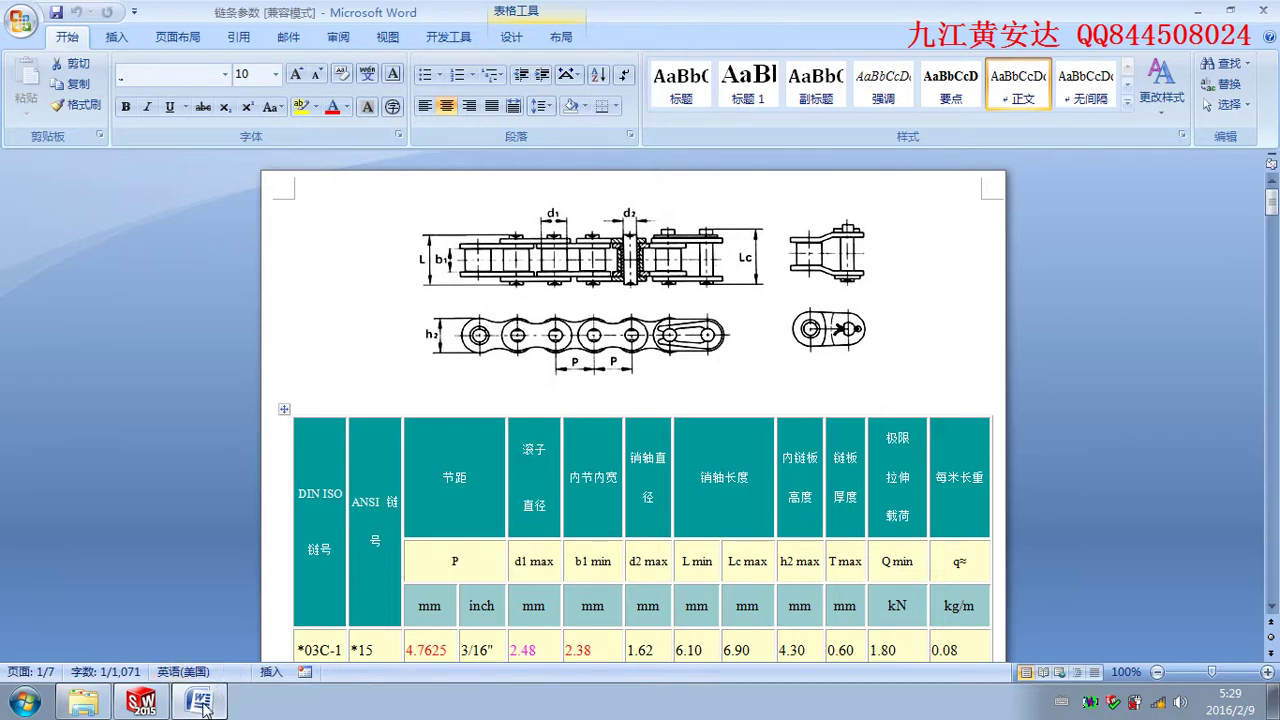
{"action": "left_click", "coordinate": [205, 706]}
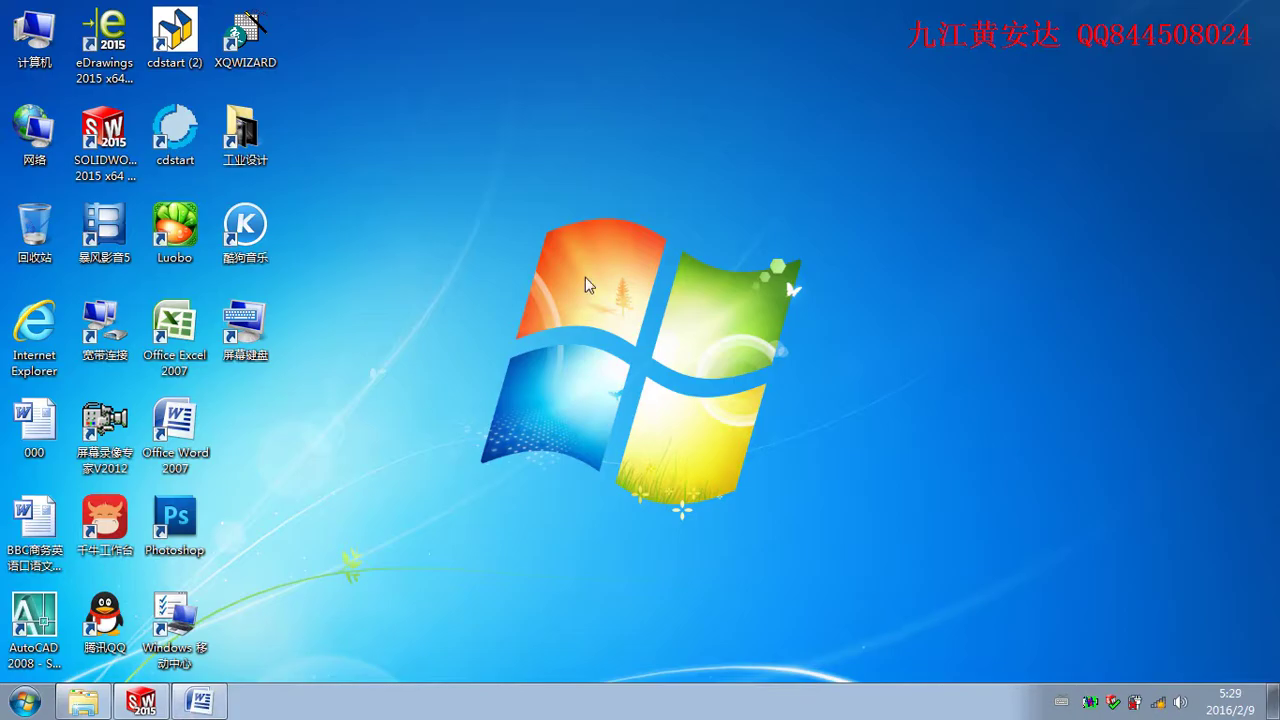
{"action": "left_click", "coordinate": [143, 706]}
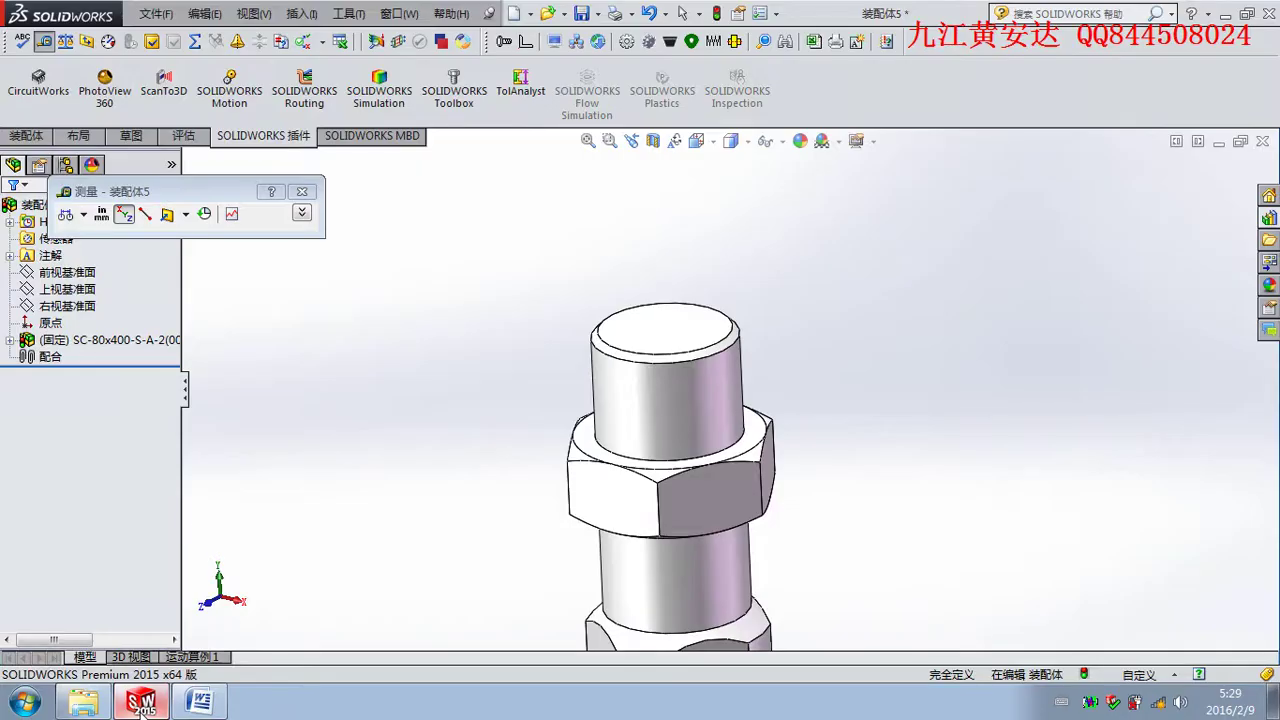
{"action": "scroll", "coordinate": [735, 390], "scroll_direction": "up", "scroll_amount": 1}
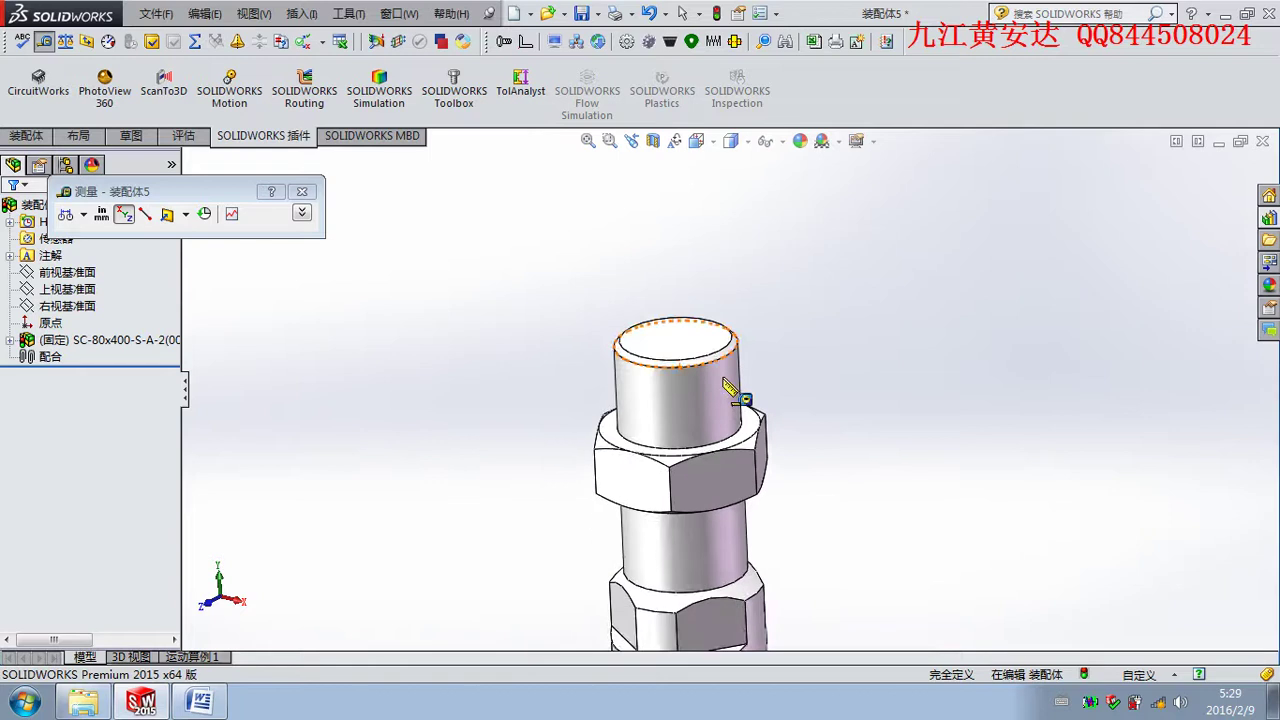
{"action": "scroll", "coordinate": [748, 425], "scroll_direction": "up", "scroll_amount": 1}
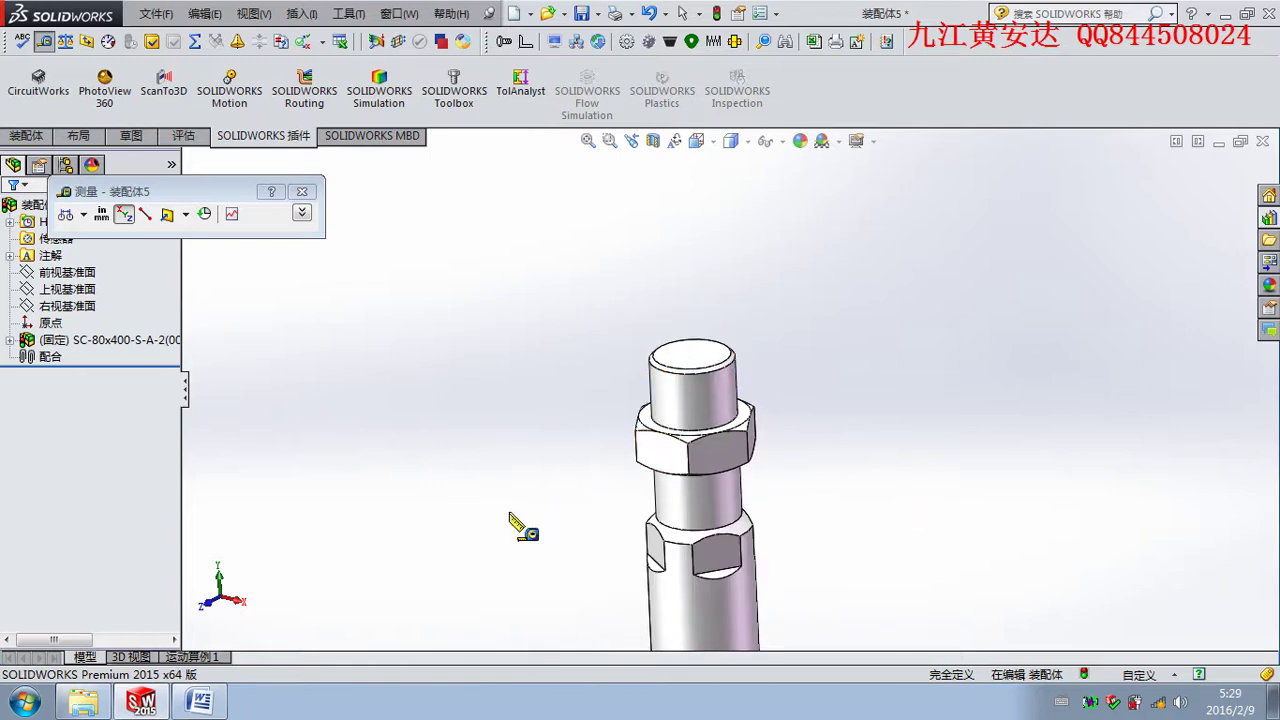
{"action": "left_click", "coordinate": [156, 13]}
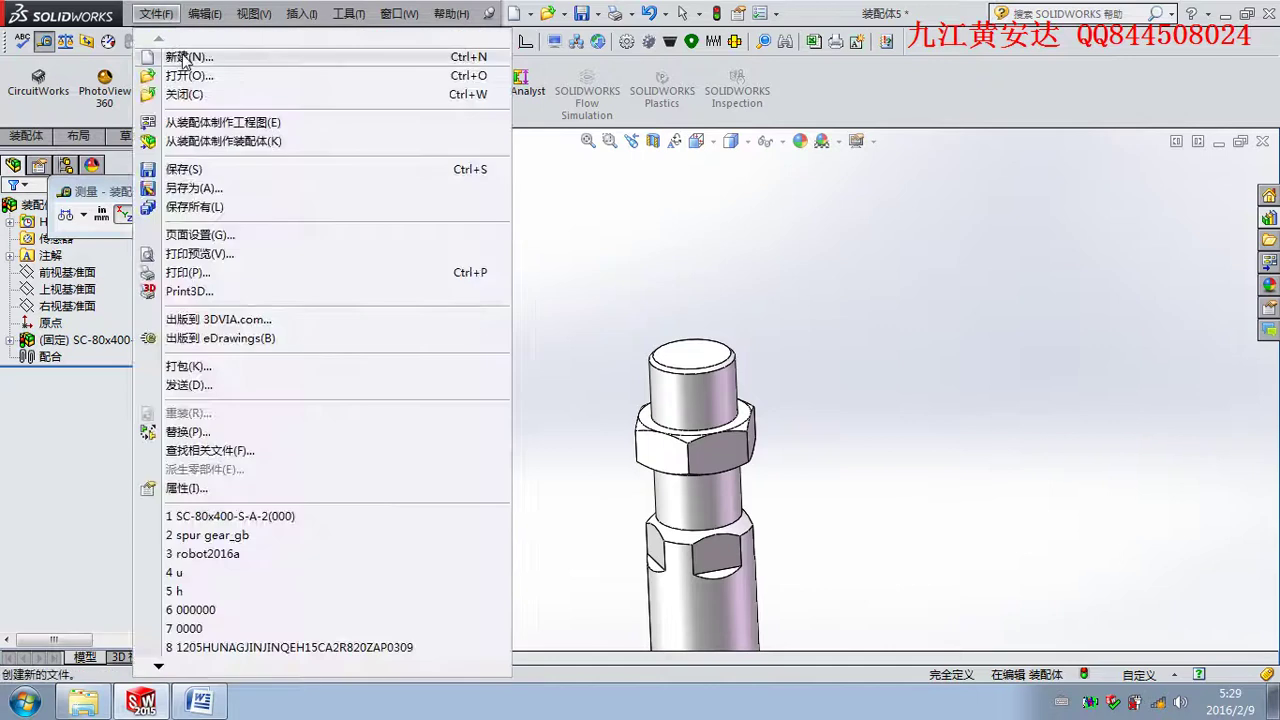
Create a new part and start an extruded boss sketched on the Front Plane.
{"action": "left_click", "coordinate": [190, 58]}
{"action": "double_click", "coordinate": [442, 185]}
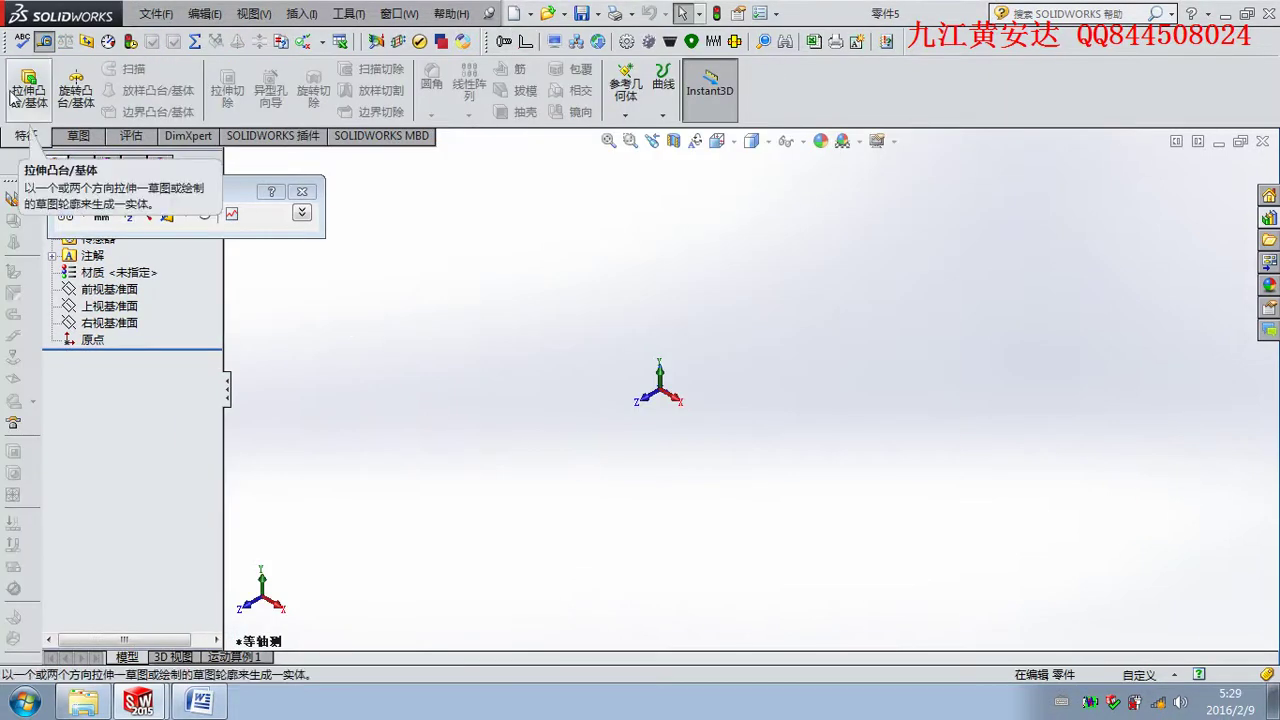
{"action": "left_click", "coordinate": [28, 88]}
{"action": "left_click", "coordinate": [631, 312]}
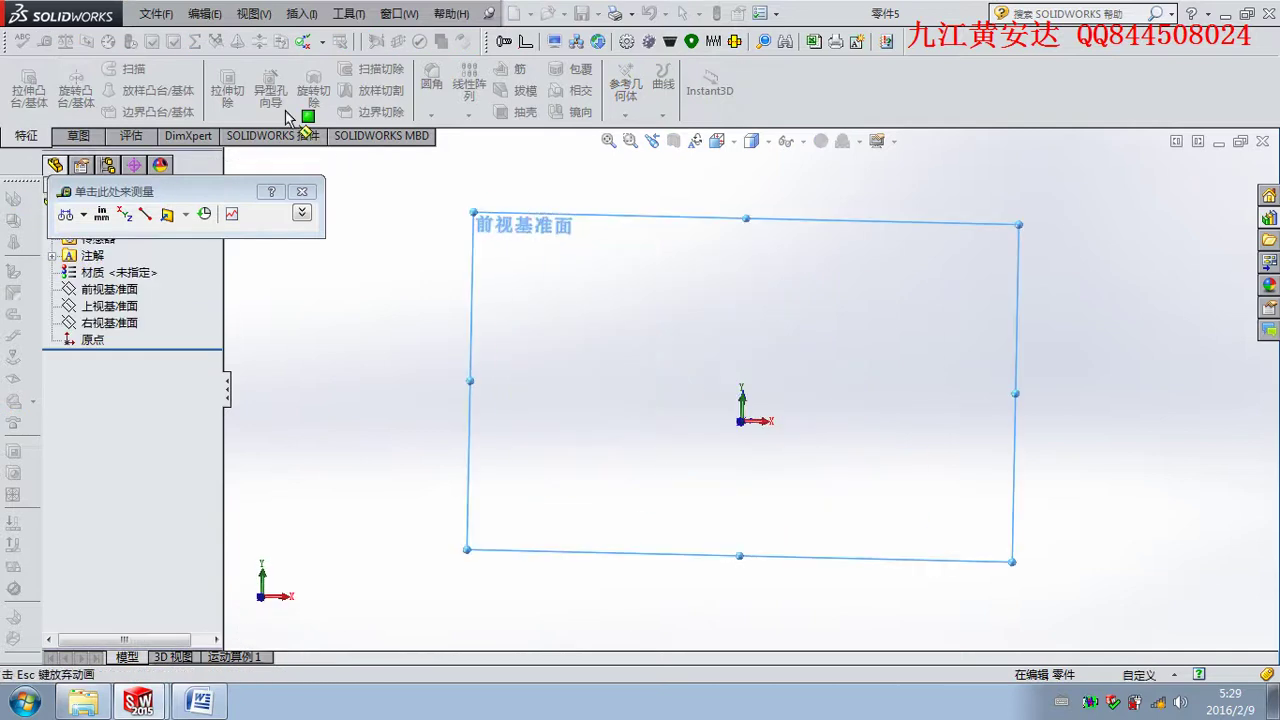
Draw a circle centred on the origin and dimension it to 40mm diameter.
{"action": "left_click", "coordinate": [137, 69]}
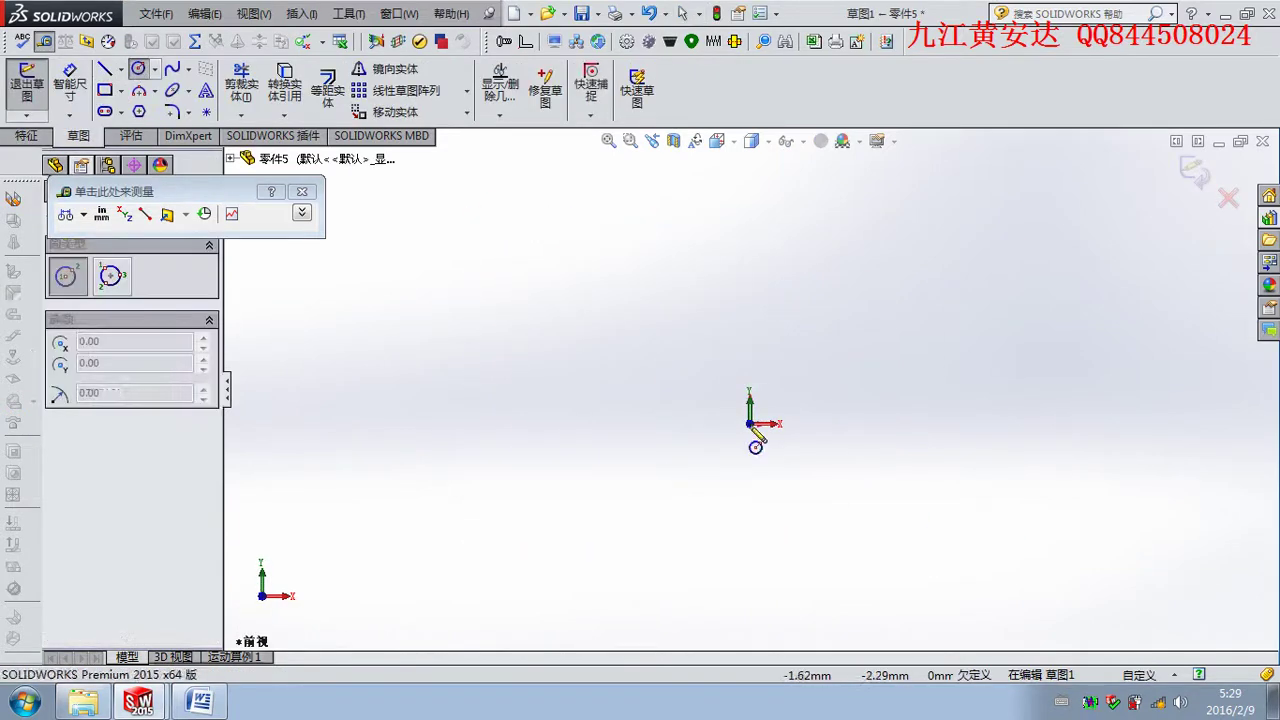
{"action": "left_click", "coordinate": [750, 424]}
{"action": "left_click", "coordinate": [812, 555]}
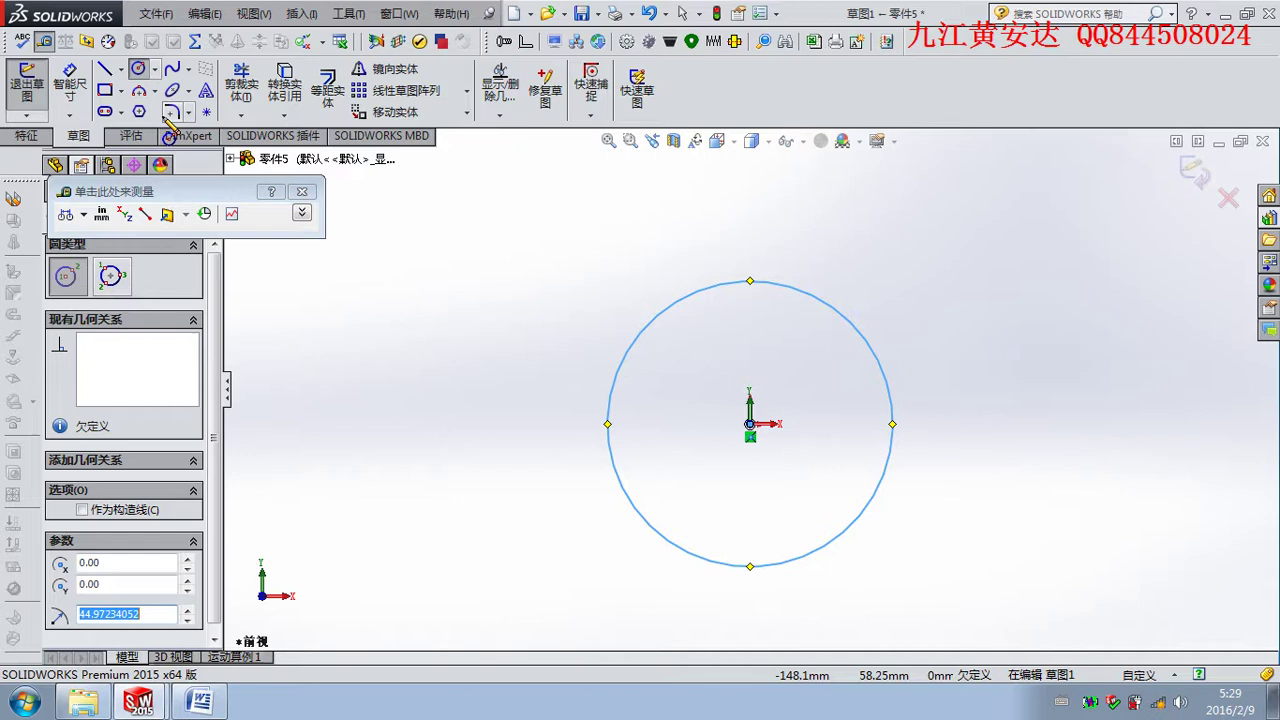
{"action": "left_click", "coordinate": [70, 75]}
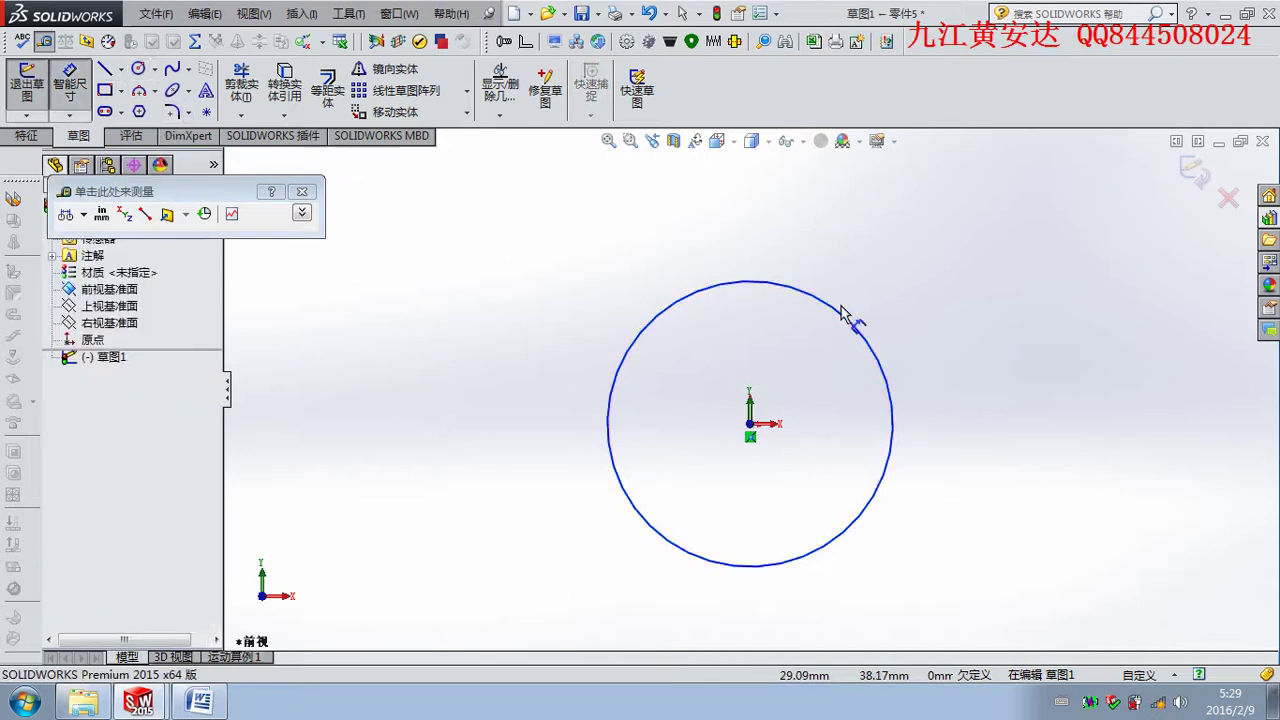
{"action": "left_click", "coordinate": [840, 312]}
{"action": "left_click", "coordinate": [971, 243]}
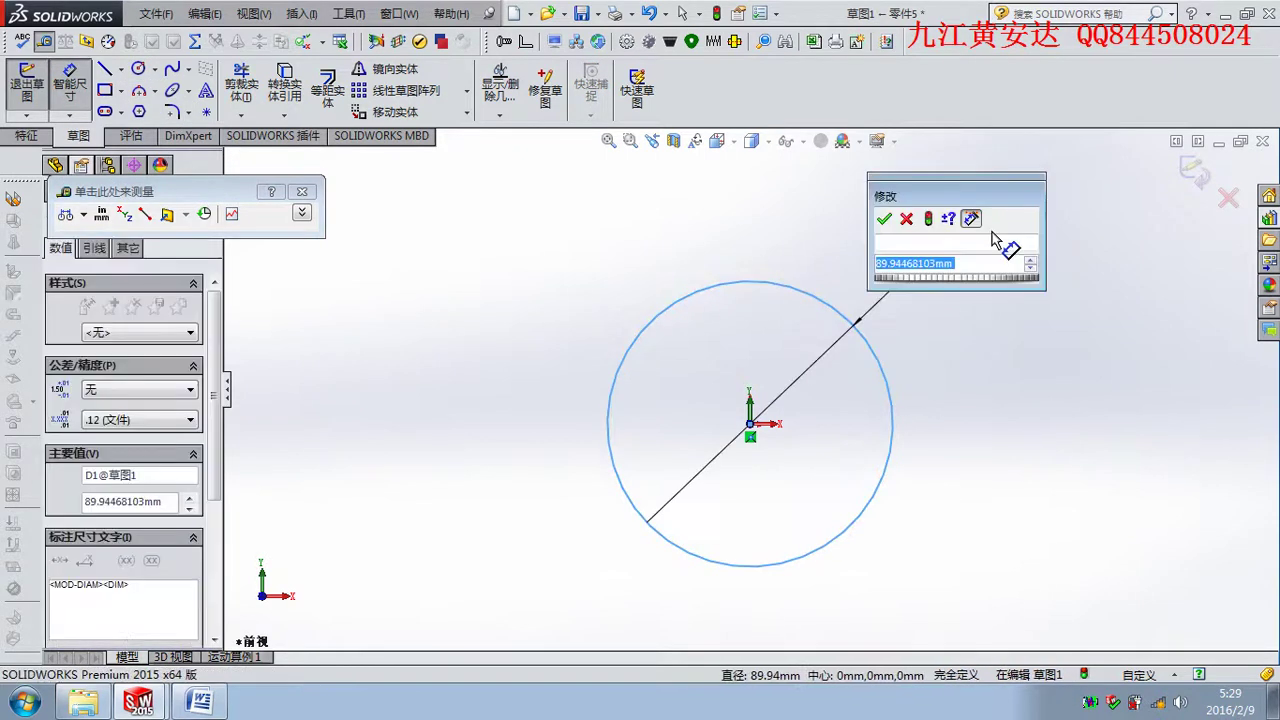
{"action": "type", "text": "40"}
{"action": "key", "text": "Return"}
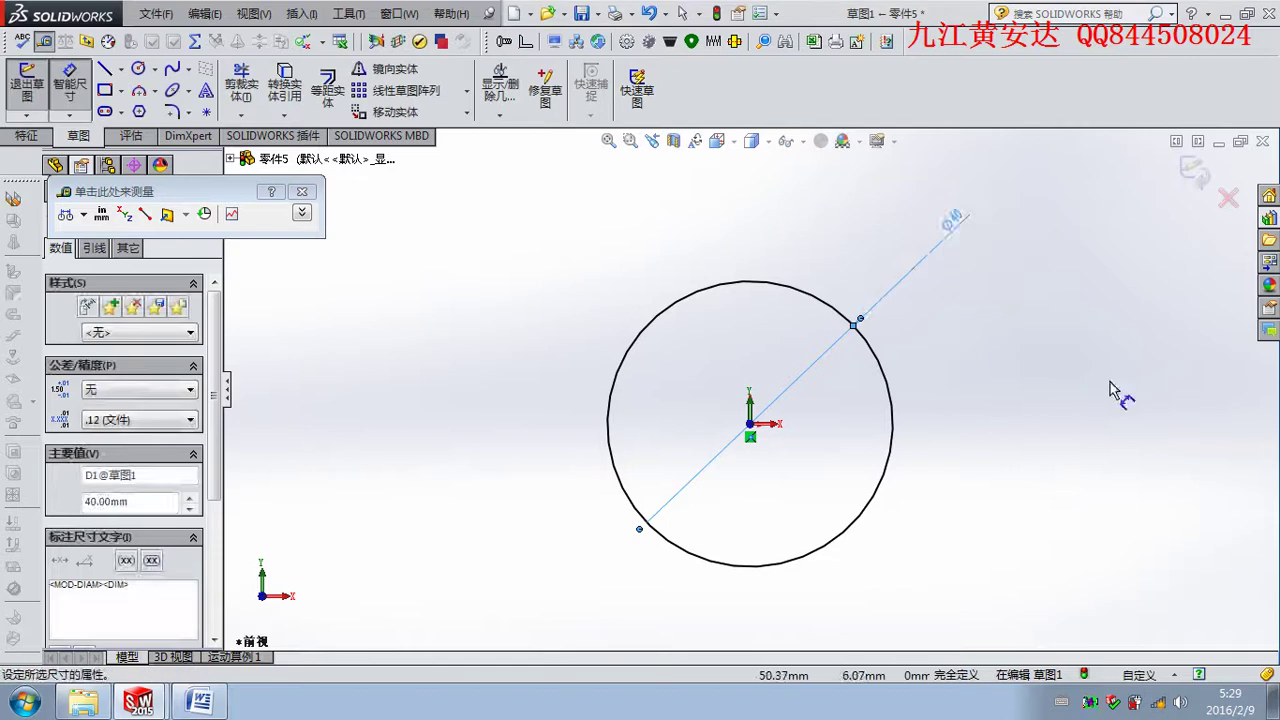
{"action": "key", "text": "Escape"}
{"action": "left_click", "coordinate": [28, 137]}
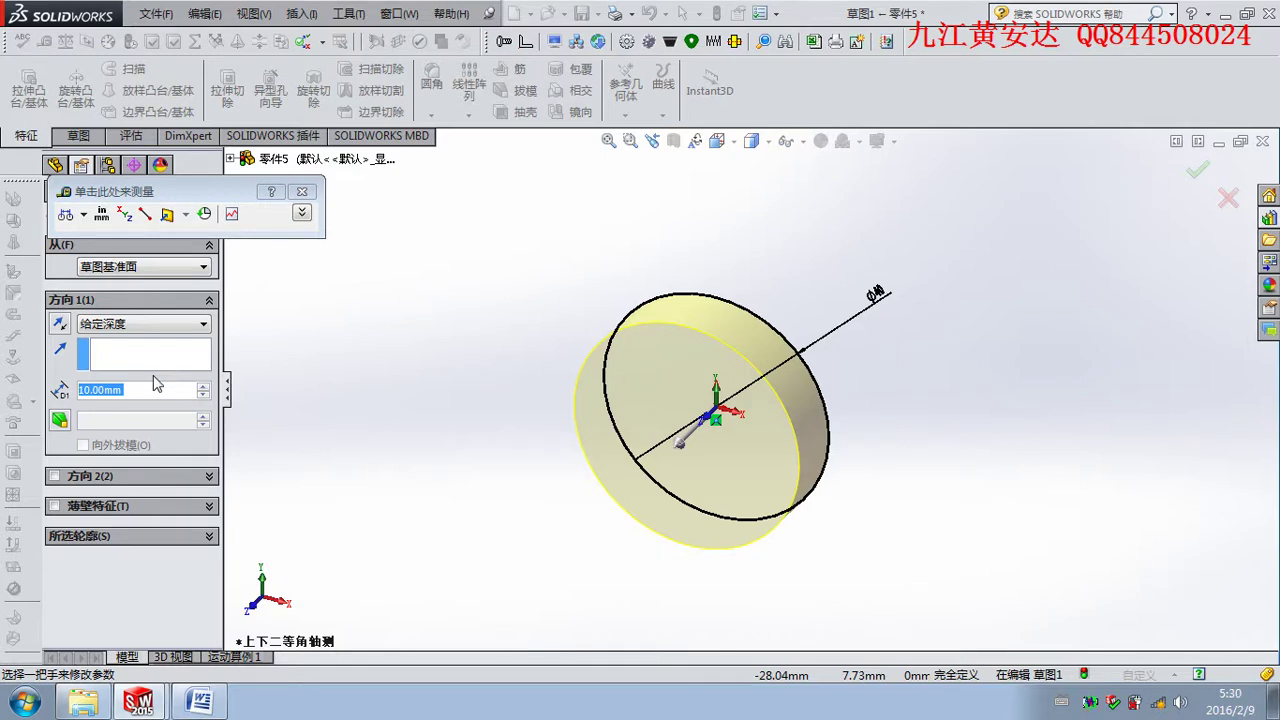
Extrude the Ø40 circle blind to 300mm, after first trying 200mm, creating Boss-Extrude1.
{"action": "type", "text": "200"}
{"action": "key", "text": "Return"}
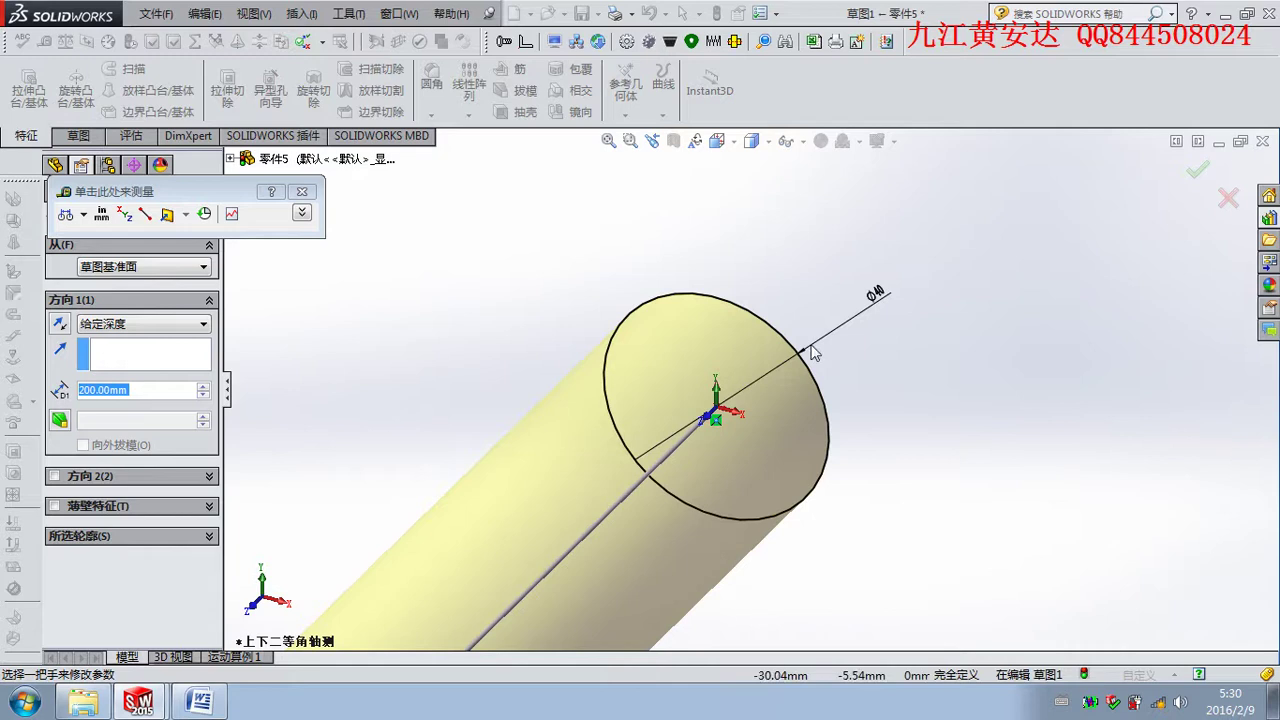
{"action": "scroll", "coordinate": [811, 375], "scroll_direction": "up", "scroll_amount": 5}
{"action": "mouse_move", "coordinate": [762, 412]}
{"action": "middle_mouse_down"}
{"action": "mouse_move", "coordinate": [706, 386]}
{"action": "mouse_move", "coordinate": [640, 388]}
{"action": "middle_mouse_up"}
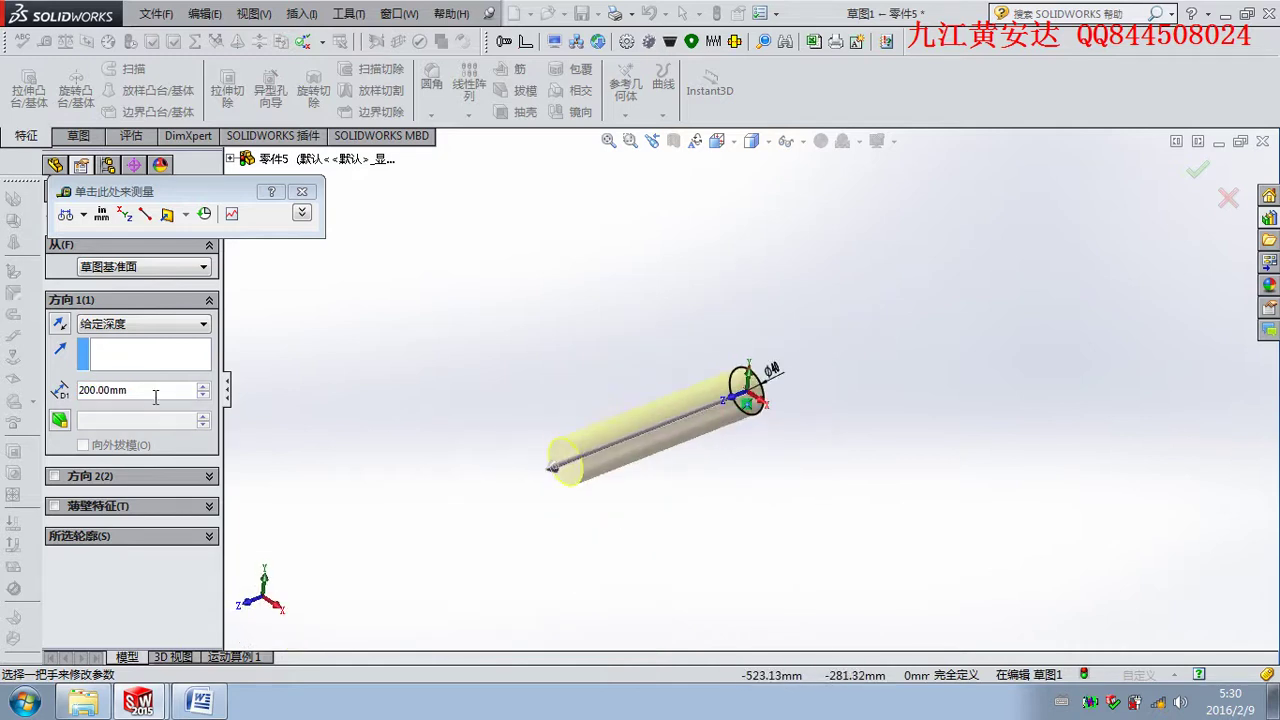
{"action": "type", "text": "300"}
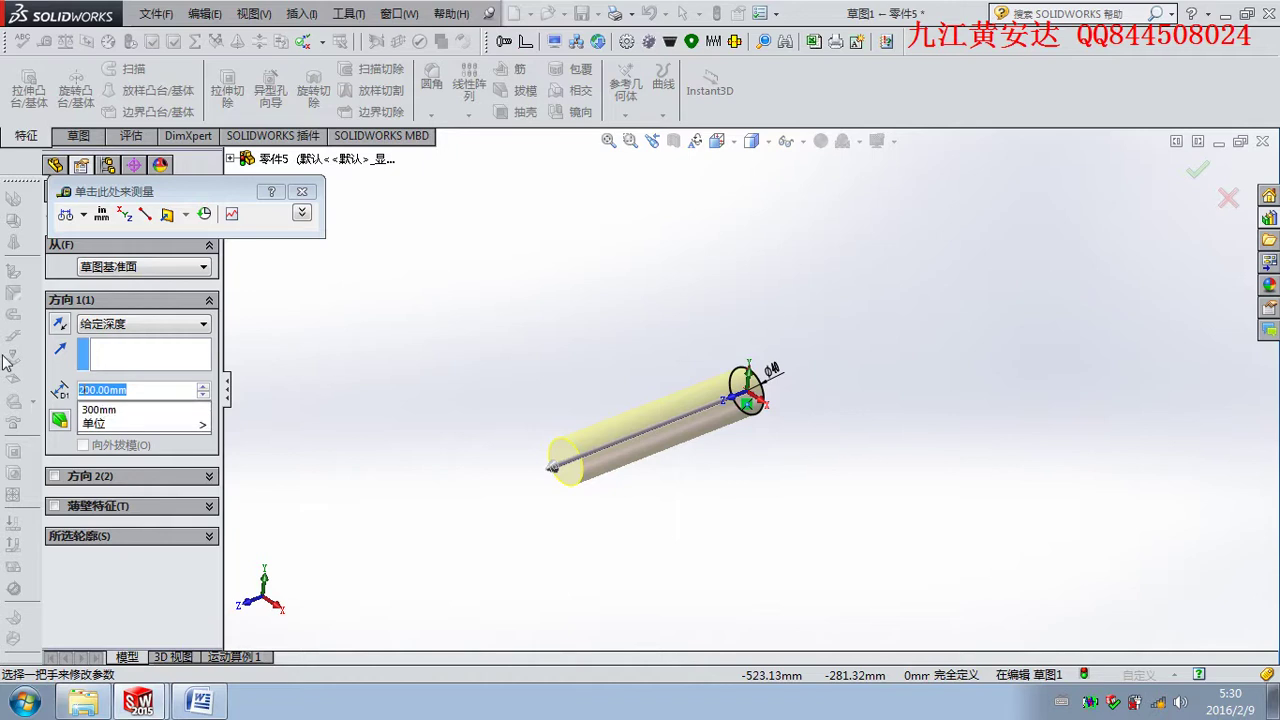
{"action": "key", "text": "Return"}
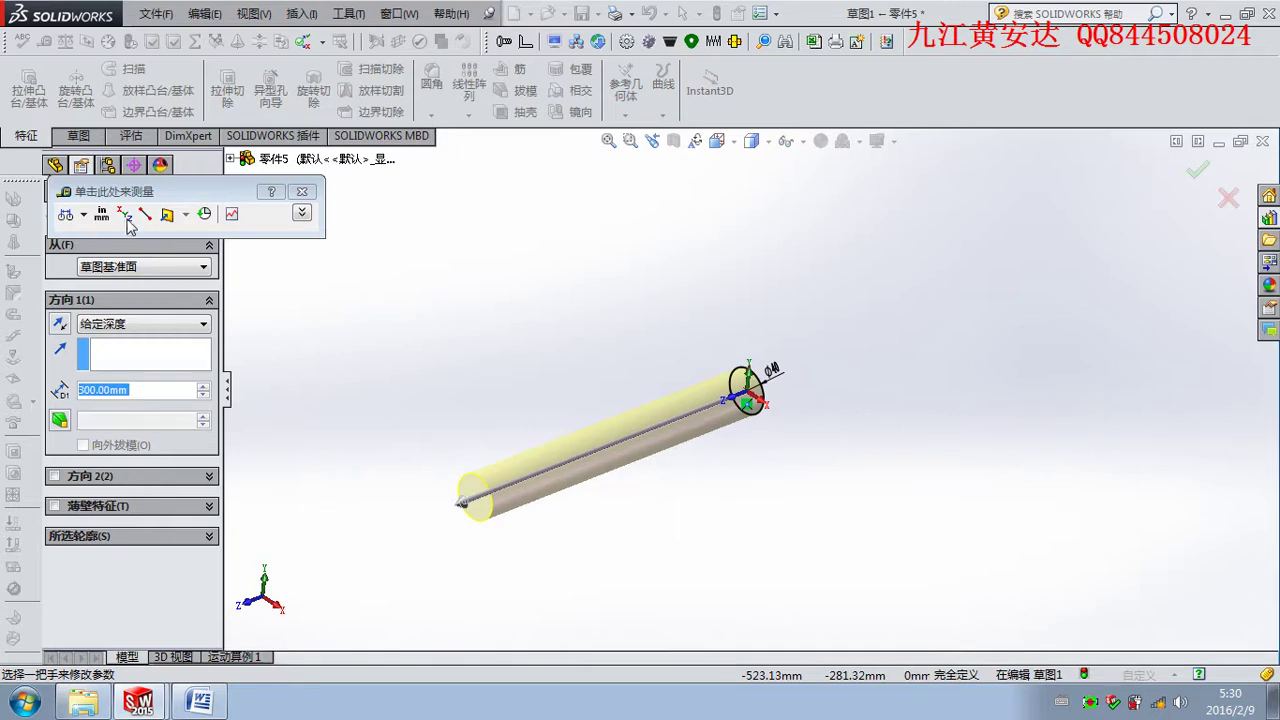
{"action": "left_click_drag", "start_coordinate": [66, 192], "coordinate": [431, 208]}
{"action": "left_click", "coordinate": [55, 217]}
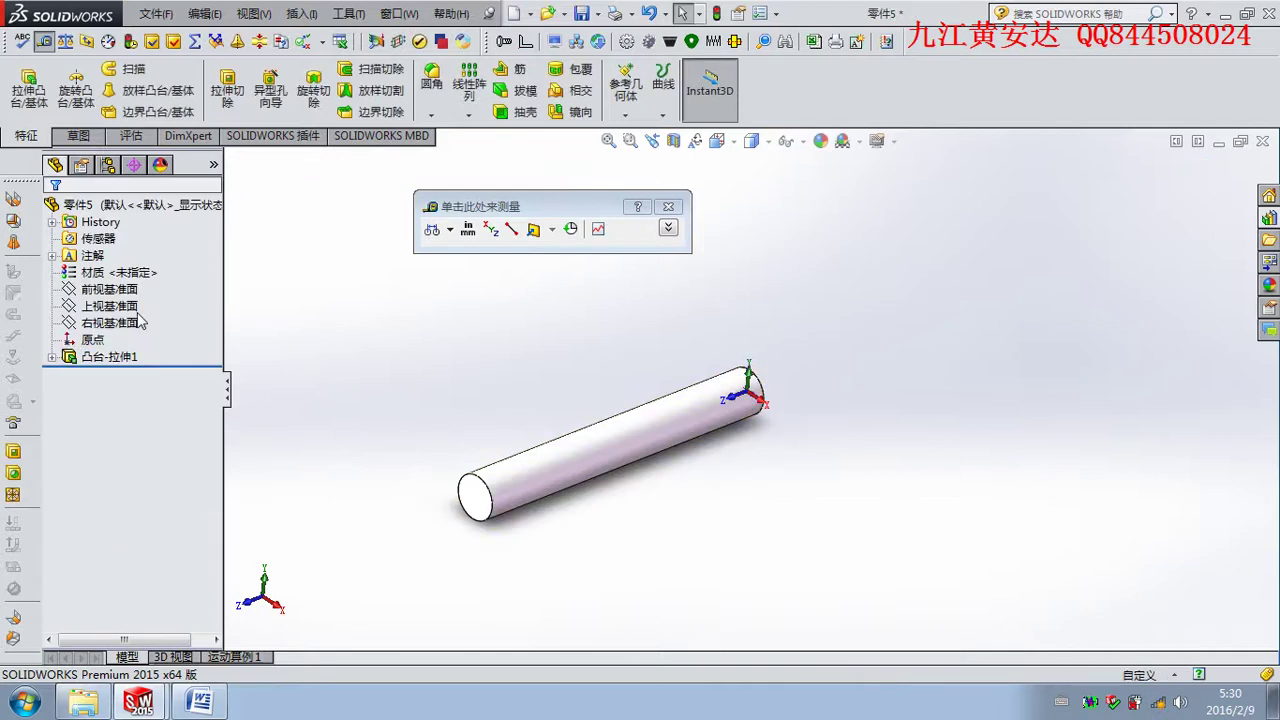
Start a new sketch on the part's Right Plane, then switch back to the assembly window.
{"action": "left_click", "coordinate": [105, 324]}
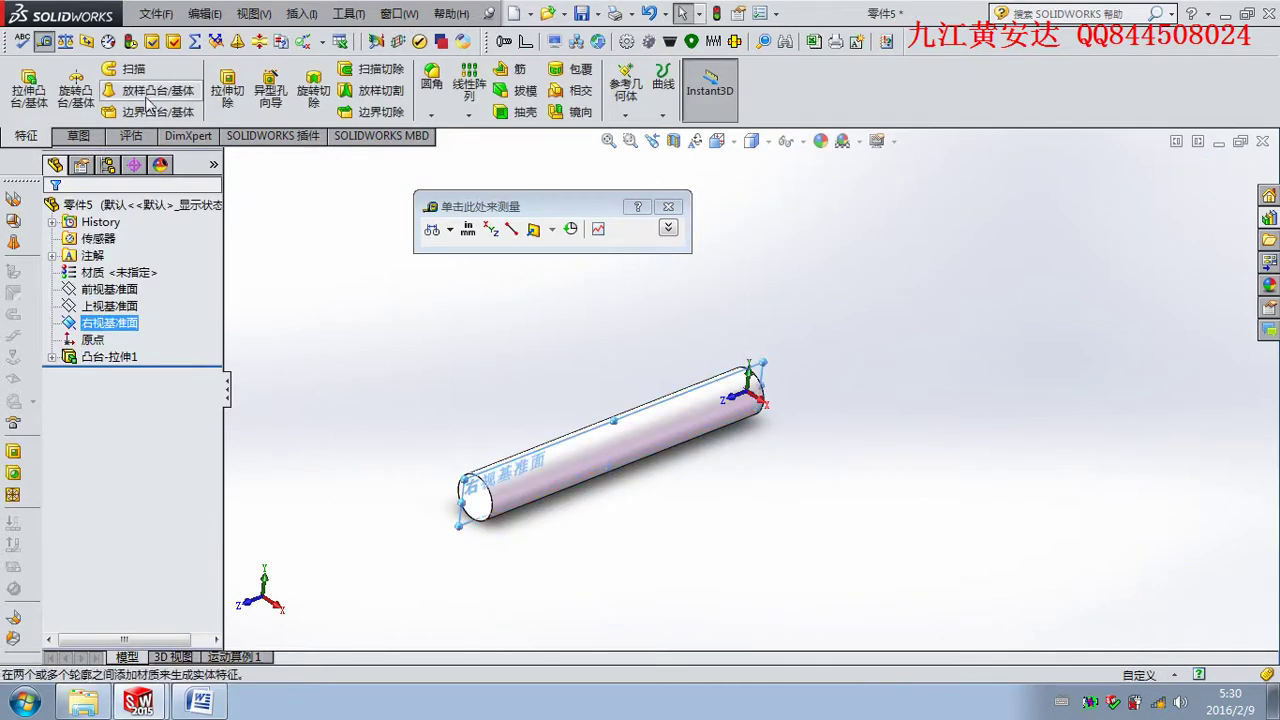
{"action": "left_click", "coordinate": [228, 88]}
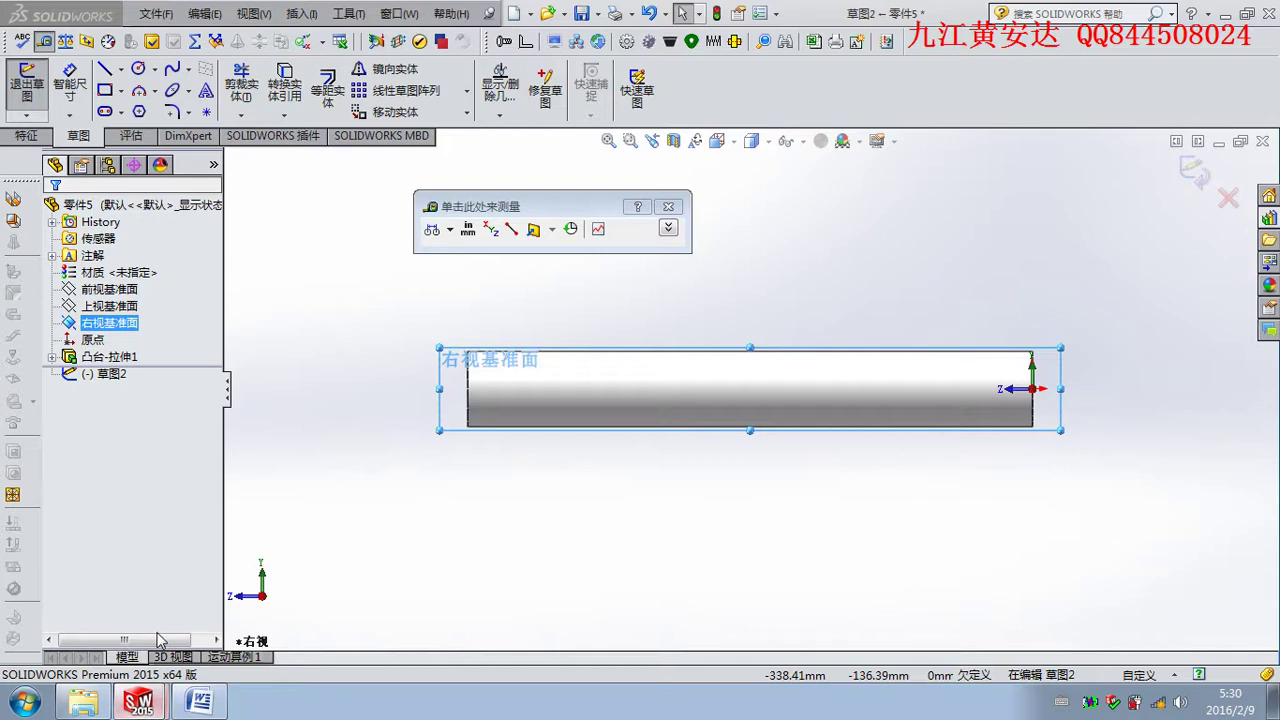
{"action": "key", "text": "ctrl+Tab"}
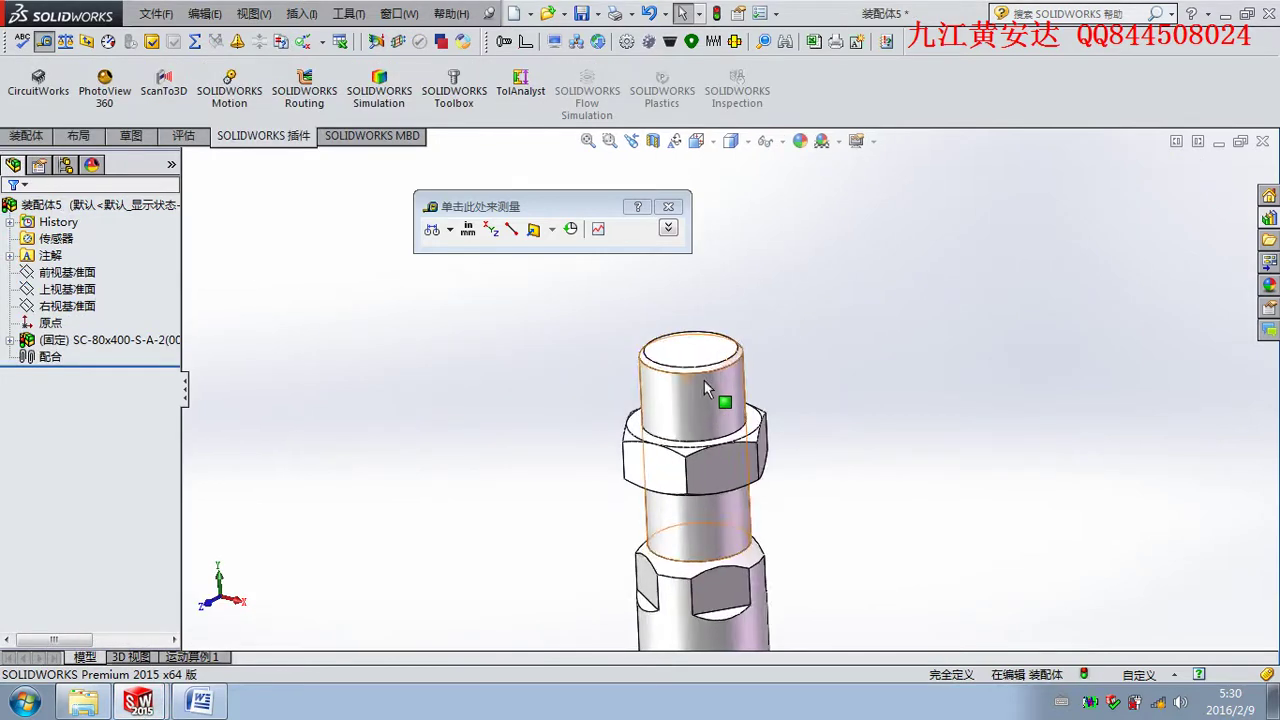
Measure the shaft's top edge again to confirm 20mm diameter, then minimize SOLIDWORKS.
{"action": "scroll", "coordinate": [704, 380], "scroll_direction": "down", "scroll_amount": 2}
{"action": "left_click", "coordinate": [736, 362]}
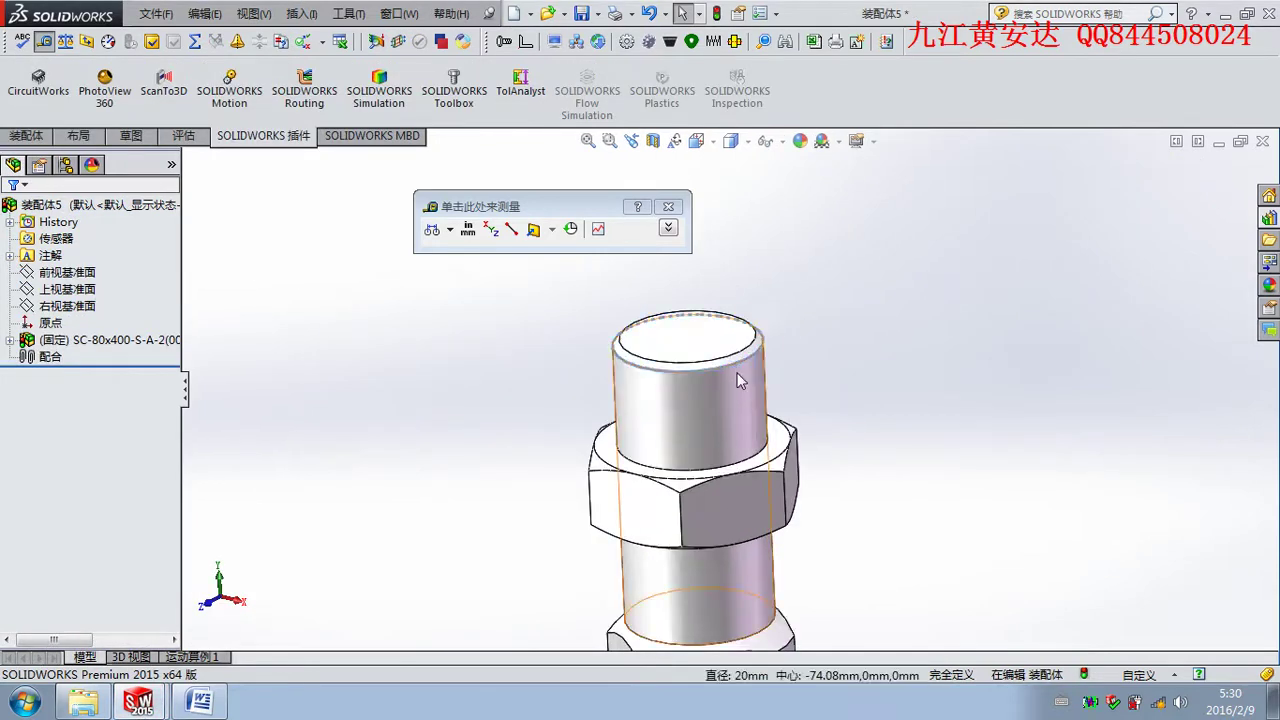
{"action": "left_click", "coordinate": [44, 40]}
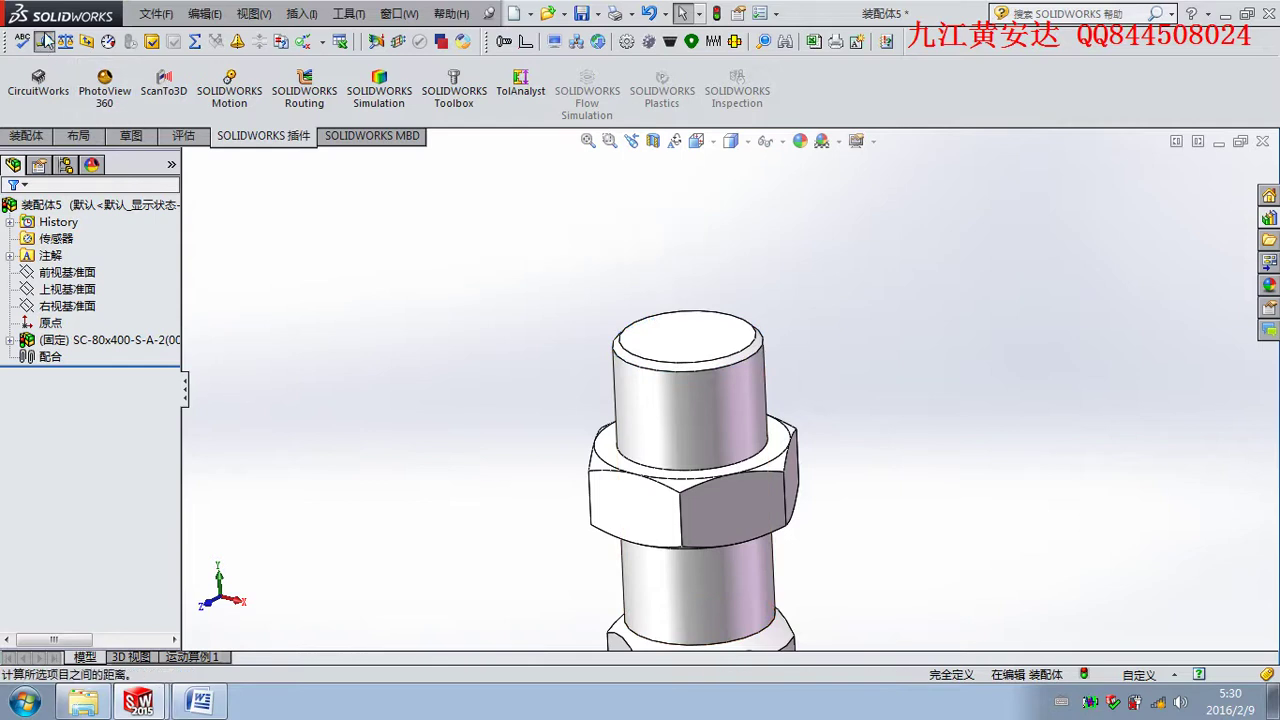
{"action": "left_click", "coordinate": [44, 40]}
{"action": "left_click", "coordinate": [788, 378]}
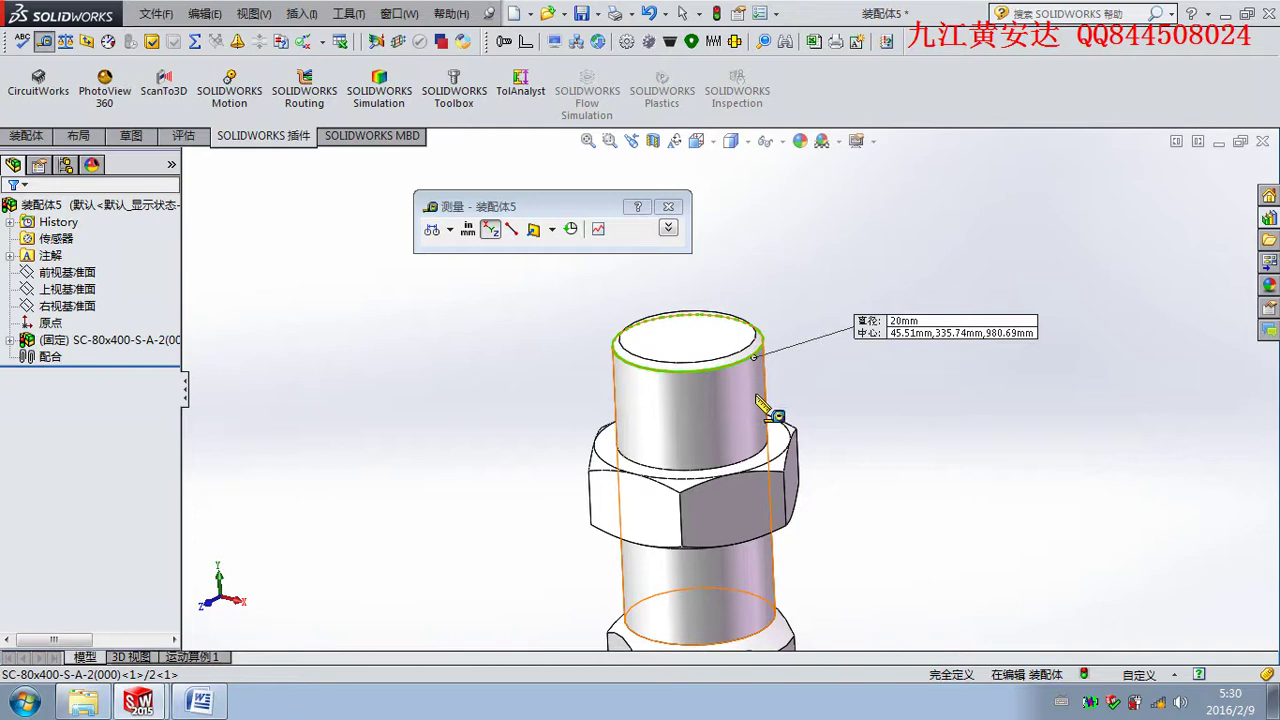
{"action": "left_click", "coordinate": [1105, 357]}
{"action": "left_click", "coordinate": [1224, 14]}
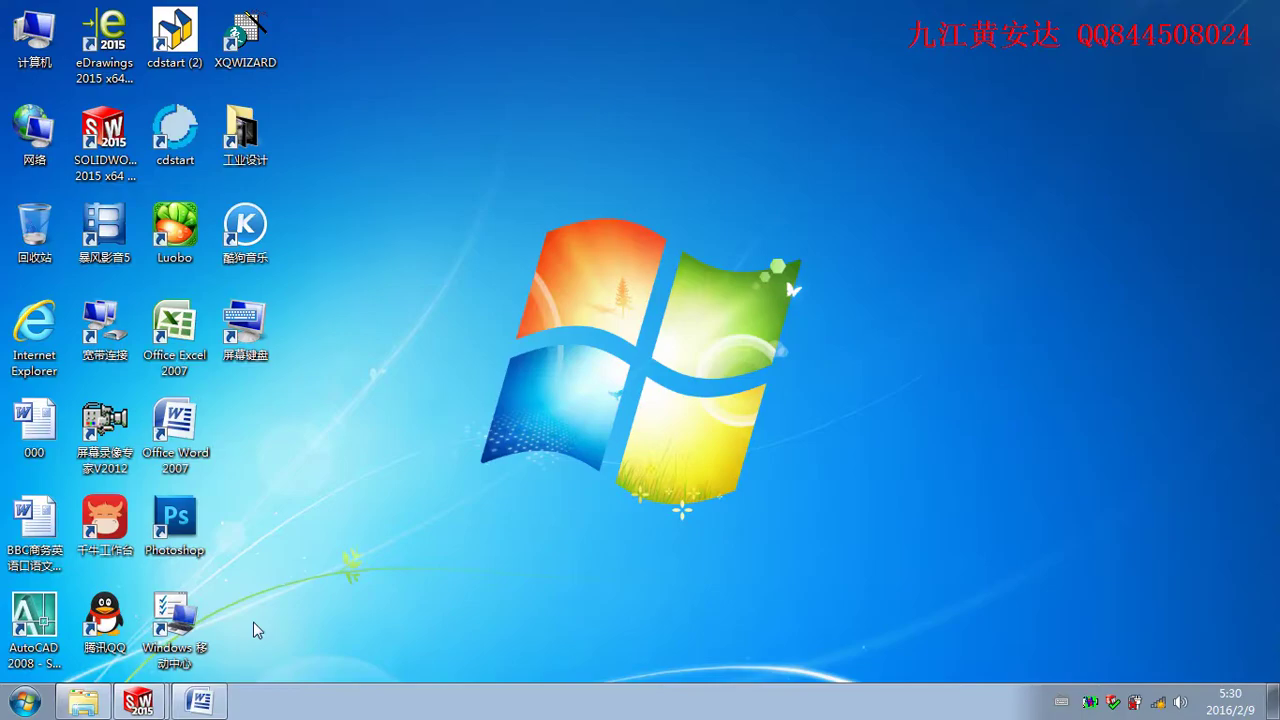
{"action": "left_click", "coordinate": [199, 701]}
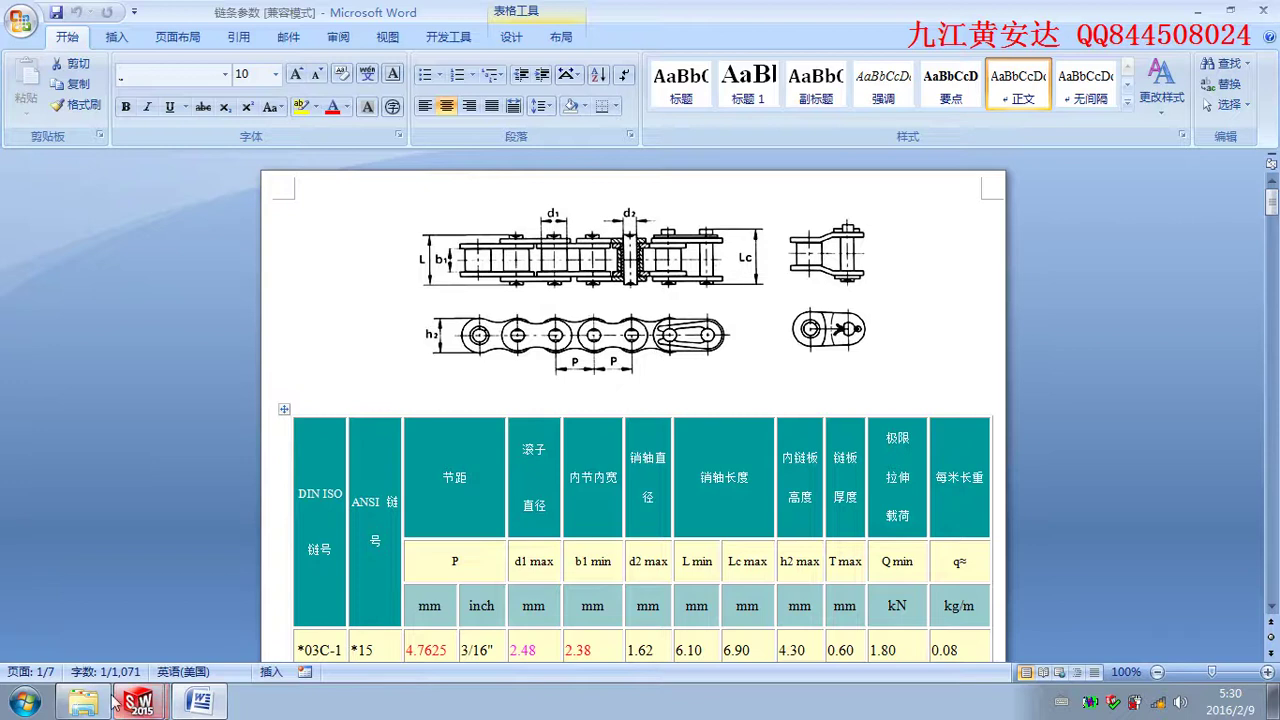
{"action": "left_click", "coordinate": [83, 701]}
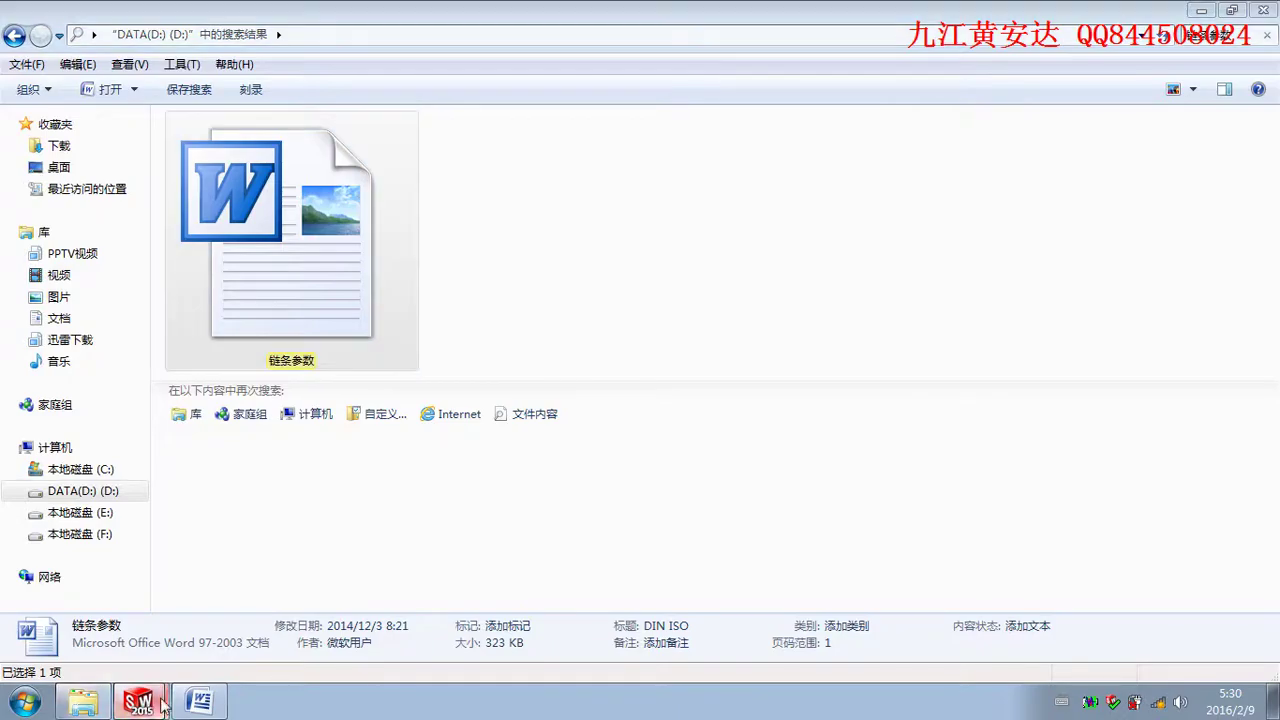
{"action": "key", "text": "alt+Tab"}
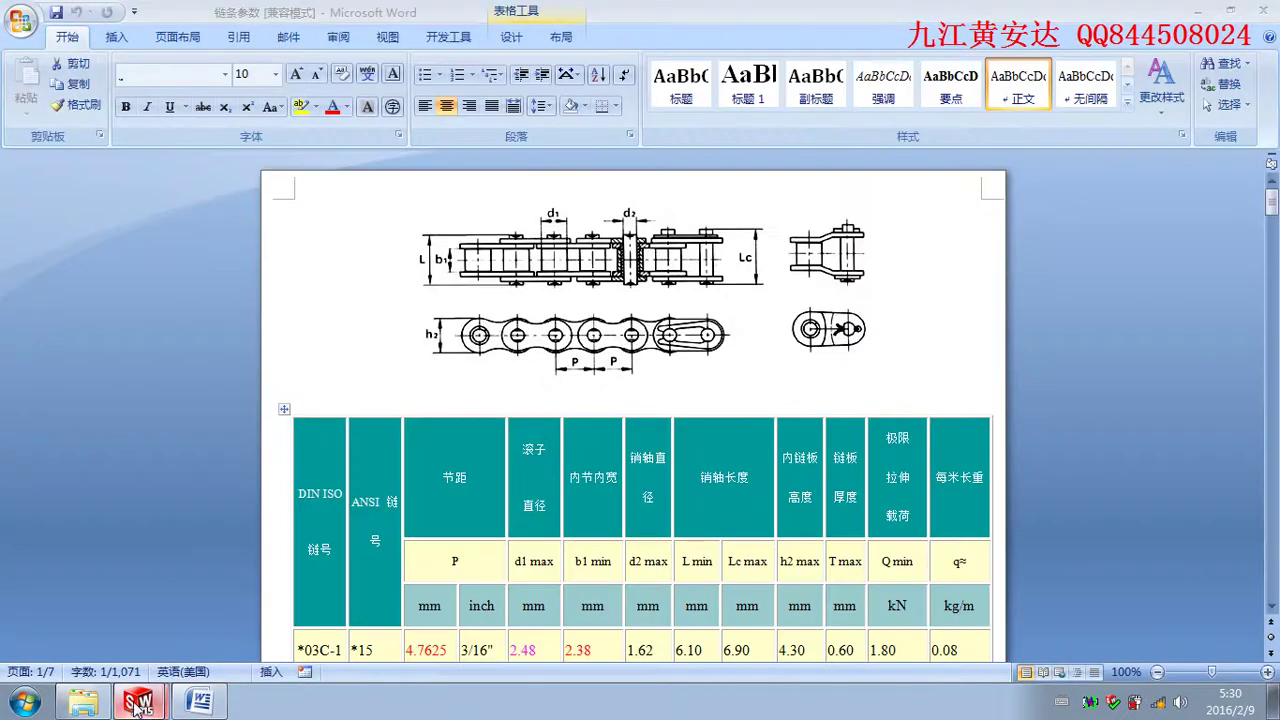
{"action": "left_click", "coordinate": [140, 700]}
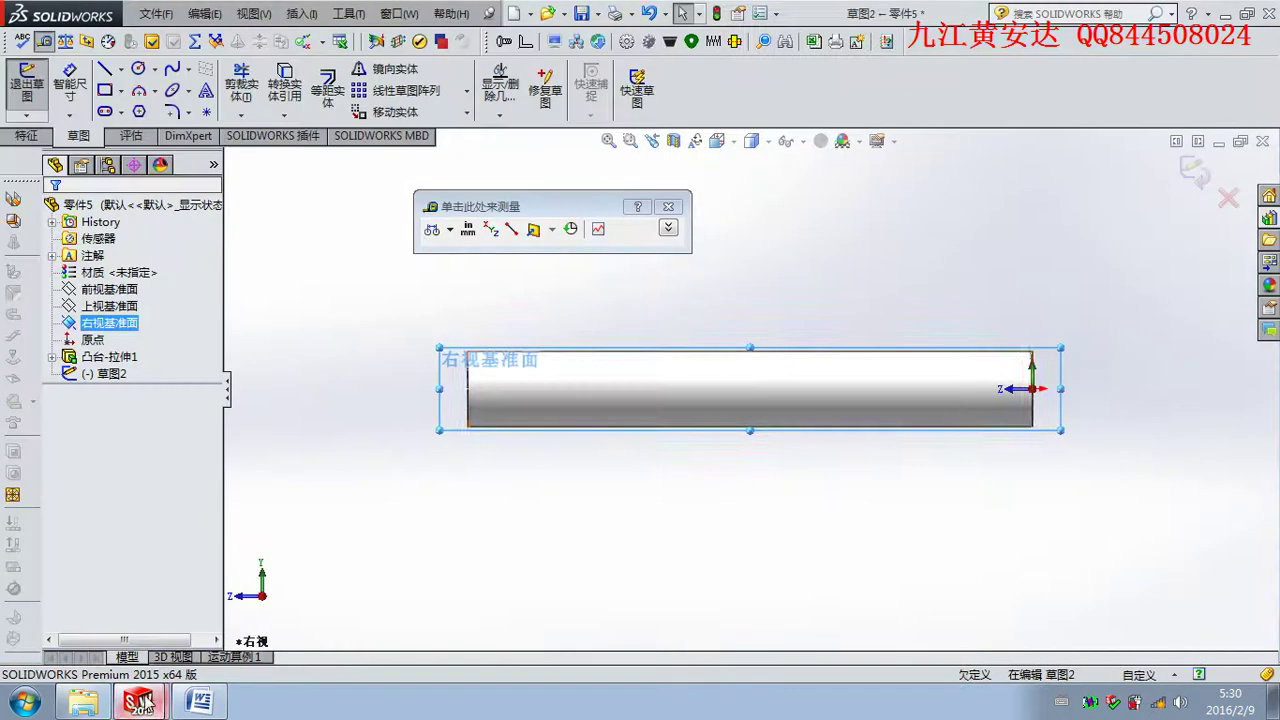
Draw a vertical construction centreline between the rod's top and bottom edge midpoints.
{"action": "left_click", "coordinate": [138, 68]}
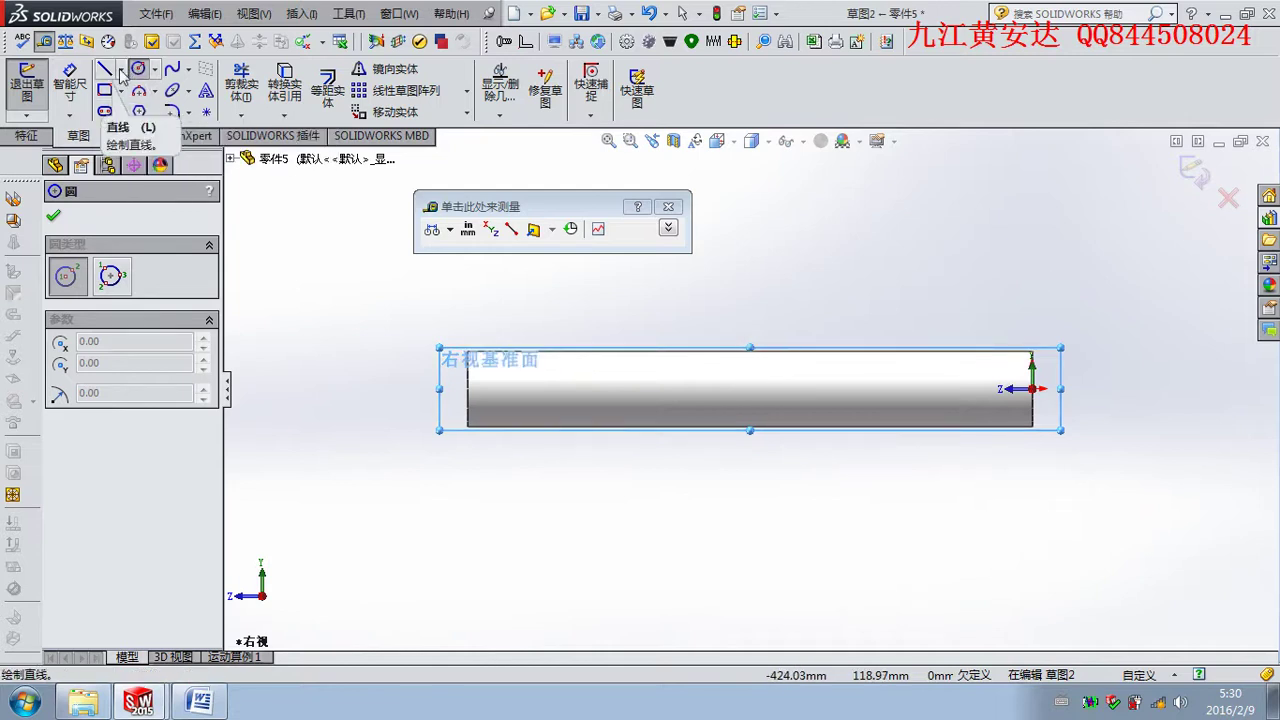
{"action": "left_click", "coordinate": [120, 70]}
{"action": "left_click", "coordinate": [145, 115]}
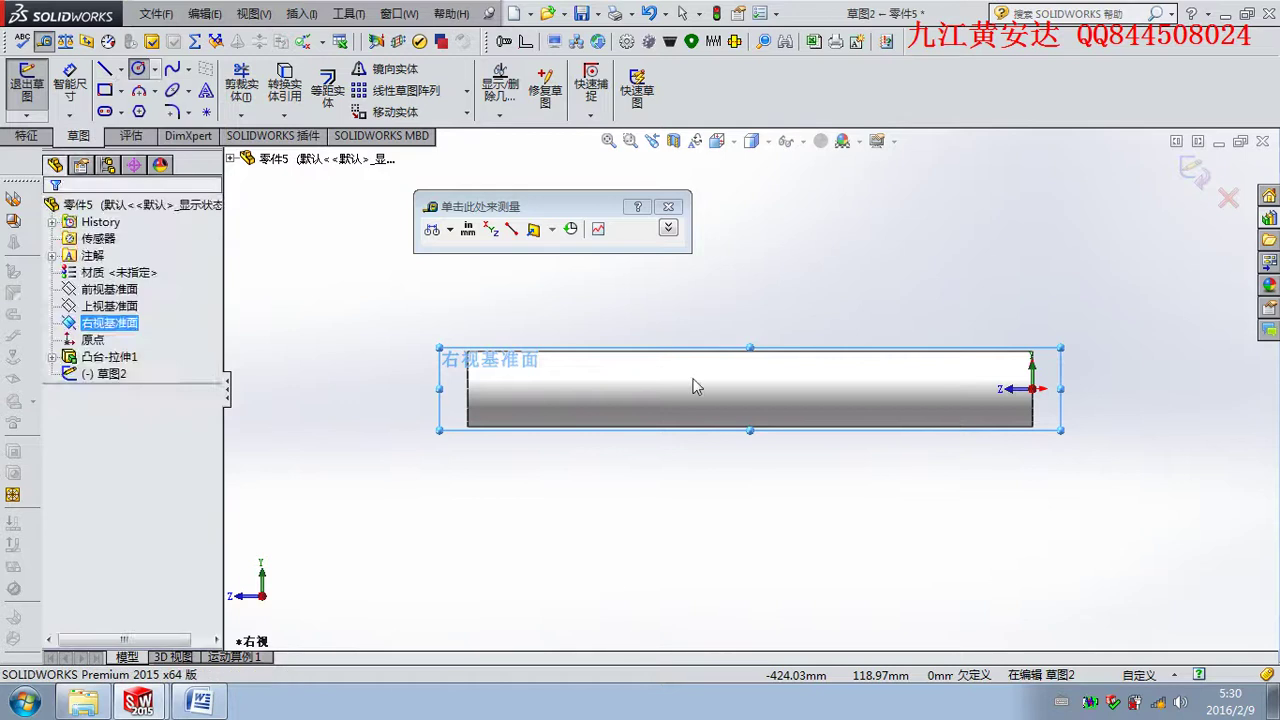
{"action": "left_click", "coordinate": [750, 351]}
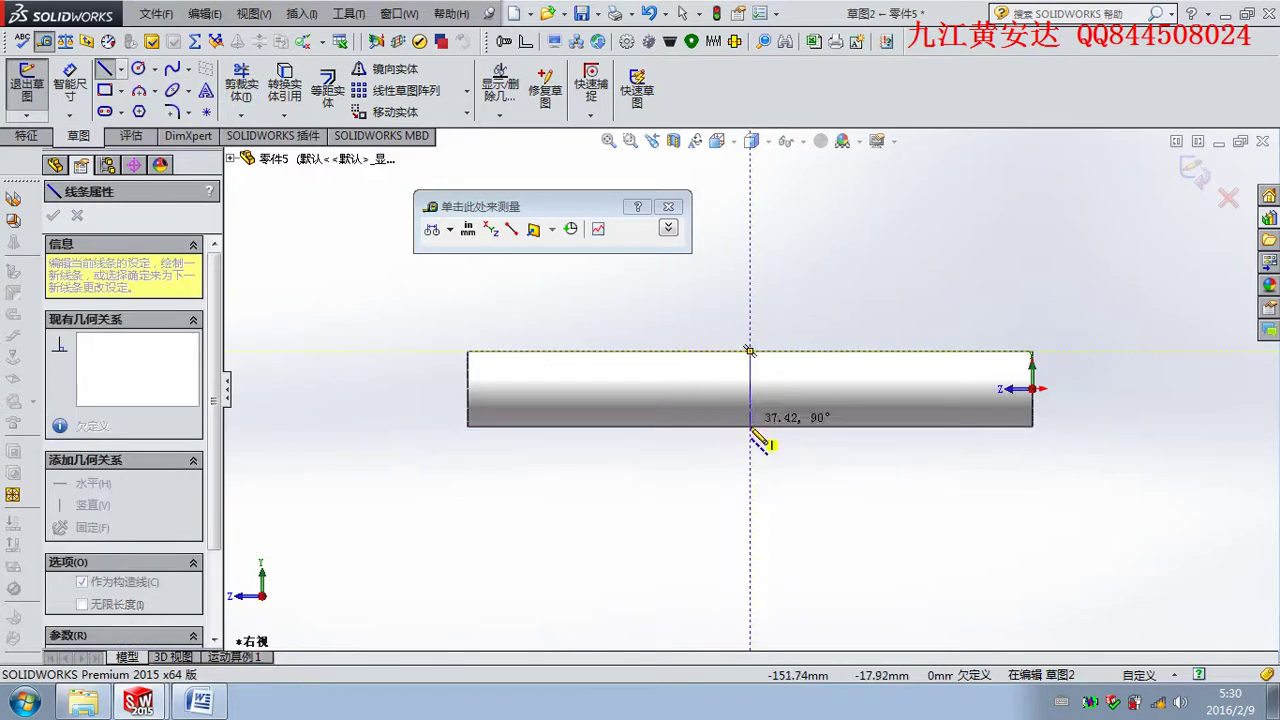
{"action": "left_click", "coordinate": [750, 427]}
{"action": "key", "text": "Escape"}
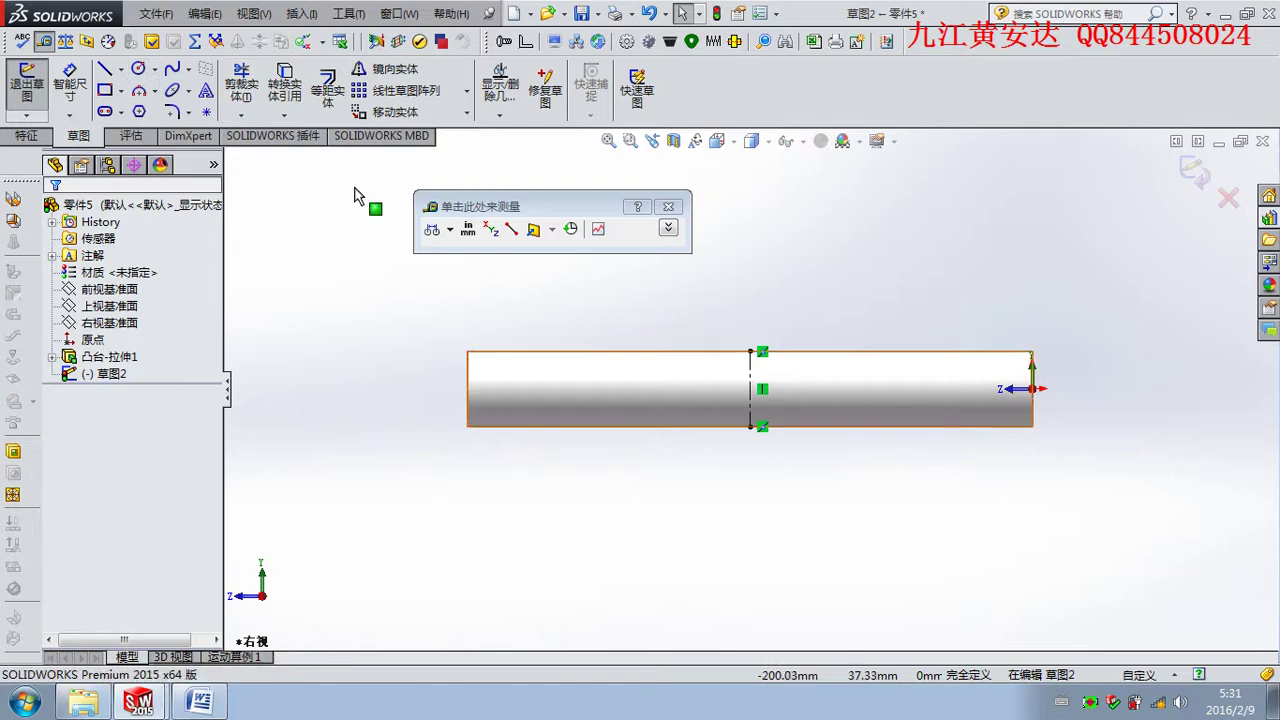
Draw a circle centred on the centreline and dimension it to 20 mm diameter.
{"action": "key", "text": "c"}
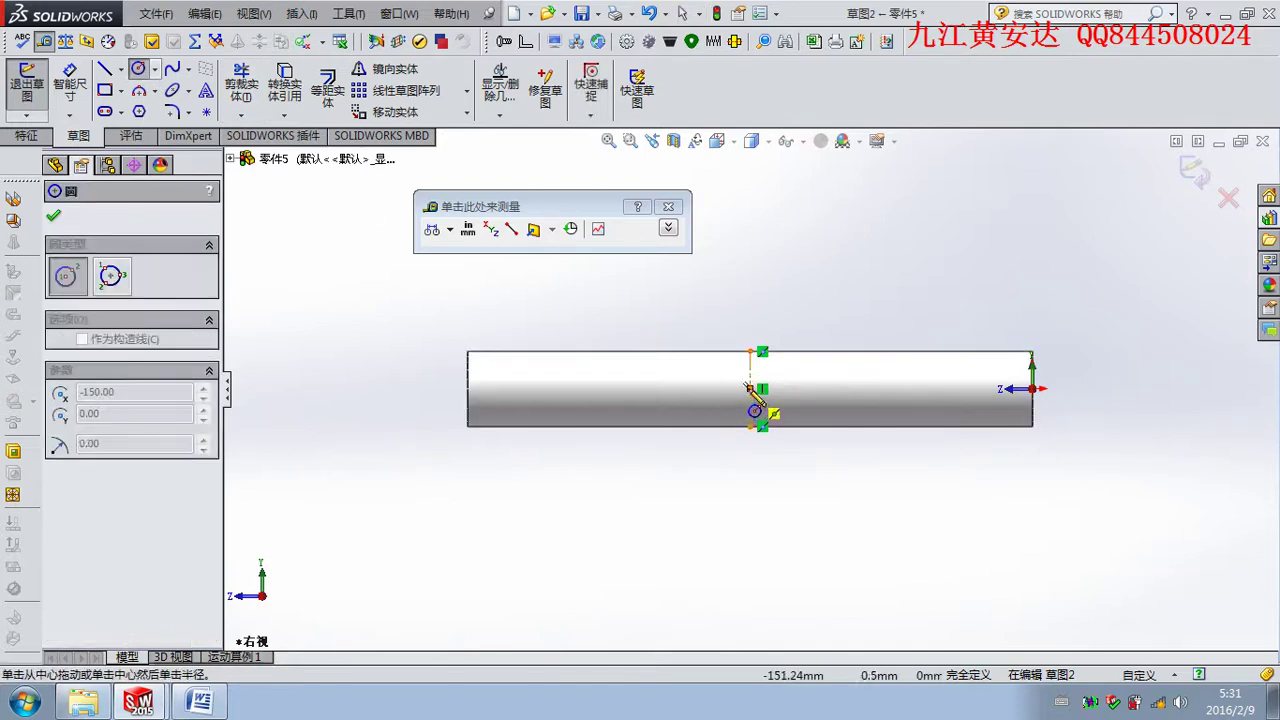
{"action": "left_click", "coordinate": [749, 388]}
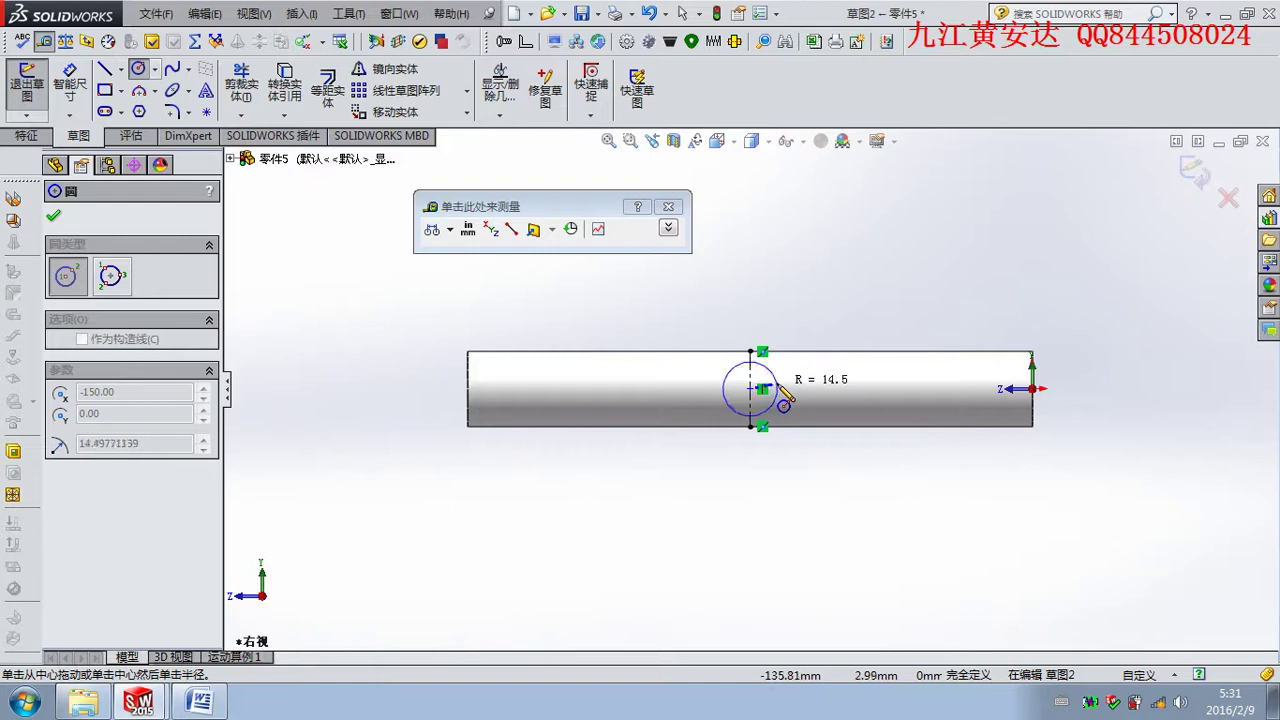
{"action": "left_click", "coordinate": [778, 388]}
{"action": "left_click", "coordinate": [70, 80]}
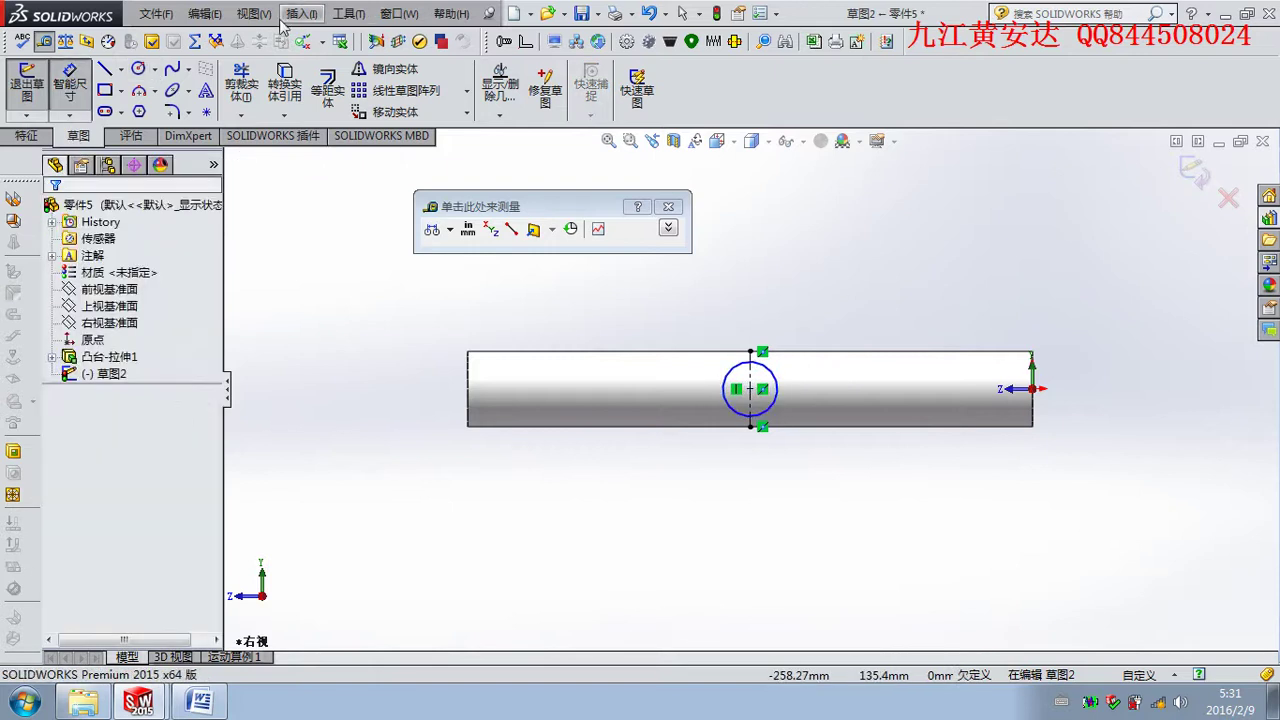
{"action": "left_click", "coordinate": [777, 390]}
{"action": "left_click", "coordinate": [943, 303]}
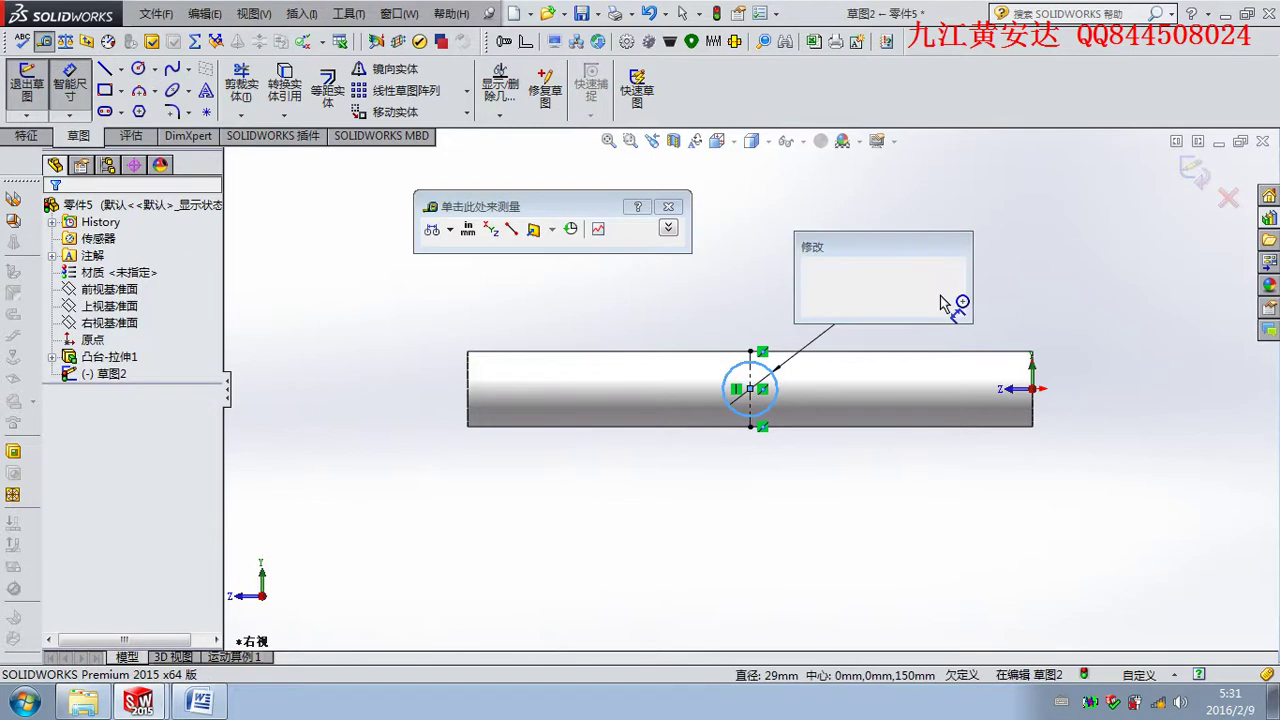
{"action": "type", "text": "20"}
{"action": "key", "text": "Return"}
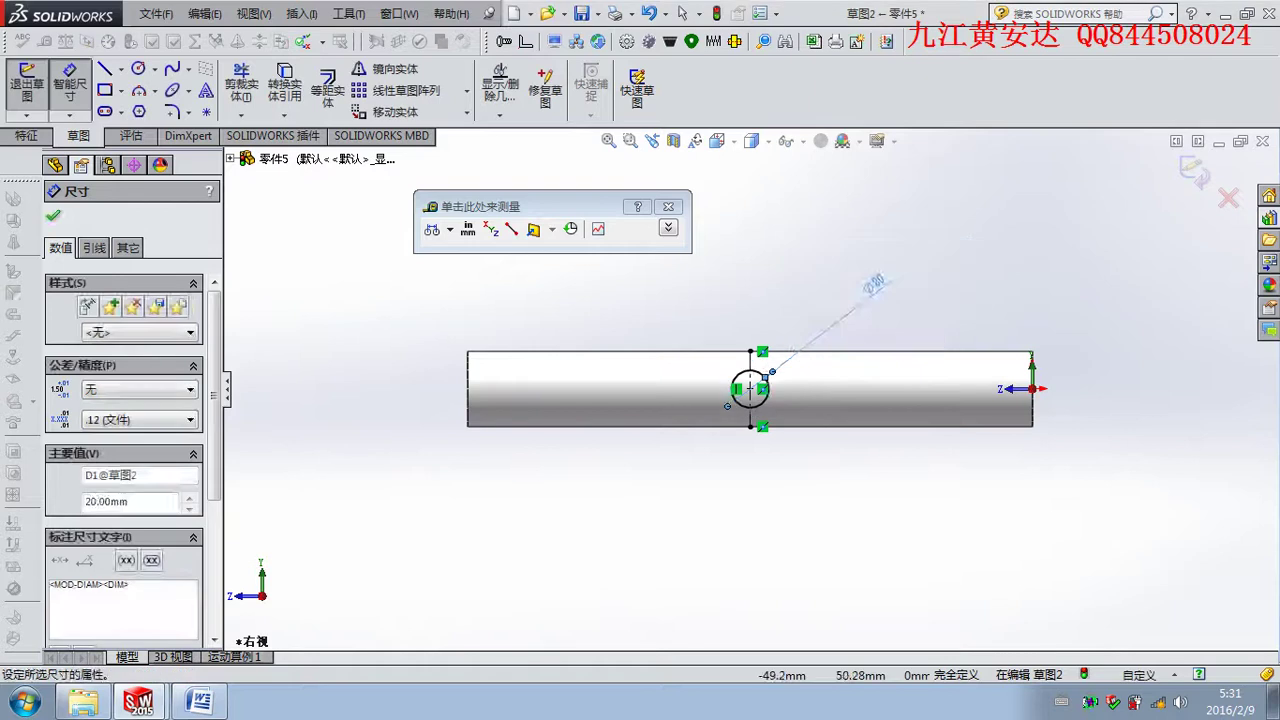
{"action": "key", "text": "Escape"}
Cut the circle Through All in both directions to bore the cross hole.
{"action": "middle_click_drag", "start_coordinate": [1034, 189], "coordinate": [987, 316]}
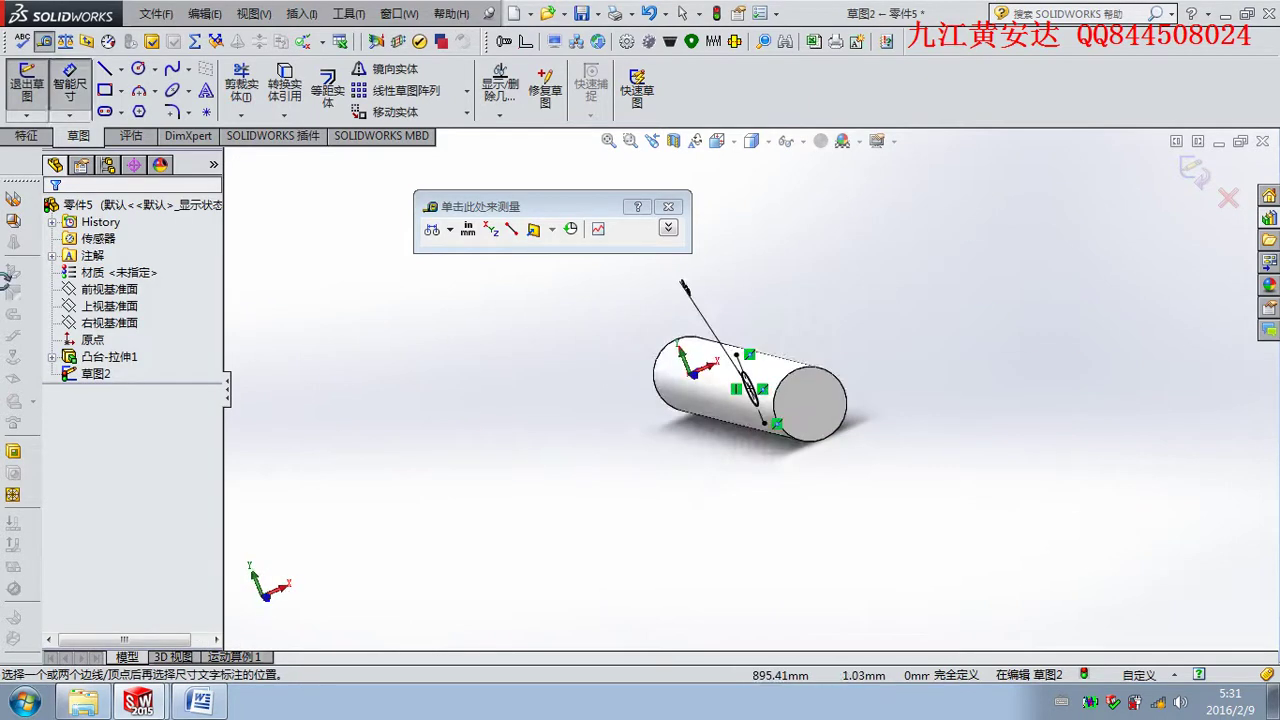
{"action": "left_click", "coordinate": [26, 136]}
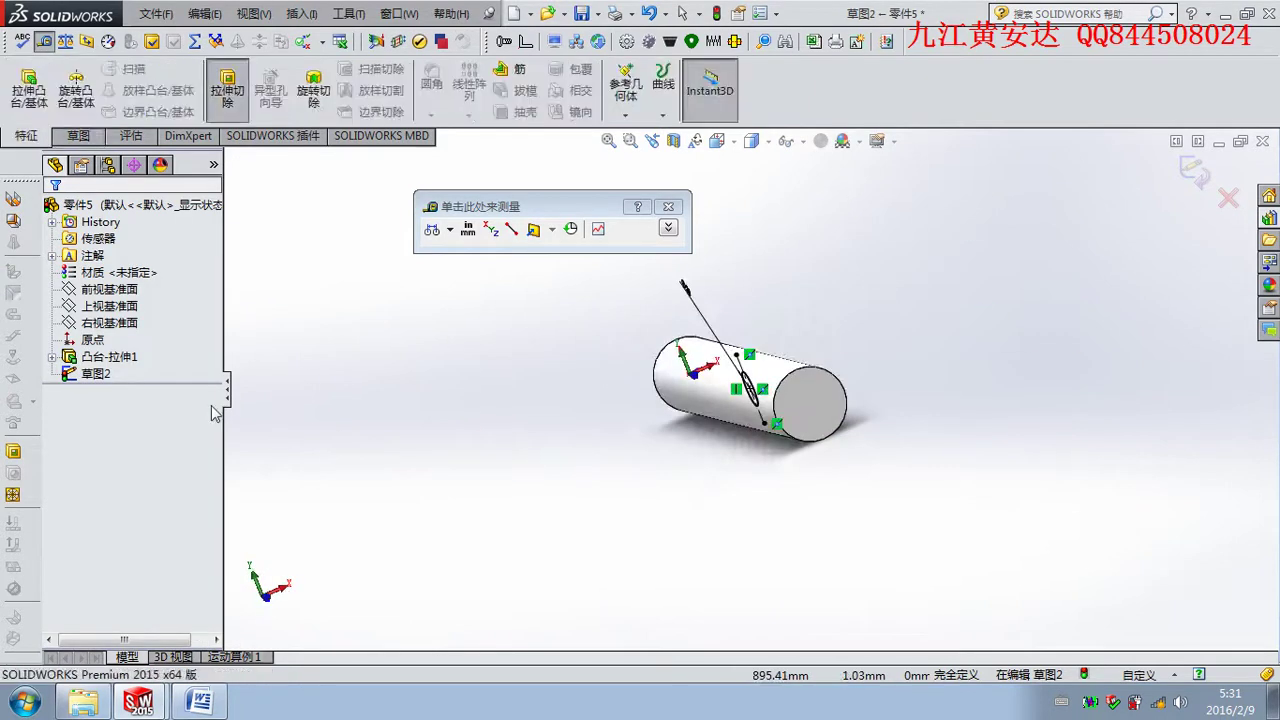
{"action": "left_click", "coordinate": [154, 325]}
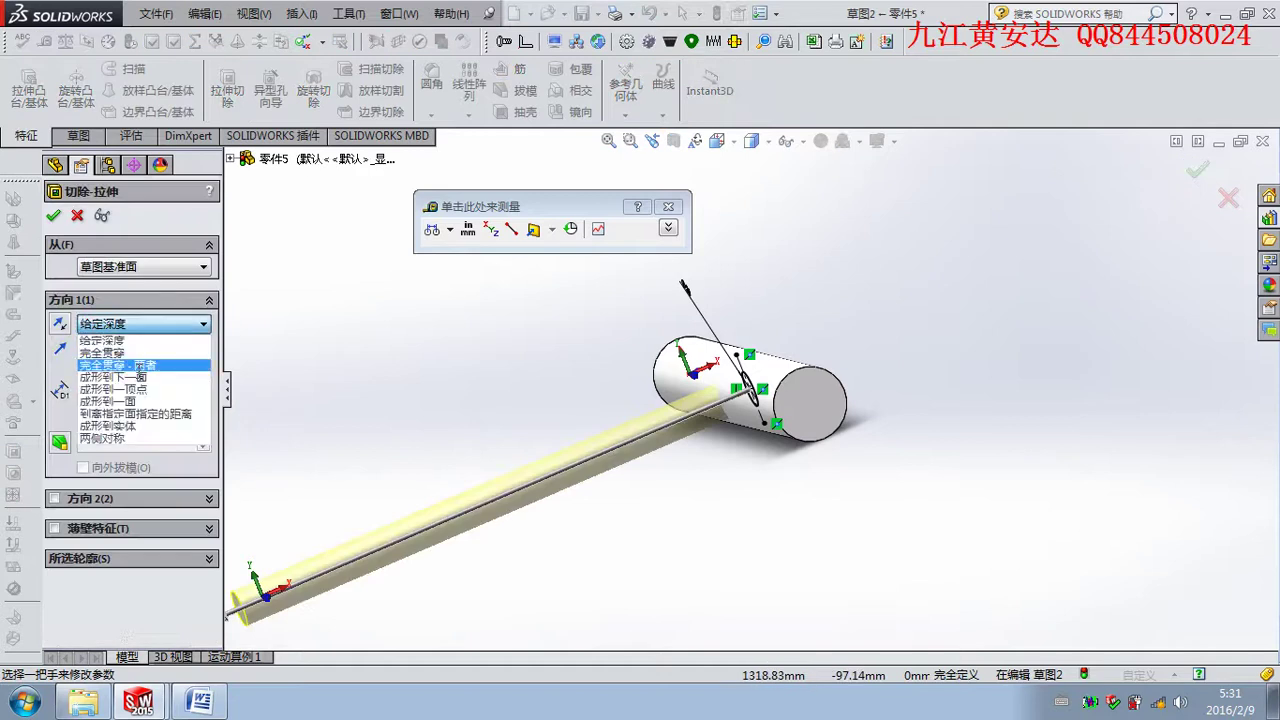
{"action": "left_click", "coordinate": [143, 355]}
{"action": "left_click", "coordinate": [105, 468]}
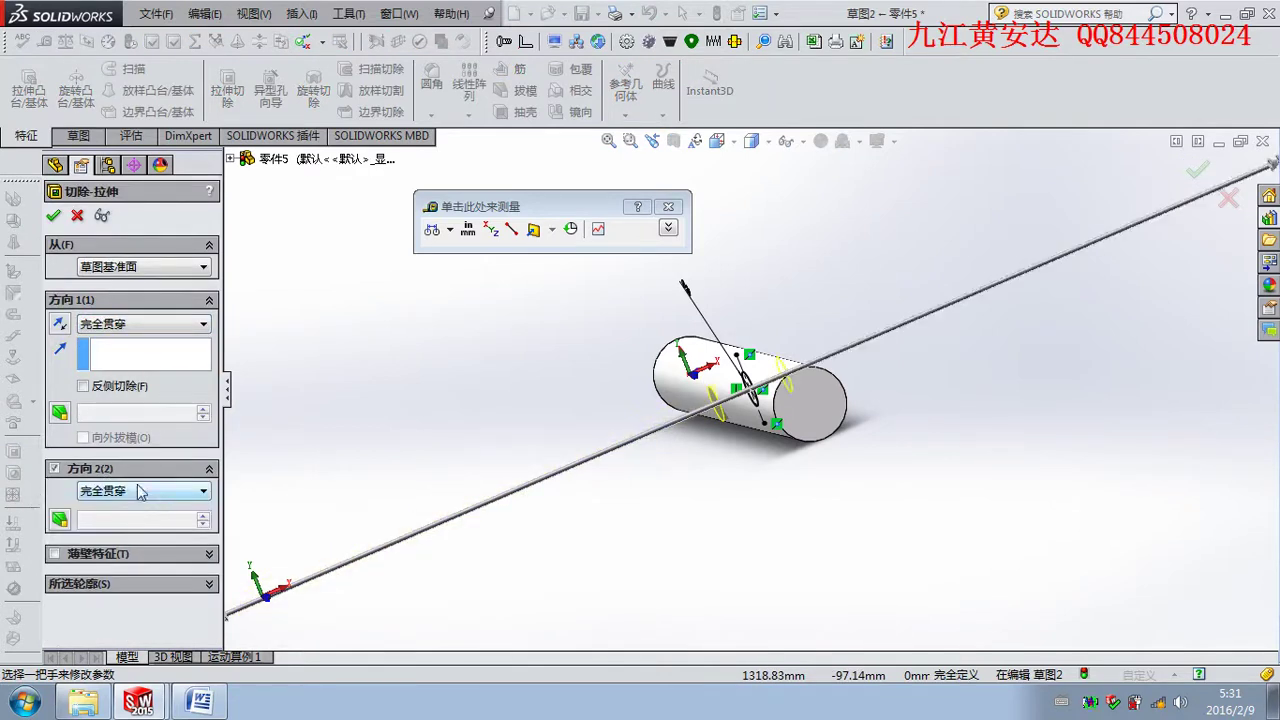
{"action": "left_click", "coordinate": [53, 217]}
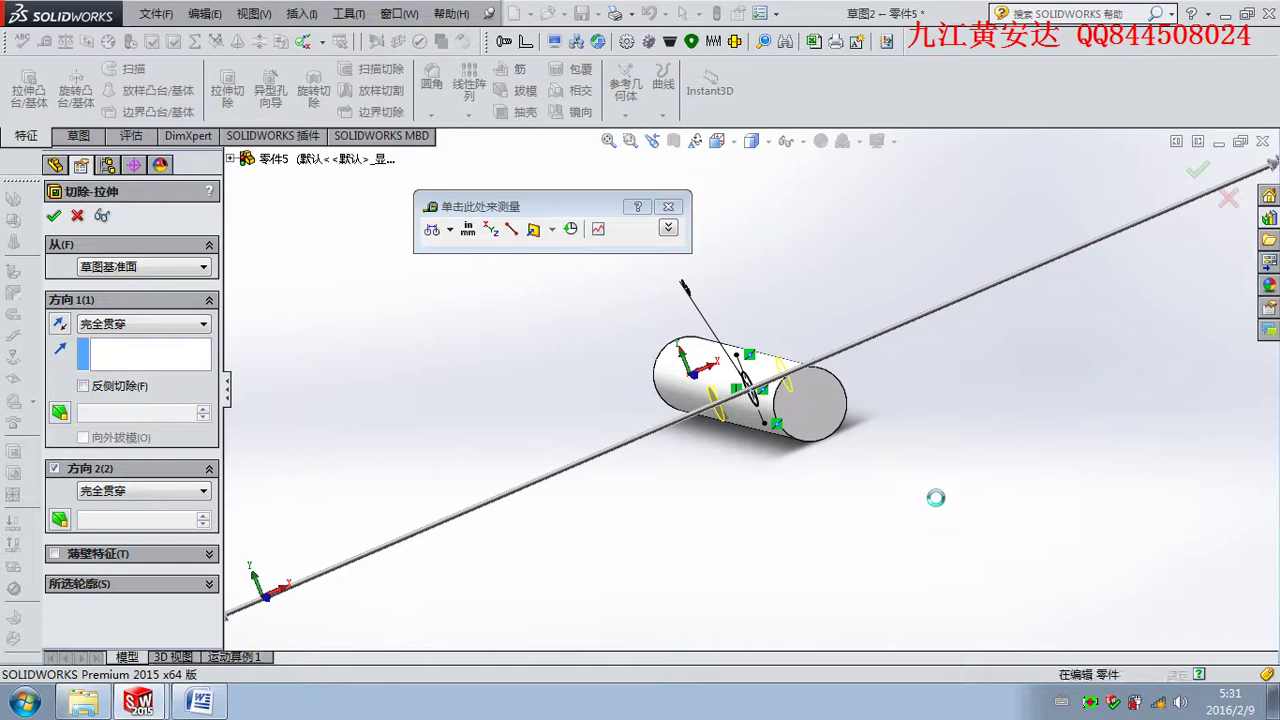
{"action": "mouse_move", "coordinate": [733, 401]}
{"action": "middle_mouse_down"}
{"action": "mouse_move", "coordinate": [891, 220]}
{"action": "mouse_move", "coordinate": [800, 274]}
{"action": "mouse_move", "coordinate": [723, 274]}
{"action": "mouse_move", "coordinate": [976, 245]}
{"action": "mouse_move", "coordinate": [1034, 271]}
{"action": "mouse_move", "coordinate": [1068, 472]}
{"action": "mouse_move", "coordinate": [1056, 584]}
{"action": "middle_mouse_up"}
{"action": "middle_click_drag", "start_coordinate": [818, 382], "coordinate": [751, 449]}
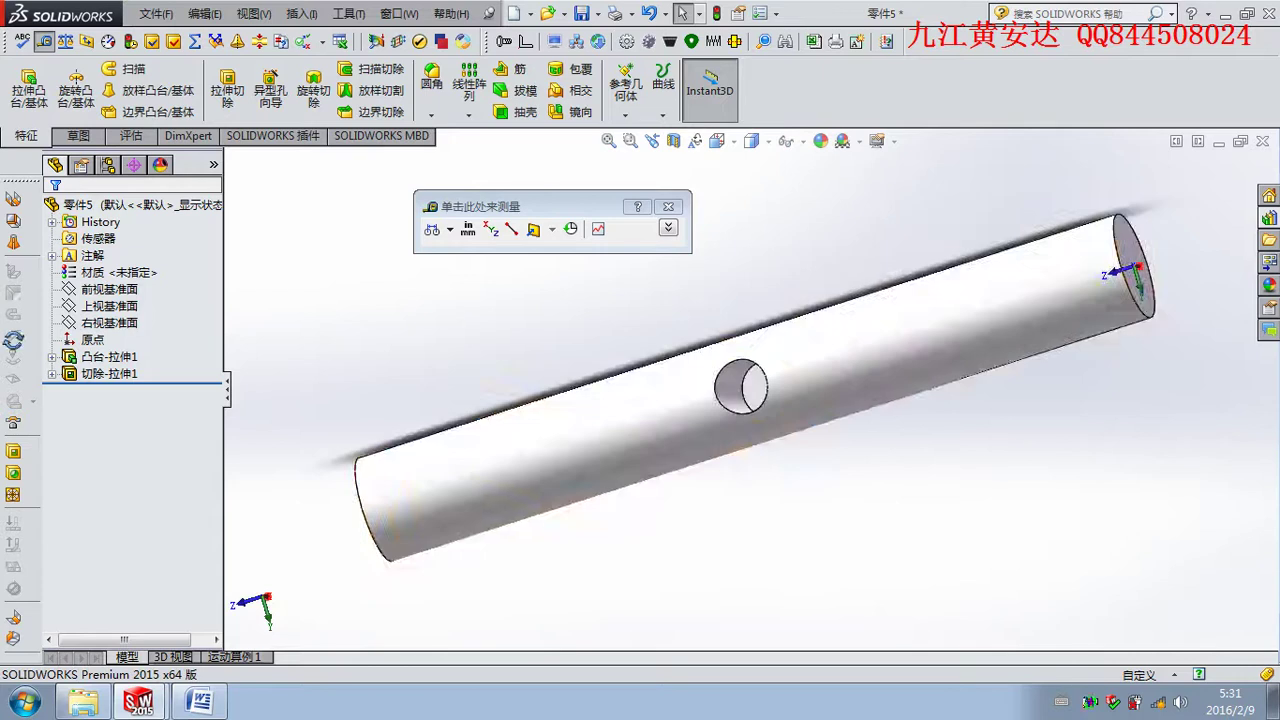
Change the rod's Sketch1 diameter from 40 mm to 30 mm and rebuild the part.
{"action": "left_click", "coordinate": [105, 356]}
{"action": "left_click", "coordinate": [111, 318]}
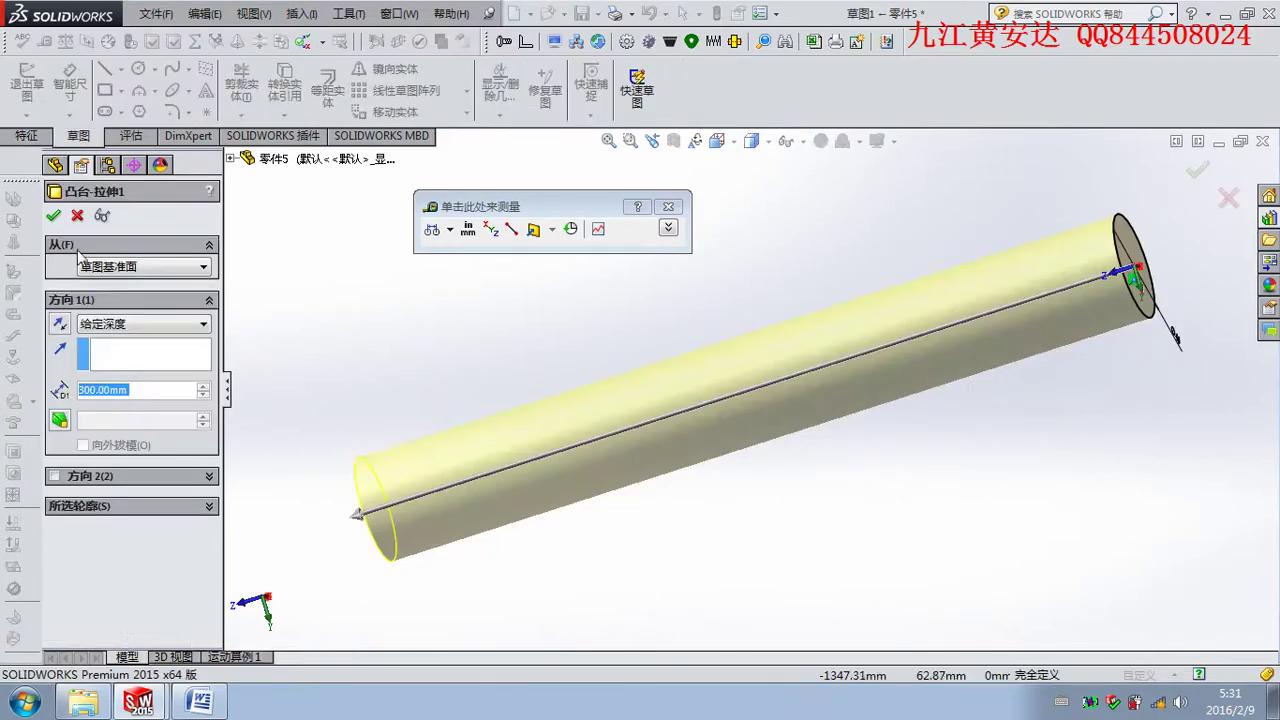
{"action": "left_click", "coordinate": [77, 215]}
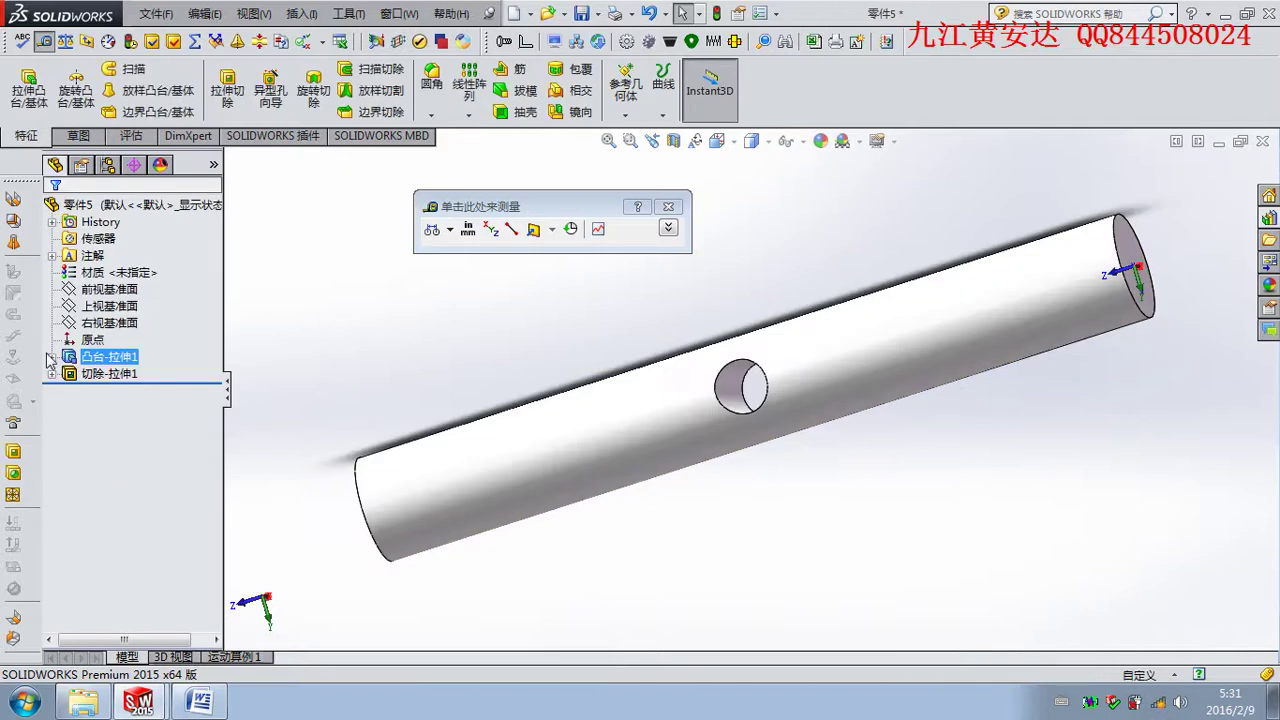
{"action": "left_click", "coordinate": [51, 357]}
{"action": "left_click", "coordinate": [112, 373]}
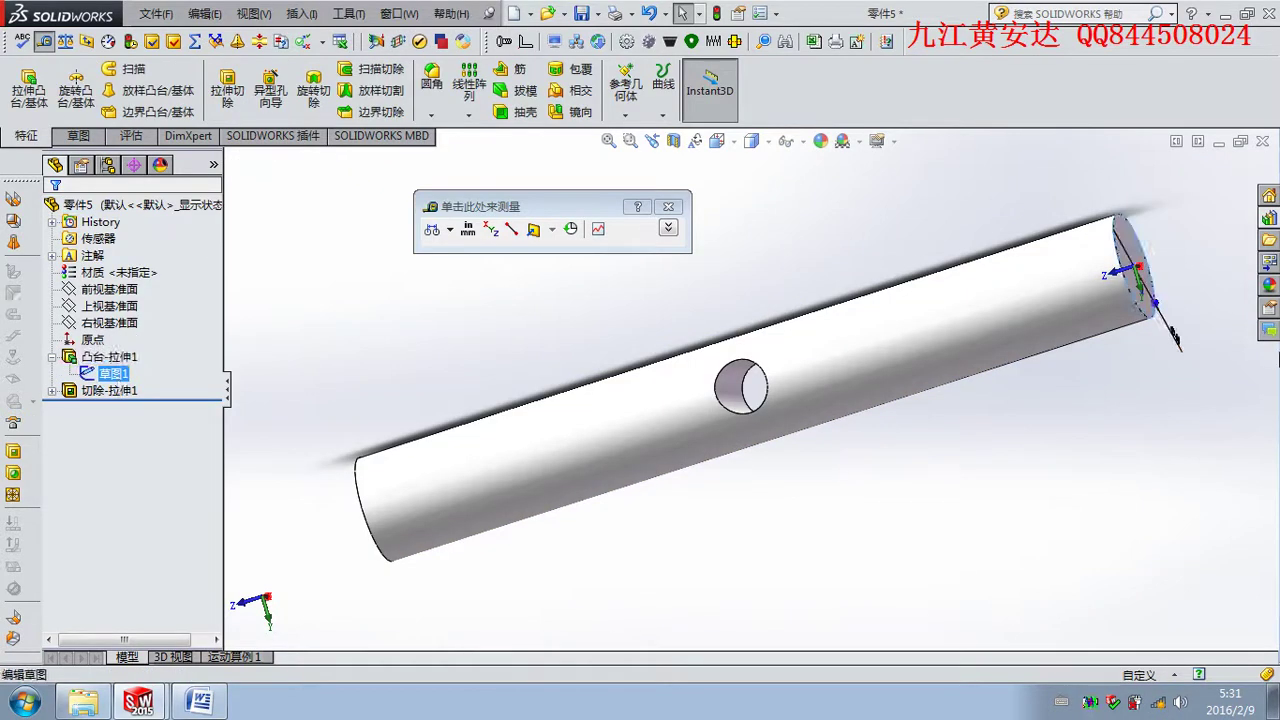
{"action": "double_click", "coordinate": [1176, 338]}
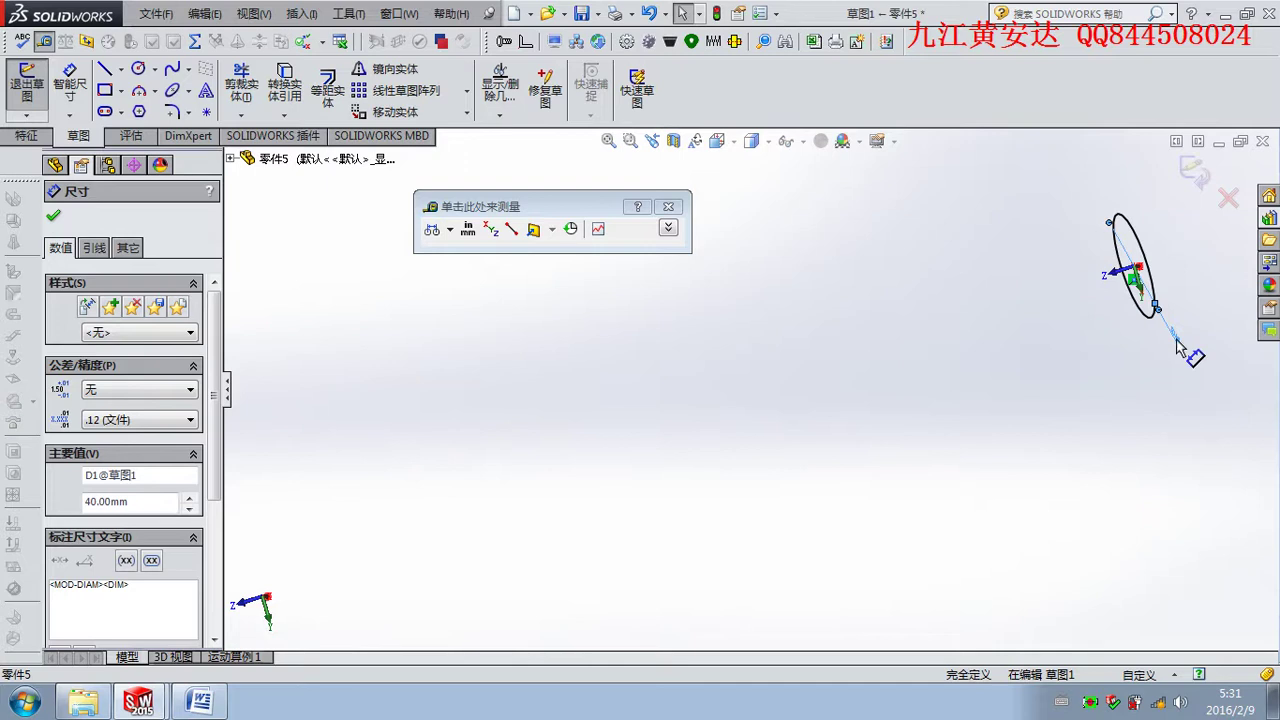
{"action": "type", "text": "30"}
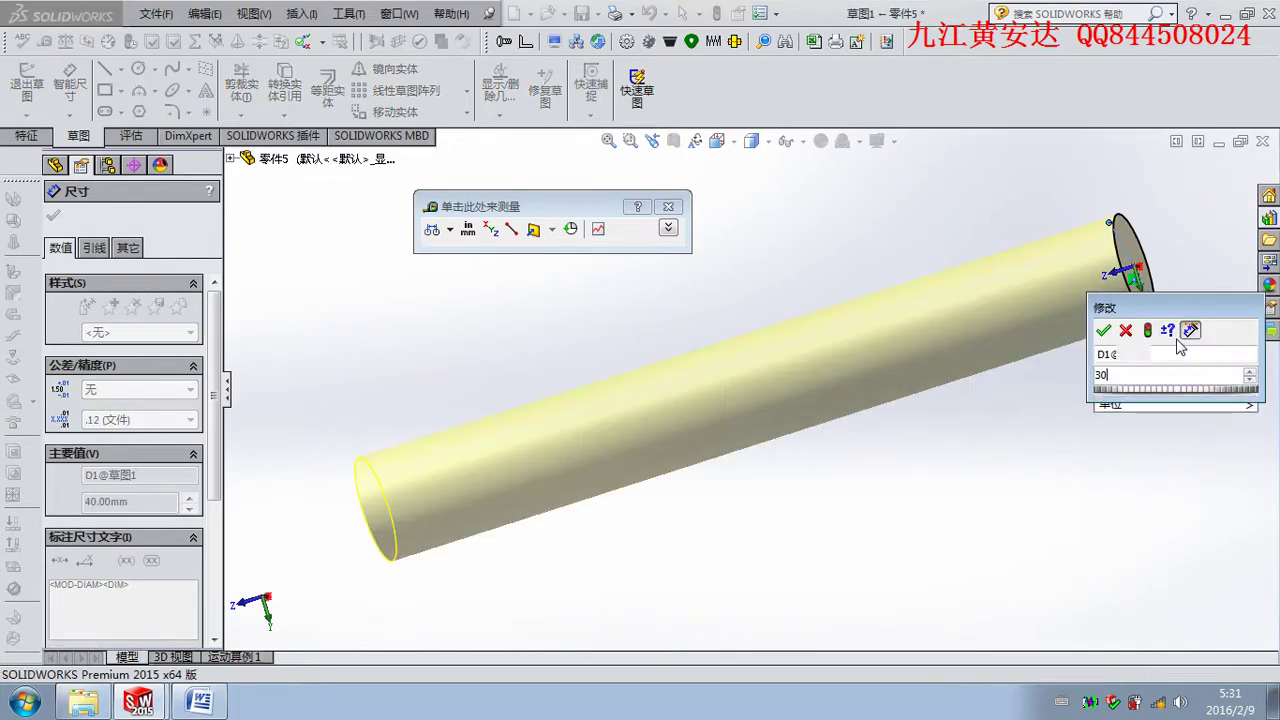
{"action": "key", "text": "Return"}
{"action": "left_click", "coordinate": [1213, 190]}
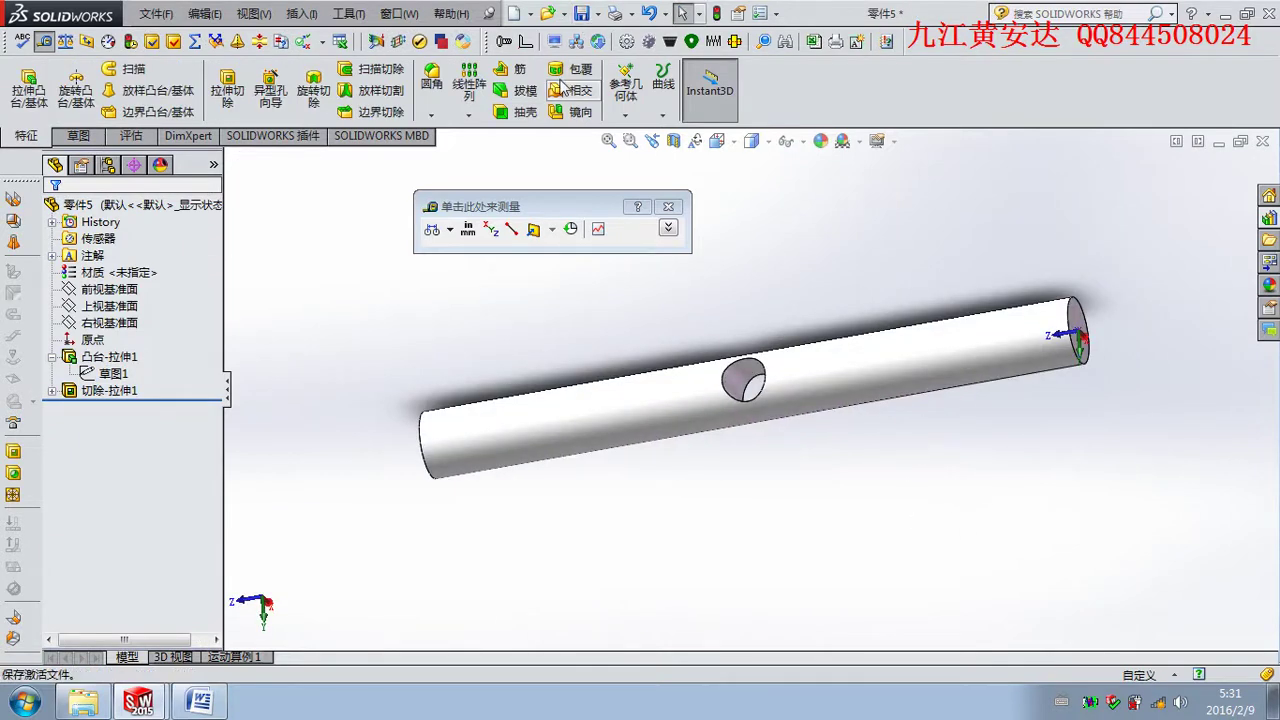
{"action": "left_click", "coordinate": [580, 13]}
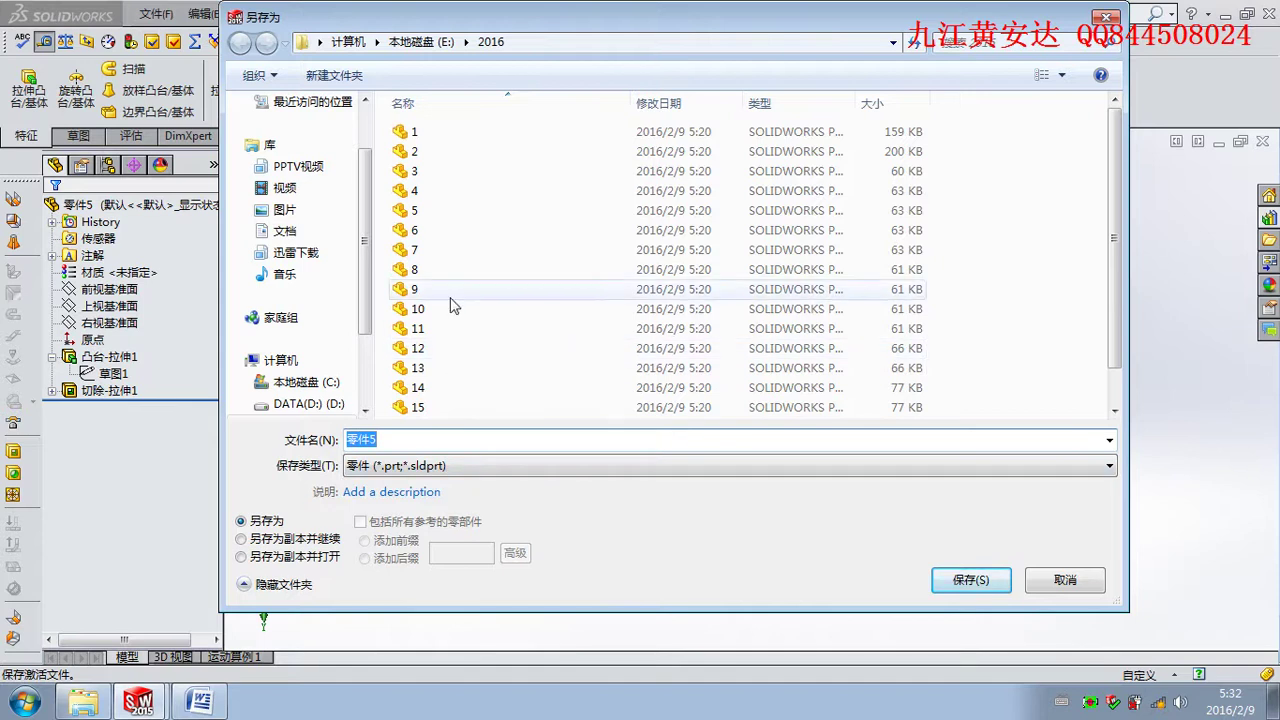
Navigate the Save As dialog to the E:\2016 folder.
{"action": "left_click", "coordinate": [396, 45]}
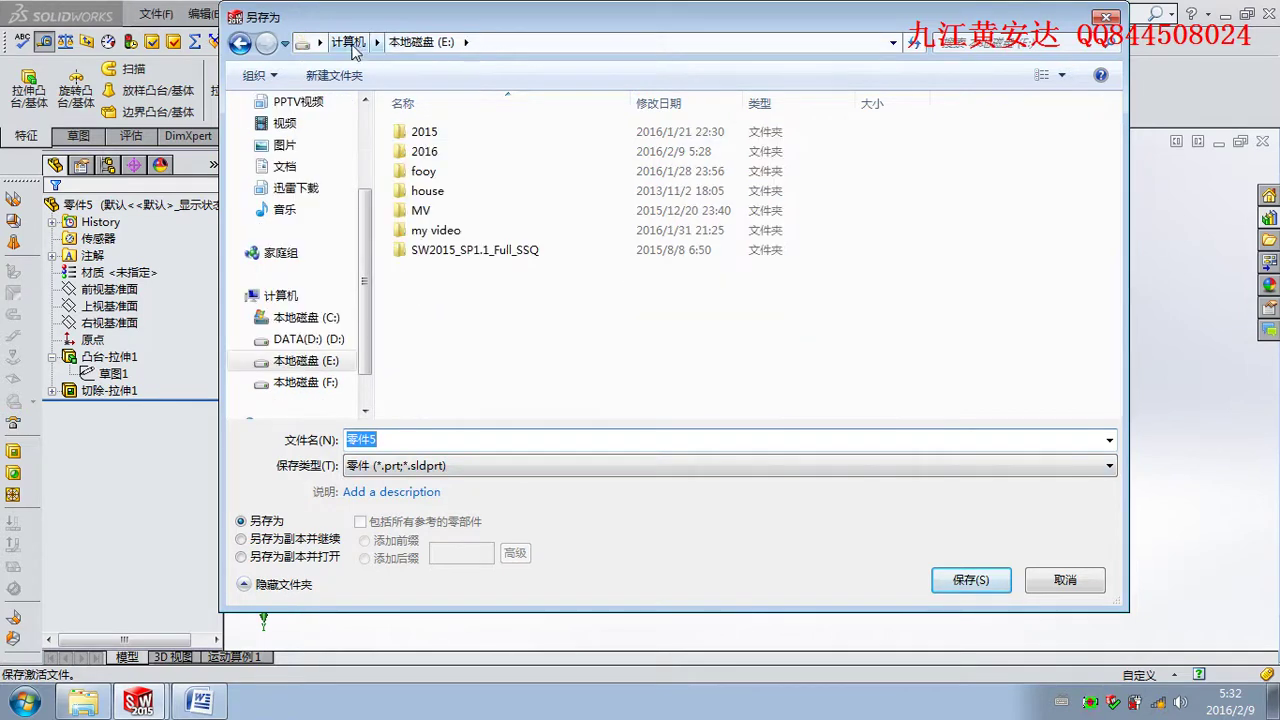
{"action": "left_click", "coordinate": [430, 154]}
{"action": "double_click", "coordinate": [431, 155]}
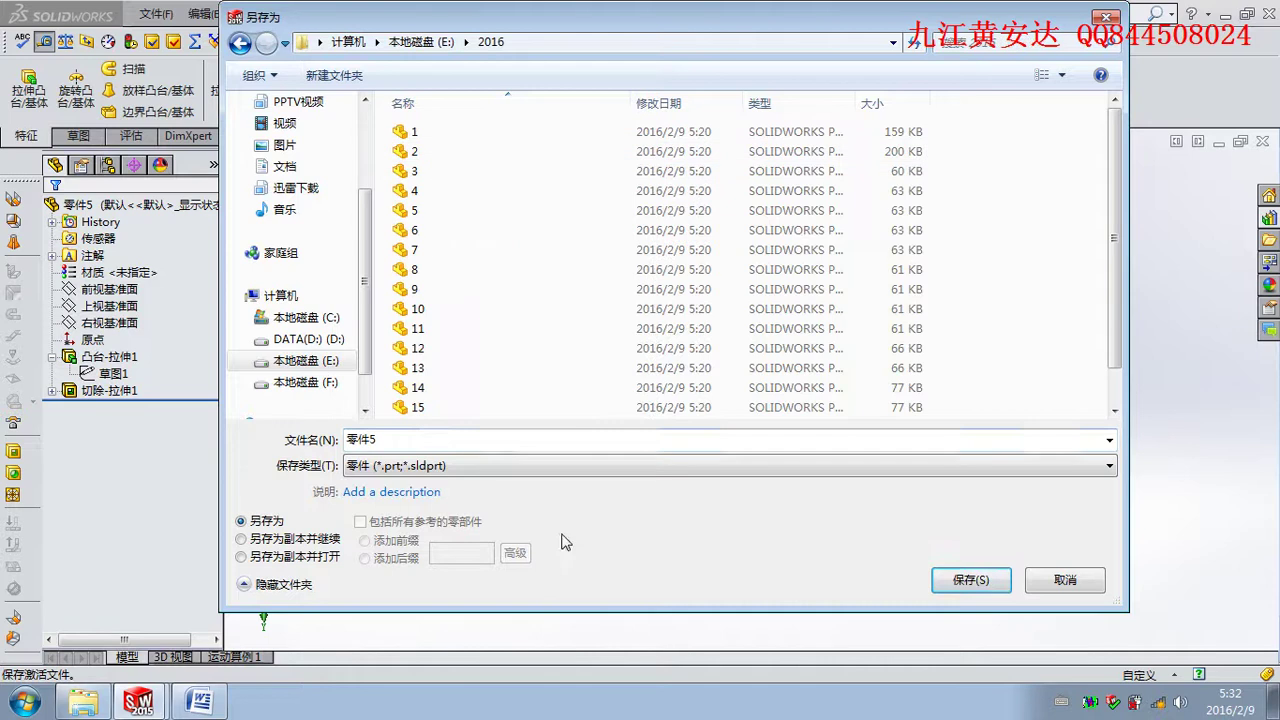
Name the file 轴^气缸式升降机 and save the part.
{"action": "double_click", "coordinate": [425, 445]}
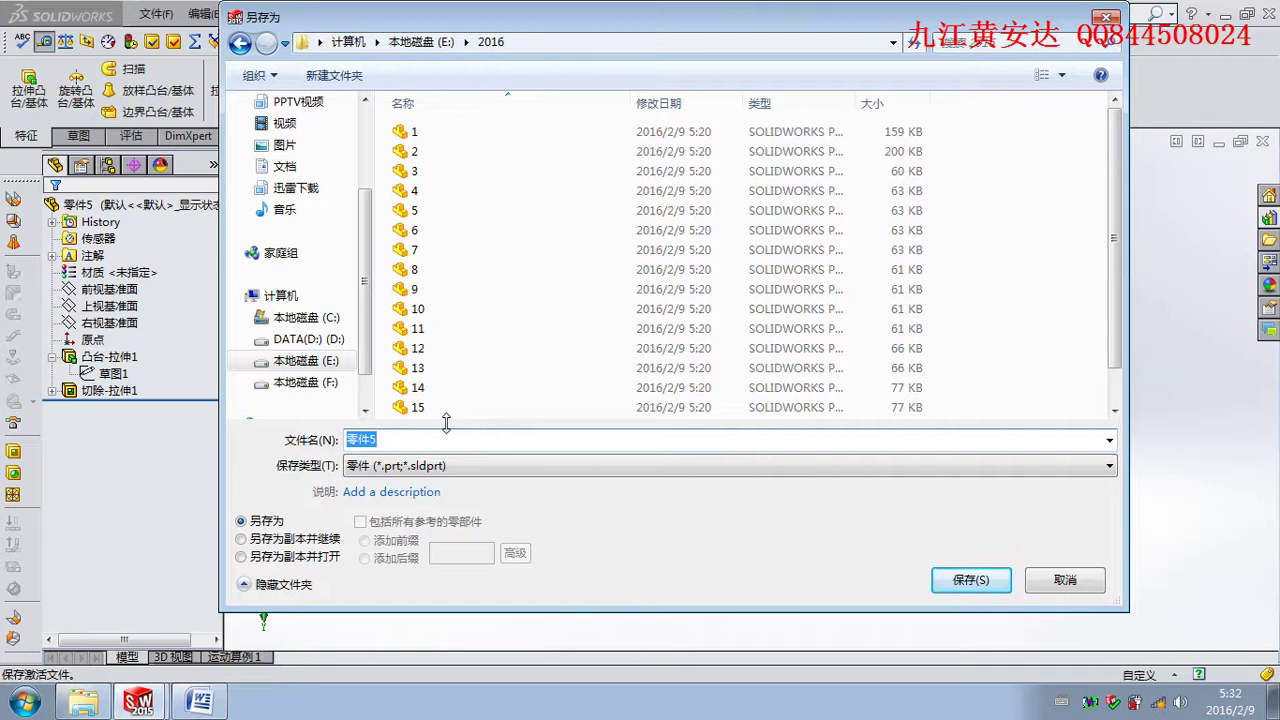
{"action": "type", "text": "轴"}
{"action": "type", "text": "gang"}
{"action": "key", "text": "space"}
{"action": "type", "text": "ram"}
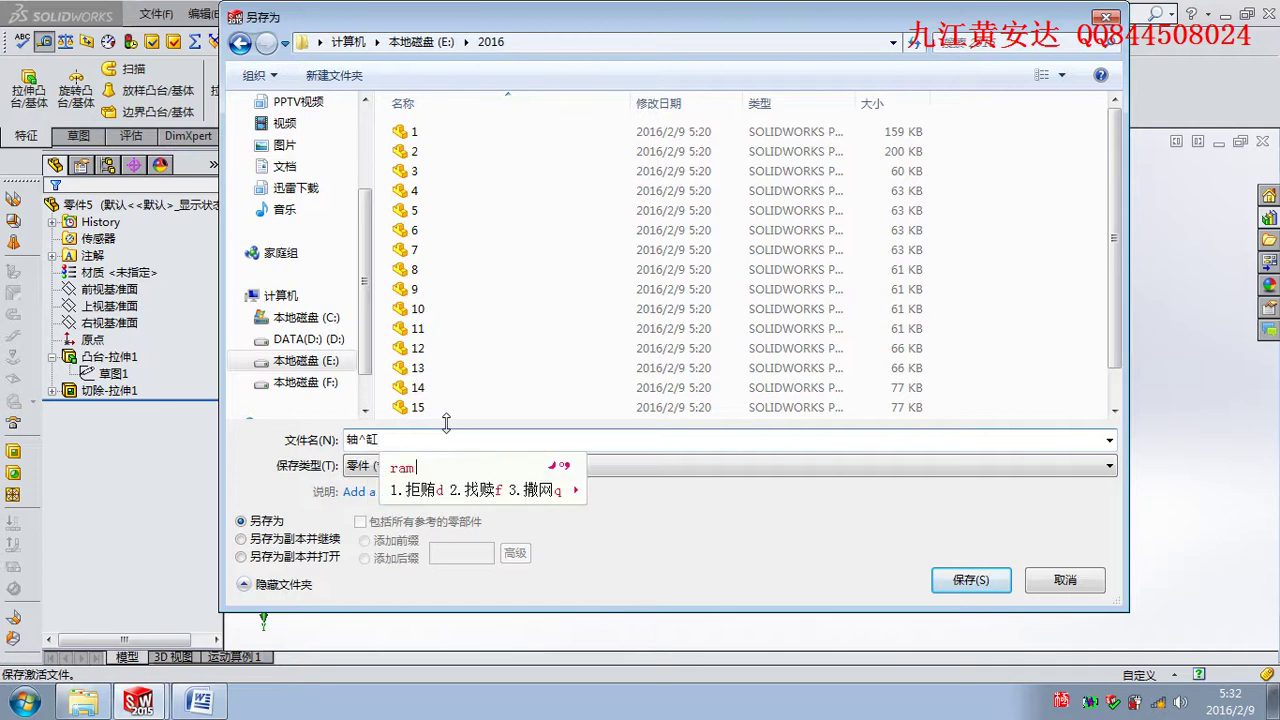
{"action": "key", "text": "Escape"}
{"action": "type", "text": "qg"}
{"action": "key", "text": "space"}
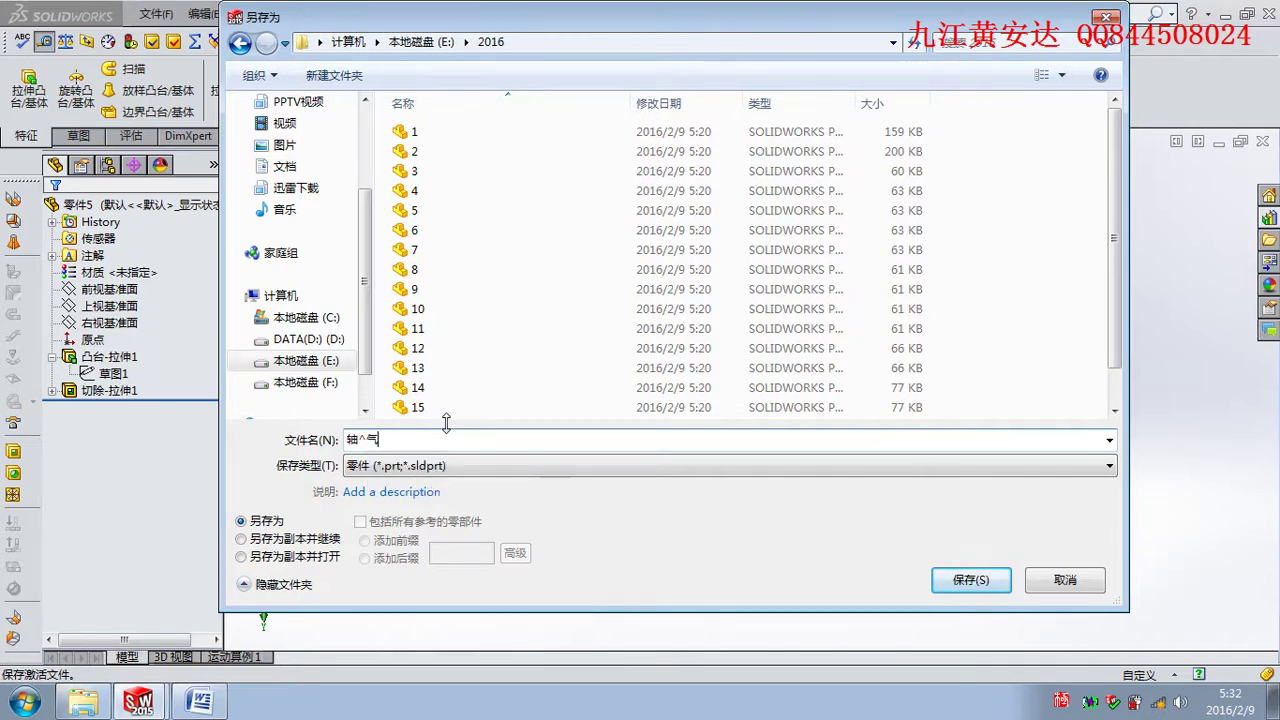
{"action": "type", "text": "a"}
{"action": "type", "text": "升"}
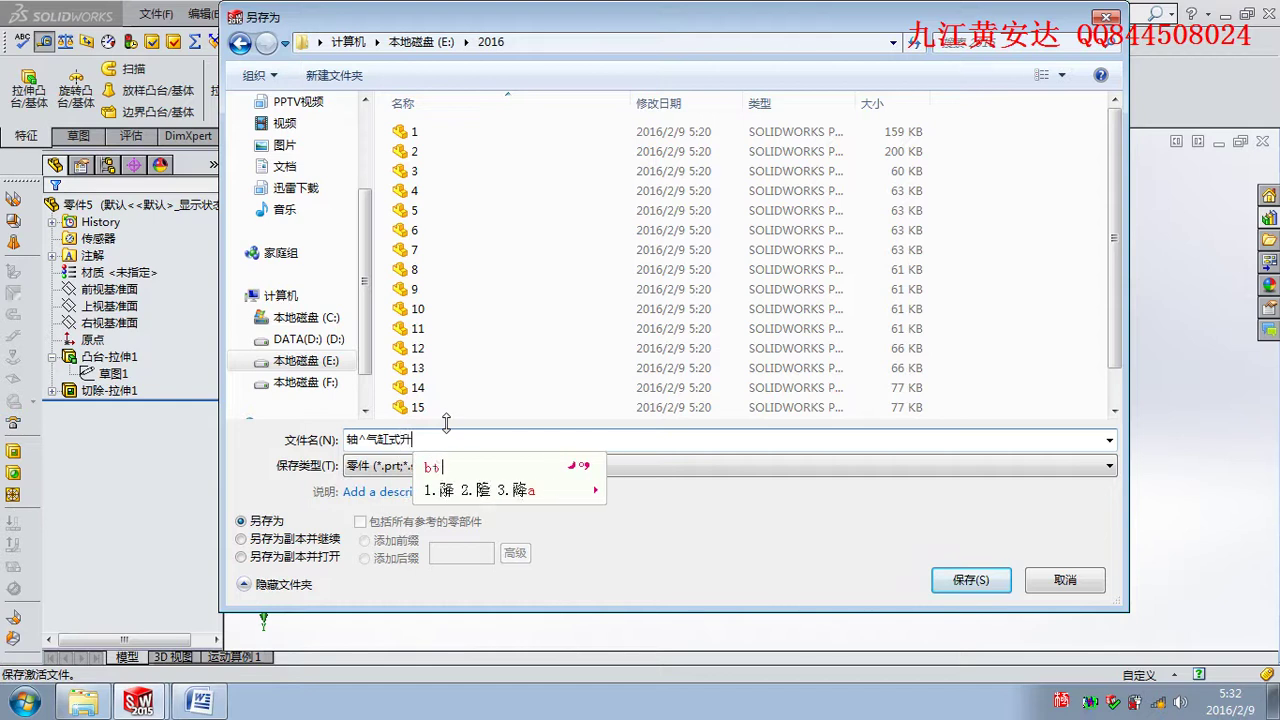
{"action": "type", "text": "降机"}
{"action": "key", "text": "Return"}
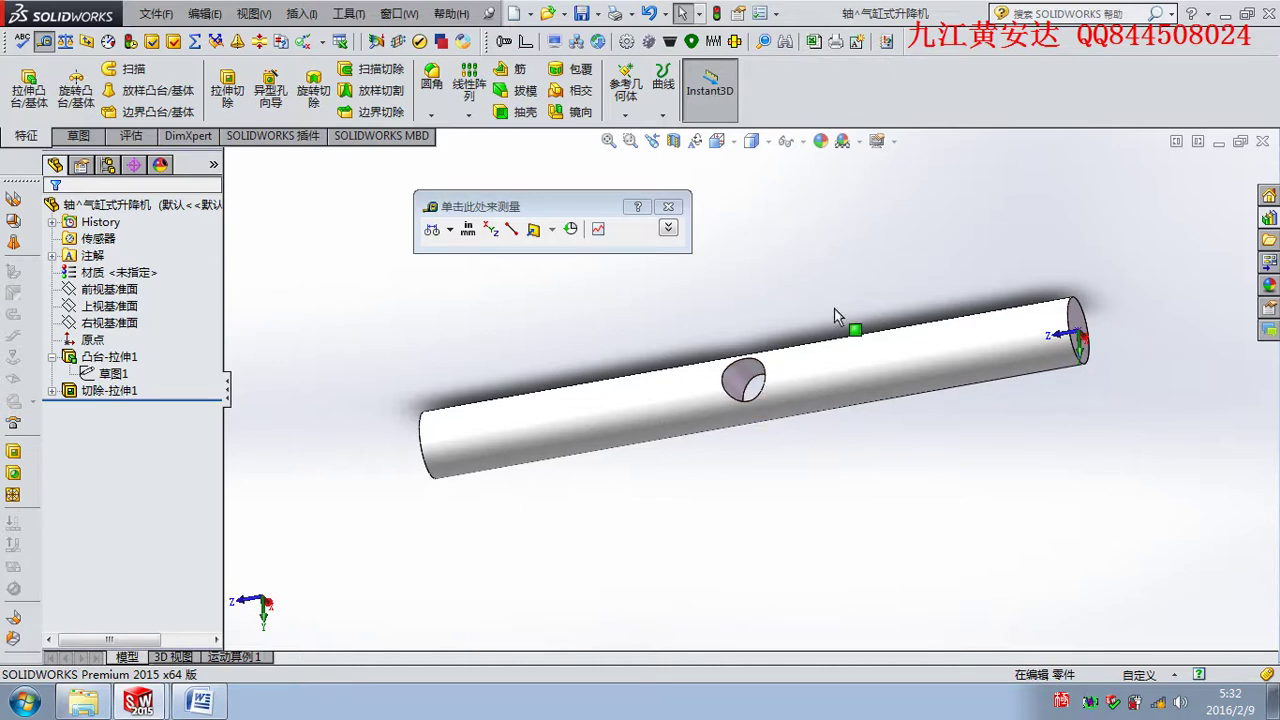
Zoom around the saved shaft and move the measuring window away from the model.
{"action": "scroll", "coordinate": [849, 330], "scroll_direction": "down", "scroll_amount": 2}
{"action": "scroll", "coordinate": [850, 280], "scroll_direction": "down", "scroll_amount": 1}
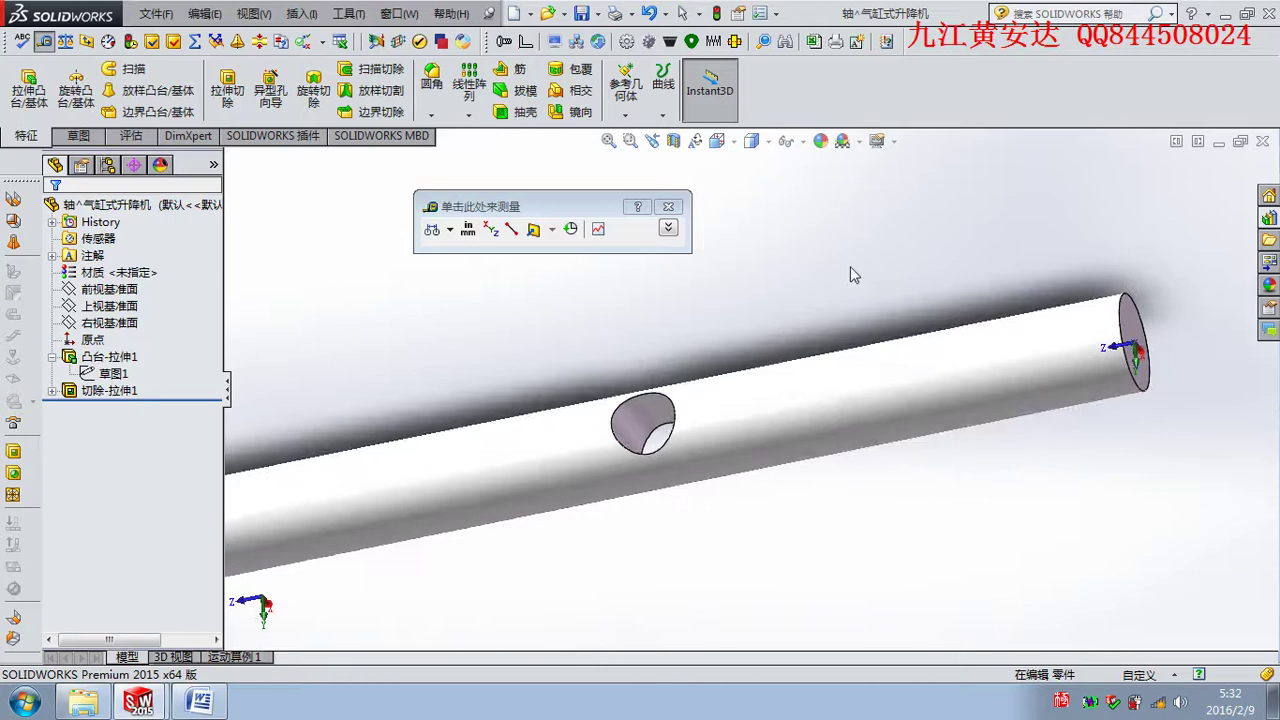
{"action": "scroll", "coordinate": [850, 266], "scroll_direction": "up", "scroll_amount": 3}
{"action": "scroll", "coordinate": [717, 359], "scroll_direction": "down", "scroll_amount": 1}
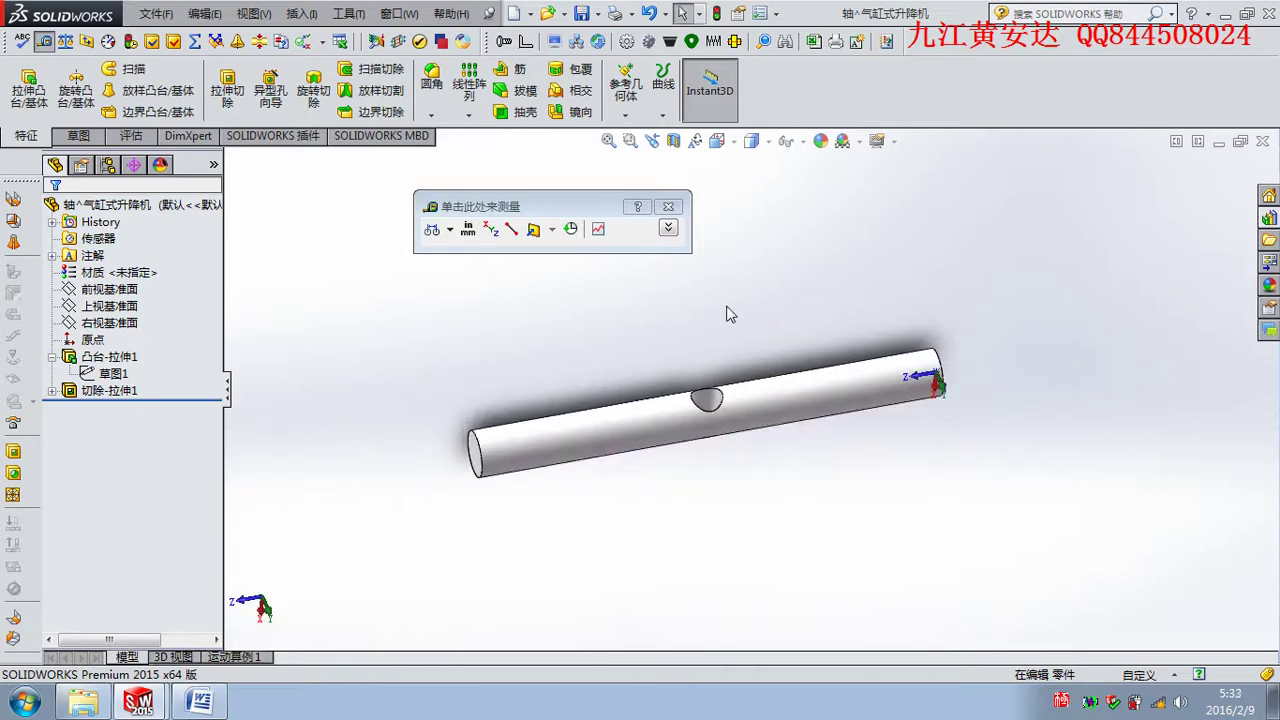
{"action": "left_click_drag", "start_coordinate": [569, 206], "coordinate": [984, 74]}
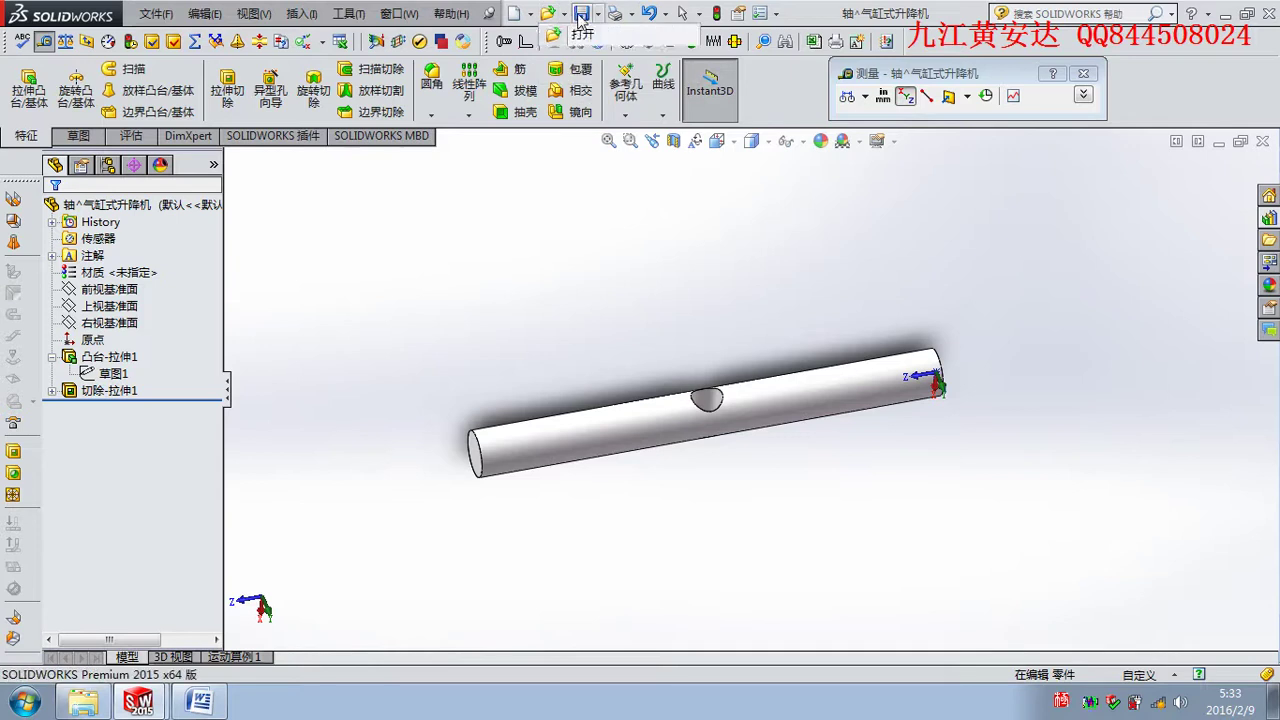
Close the shaft part window and start Insert Components in assembly 装配体5.
{"action": "left_click", "coordinate": [681, 13]}
{"action": "left_click", "coordinate": [1263, 143]}
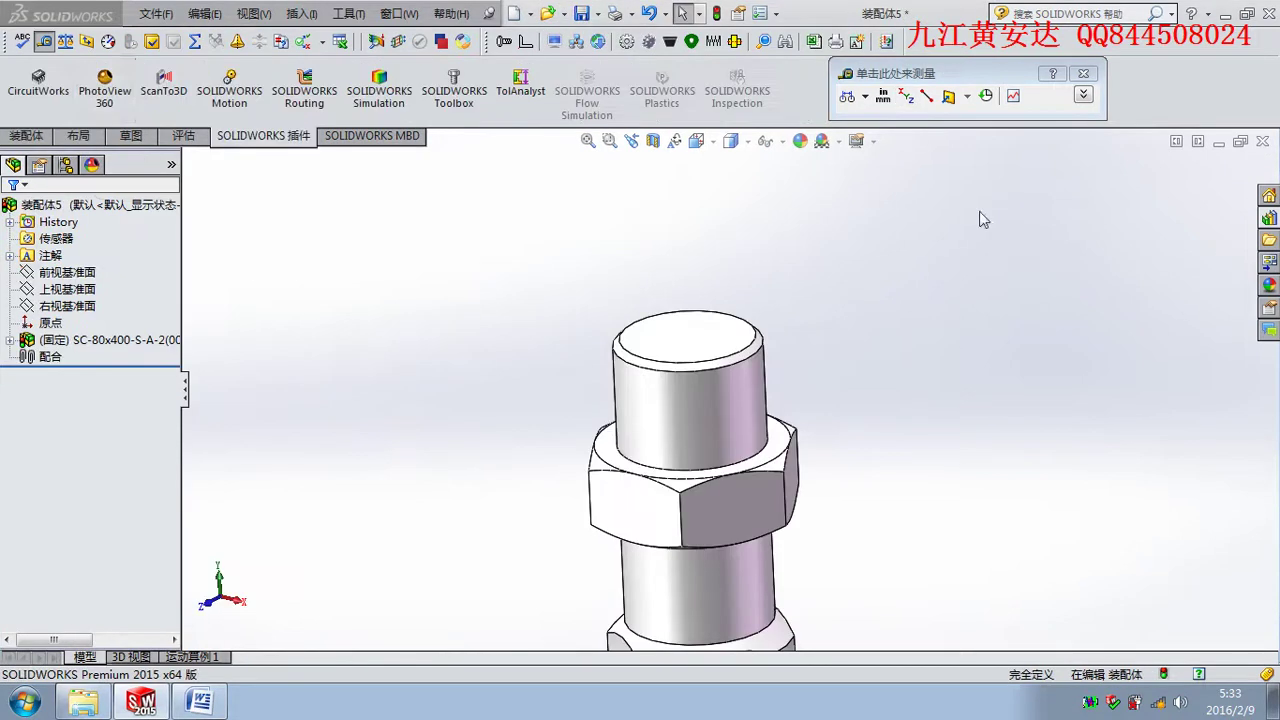
{"action": "left_click", "coordinate": [58, 221]}
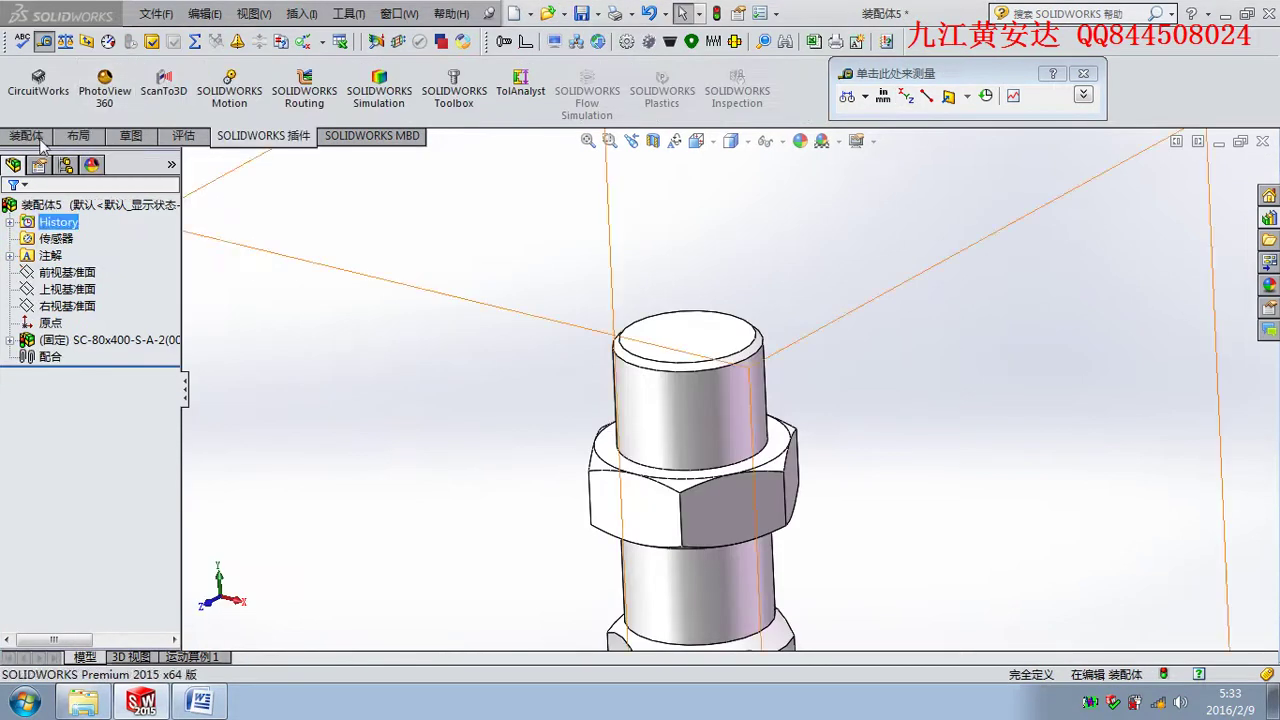
{"action": "left_click", "coordinate": [67, 80]}
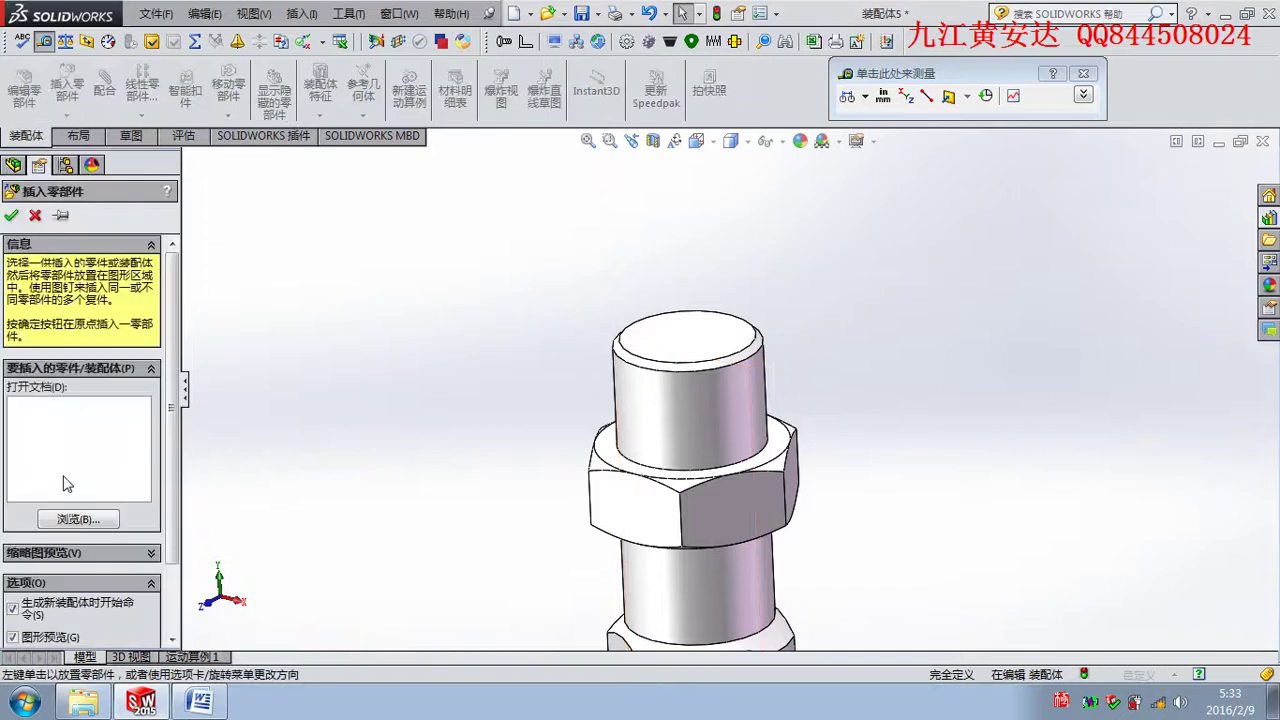
Browse with file type All Files (*.*) and load the 轴^气缸式升降机 part for insertion.
{"action": "left_click", "coordinate": [85, 521]}
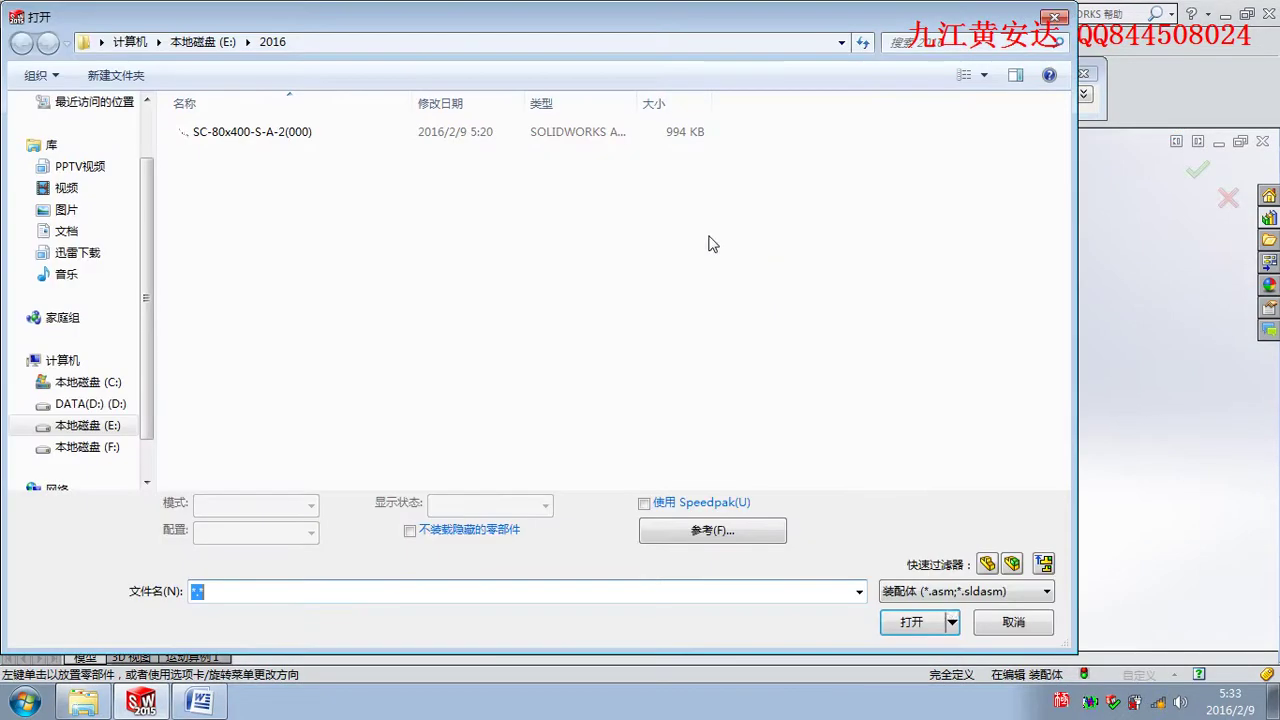
{"action": "left_click", "coordinate": [950, 591]}
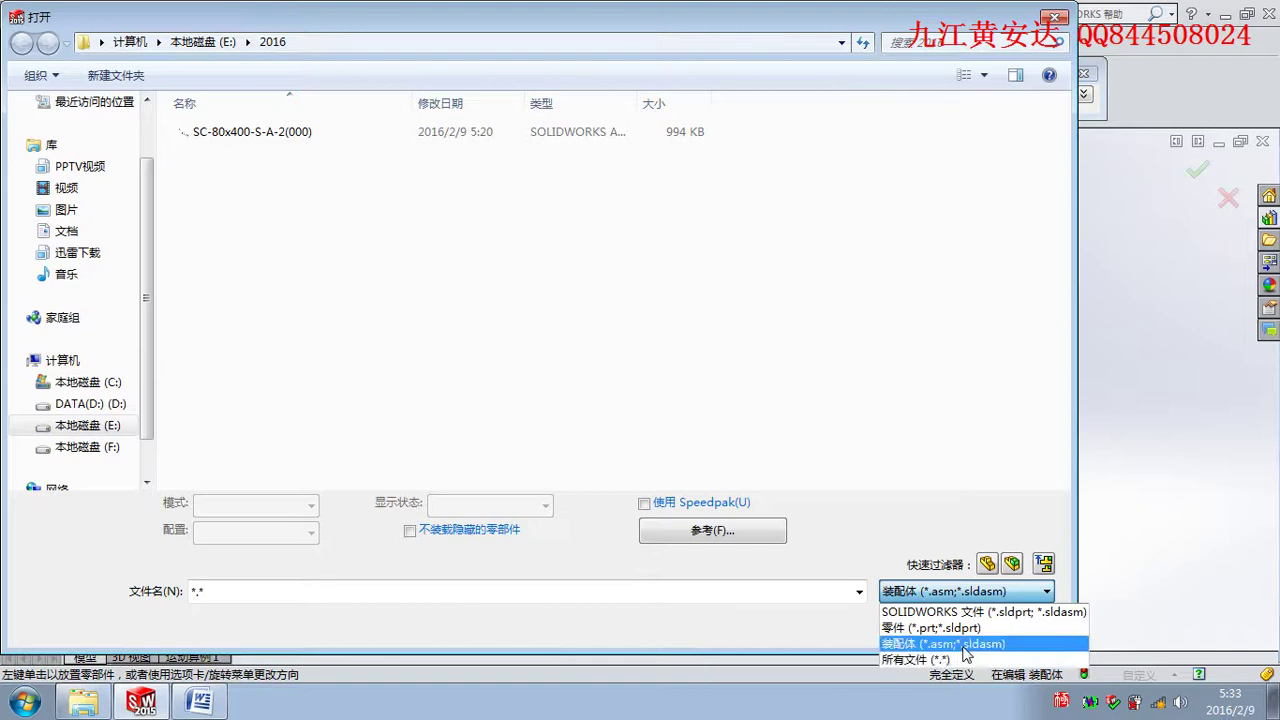
{"action": "left_click", "coordinate": [960, 655]}
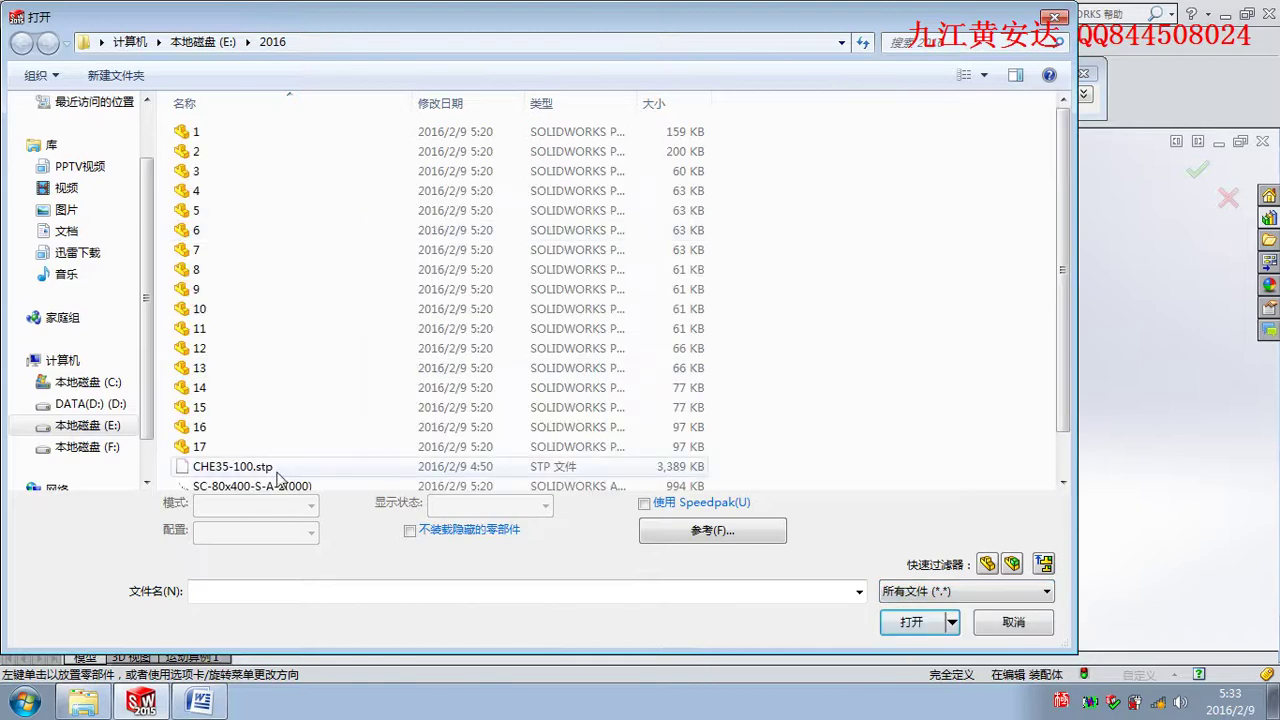
{"action": "scroll", "coordinate": [1070, 360], "scroll_direction": "down", "scroll_amount": 1}
{"action": "double_click", "coordinate": [240, 480]}
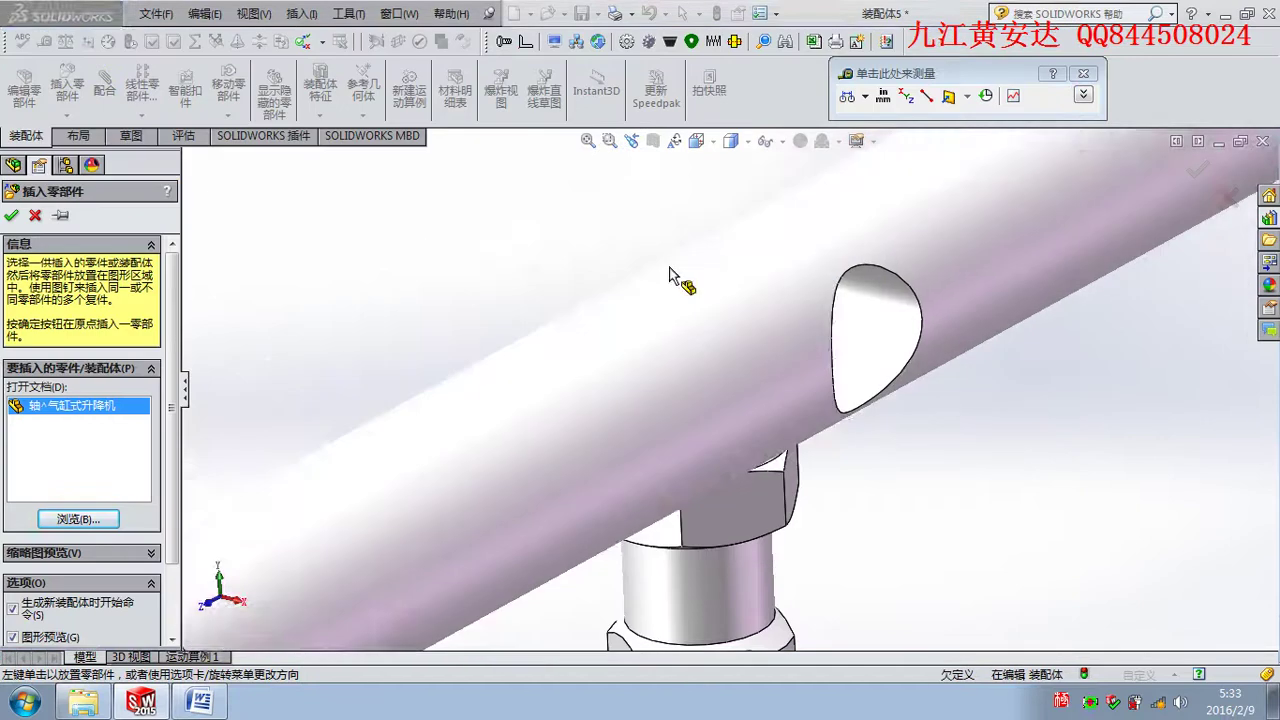
Place the 轴^气缸式升降机 shaft and mate its cross hole concentric to the cylinder rod, alignment flipped.
{"action": "left_click", "coordinate": [11, 215]}
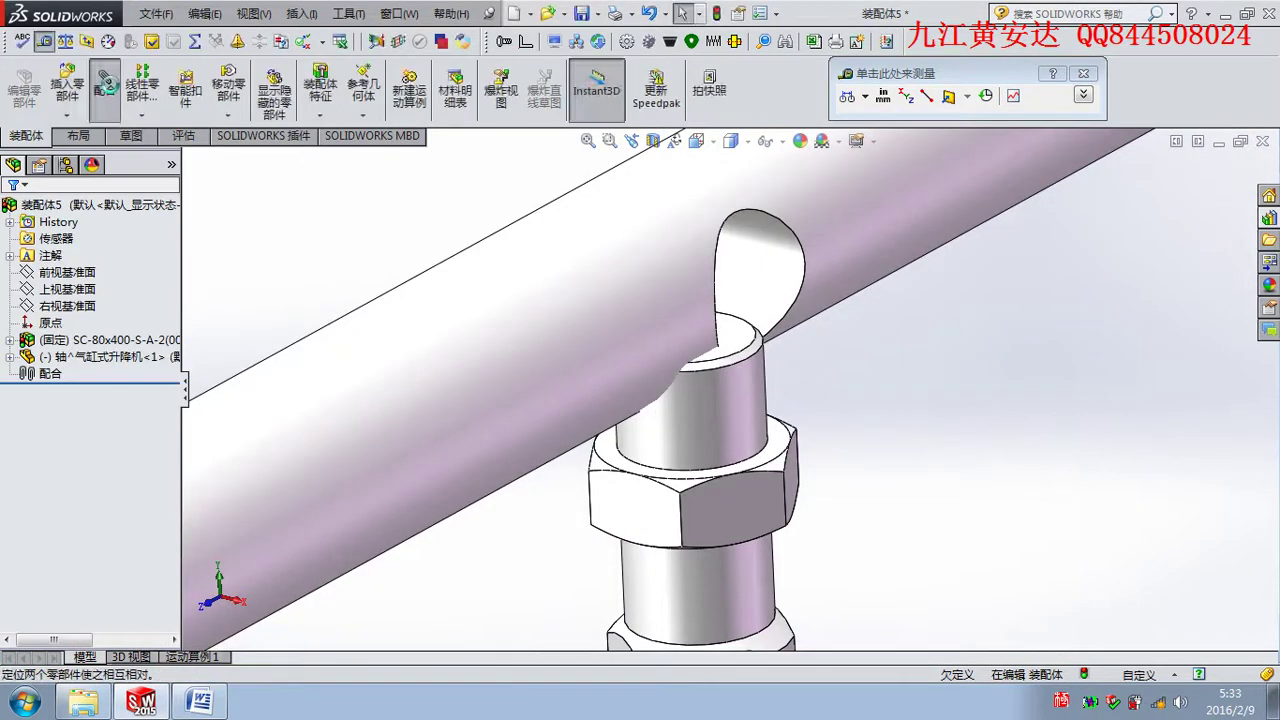
{"action": "left_click", "coordinate": [760, 318]}
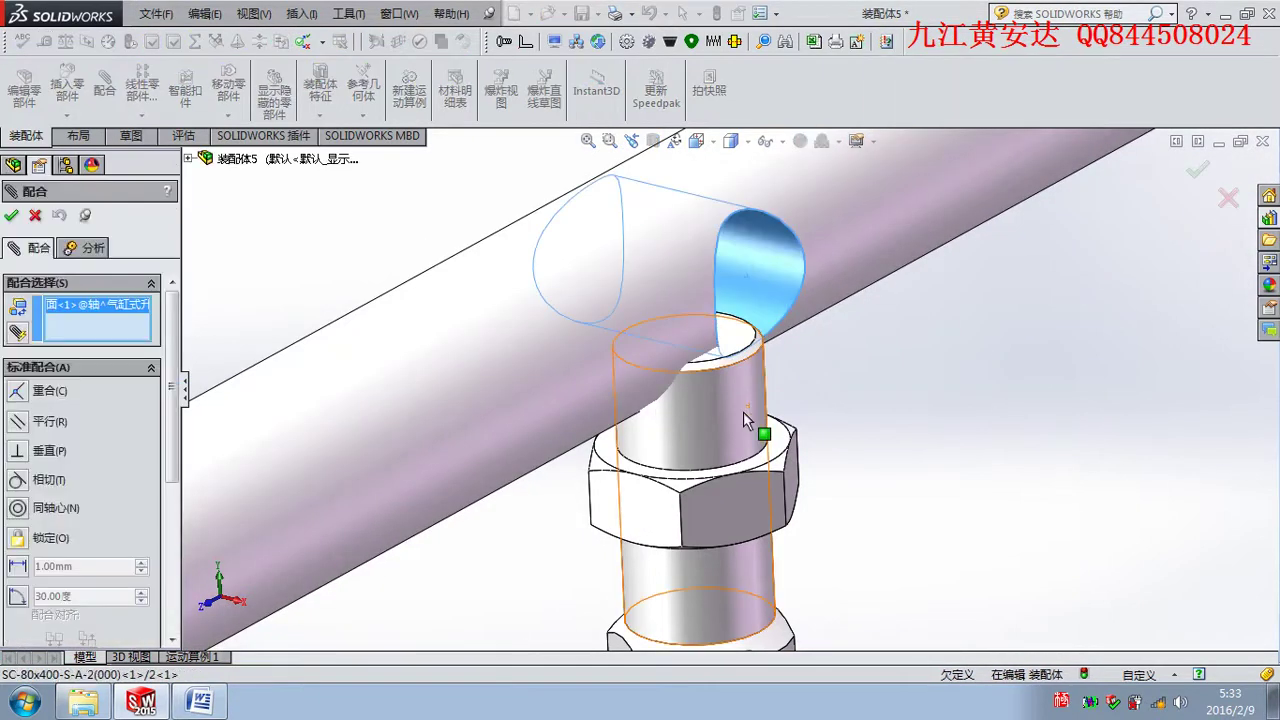
{"action": "left_click", "coordinate": [743, 411]}
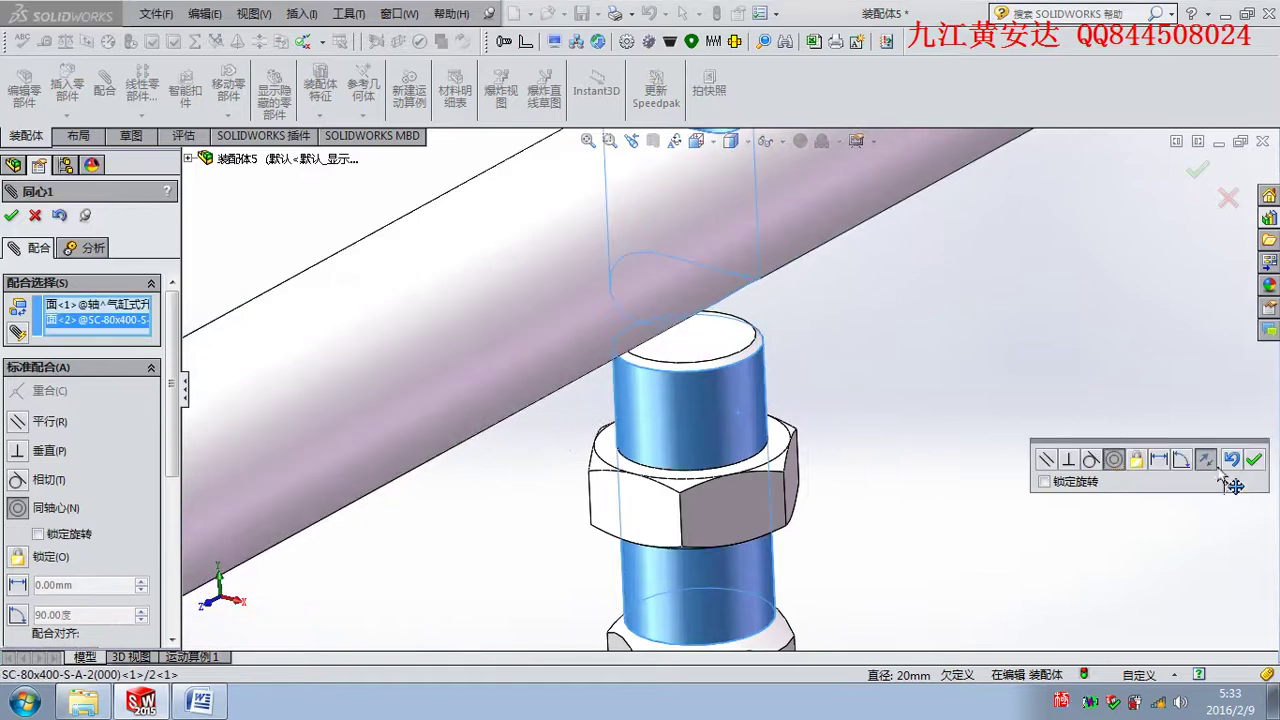
{"action": "left_click", "coordinate": [1231, 459]}
{"action": "left_click", "coordinate": [1254, 459]}
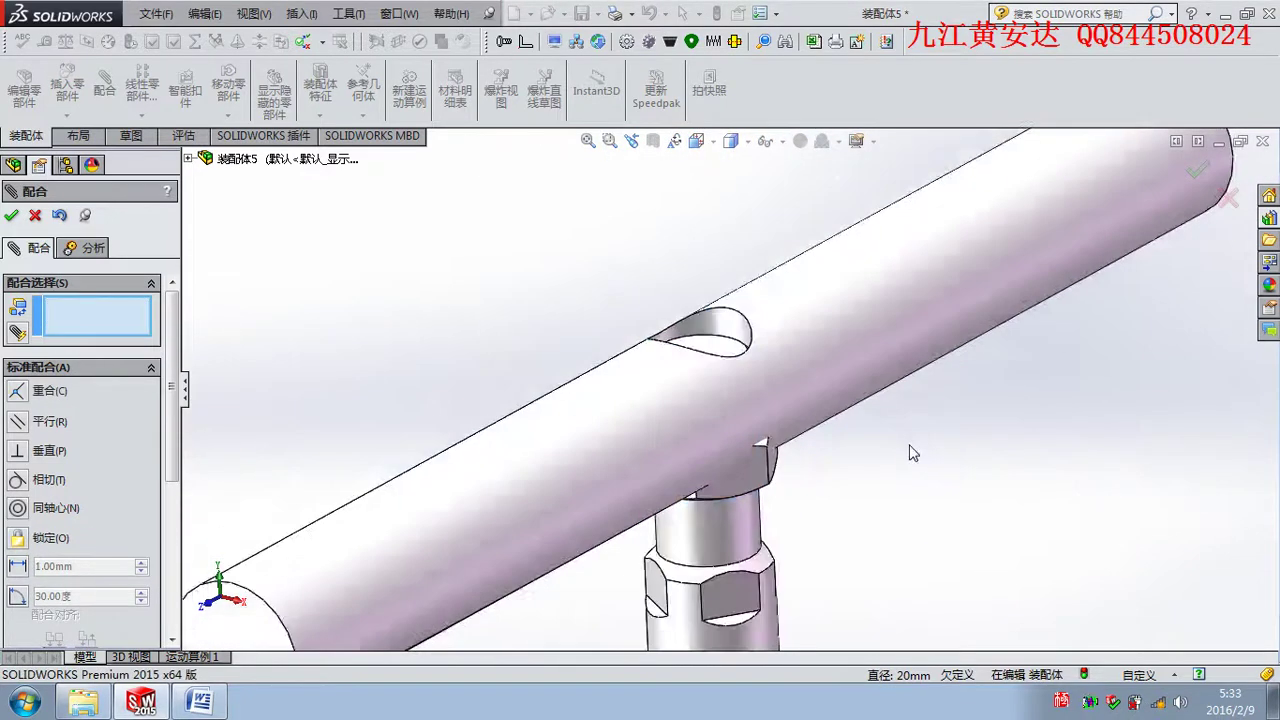
{"action": "scroll", "coordinate": [912, 453], "scroll_direction": "up", "scroll_amount": 3}
{"action": "mouse_move", "coordinate": [743, 320]}
{"action": "middle_mouse_down"}
{"action": "mouse_move", "coordinate": [685, 452]}
{"action": "mouse_move", "coordinate": [805, 445]}
{"action": "mouse_move", "coordinate": [622, 463]}
{"action": "mouse_move", "coordinate": [580, 534]}
{"action": "mouse_move", "coordinate": [474, 512]}
{"action": "middle_mouse_up"}
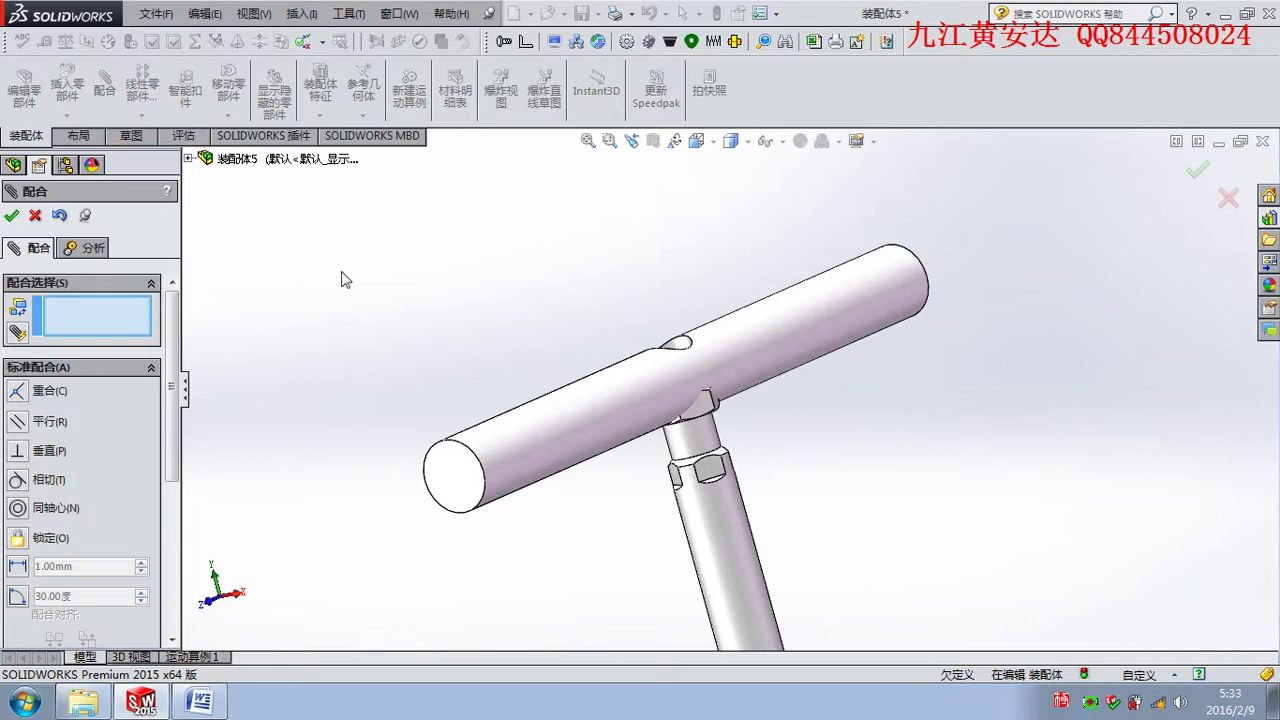
{"action": "key", "text": "Escape"}
Use Measure on the cylinder's mounting block end face, getting 2752 mm².
{"action": "scroll", "coordinate": [785, 440], "scroll_direction": "up", "scroll_amount": 5}
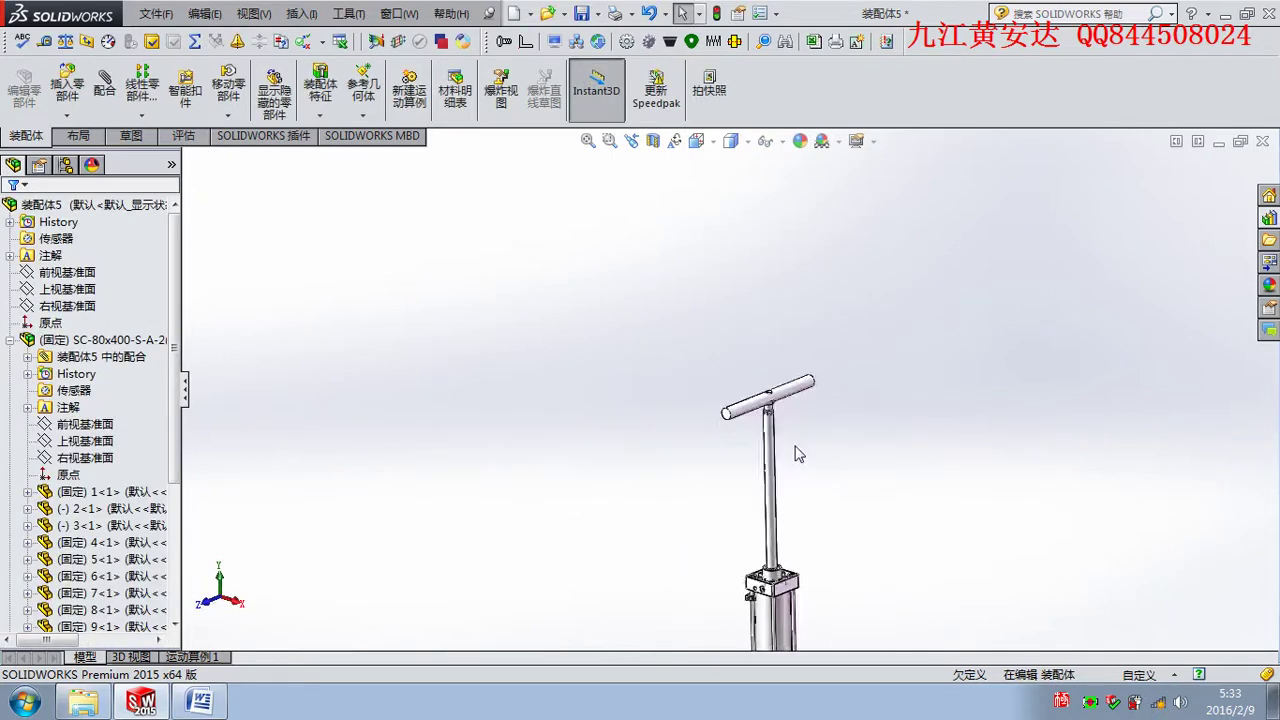
{"action": "scroll", "coordinate": [797, 453], "scroll_direction": "down", "scroll_amount": 4}
{"action": "scroll", "coordinate": [752, 397], "scroll_direction": "down", "scroll_amount": 3}
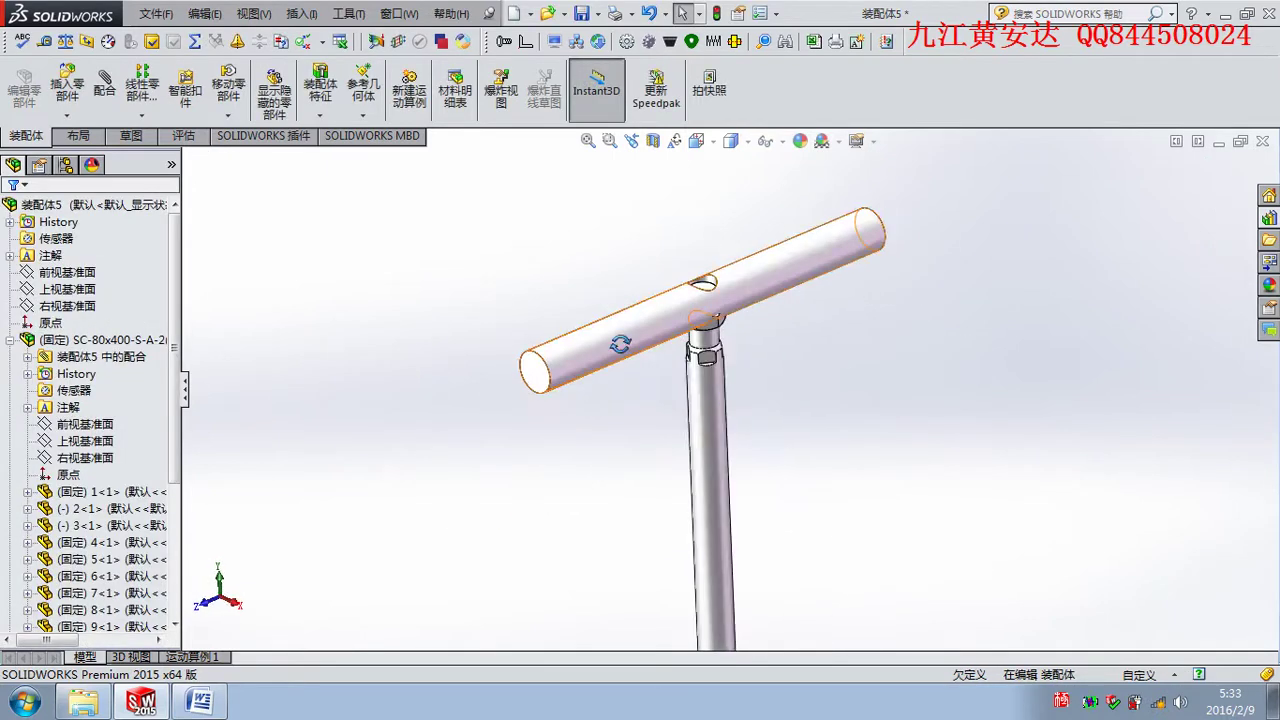
{"action": "scroll", "coordinate": [794, 494], "scroll_direction": "up", "scroll_amount": 6}
{"action": "middle_click_drag", "start_coordinate": [794, 494], "coordinate": [820, 494]}
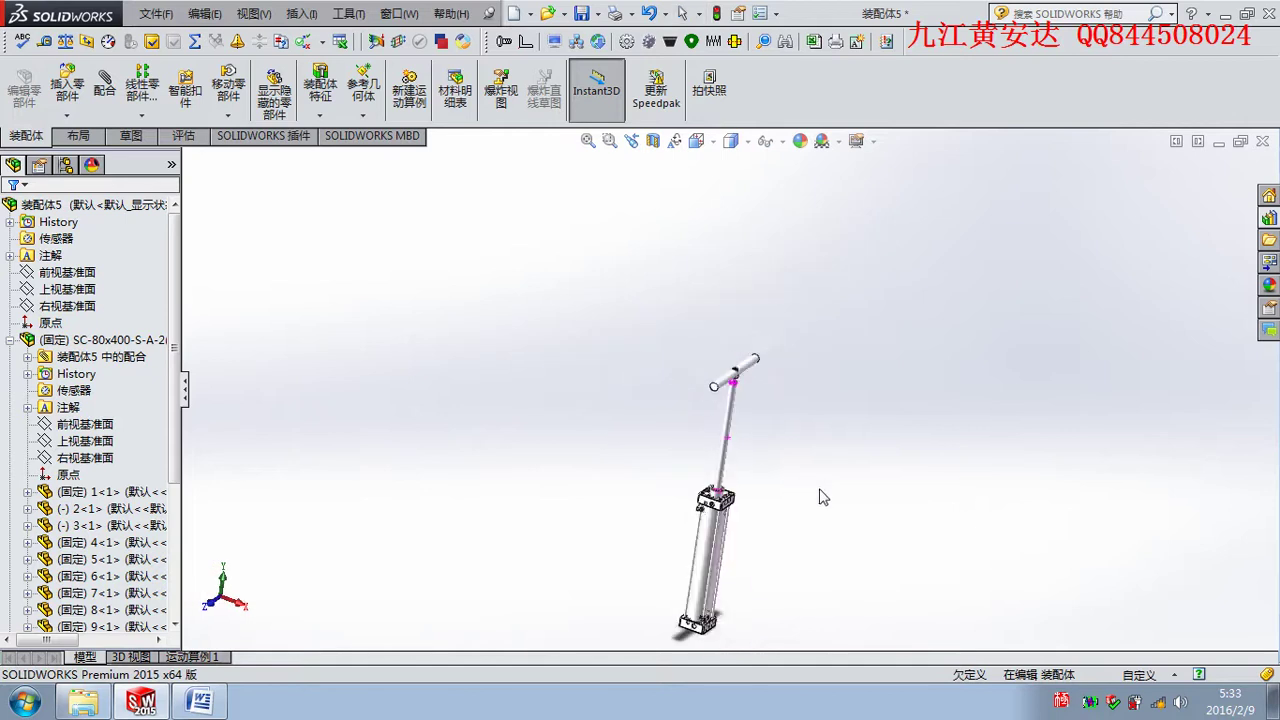
{"action": "scroll", "coordinate": [780, 527], "scroll_direction": "down", "scroll_amount": 4}
{"action": "left_click", "coordinate": [44, 40]}
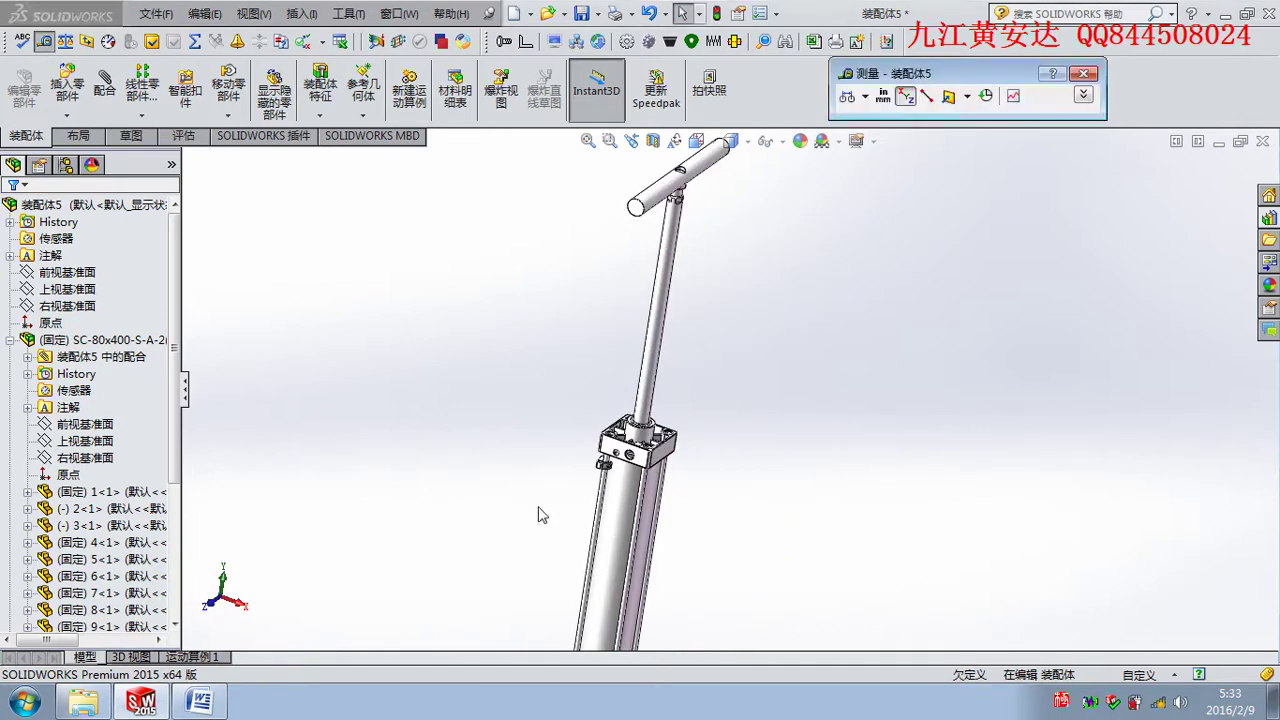
{"action": "left_click", "coordinate": [682, 477]}
{"action": "middle_click_drag", "start_coordinate": [682, 477], "coordinate": [596, 441]}
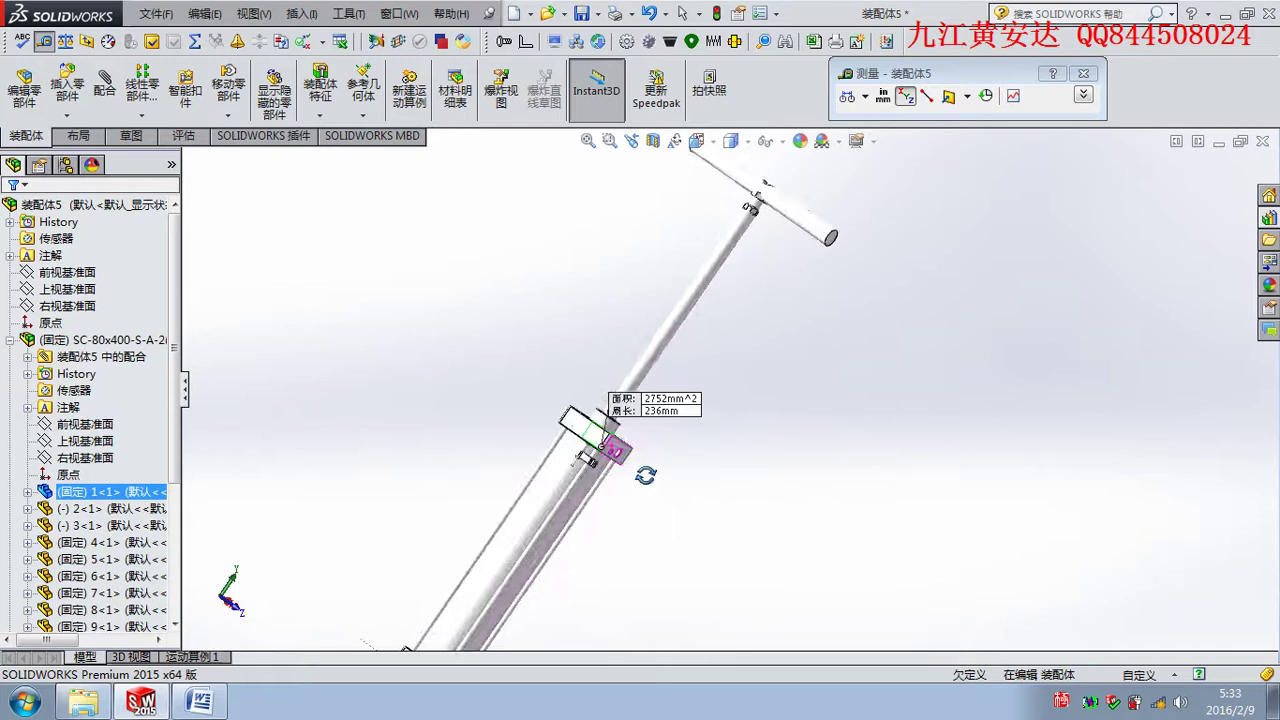
{"action": "left_click", "coordinate": [596, 443]}
{"action": "mouse_move", "coordinate": [846, 491]}
{"action": "middle_mouse_down"}
{"action": "mouse_move", "coordinate": [683, 446]}
{"action": "mouse_move", "coordinate": [723, 406]}
{"action": "mouse_move", "coordinate": [763, 400]}
{"action": "middle_mouse_up"}
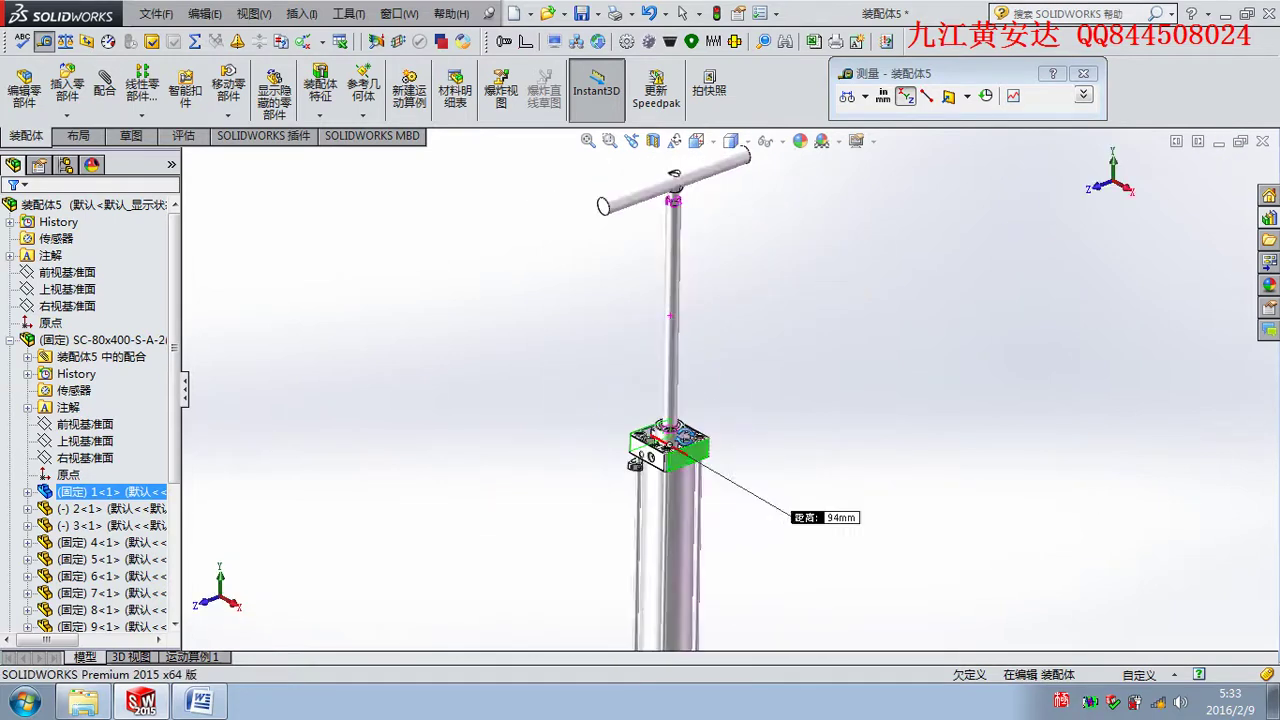
{"action": "key", "text": "Escape"}
Measure the block's edge and faces, getting a 94 mm distance between its faces.
{"action": "right_click", "coordinate": [814, 312]}
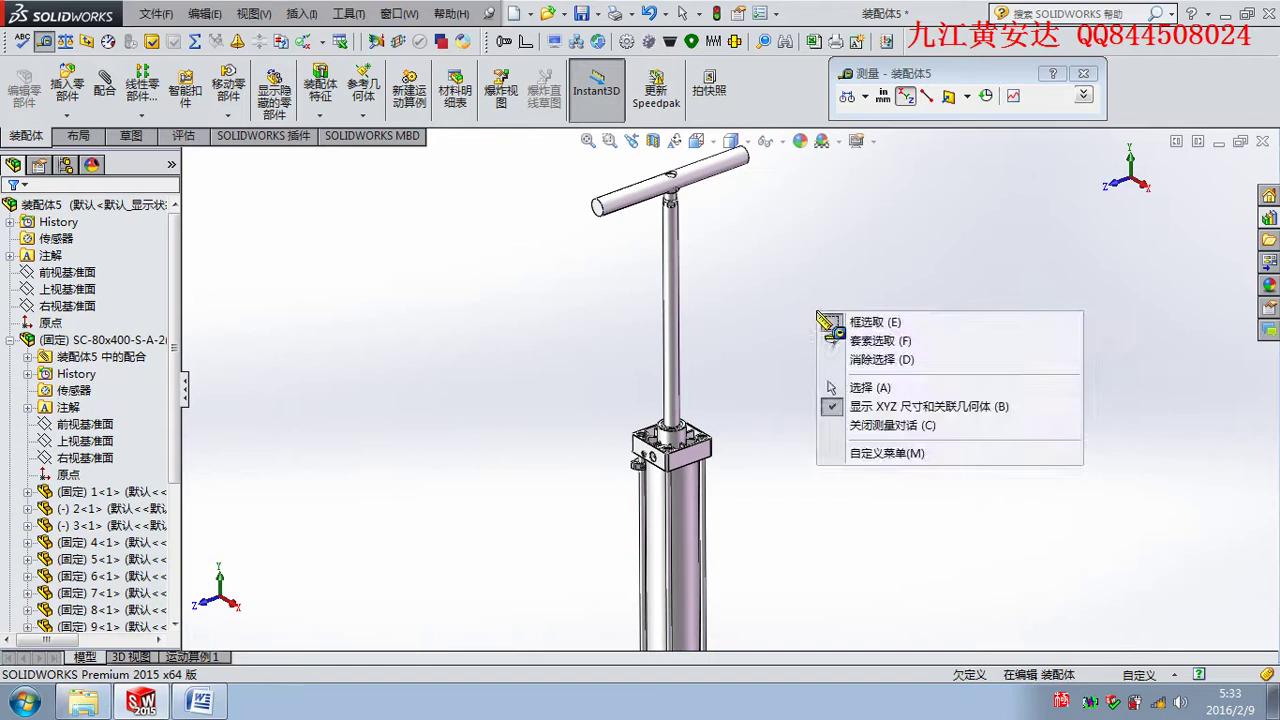
{"action": "left_click", "coordinate": [766, 276]}
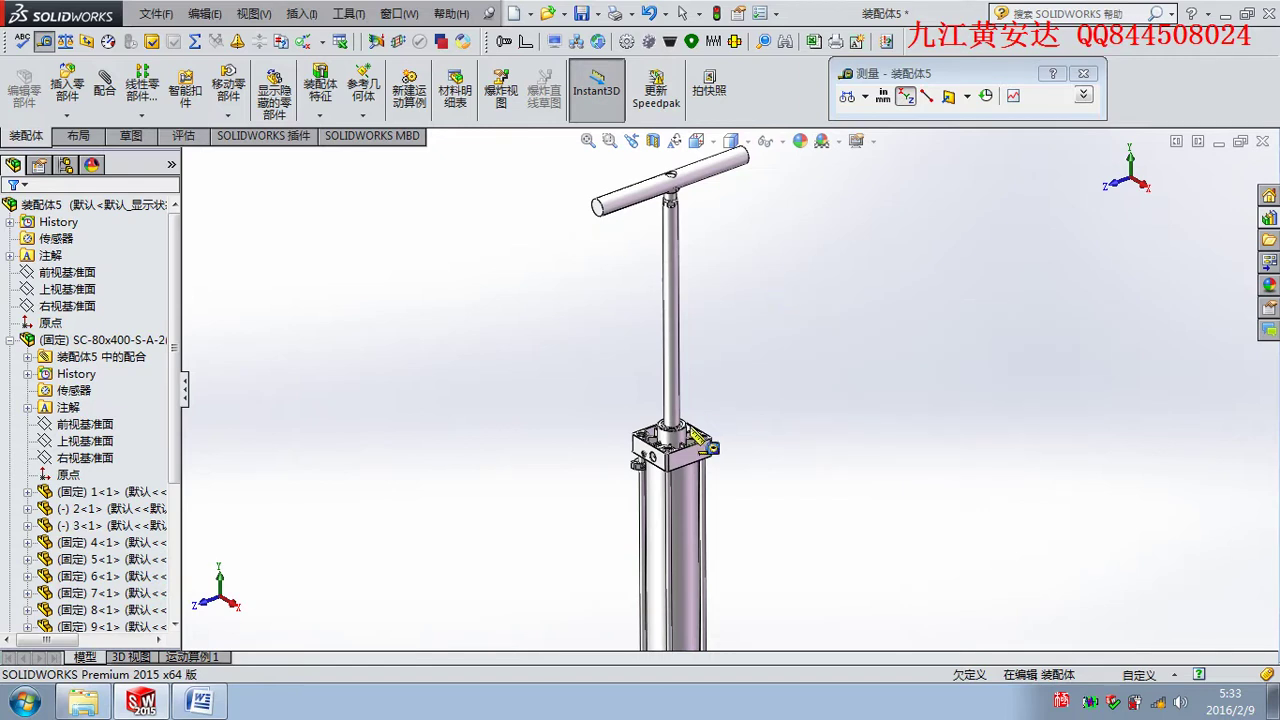
{"action": "left_click", "coordinate": [695, 453]}
{"action": "scroll", "coordinate": [740, 400], "scroll_direction": "down", "scroll_amount": 3}
{"action": "left_click", "coordinate": [660, 368]}
{"action": "mouse_move", "coordinate": [660, 368]}
{"action": "middle_mouse_down"}
{"action": "mouse_move", "coordinate": [684, 501]}
{"action": "mouse_move", "coordinate": [714, 512]}
{"action": "middle_mouse_up"}
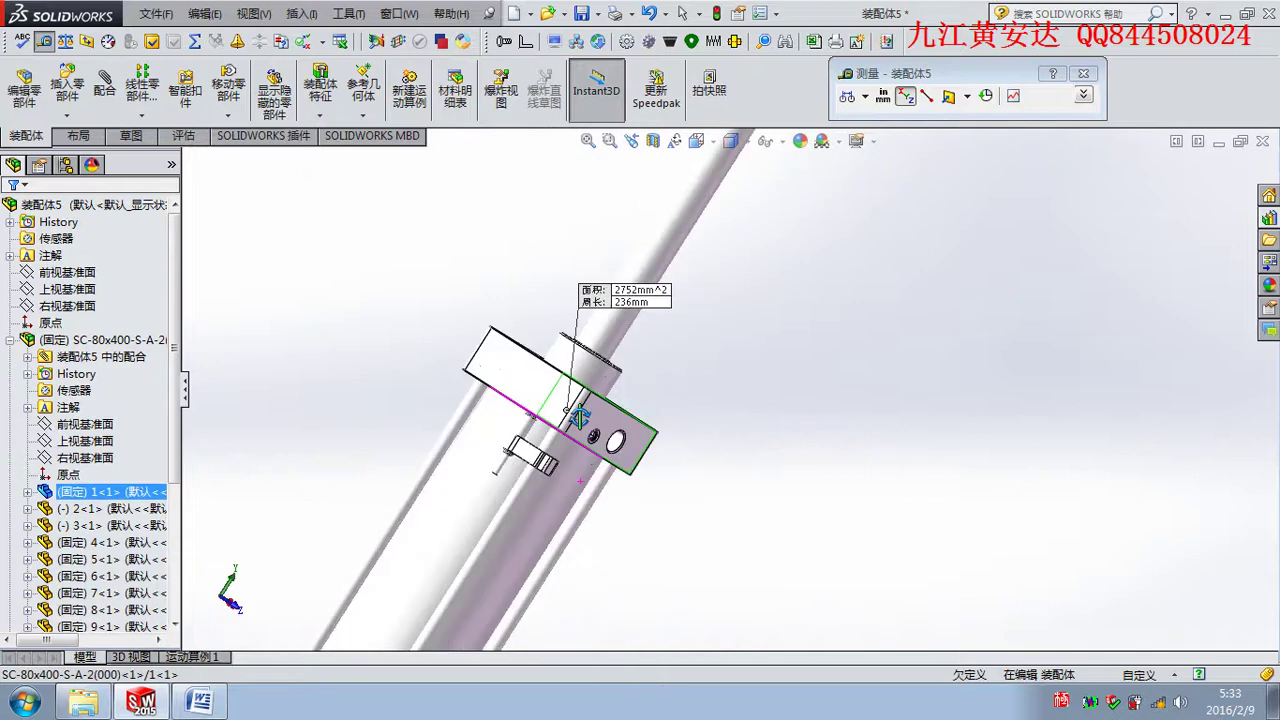
{"action": "left_click", "coordinate": [507, 366]}
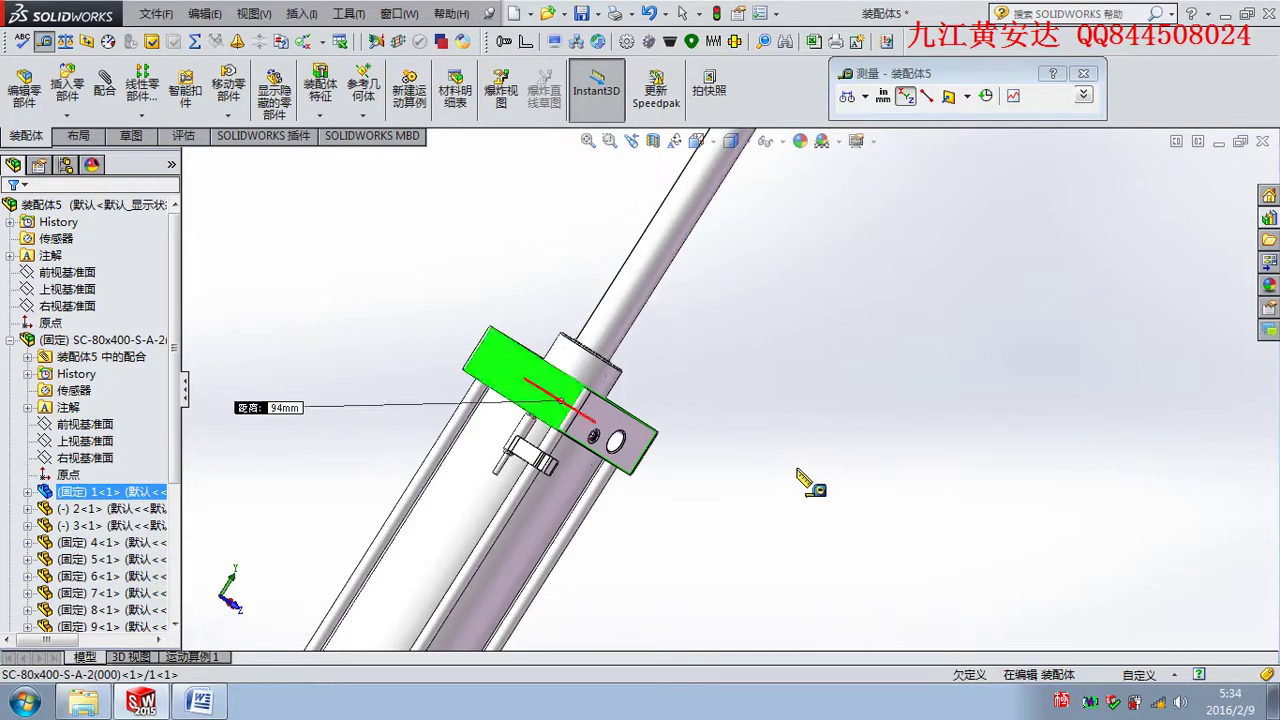
{"action": "mouse_move", "coordinate": [808, 490]}
{"action": "middle_mouse_down"}
{"action": "mouse_move", "coordinate": [720, 394]}
{"action": "mouse_move", "coordinate": [659, 462]}
{"action": "mouse_move", "coordinate": [957, 346]}
{"action": "middle_mouse_up"}
{"action": "right_click", "coordinate": [945, 290]}
{"action": "left_click", "coordinate": [1003, 246]}
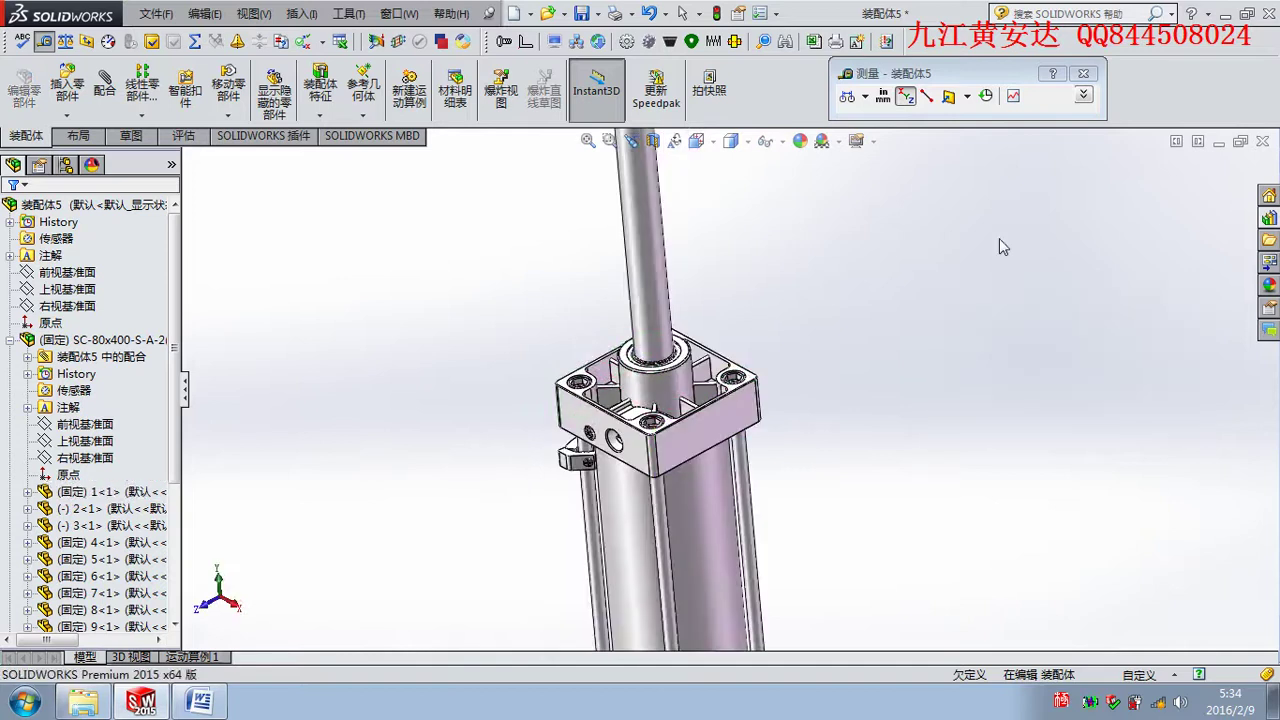
{"action": "left_click", "coordinate": [1222, 14]}
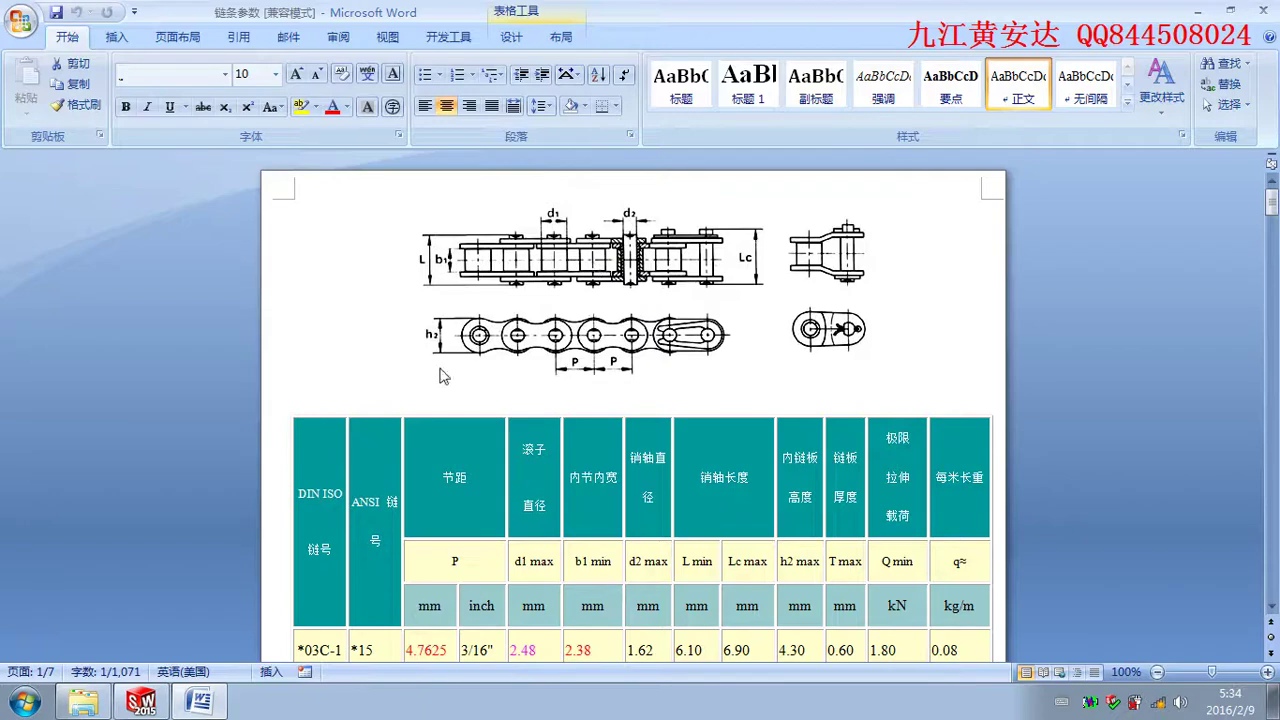
{"action": "scroll", "coordinate": [495, 525], "scroll_direction": "down", "scroll_amount": 4}
{"action": "scroll", "coordinate": [495, 525], "scroll_direction": "down", "scroll_amount": 2}
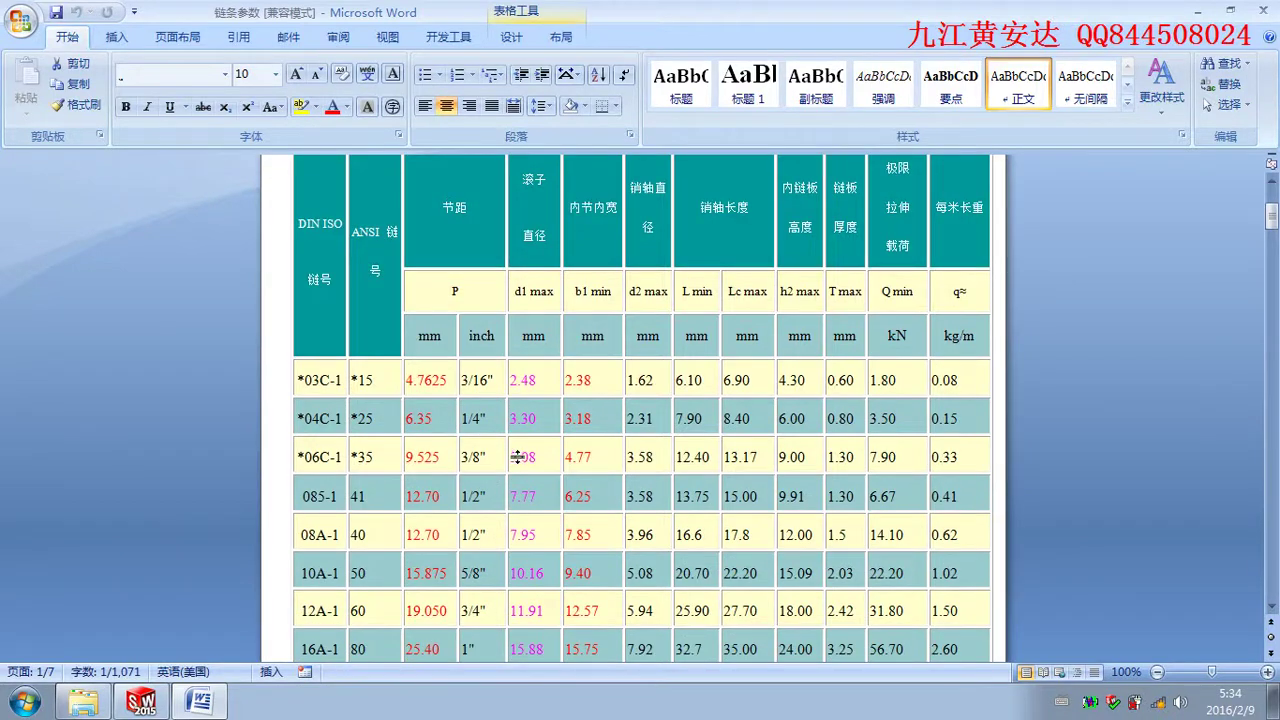
{"action": "scroll", "coordinate": [517, 457], "scroll_direction": "up", "scroll_amount": 1}
{"action": "scroll", "coordinate": [517, 457], "scroll_direction": "up", "scroll_amount": 2}
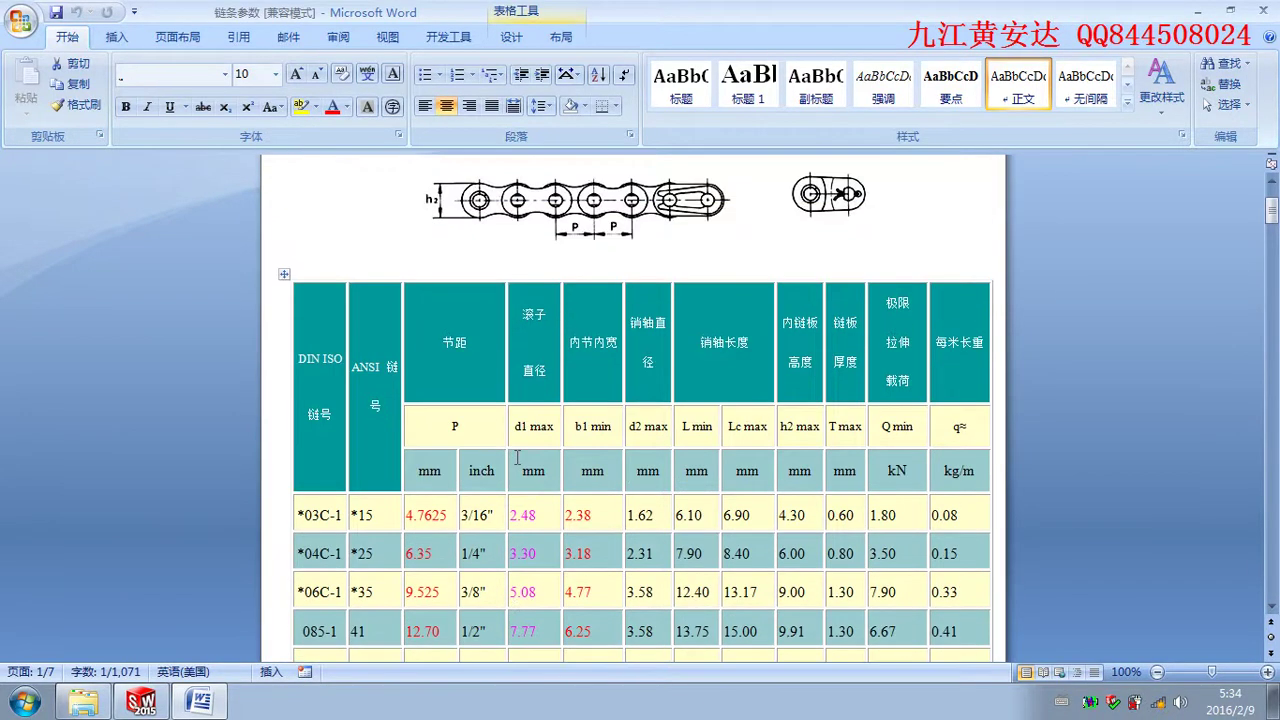
{"action": "scroll", "coordinate": [517, 457], "scroll_direction": "down", "scroll_amount": 4}
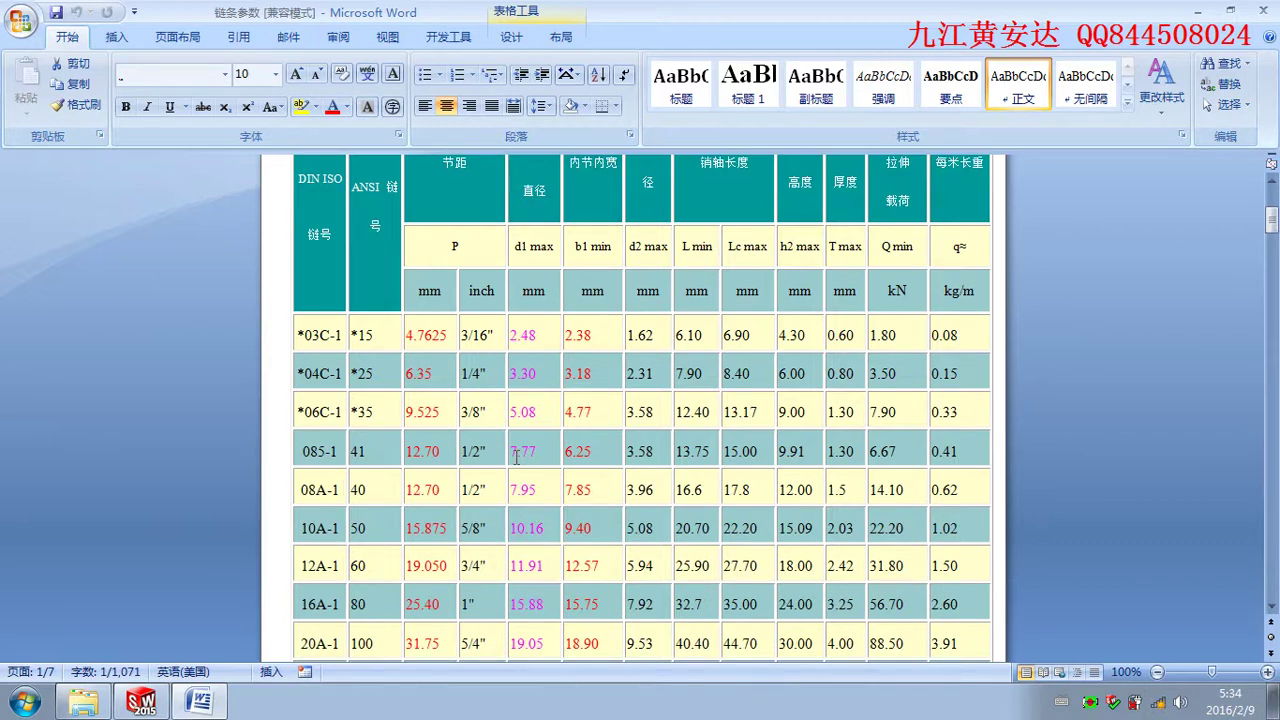
{"action": "scroll", "coordinate": [517, 457], "scroll_direction": "down", "scroll_amount": 1}
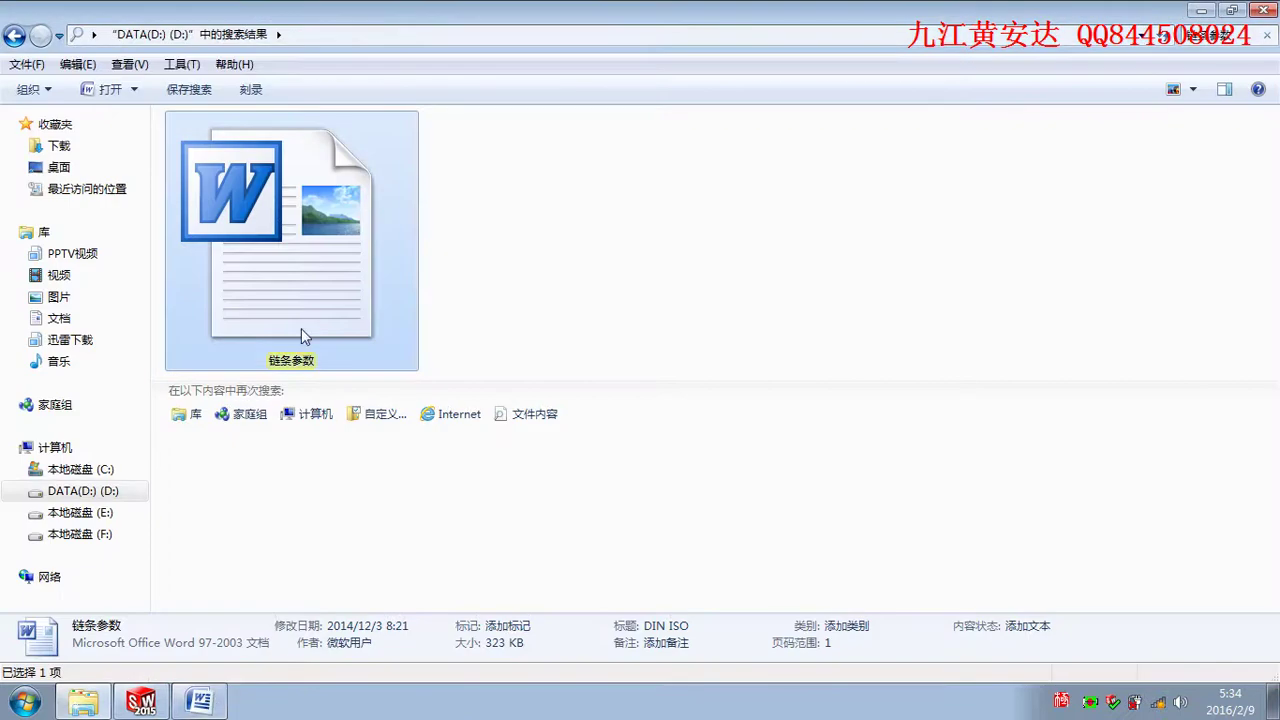
{"action": "double_click", "coordinate": [301, 330]}
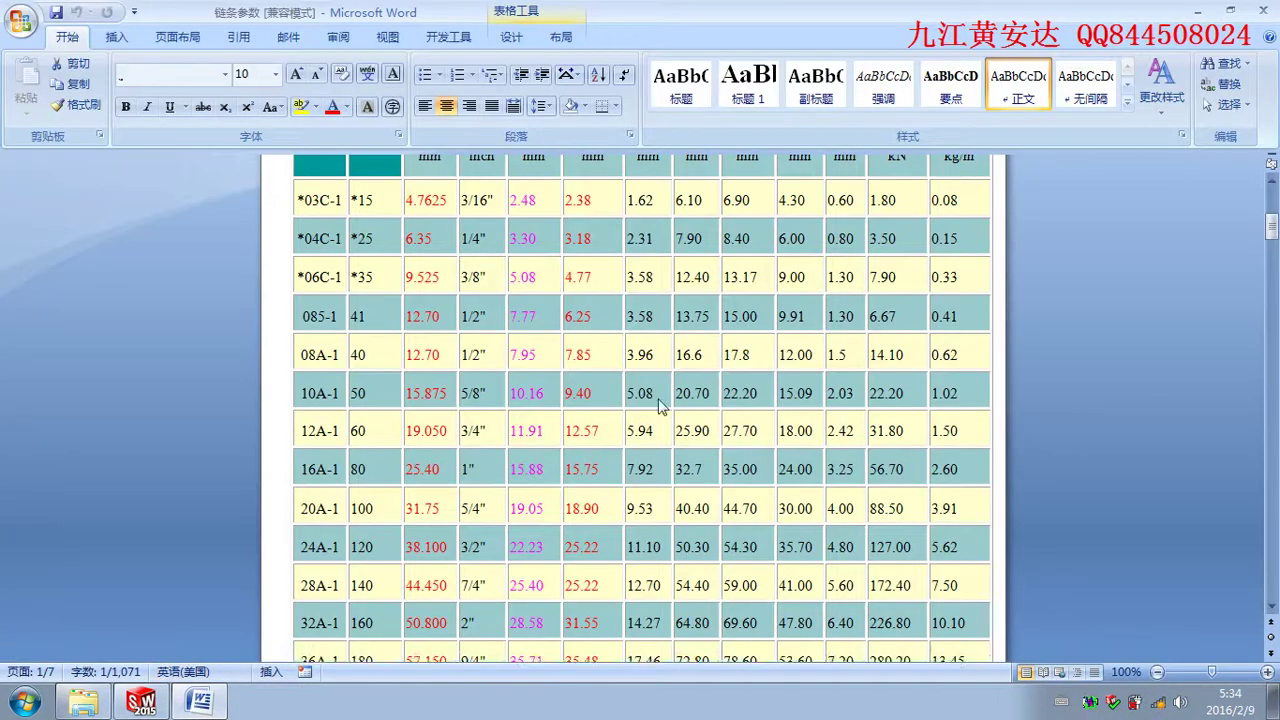
{"action": "scroll", "coordinate": [658, 403], "scroll_direction": "up", "scroll_amount": 3}
{"action": "scroll", "coordinate": [657, 402], "scroll_direction": "up", "scroll_amount": 3}
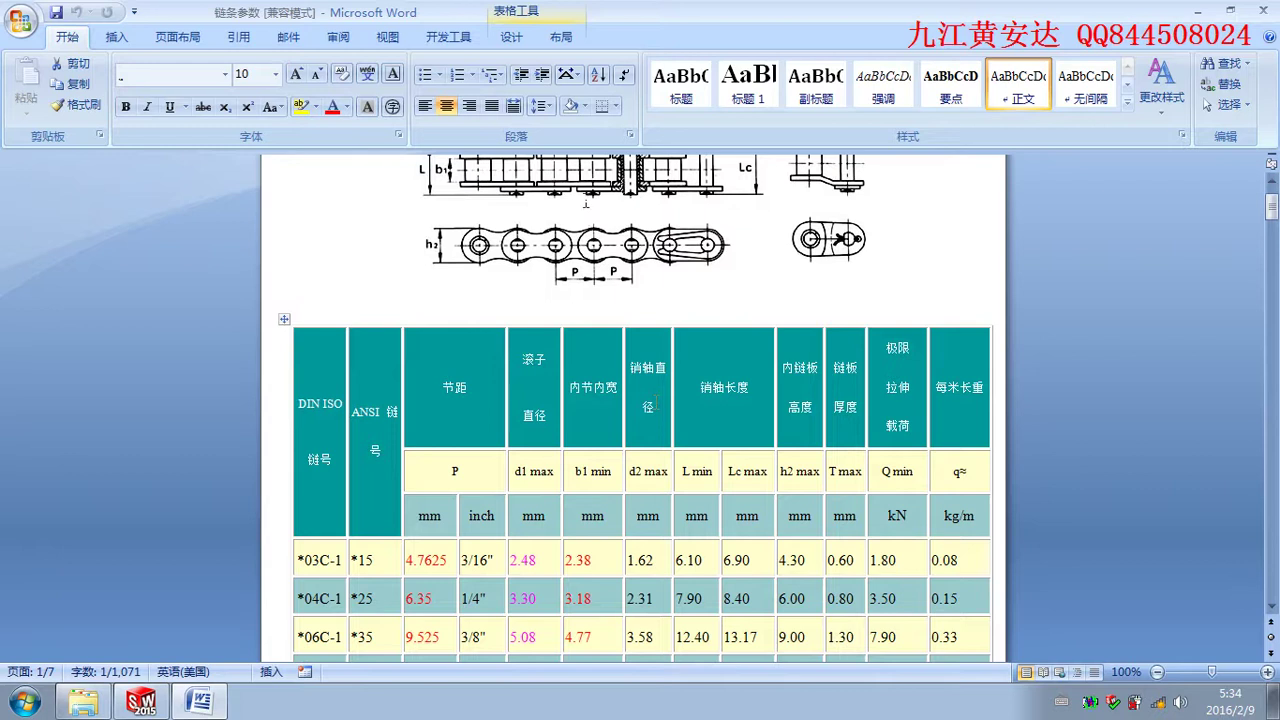
{"action": "scroll", "coordinate": [500, 457], "scroll_direction": "down", "scroll_amount": 3}
{"action": "scroll", "coordinate": [491, 437], "scroll_direction": "down", "scroll_amount": 1}
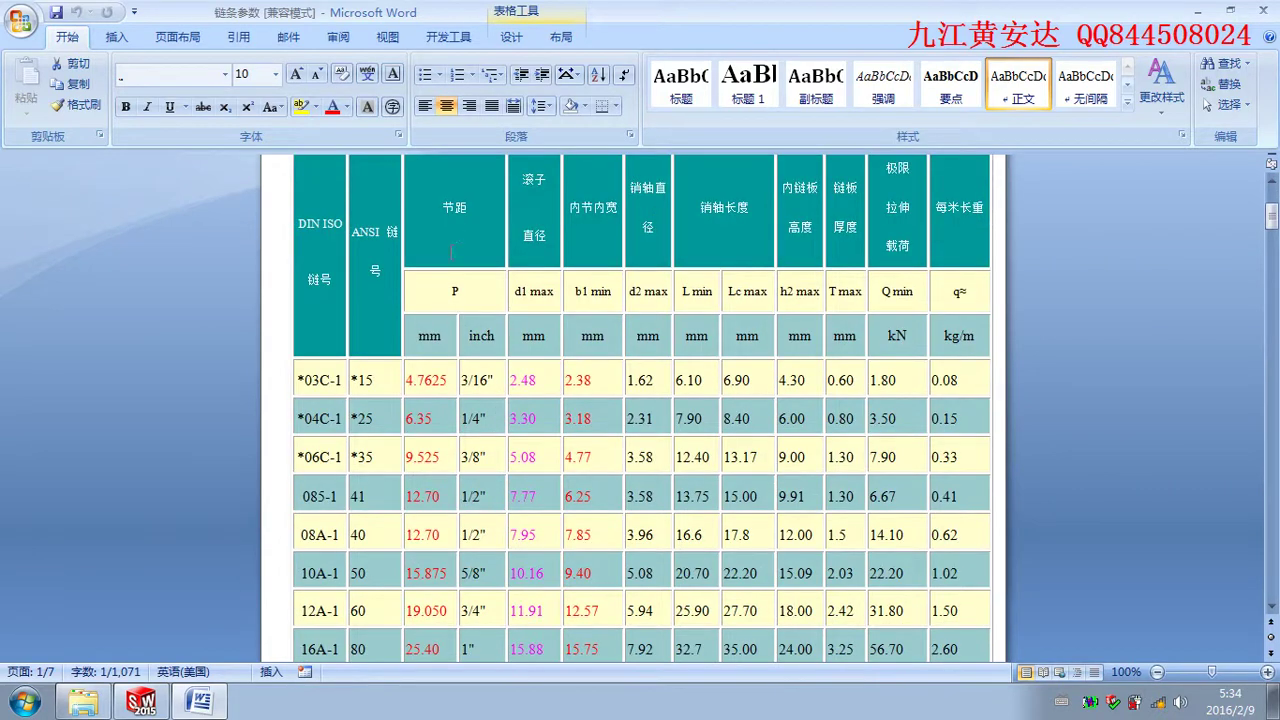
{"action": "scroll", "coordinate": [382, 489], "scroll_direction": "down", "scroll_amount": 3}
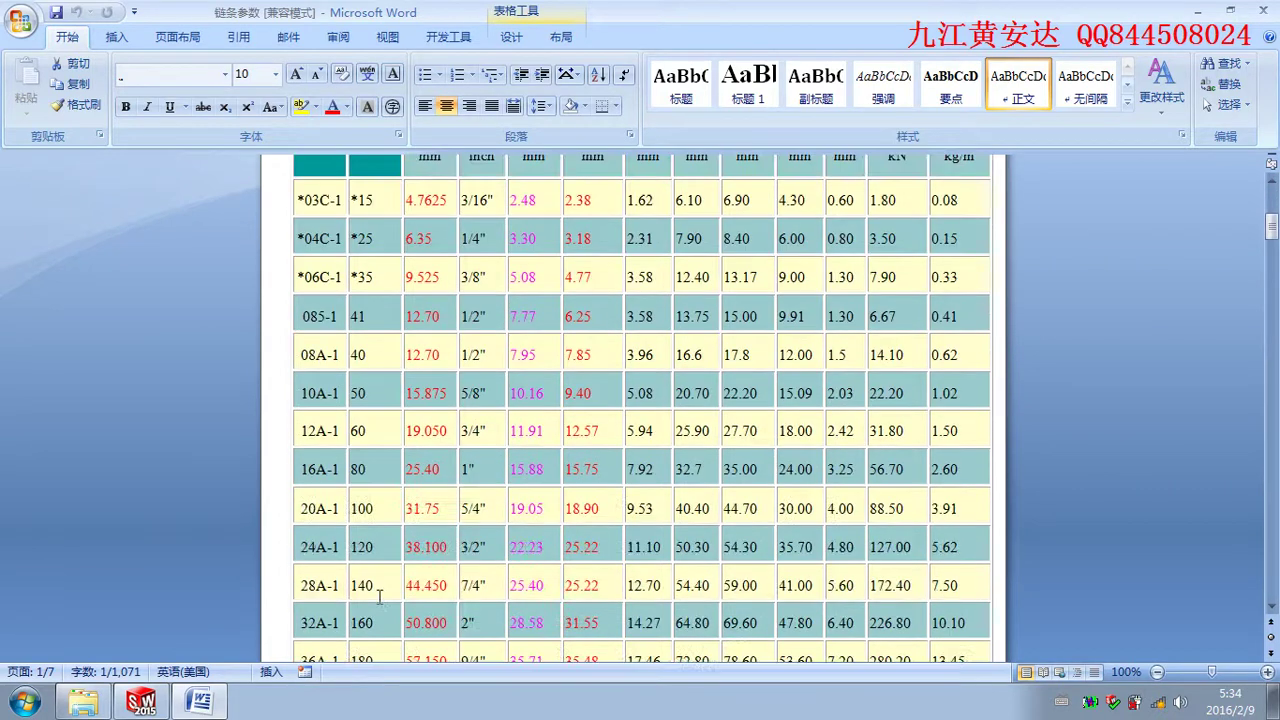
{"action": "scroll", "coordinate": [402, 543], "scroll_direction": "up", "scroll_amount": 3}
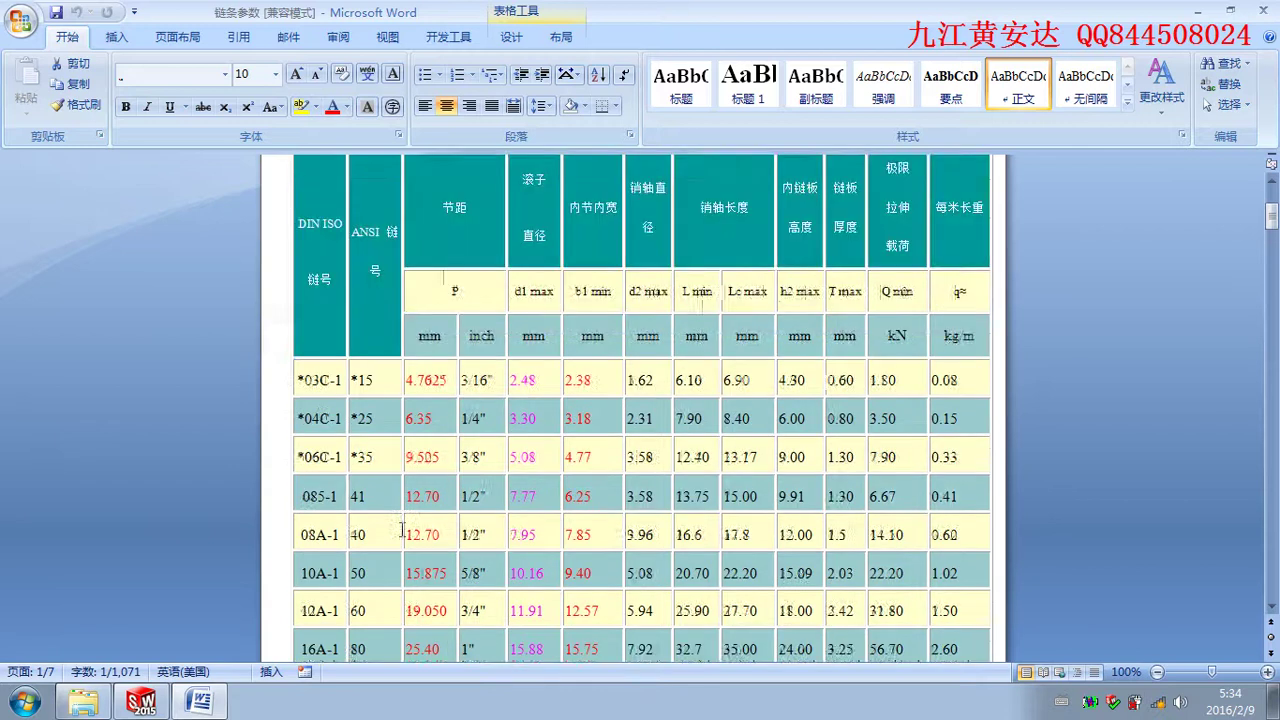
{"action": "scroll", "coordinate": [402, 540], "scroll_direction": "up", "scroll_amount": 1}
{"action": "scroll", "coordinate": [402, 530], "scroll_direction": "up", "scroll_amount": 1}
{"action": "scroll", "coordinate": [403, 527], "scroll_direction": "up", "scroll_amount": 1}
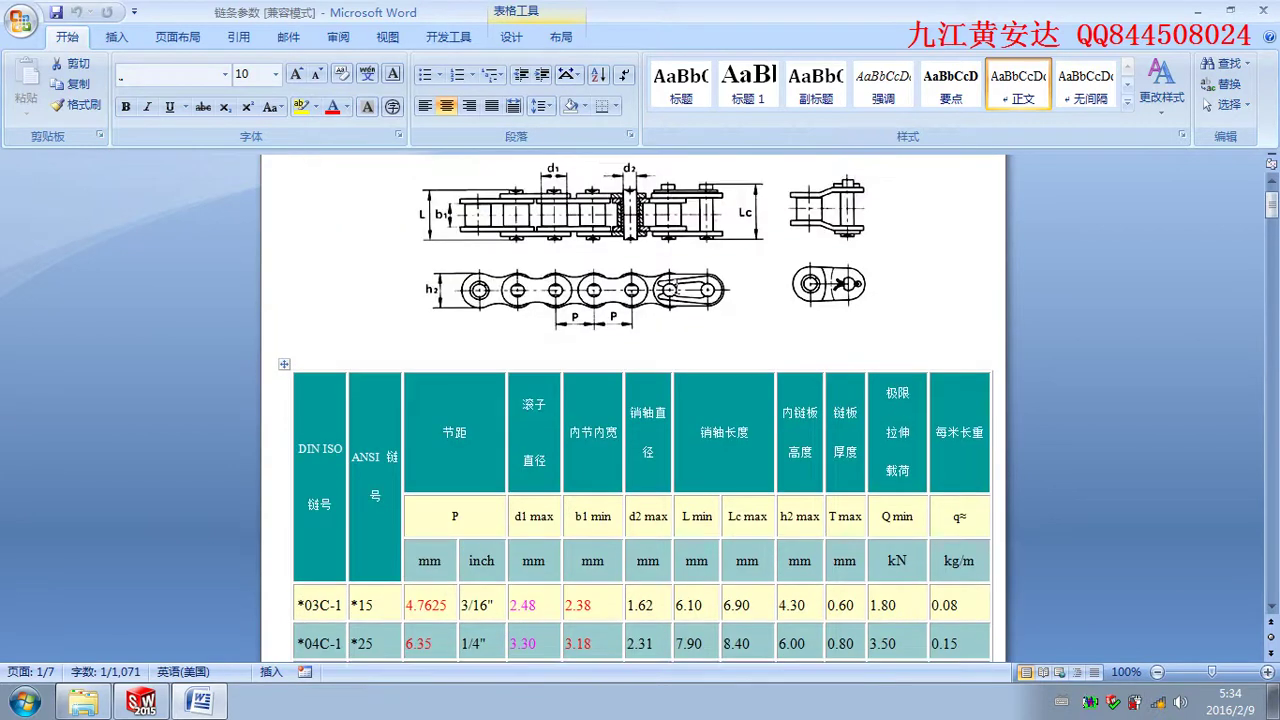
{"action": "scroll", "coordinate": [455, 465], "scroll_direction": "down", "scroll_amount": 3}
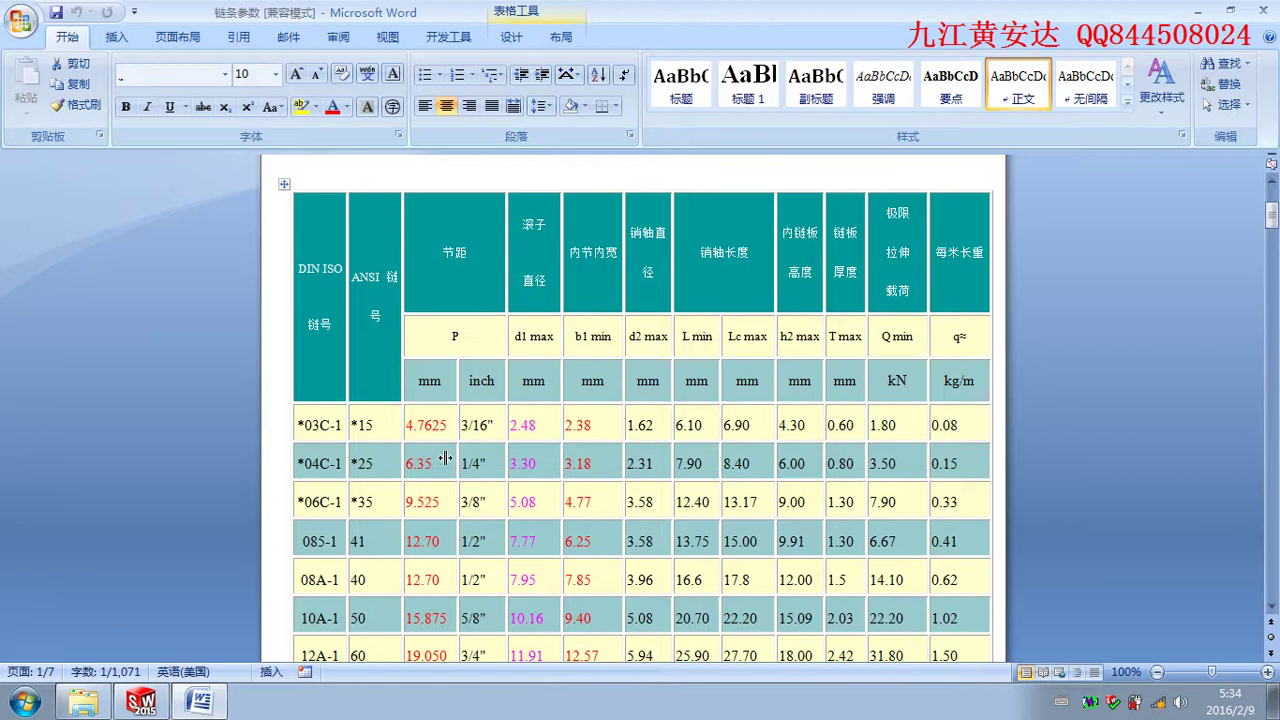
{"action": "scroll", "coordinate": [445, 458], "scroll_direction": "down", "scroll_amount": 3}
Select cells of the *06C-1 row in the Word chain parameter table.
{"action": "left_click", "coordinate": [490, 478]}
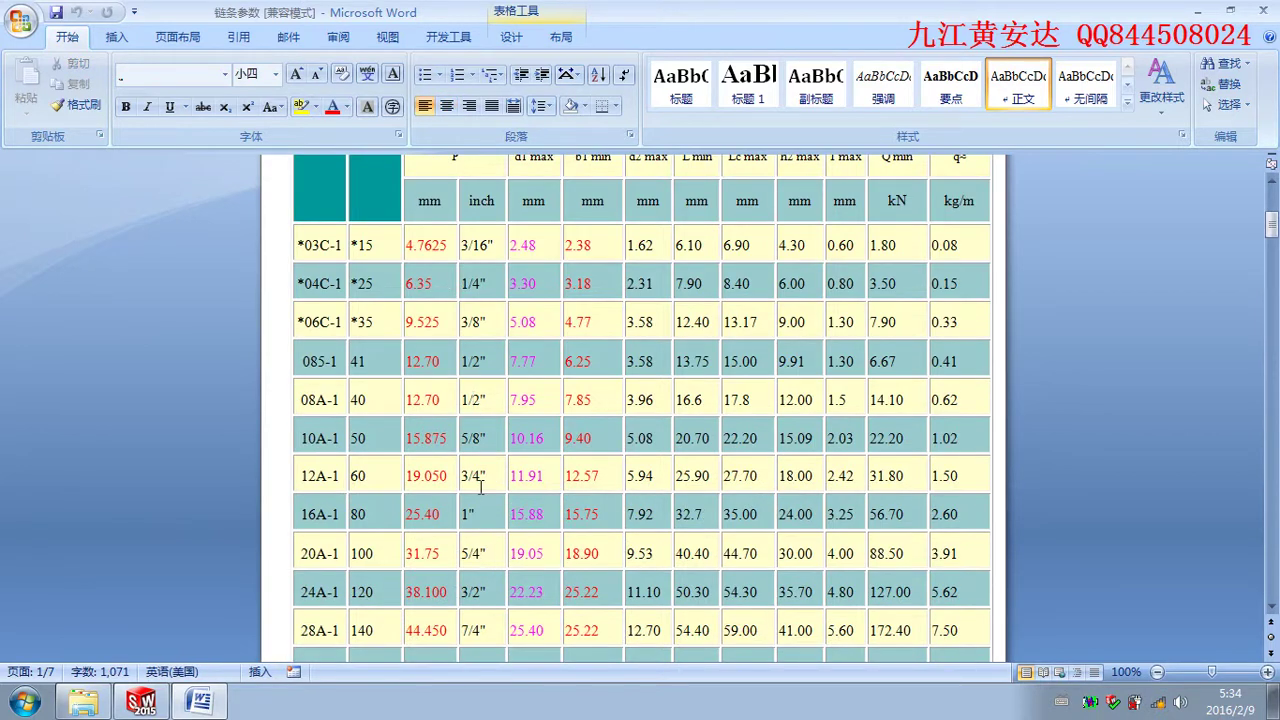
{"action": "key", "text": "Down"}
{"action": "key", "text": "Down"}
{"action": "left_click_drag", "start_coordinate": [480, 322], "coordinate": [292, 303]}
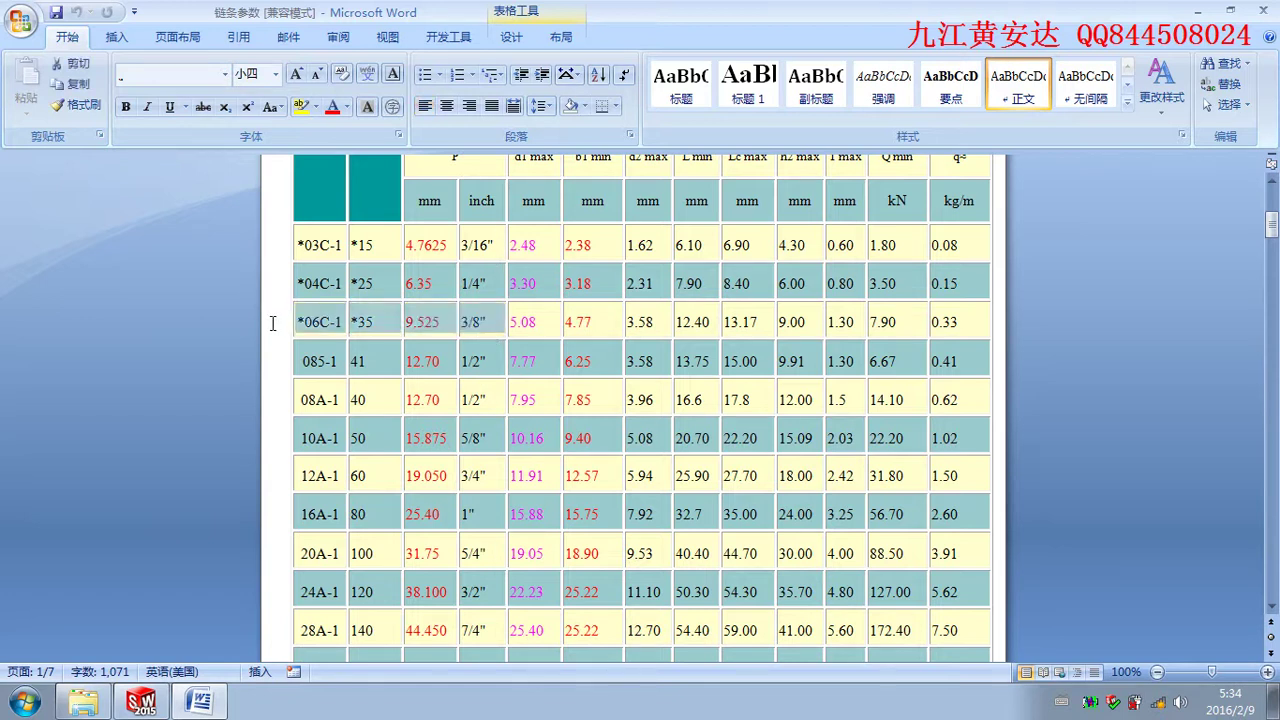
{"action": "left_click", "coordinate": [272, 323]}
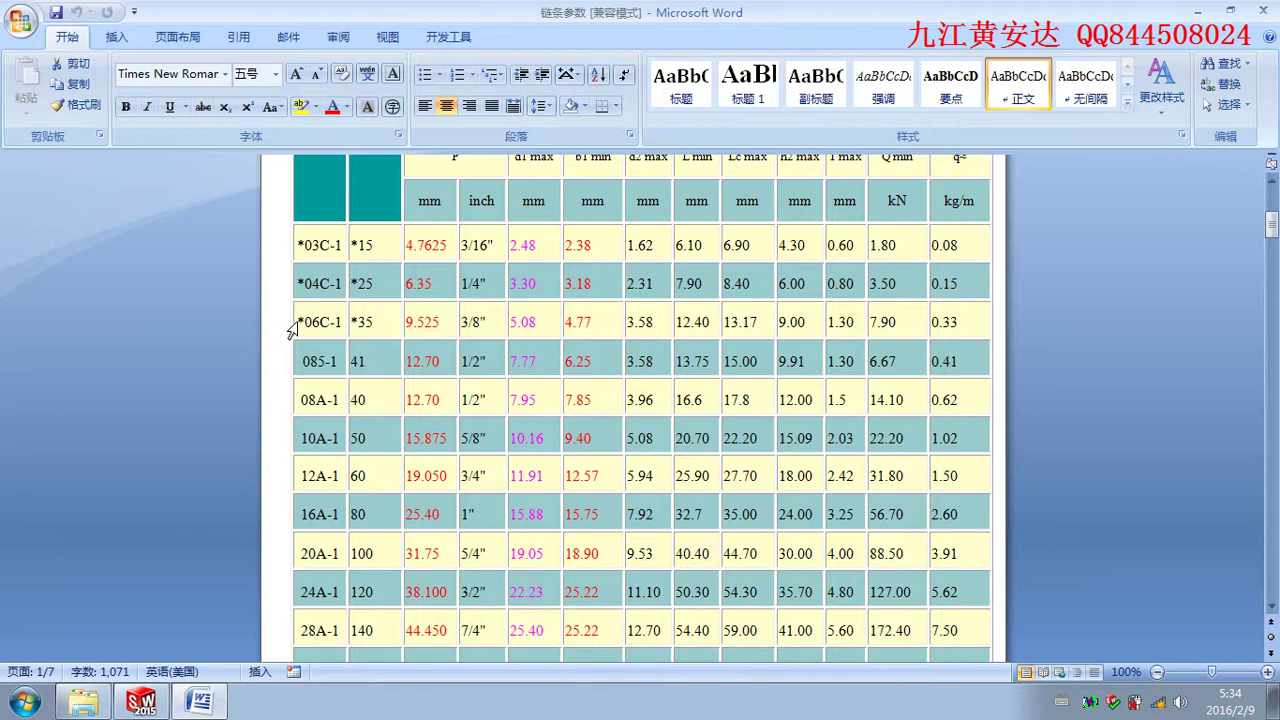
{"action": "mouse_move", "coordinate": [296, 322]}
{"action": "left_mouse_down"}
{"action": "mouse_move", "coordinate": [1062, 324]}
{"action": "mouse_move", "coordinate": [1007, 329]}
{"action": "left_mouse_up"}
{"action": "left_click", "coordinate": [980, 323]}
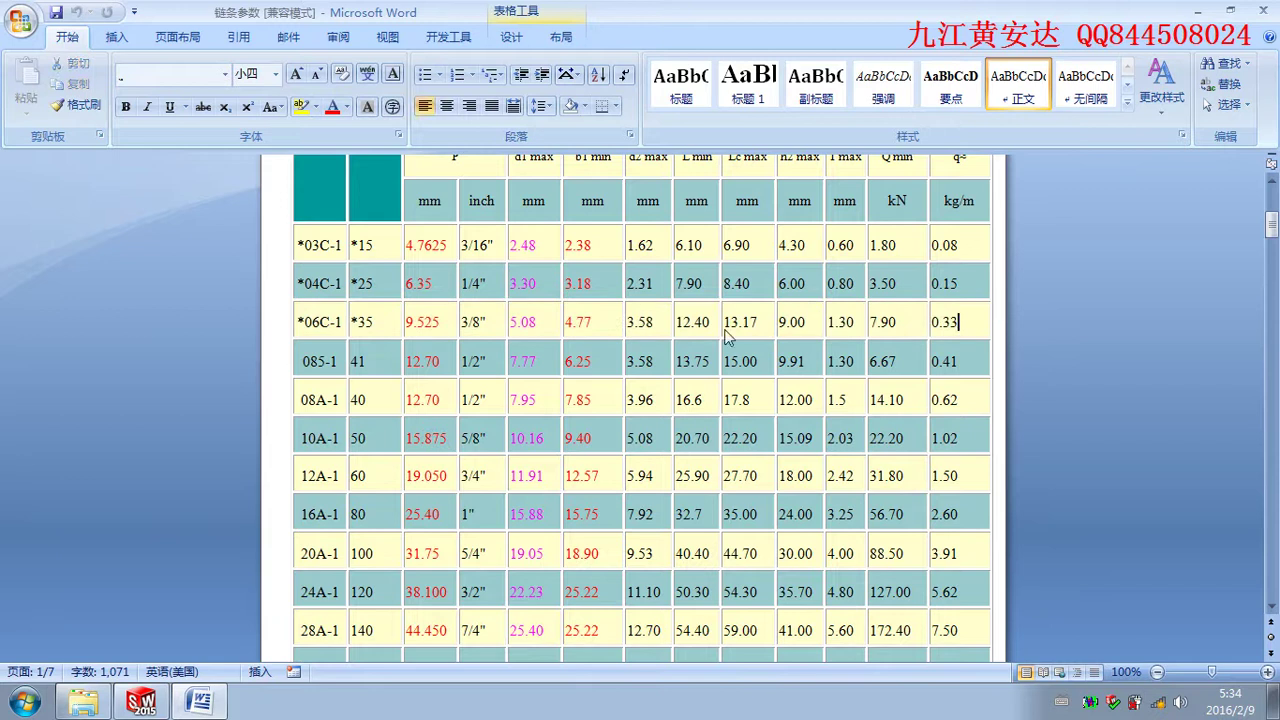
{"action": "left_click", "coordinate": [251, 324]}
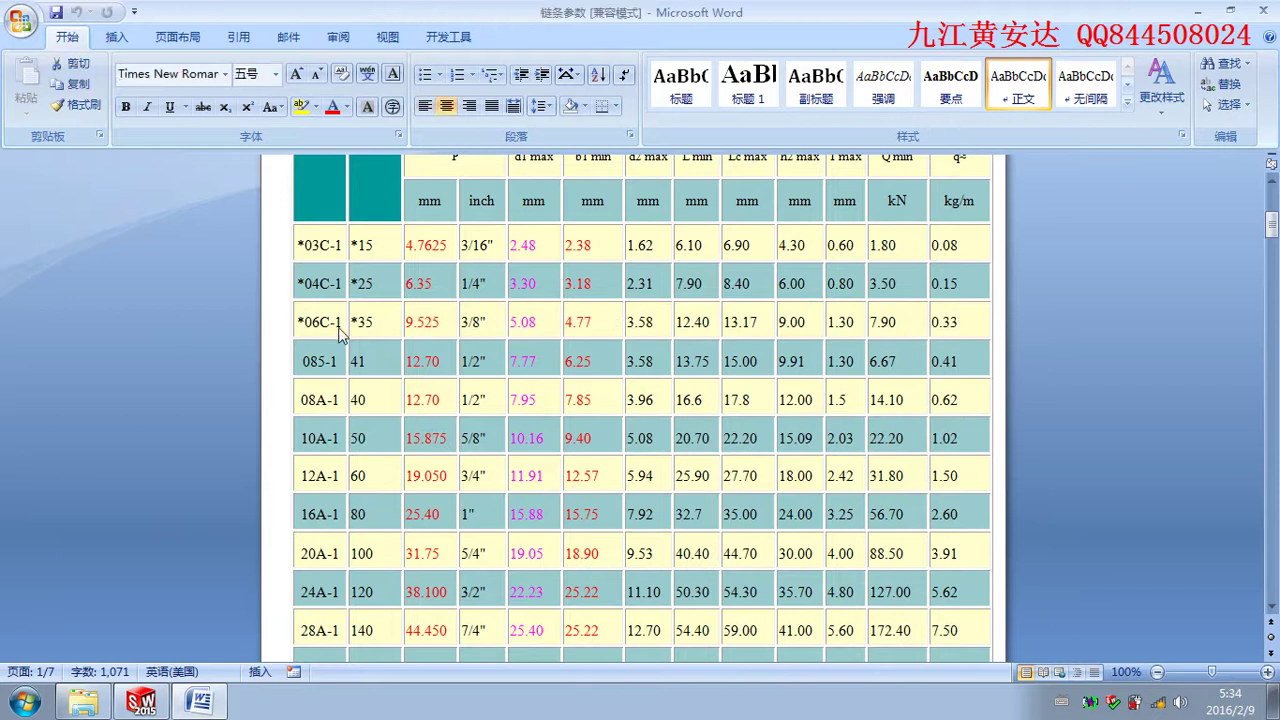
{"action": "scroll", "coordinate": [783, 386], "scroll_direction": "up", "scroll_amount": 3}
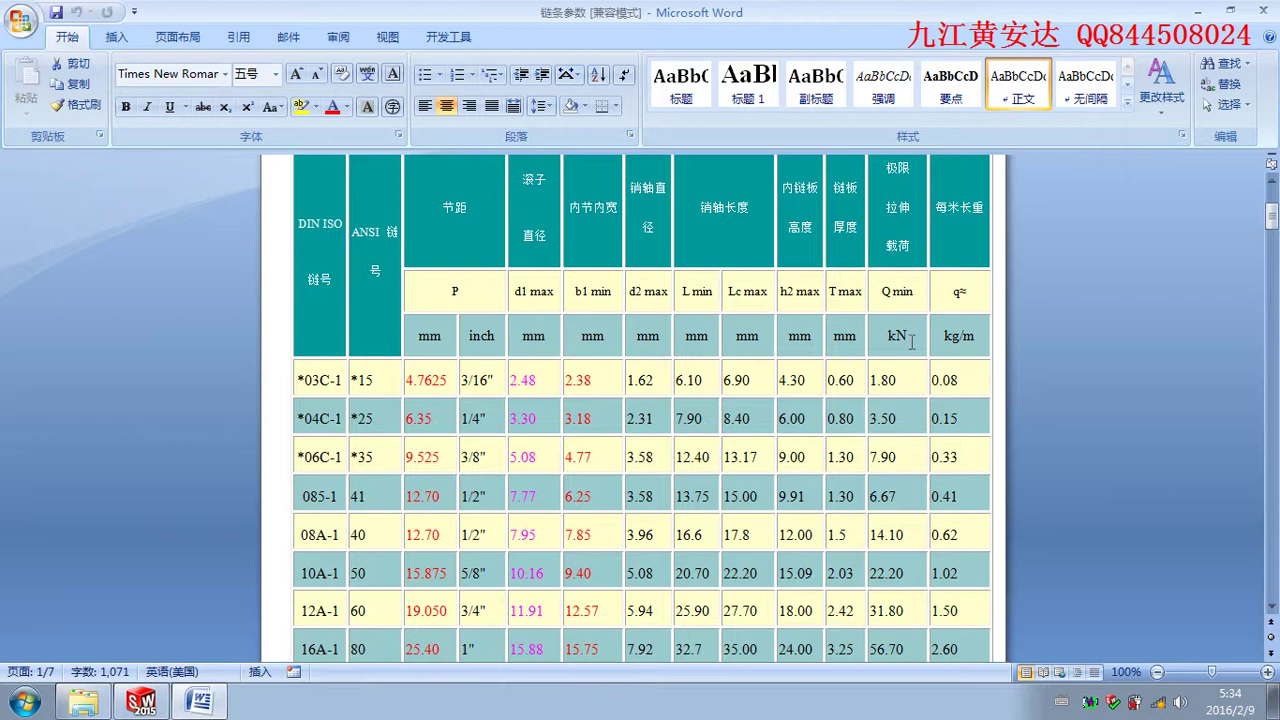
Select the 6.67, 2.03 and 22.20 values and the 10A-1 row, then minimise Word.
{"action": "left_click", "coordinate": [911, 416]}
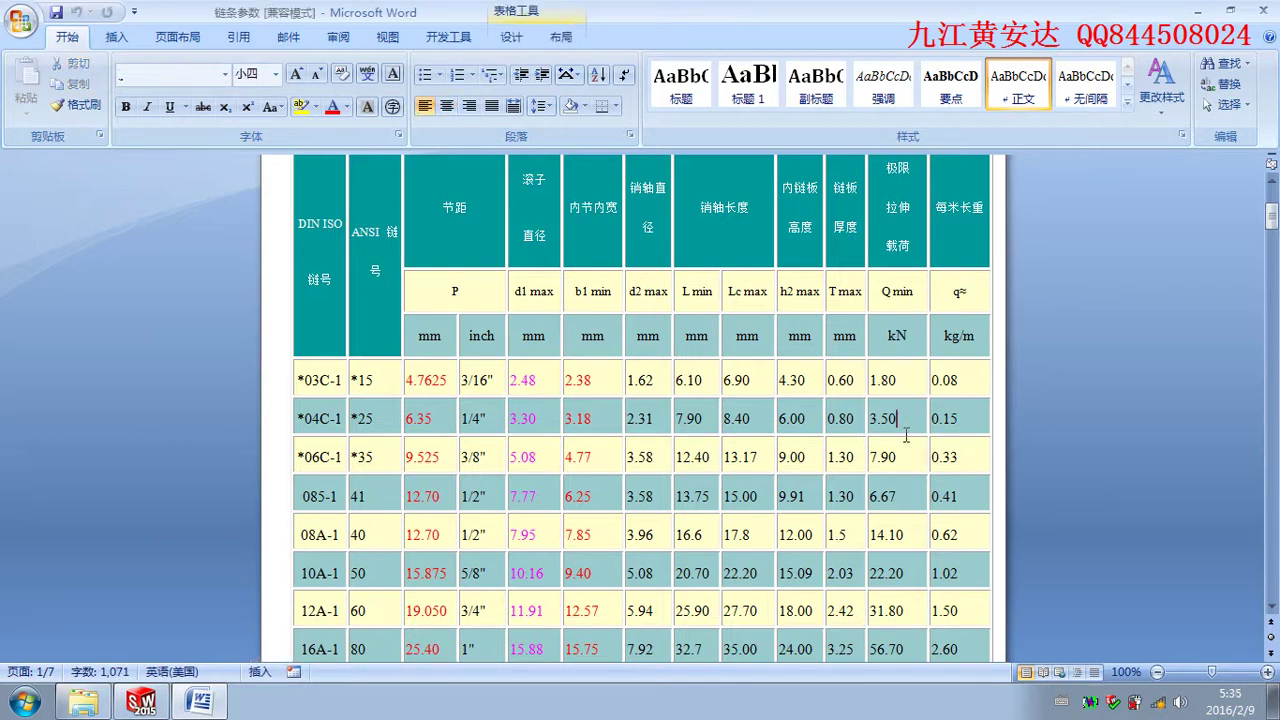
{"action": "scroll", "coordinate": [906, 434], "scroll_direction": "down", "scroll_amount": 3}
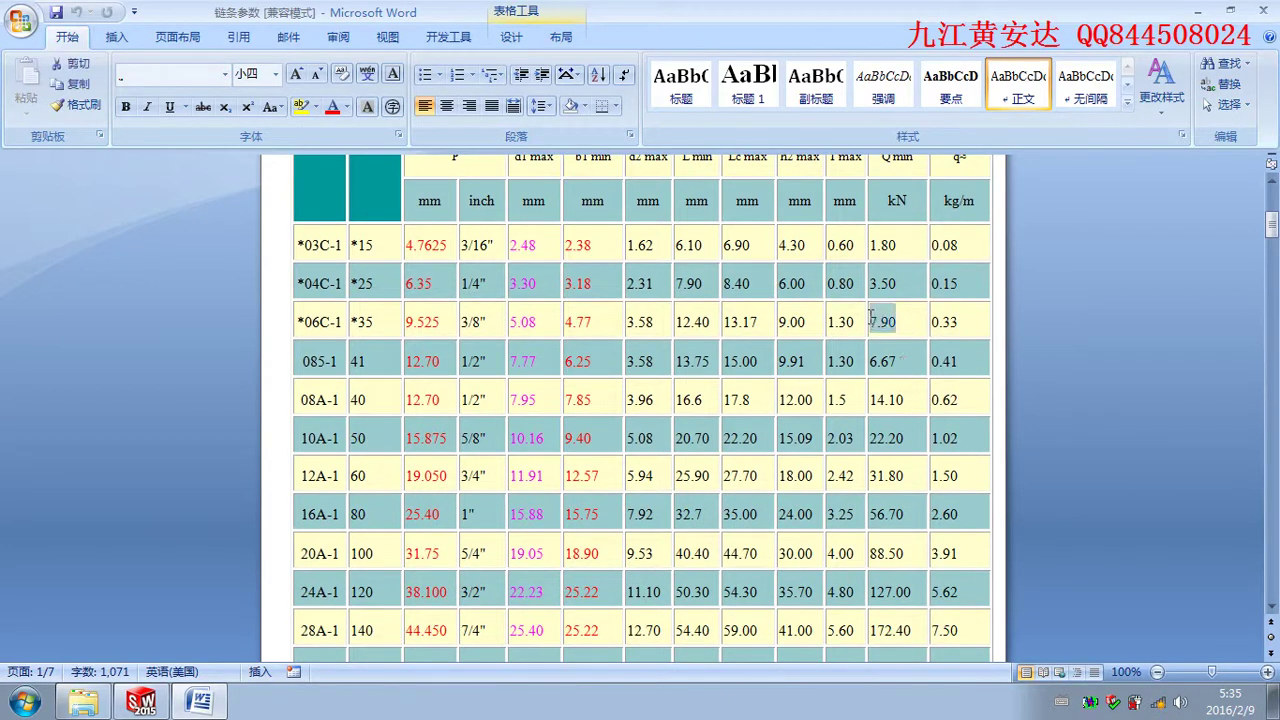
{"action": "mouse_move", "coordinate": [897, 362]}
{"action": "left_mouse_down"}
{"action": "mouse_move", "coordinate": [880, 362]}
{"action": "mouse_move", "coordinate": [893, 401]}
{"action": "left_mouse_up"}
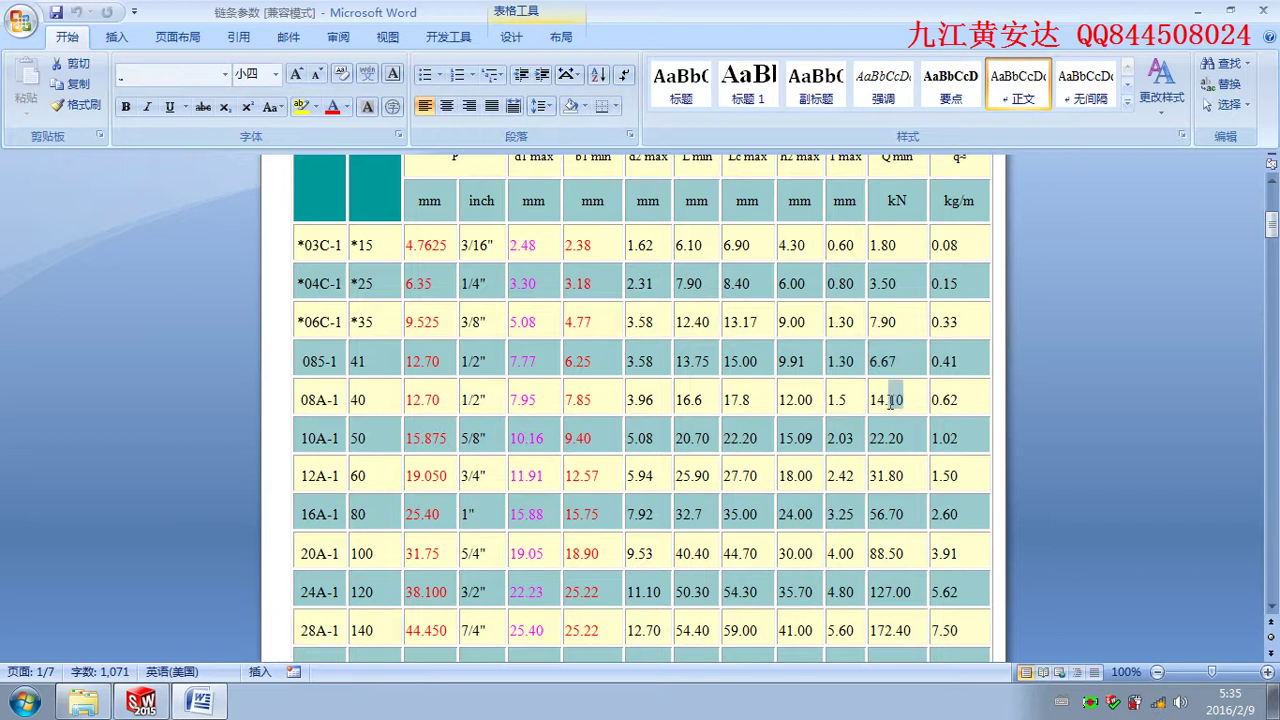
{"action": "left_click_drag", "start_coordinate": [900, 443], "coordinate": [845, 438]}
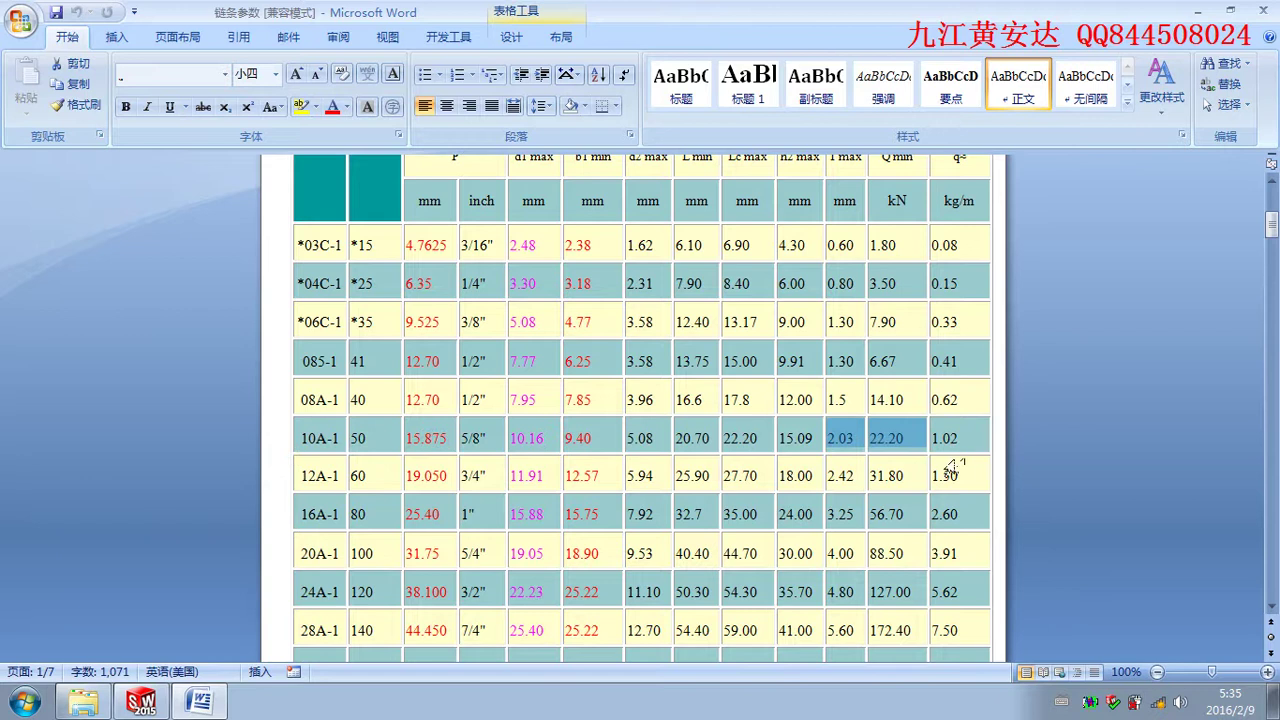
{"action": "left_click", "coordinate": [246, 442]}
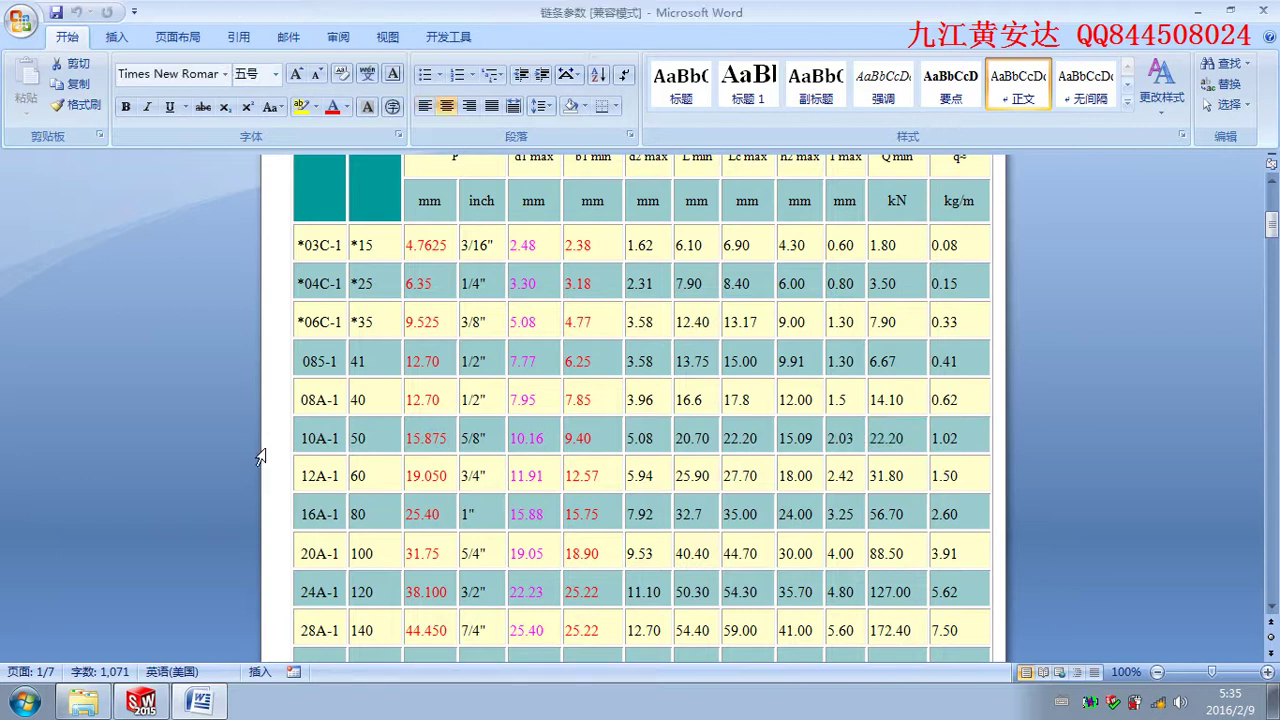
{"action": "left_click", "coordinate": [280, 447]}
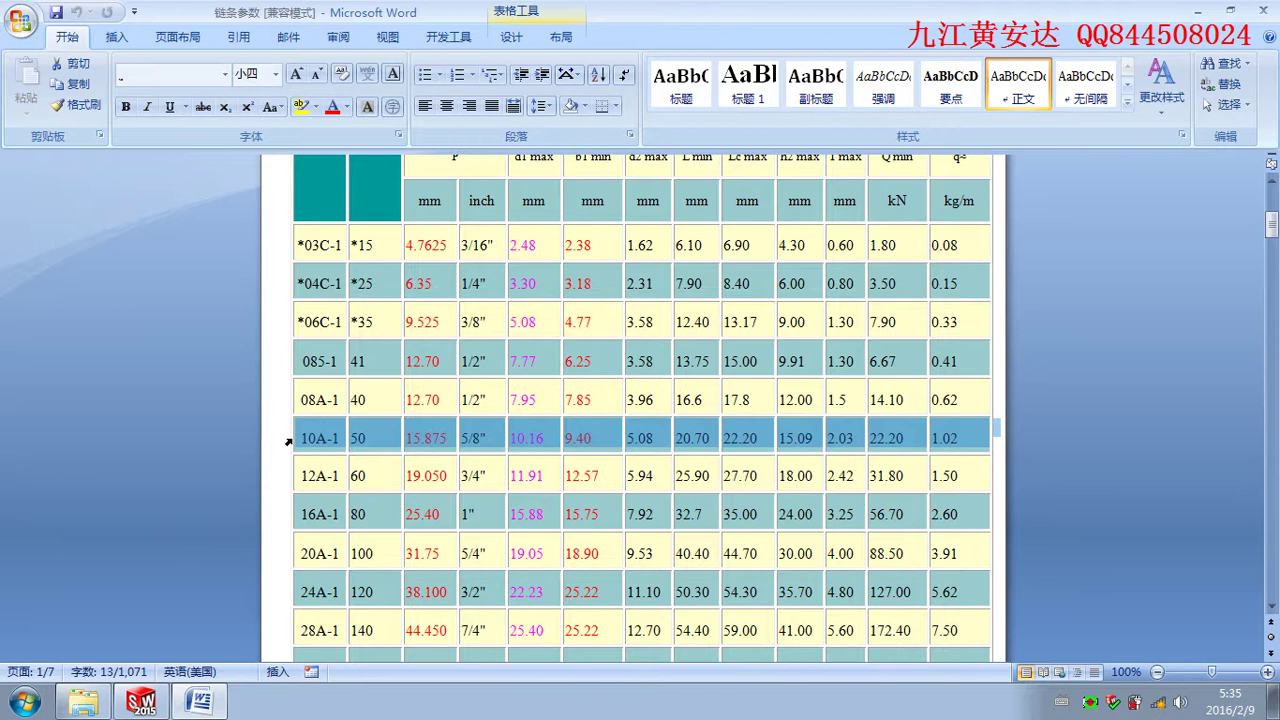
{"action": "left_click", "coordinate": [490, 517]}
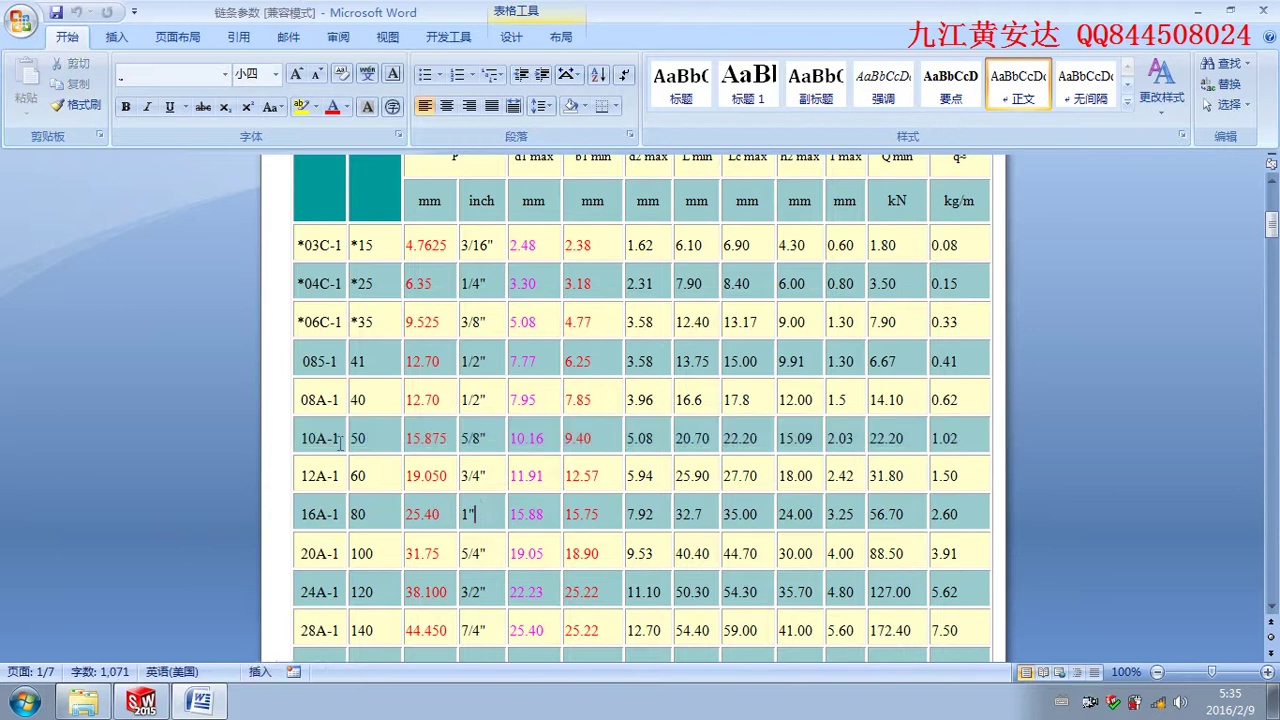
{"action": "left_click", "coordinate": [288, 442]}
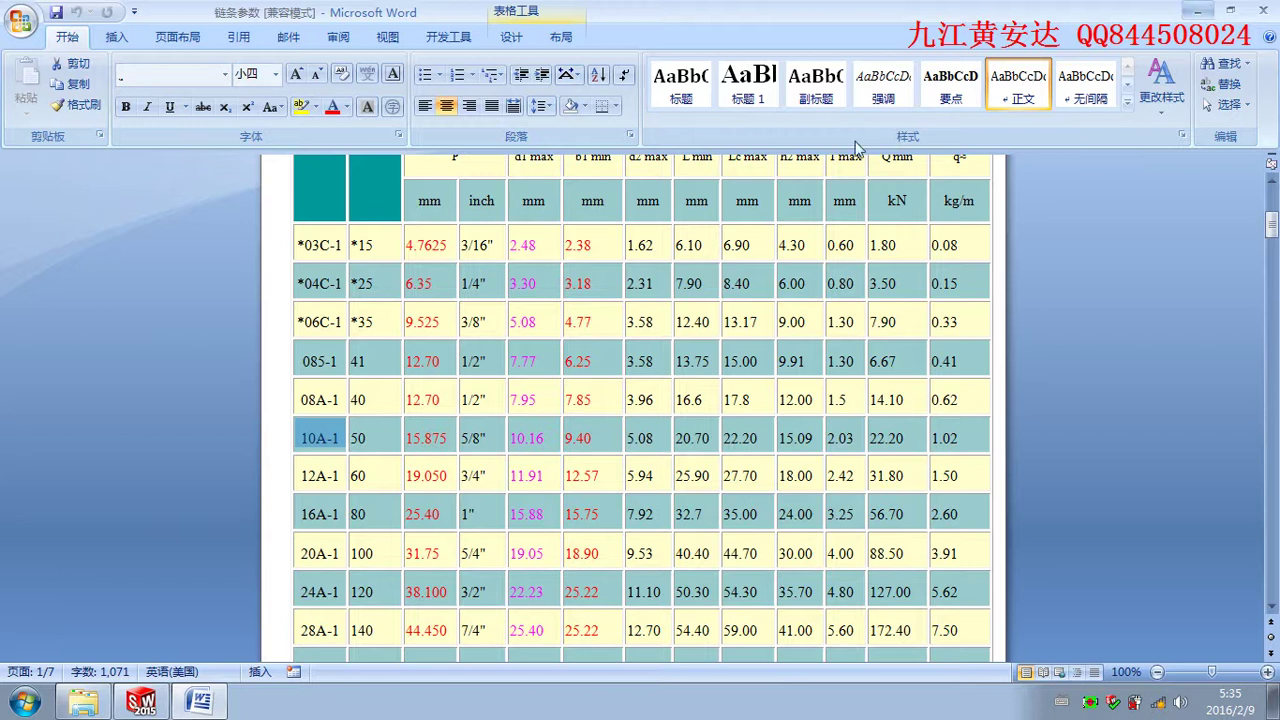
{"action": "left_click", "coordinate": [1207, 16]}
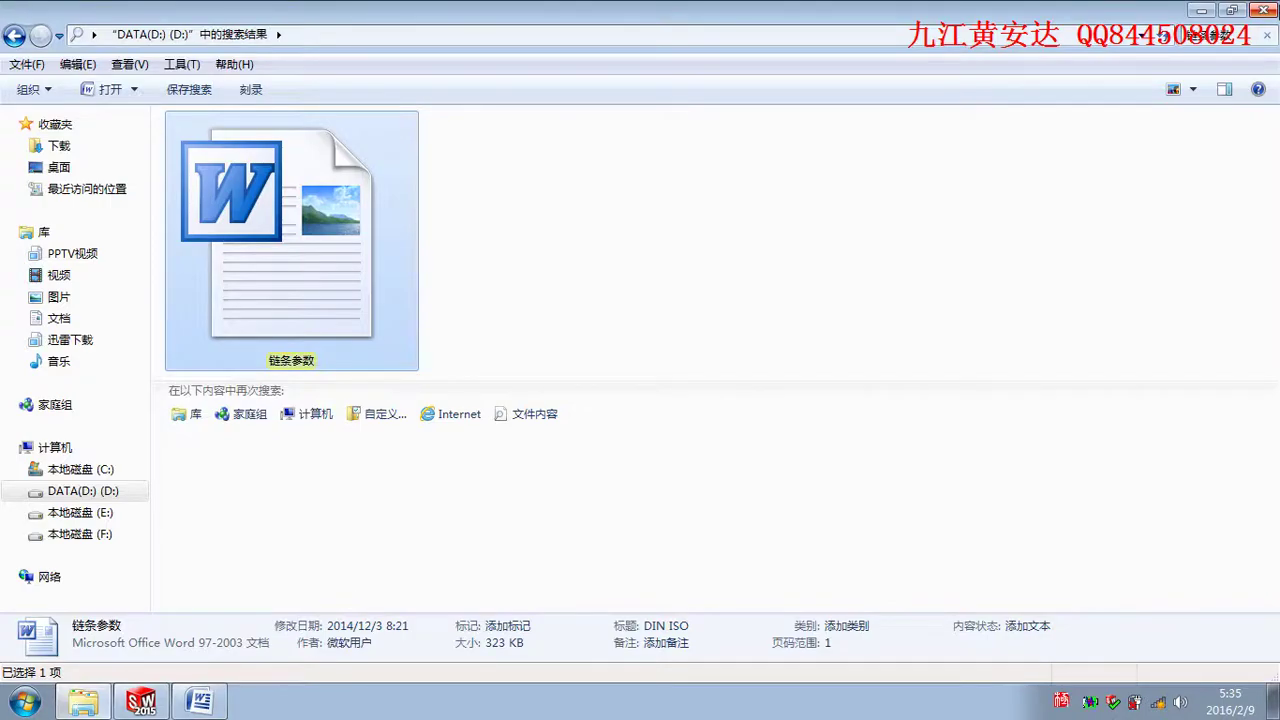
Launch the MISUMI 3D CAD Catalog and open the Misumi > 公制 folder.
{"action": "left_click", "coordinate": [1203, 12]}
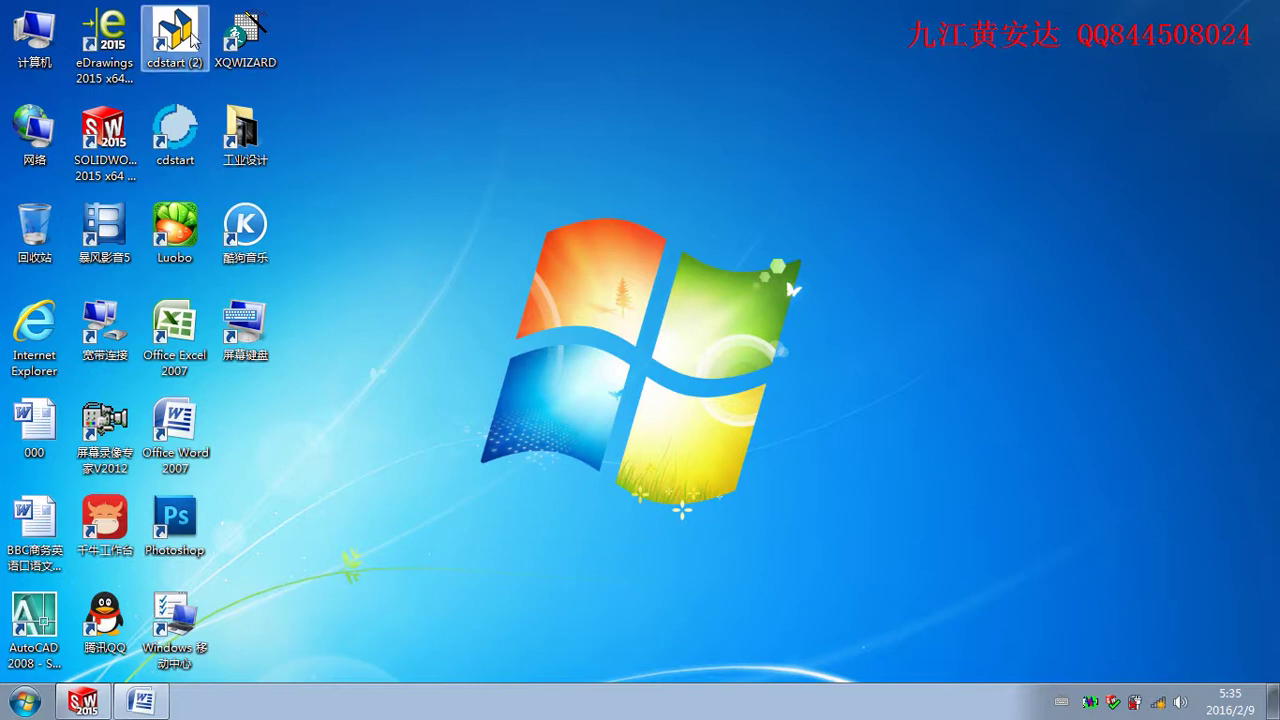
{"action": "double_click", "coordinate": [175, 40]}
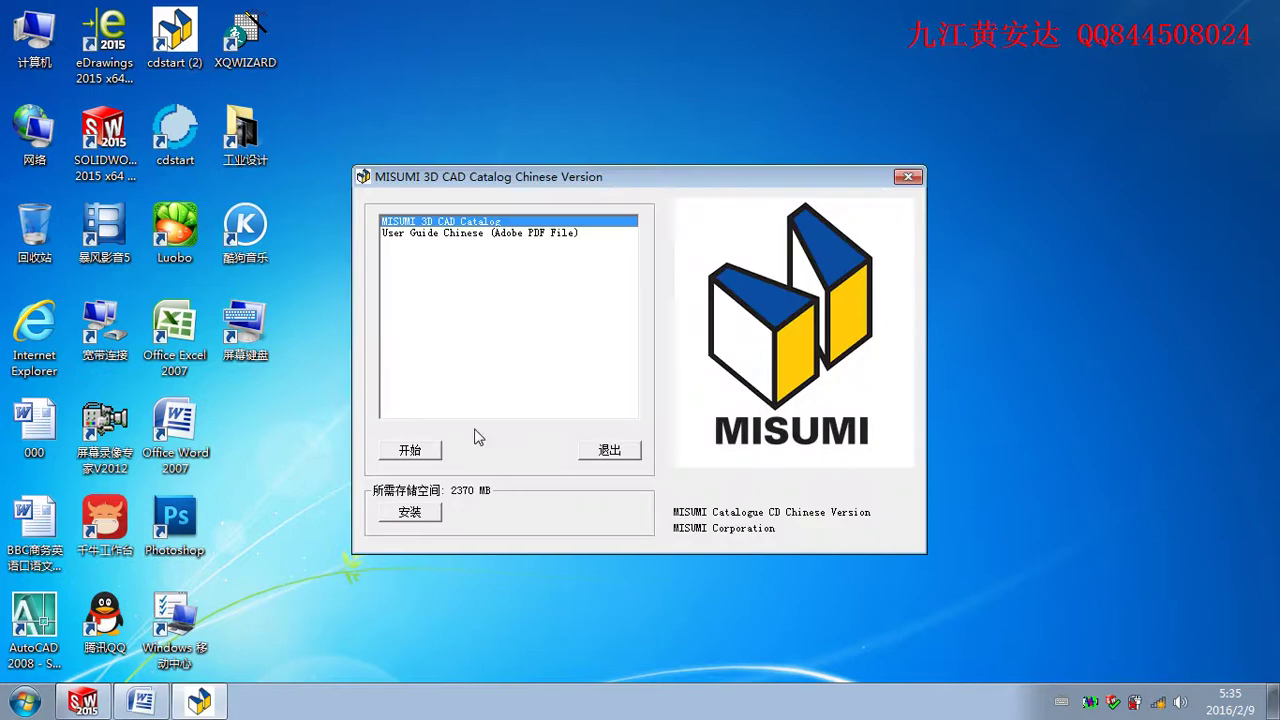
{"action": "left_click", "coordinate": [425, 451]}
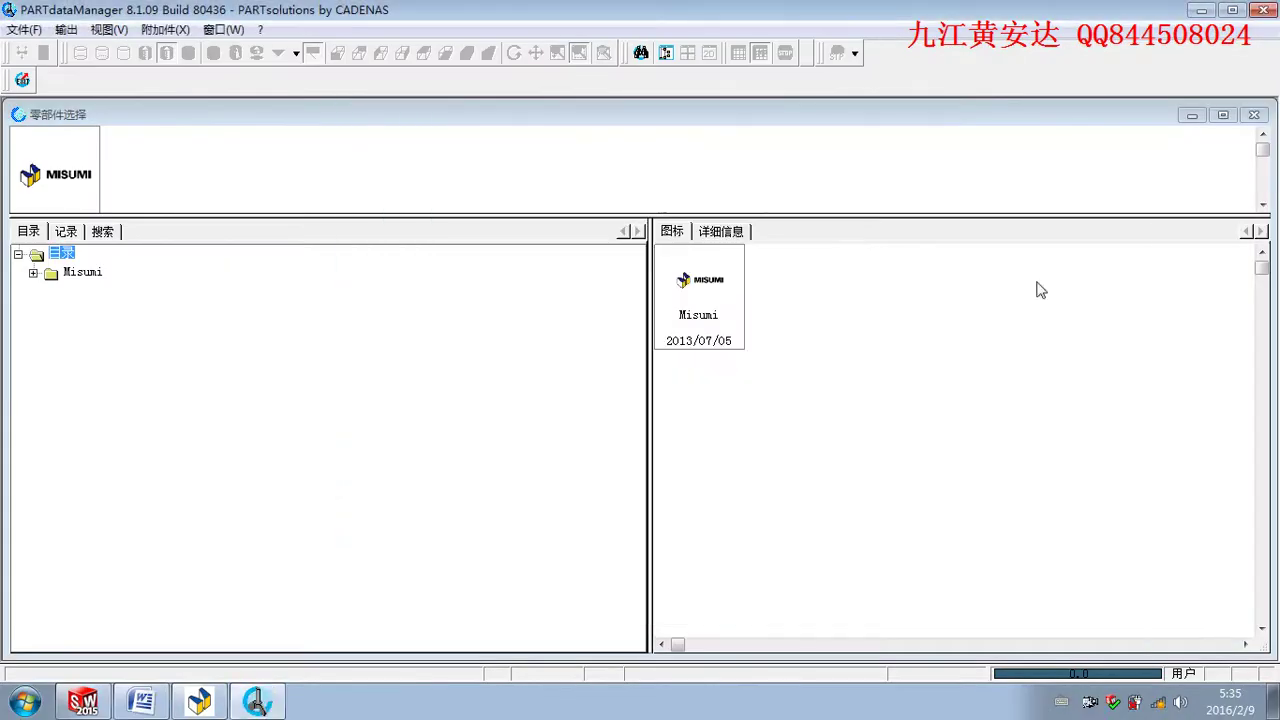
{"action": "left_click", "coordinate": [728, 292]}
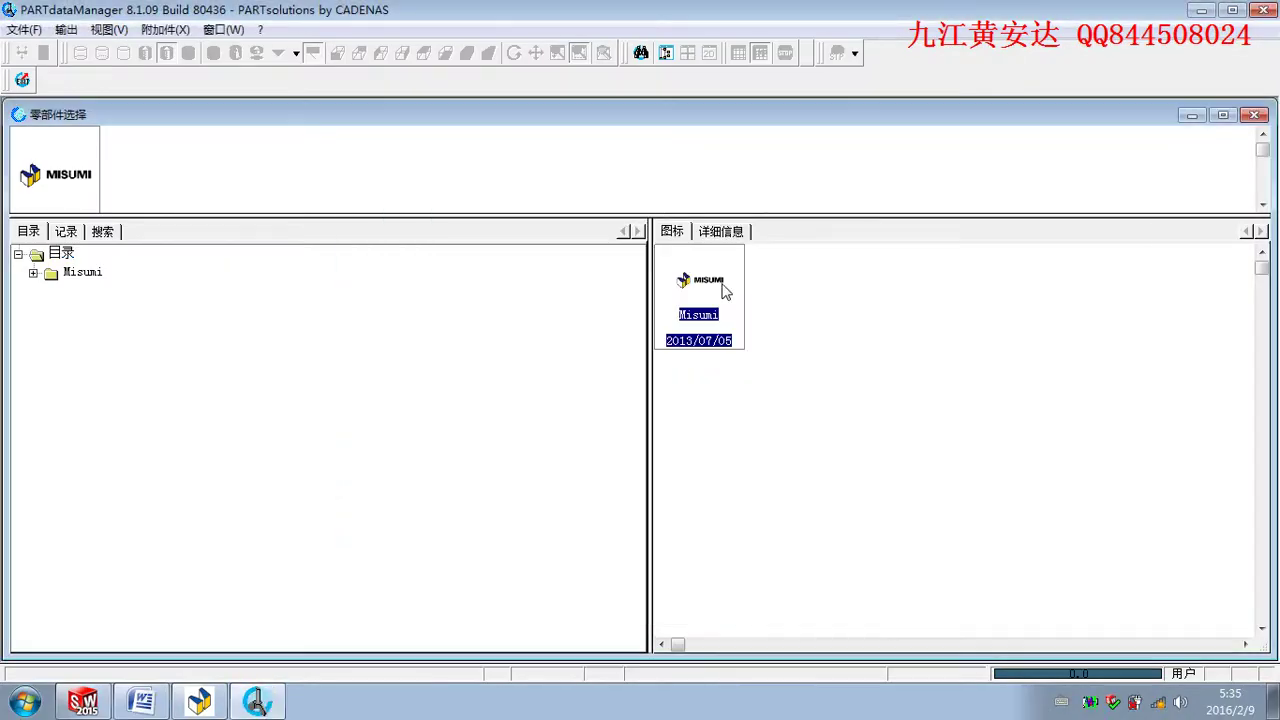
{"action": "double_click", "coordinate": [721, 288]}
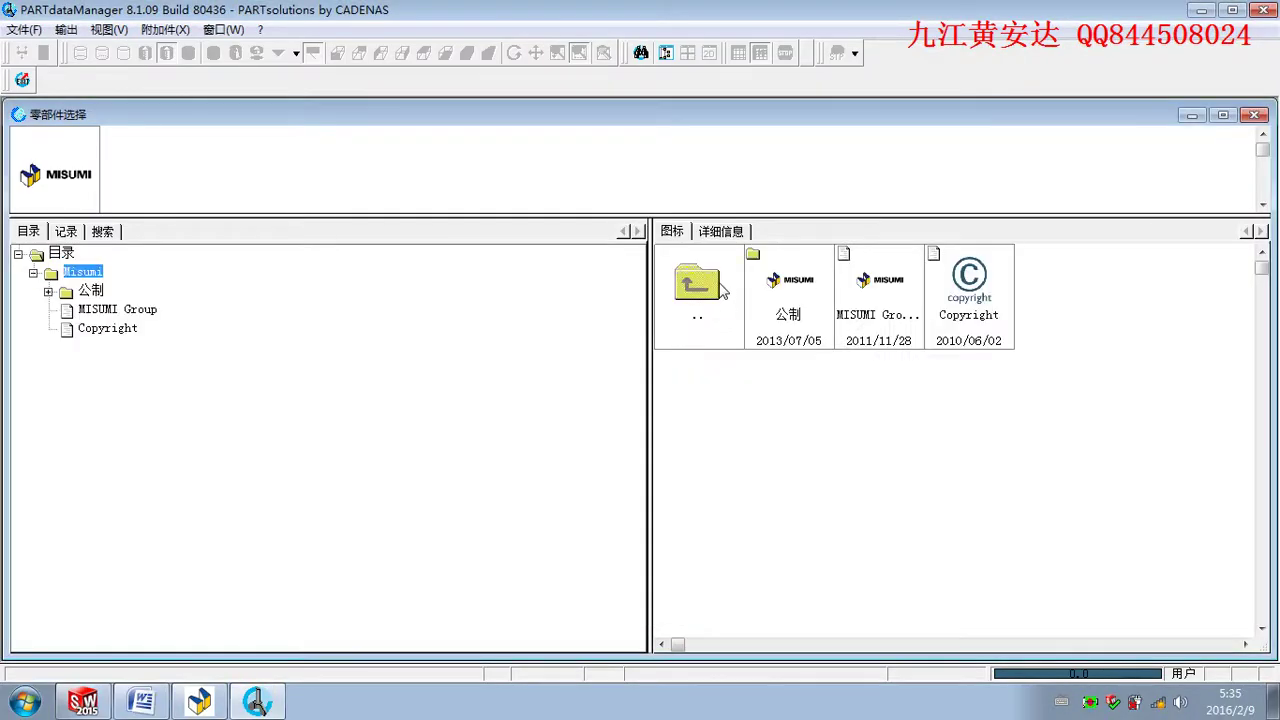
{"action": "left_click", "coordinate": [780, 302]}
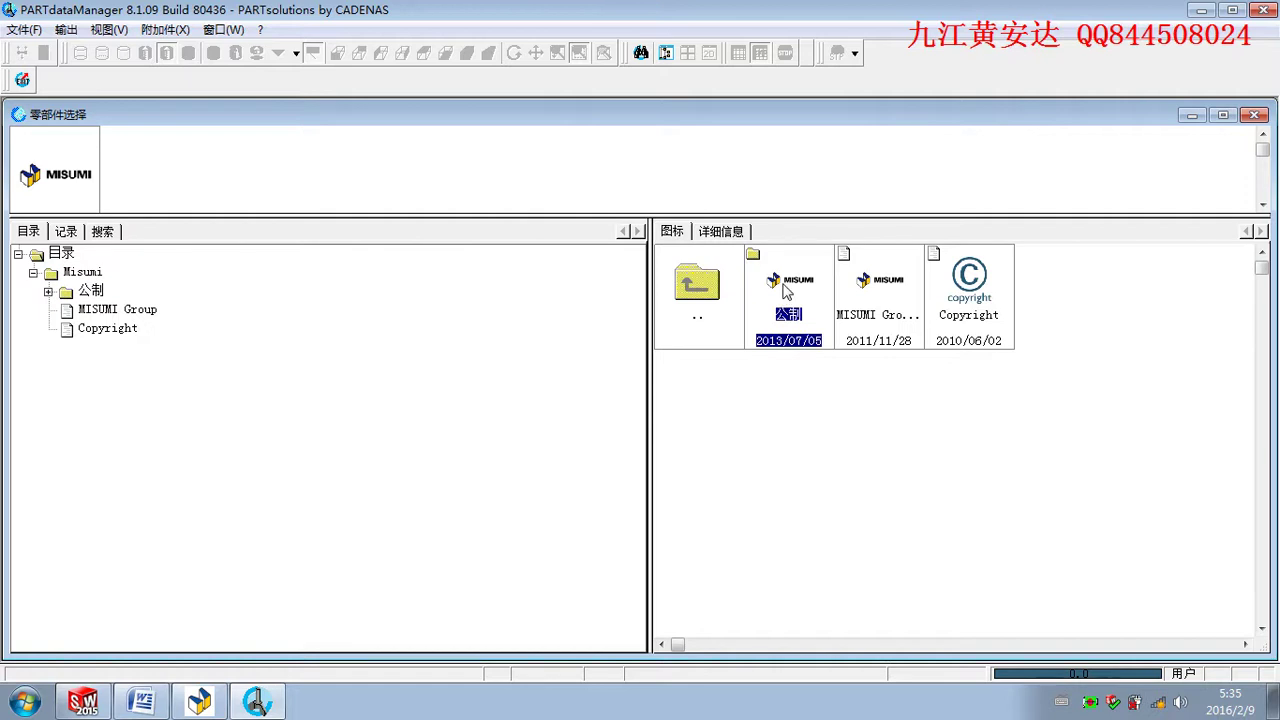
{"action": "double_click", "coordinate": [786, 290]}
Open the 链轮/链条 category and select the SP50B, BSP50B, SSP50B sprocket series.
{"action": "left_click", "coordinate": [126, 498]}
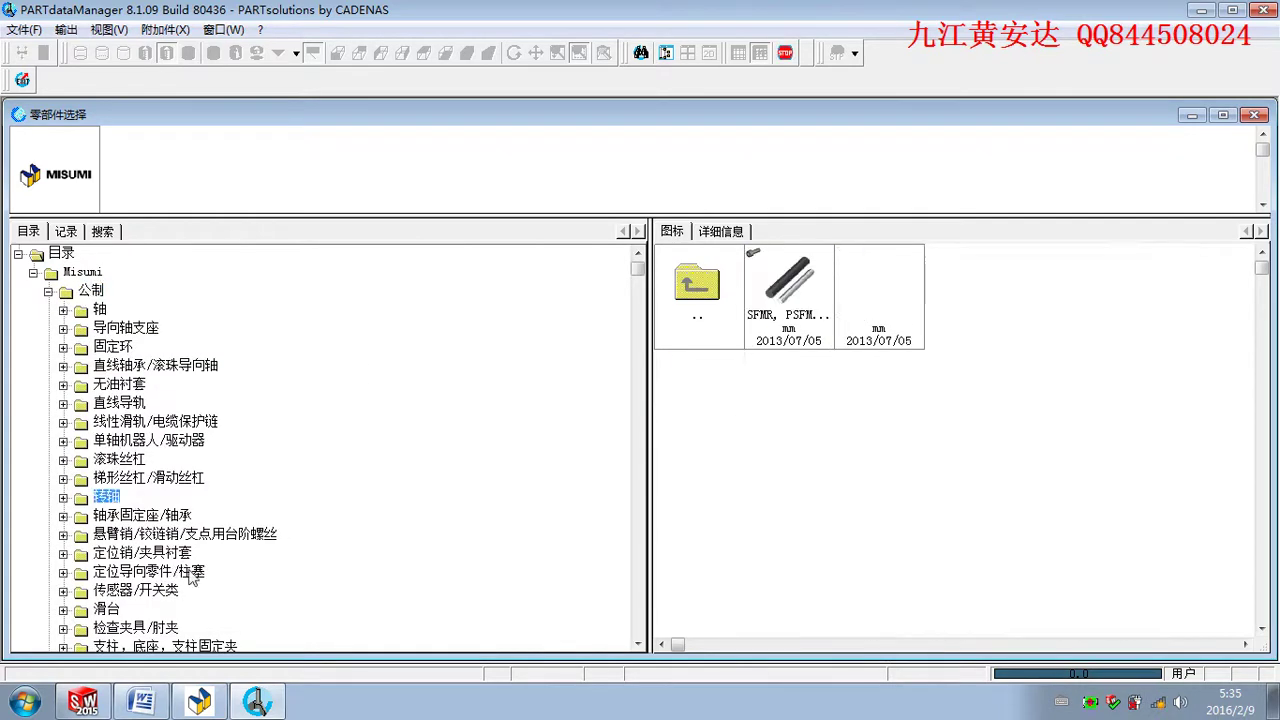
{"action": "scroll", "coordinate": [190, 578], "scroll_direction": "down", "scroll_amount": 3}
{"action": "scroll", "coordinate": [165, 575], "scroll_direction": "down", "scroll_amount": 2}
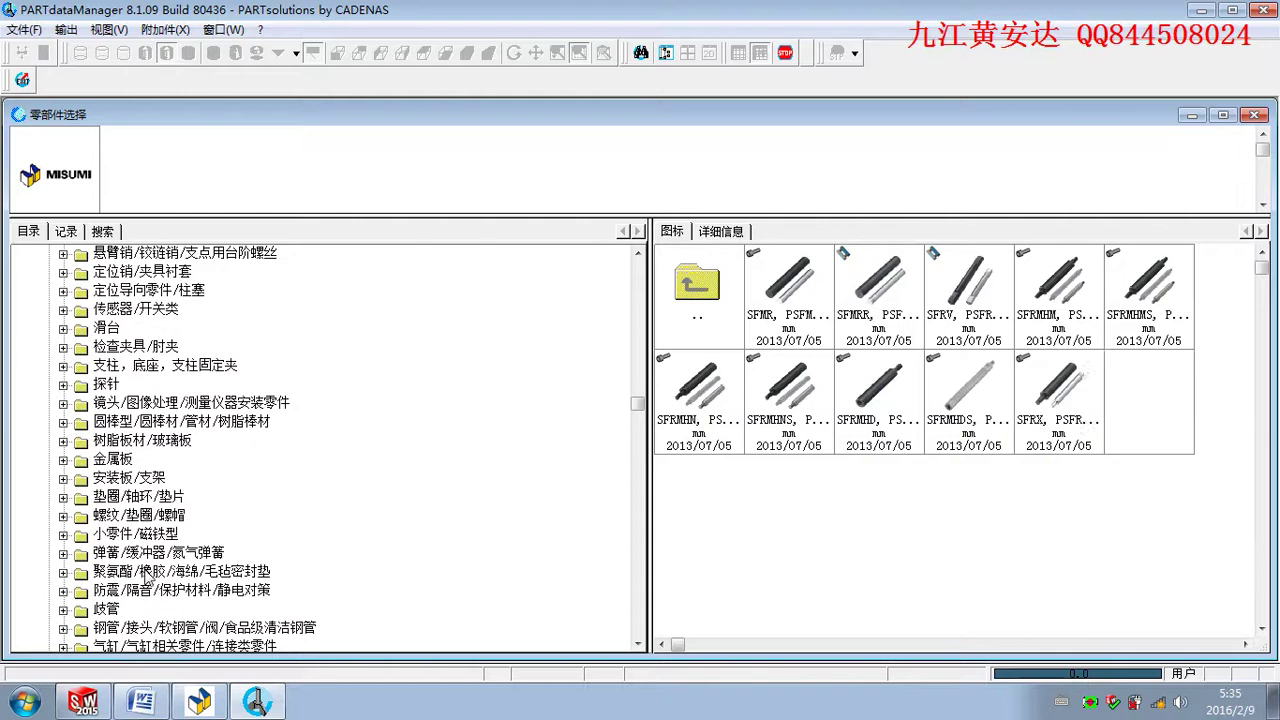
{"action": "scroll", "coordinate": [146, 573], "scroll_direction": "down", "scroll_amount": 2}
{"action": "scroll", "coordinate": [146, 573], "scroll_direction": "down", "scroll_amount": 2}
{"action": "scroll", "coordinate": [146, 572], "scroll_direction": "down", "scroll_amount": 2}
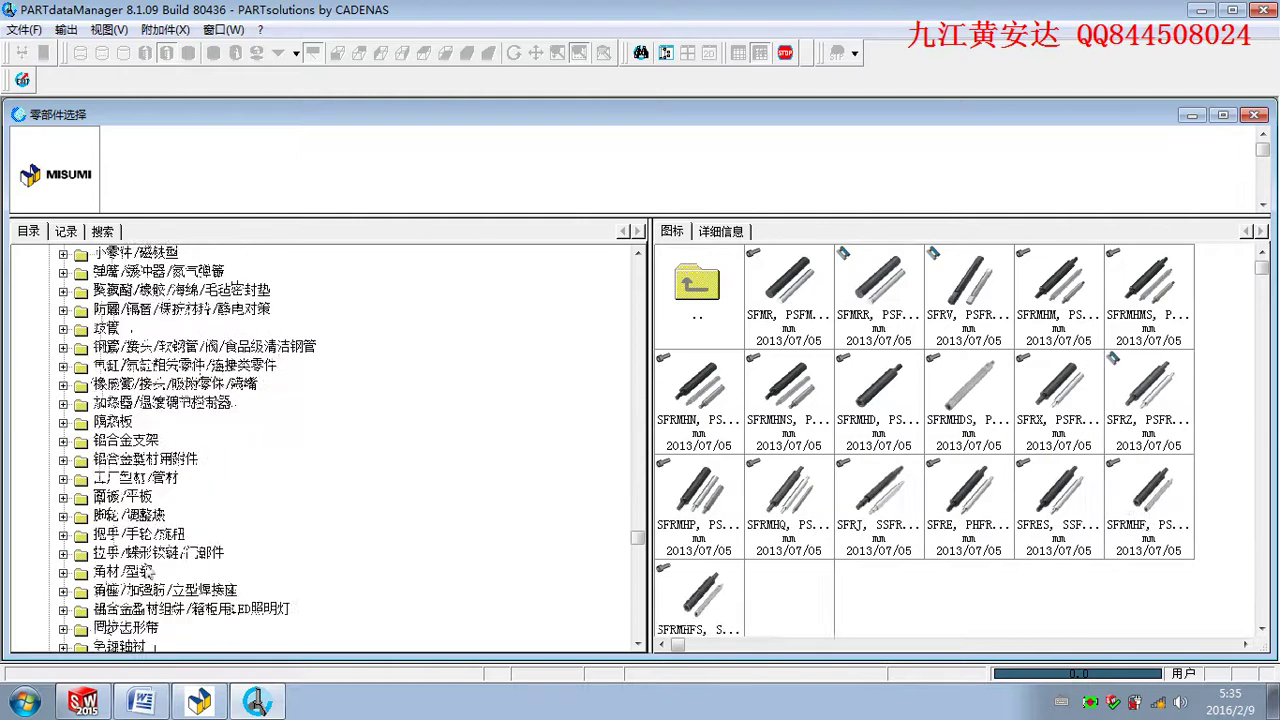
{"action": "scroll", "coordinate": [147, 570], "scroll_direction": "down", "scroll_amount": 2}
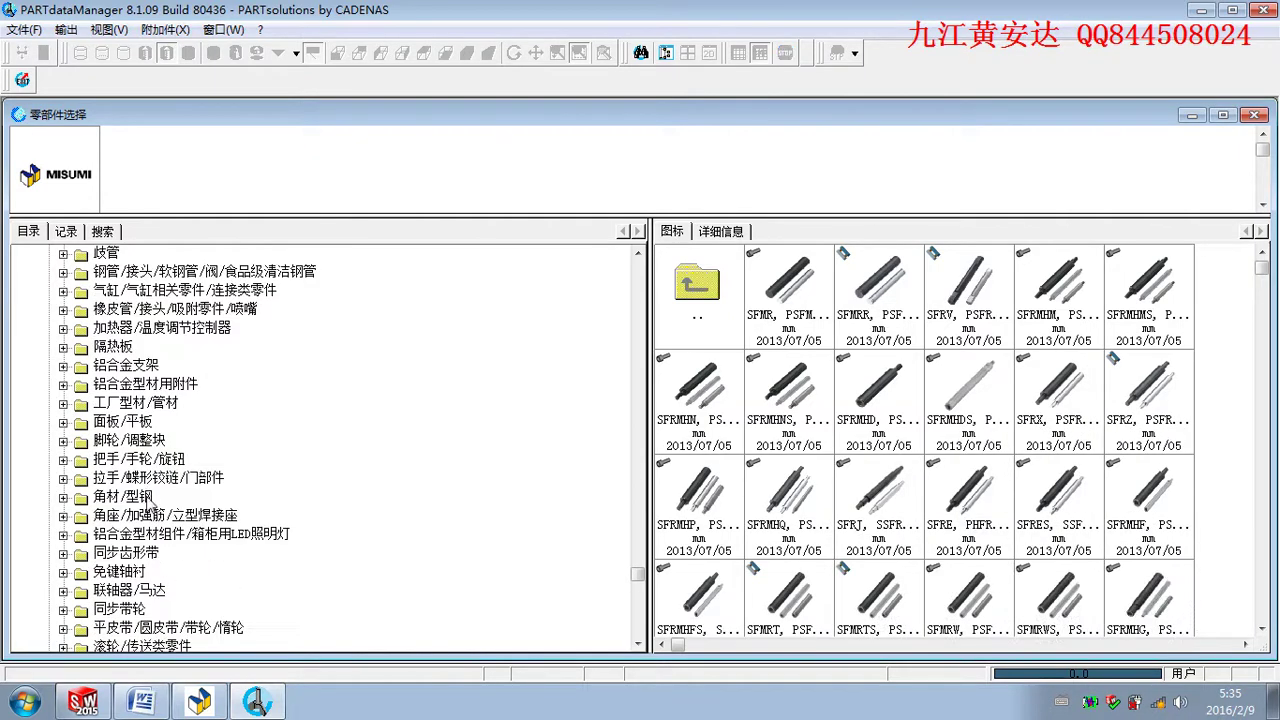
{"action": "left_click", "coordinate": [135, 574]}
{"action": "scroll", "coordinate": [150, 622], "scroll_direction": "down", "scroll_amount": 2}
{"action": "scroll", "coordinate": [150, 622], "scroll_direction": "down", "scroll_amount": 1}
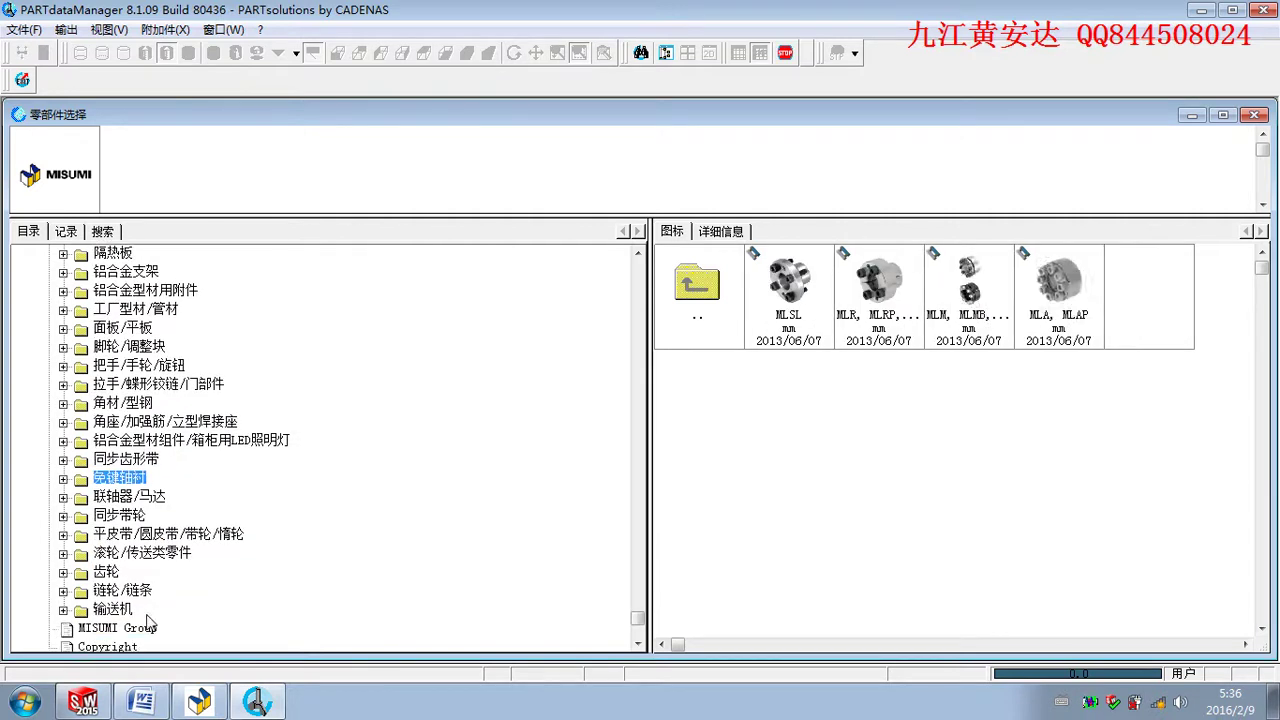
{"action": "double_click", "coordinate": [122, 590]}
{"action": "scroll", "coordinate": [284, 580], "scroll_direction": "down", "scroll_amount": 1}
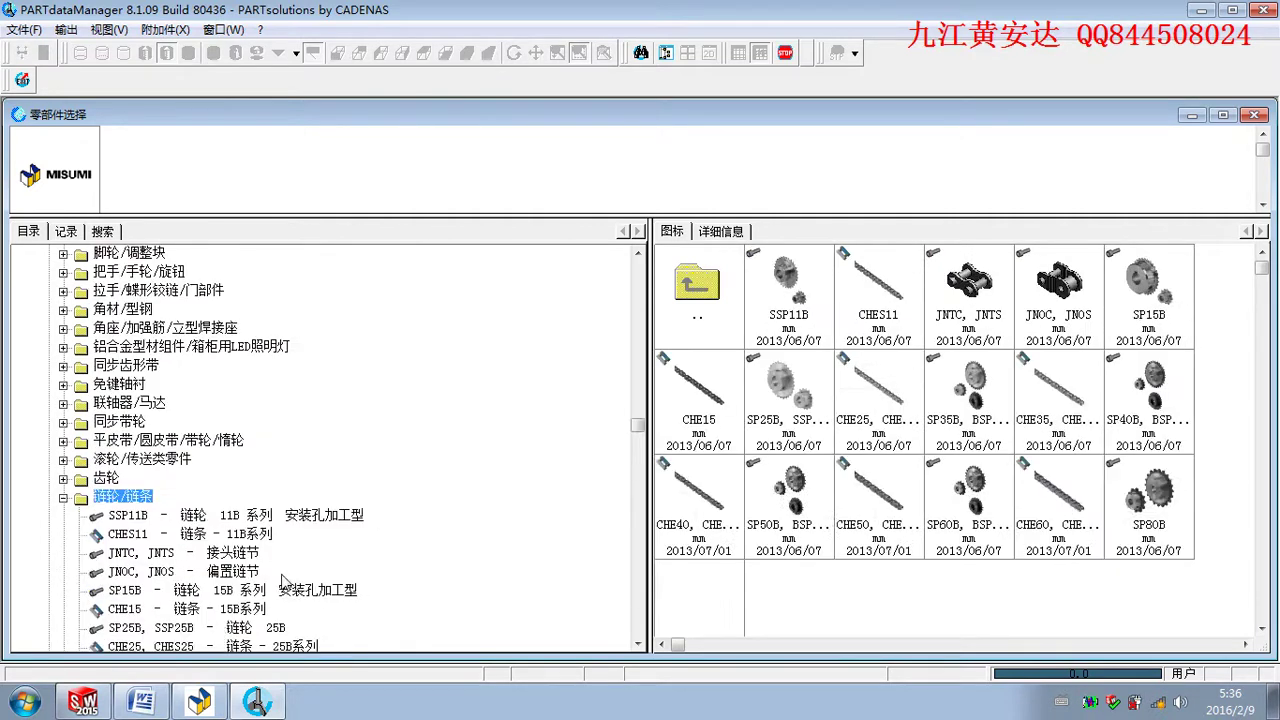
{"action": "scroll", "coordinate": [282, 578], "scroll_direction": "down", "scroll_amount": 3}
{"action": "scroll", "coordinate": [270, 575], "scroll_direction": "down", "scroll_amount": 1}
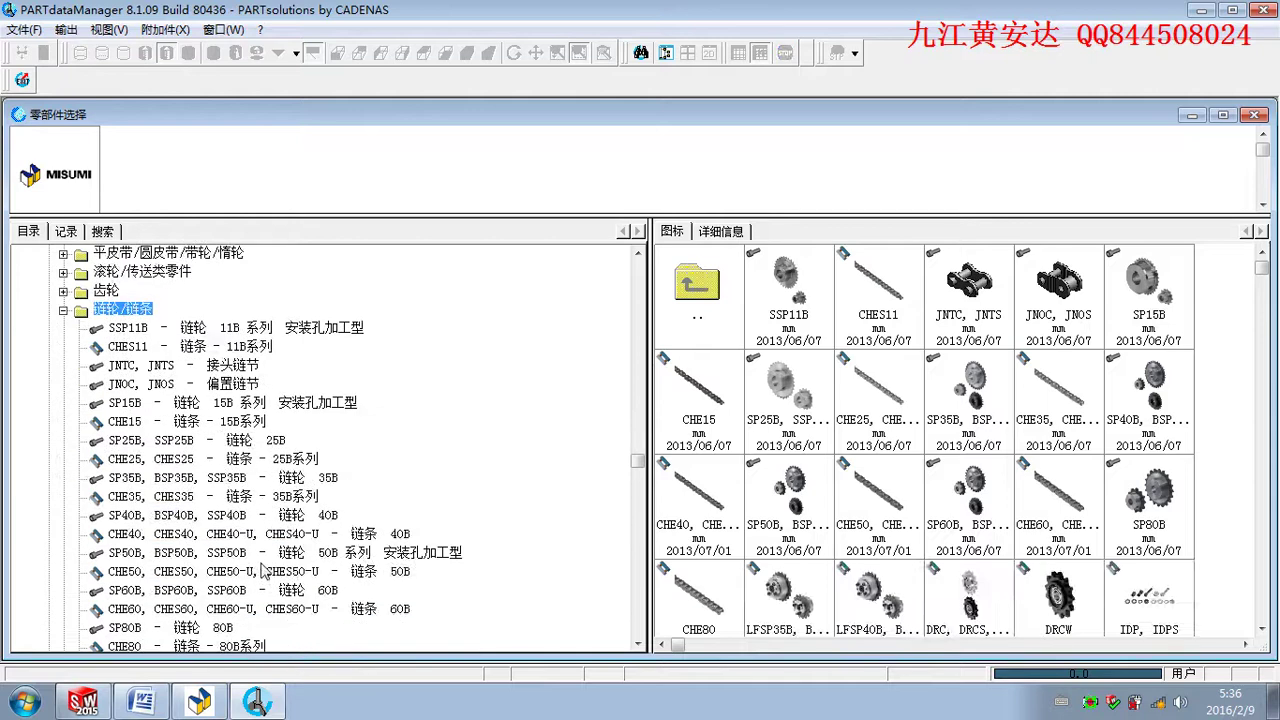
{"action": "scroll", "coordinate": [265, 557], "scroll_direction": "down", "scroll_amount": 2}
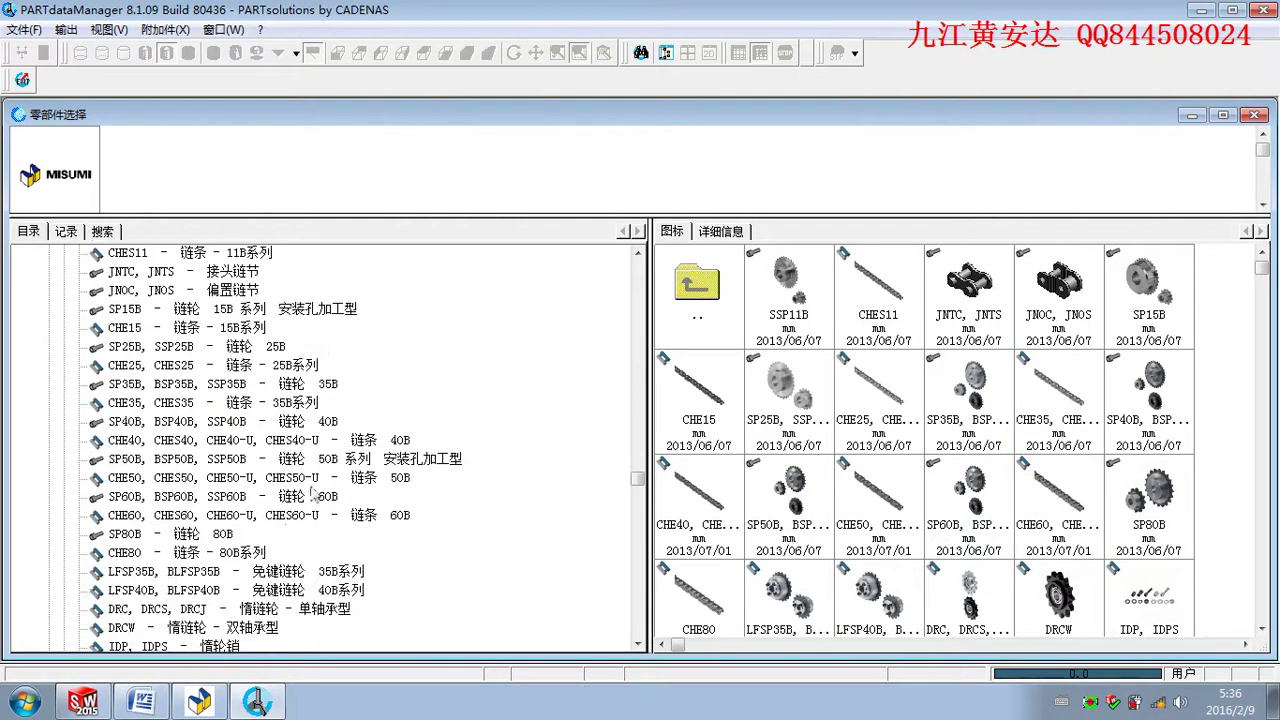
{"action": "left_click", "coordinate": [327, 460]}
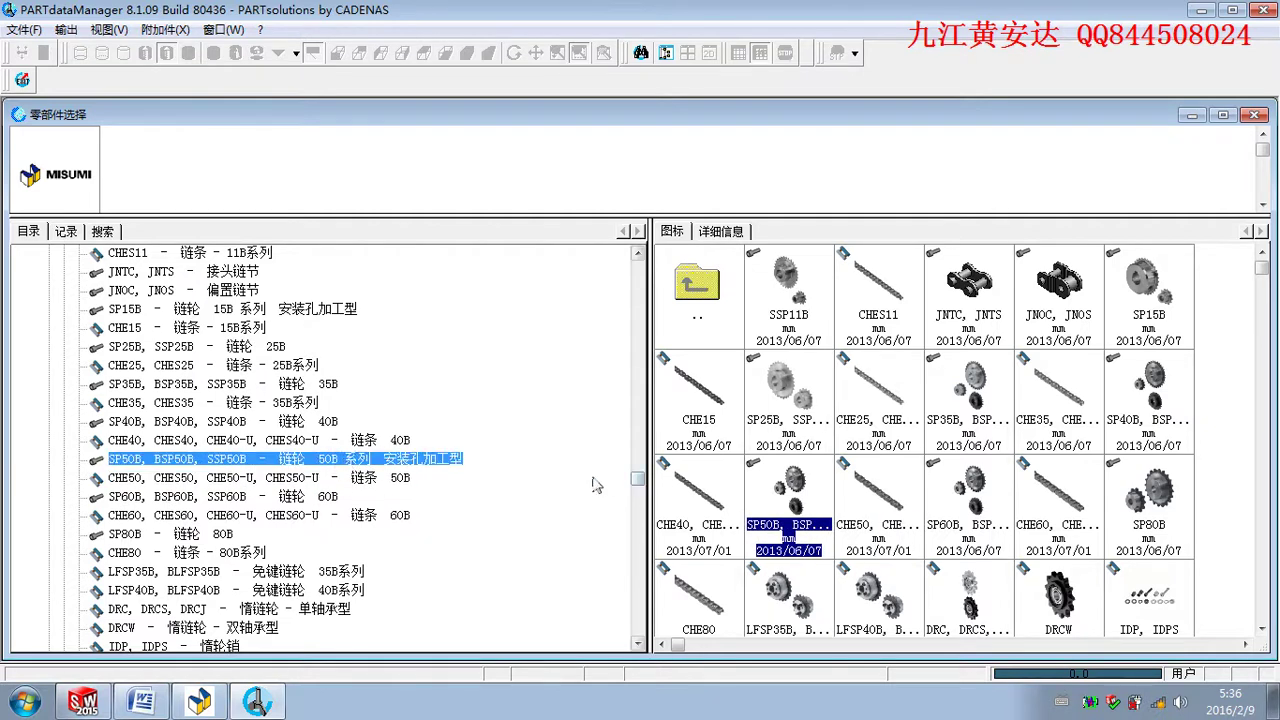
Open the SP50B sprocket with its enlarged technical drawing and close the MISUMI launcher.
{"action": "double_click", "coordinate": [222, 461]}
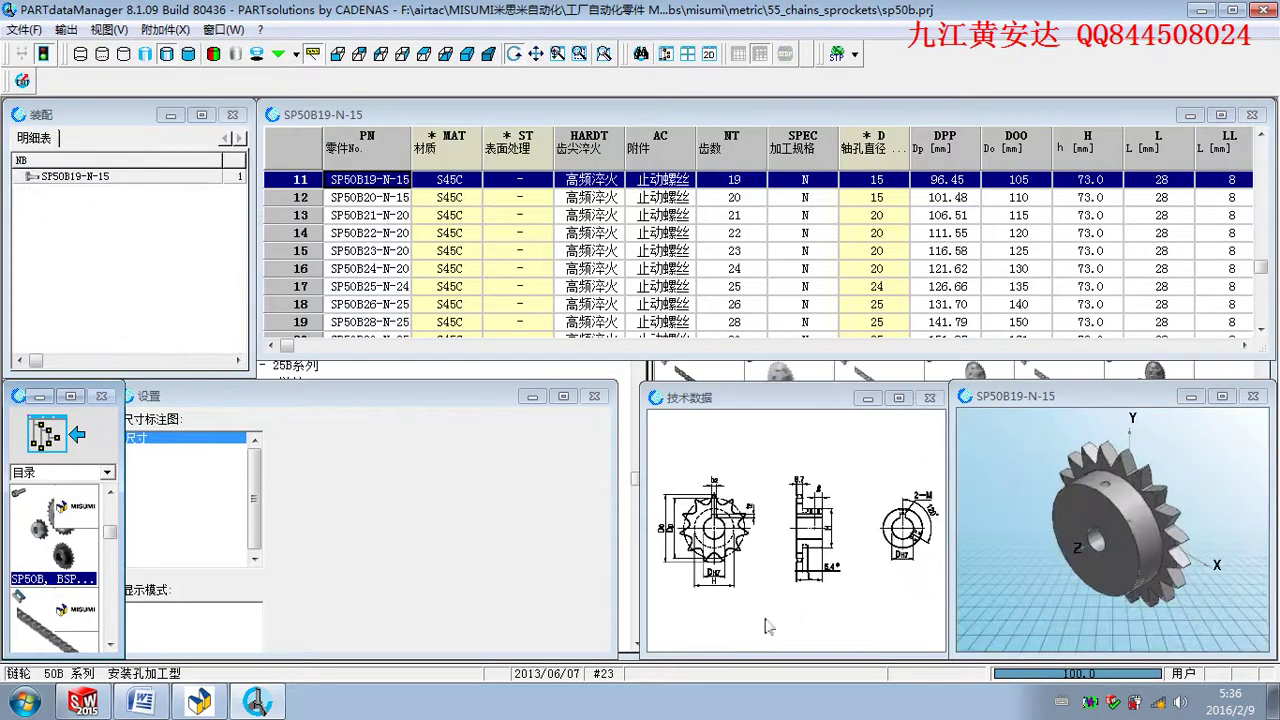
{"action": "left_click", "coordinate": [893, 400]}
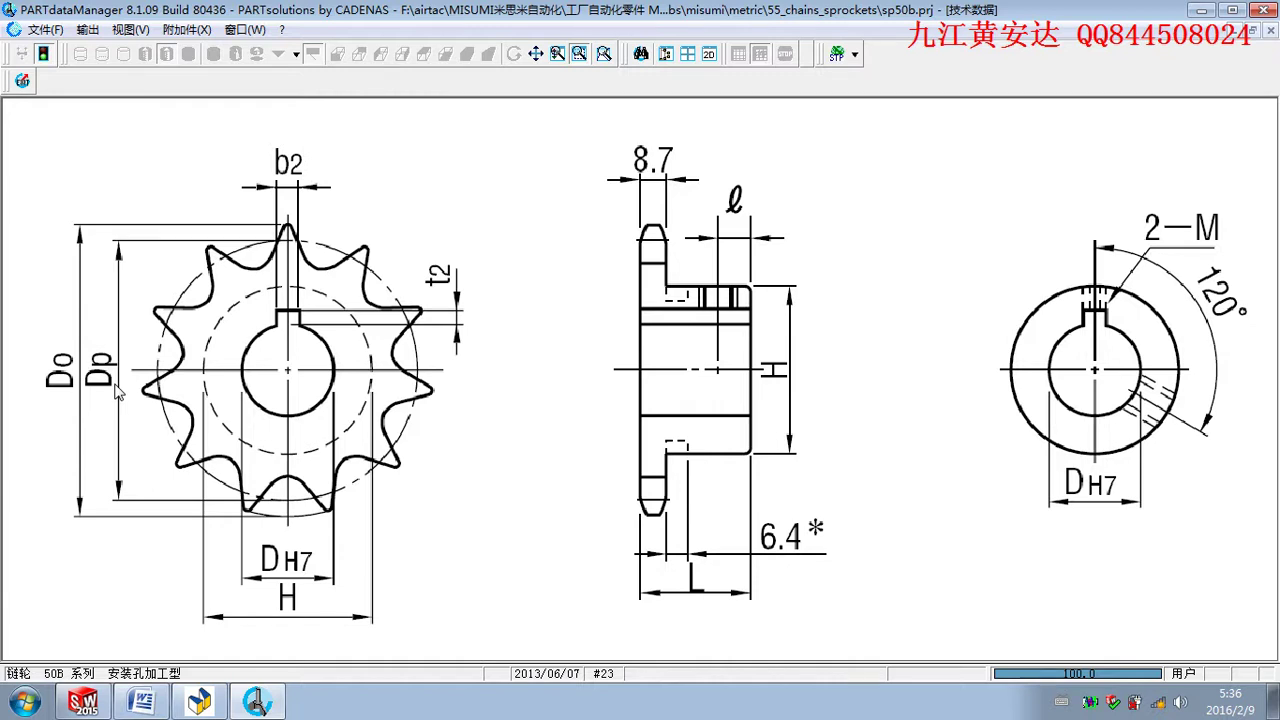
{"action": "left_click", "coordinate": [1200, 11]}
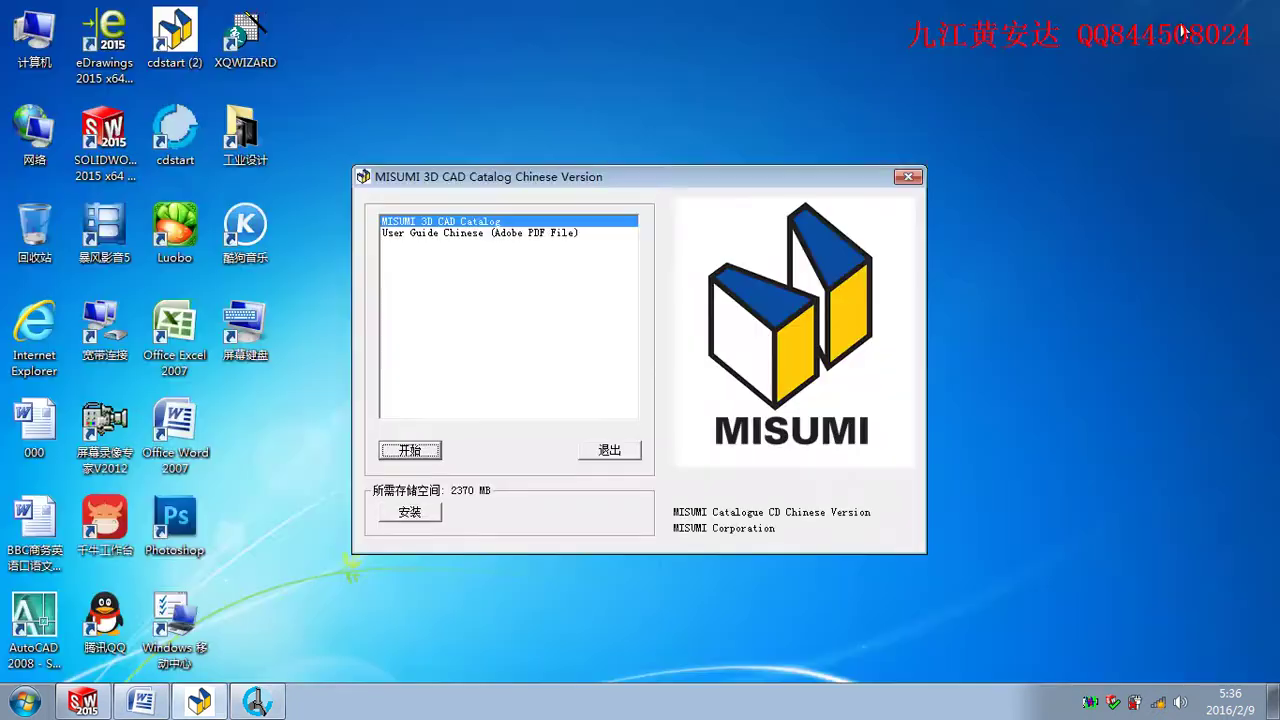
{"action": "left_click", "coordinate": [908, 177]}
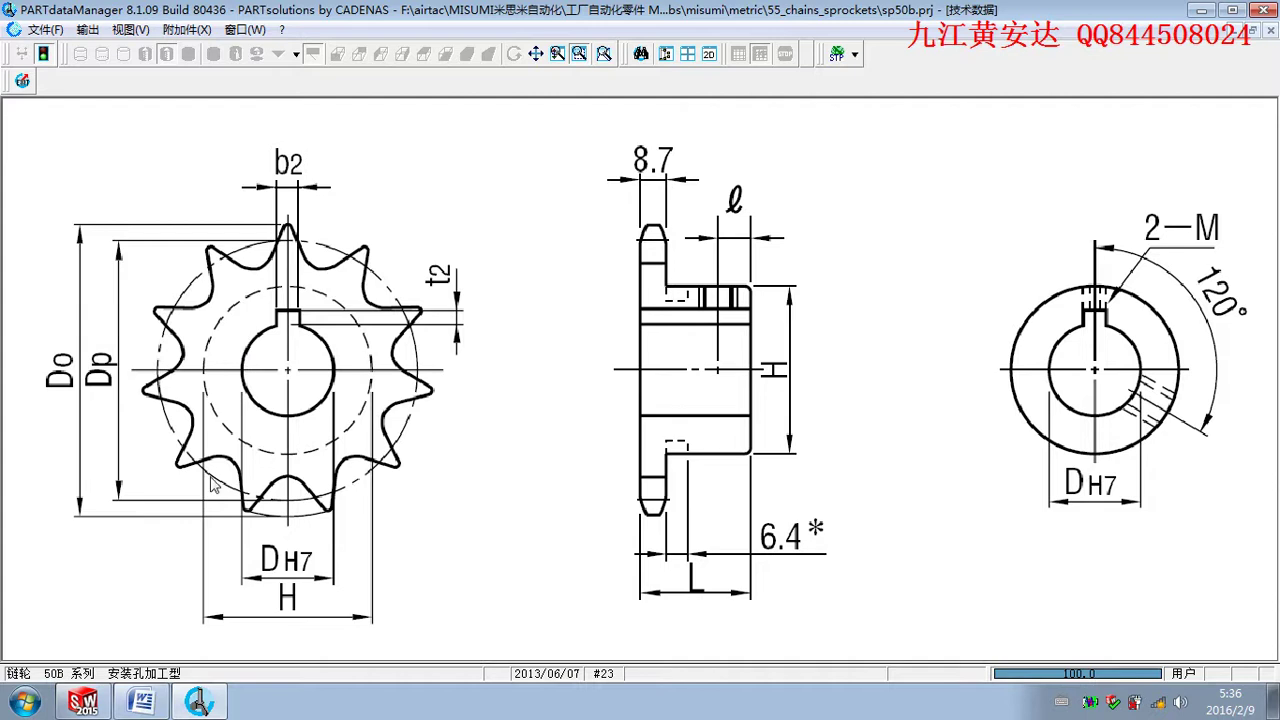
{"action": "left_click", "coordinate": [20, 708]}
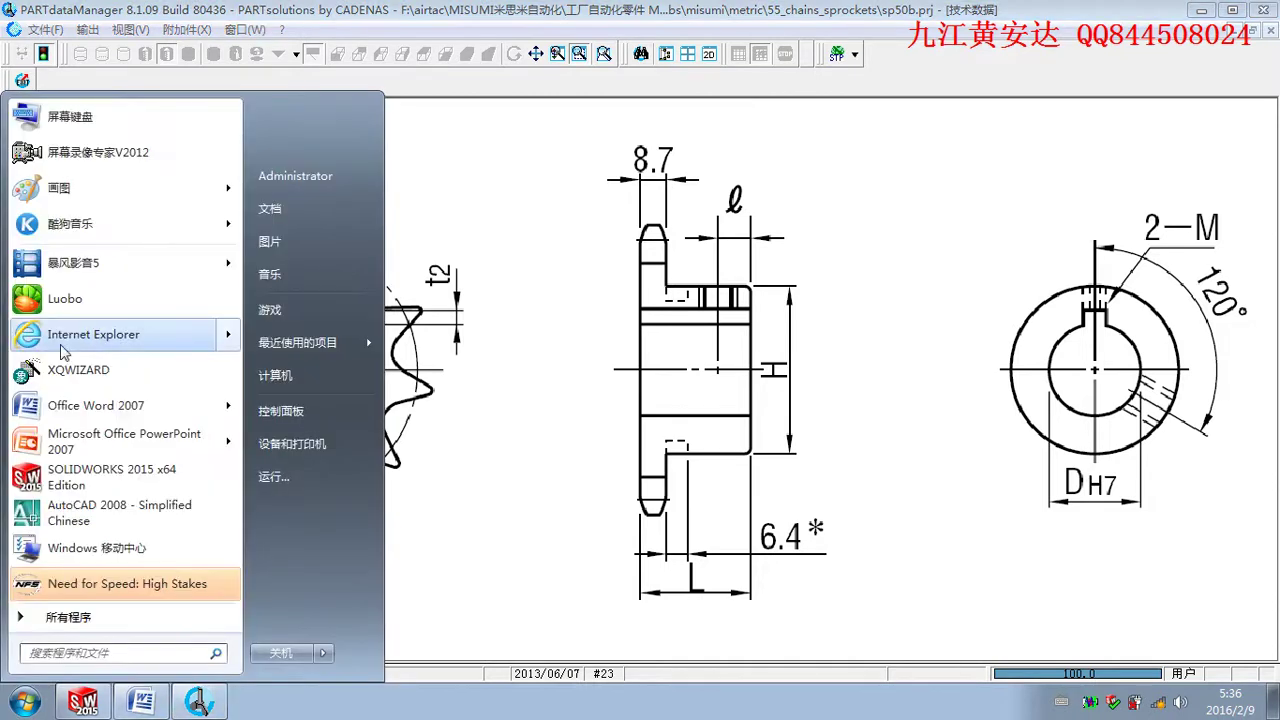
Freehand in Paint an oval over a rectangle, side uprights and a dimensioned base line.
{"action": "left_click", "coordinate": [60, 187]}
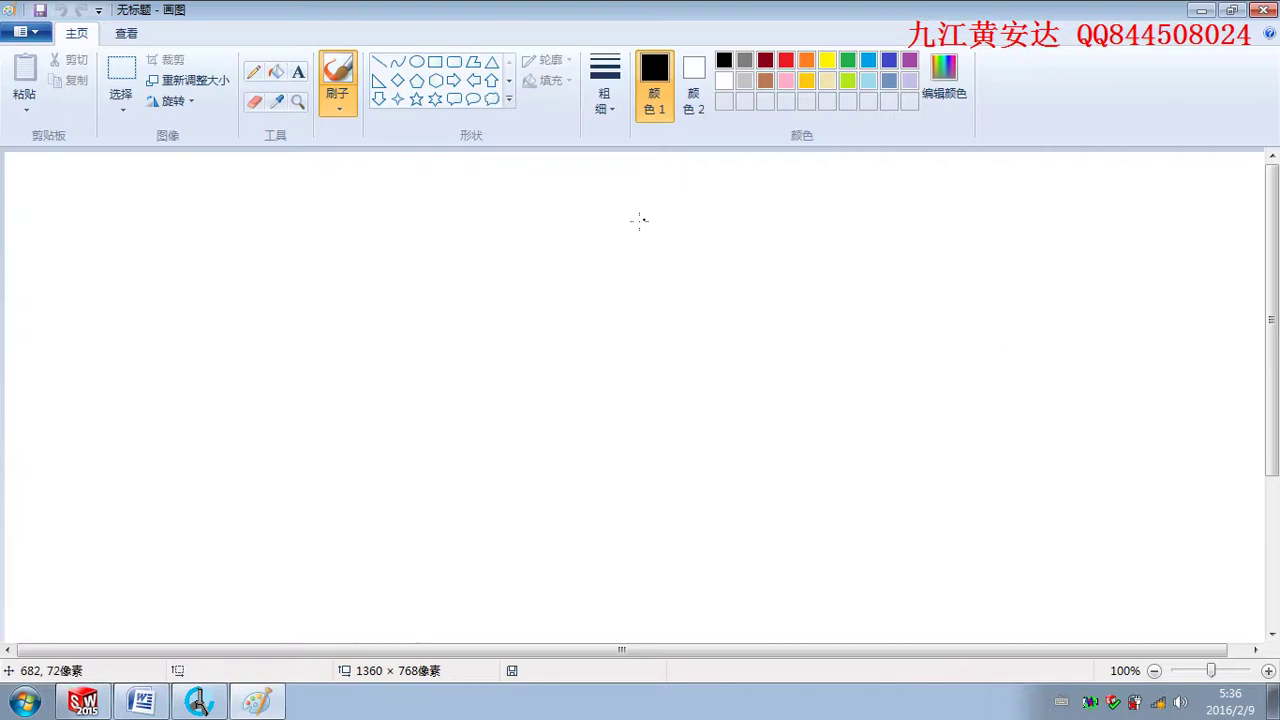
{"action": "mouse_move", "coordinate": [496, 368]}
{"action": "left_mouse_down"}
{"action": "mouse_move", "coordinate": [500, 516]}
{"action": "mouse_move", "coordinate": [572, 502]}
{"action": "mouse_move", "coordinate": [496, 368]}
{"action": "left_mouse_up"}
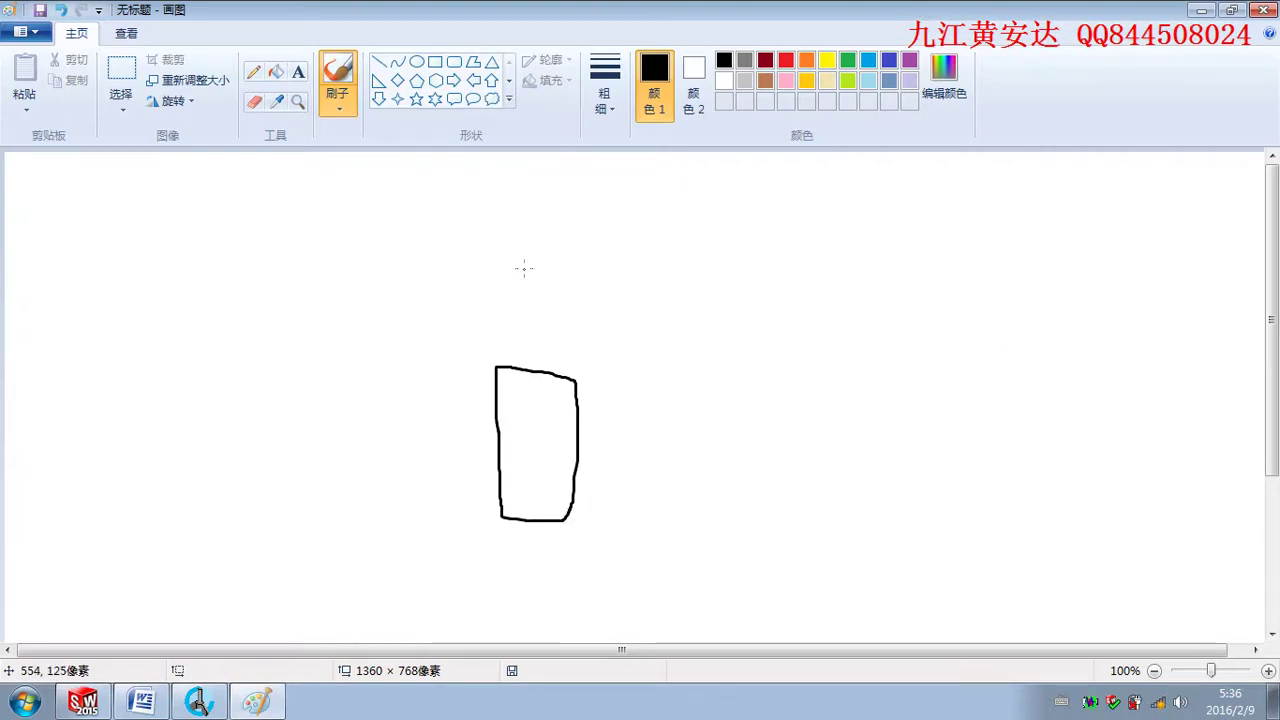
{"action": "mouse_move", "coordinate": [518, 231]}
{"action": "left_mouse_down"}
{"action": "mouse_move", "coordinate": [480, 258]}
{"action": "mouse_move", "coordinate": [570, 234]}
{"action": "mouse_move", "coordinate": [516, 223]}
{"action": "left_mouse_up"}
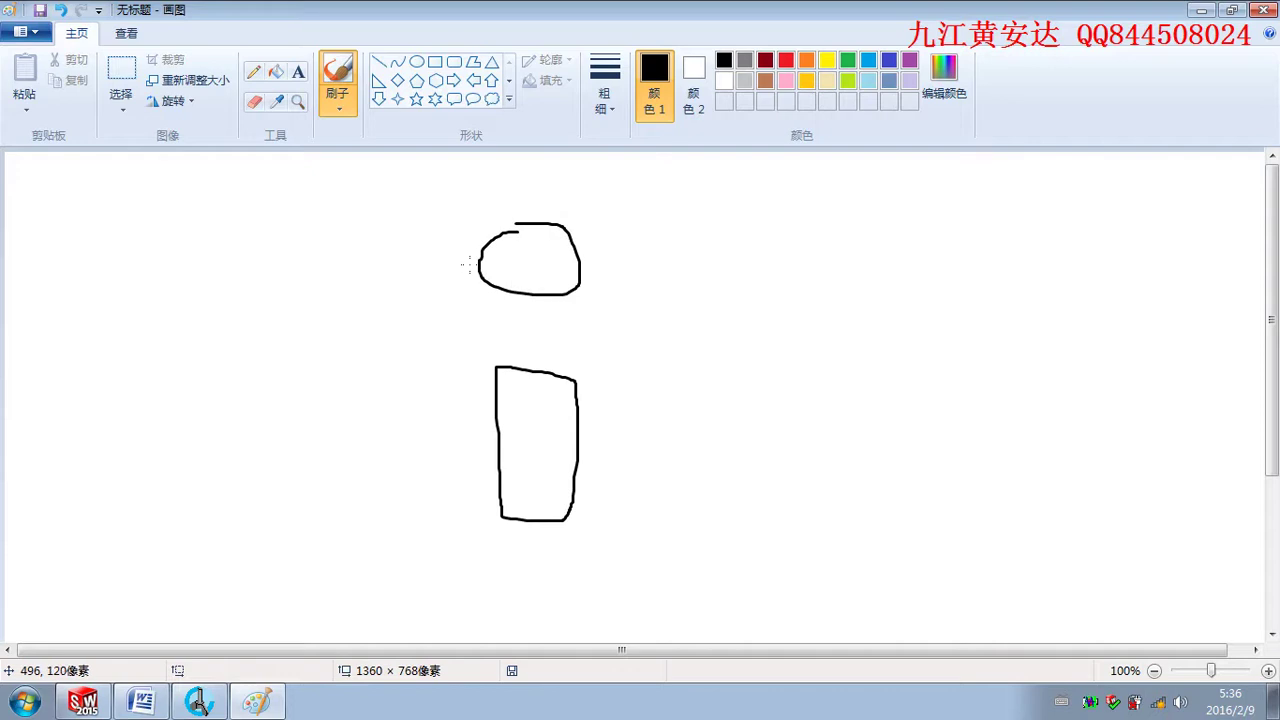
{"action": "left_click_drag", "start_coordinate": [469, 264], "coordinate": [470, 460]}
{"action": "left_click_drag", "start_coordinate": [598, 271], "coordinate": [607, 430]}
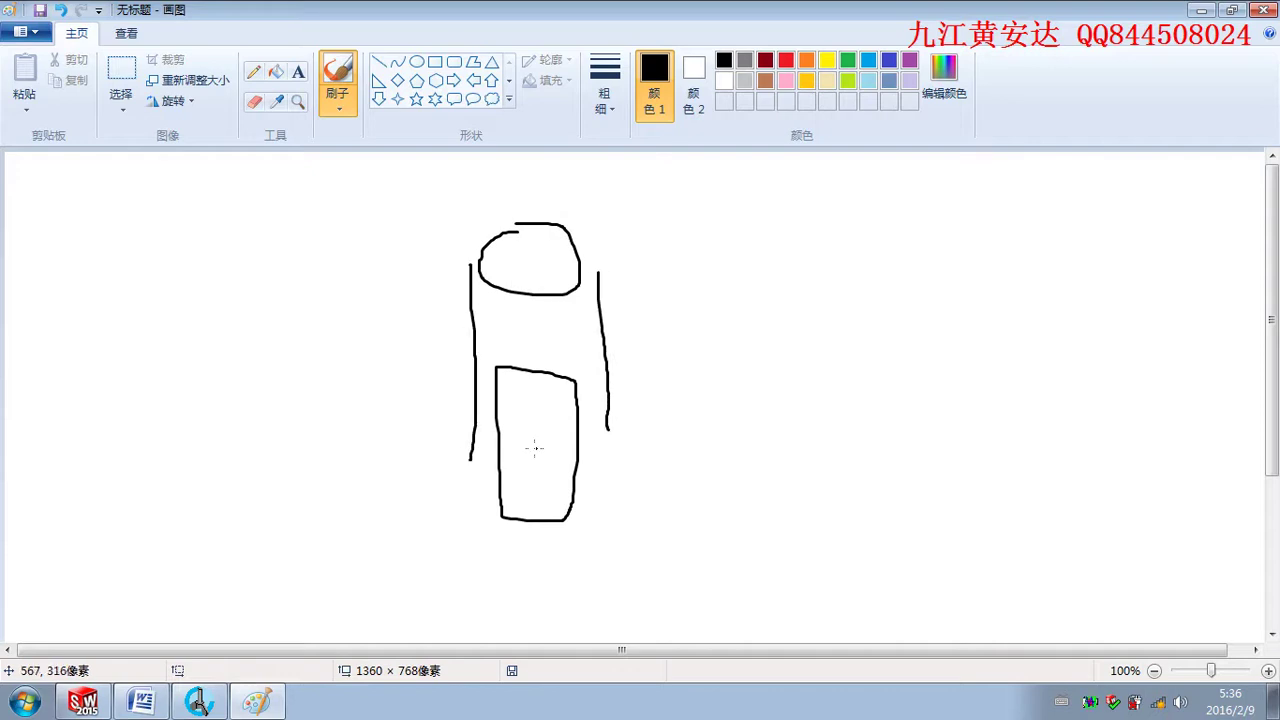
{"action": "left_click_drag", "start_coordinate": [469, 518], "coordinate": [475, 591]}
{"action": "mouse_move", "coordinate": [474, 570]}
{"action": "left_mouse_down"}
{"action": "mouse_move", "coordinate": [634, 570]}
{"action": "mouse_move", "coordinate": [638, 607]}
{"action": "left_mouse_up"}
{"action": "left_click_drag", "start_coordinate": [658, 539], "coordinate": [632, 584]}
{"action": "left_click_drag", "start_coordinate": [500, 557], "coordinate": [470, 593]}
{"action": "mouse_move", "coordinate": [521, 588]}
{"action": "left_mouse_down"}
{"action": "mouse_move", "coordinate": [521, 606]}
{"action": "mouse_move", "coordinate": [565, 623]}
{"action": "left_mouse_up"}
{"action": "left_click_drag", "start_coordinate": [547, 595], "coordinate": [579, 605]}
{"action": "left_click", "coordinate": [220, 708]}
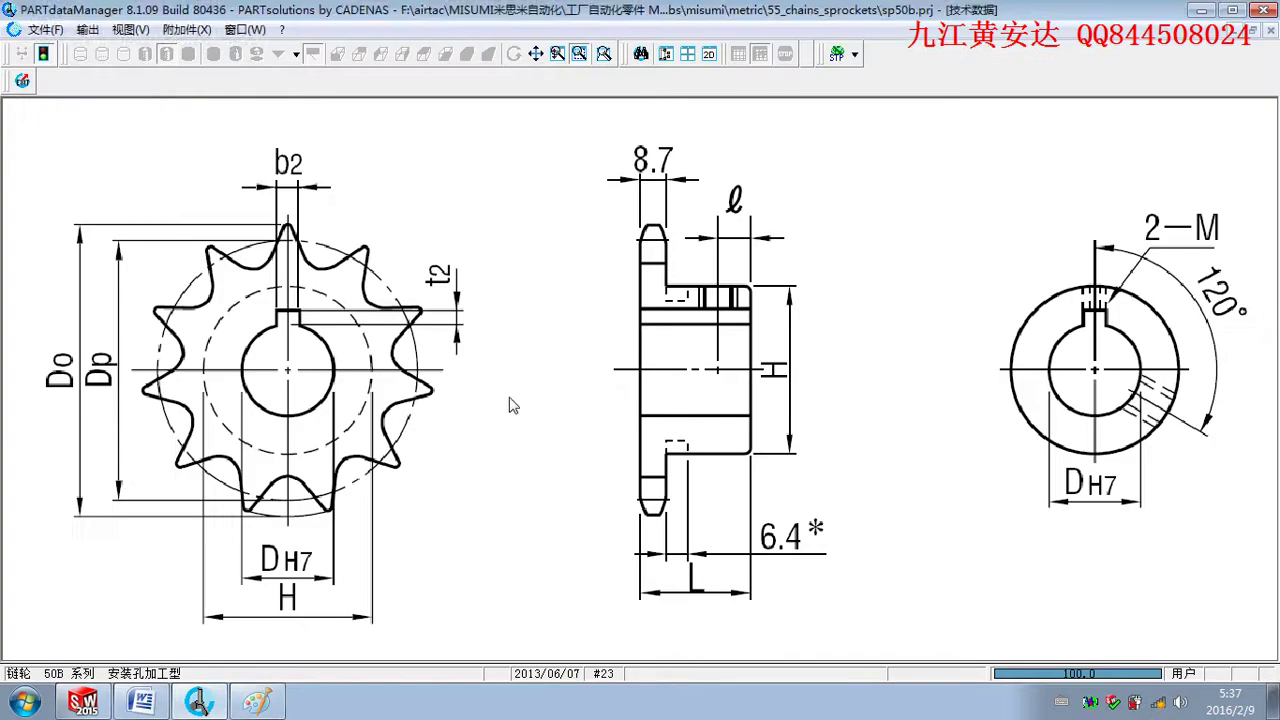
Decline quitting PARTdataManager and restore the sprocket drawing to its tiled layout.
{"action": "left_click", "coordinate": [100, 700]}
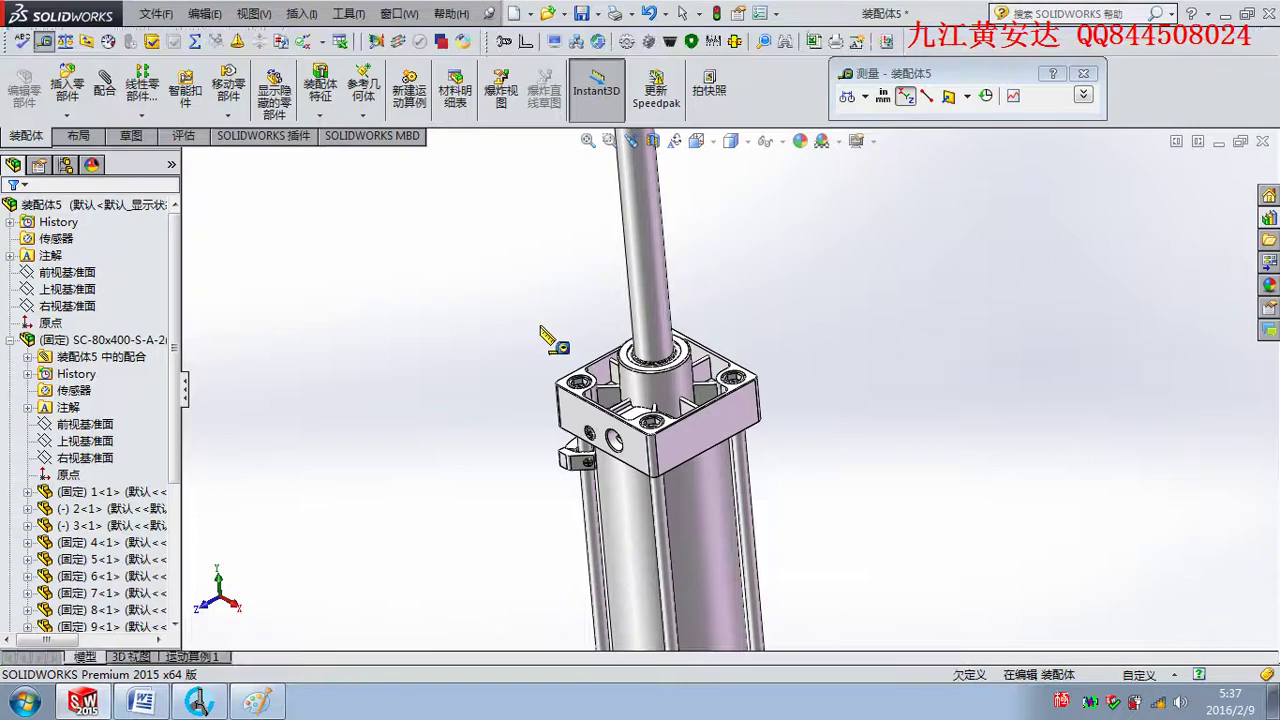
{"action": "left_click", "coordinate": [198, 702]}
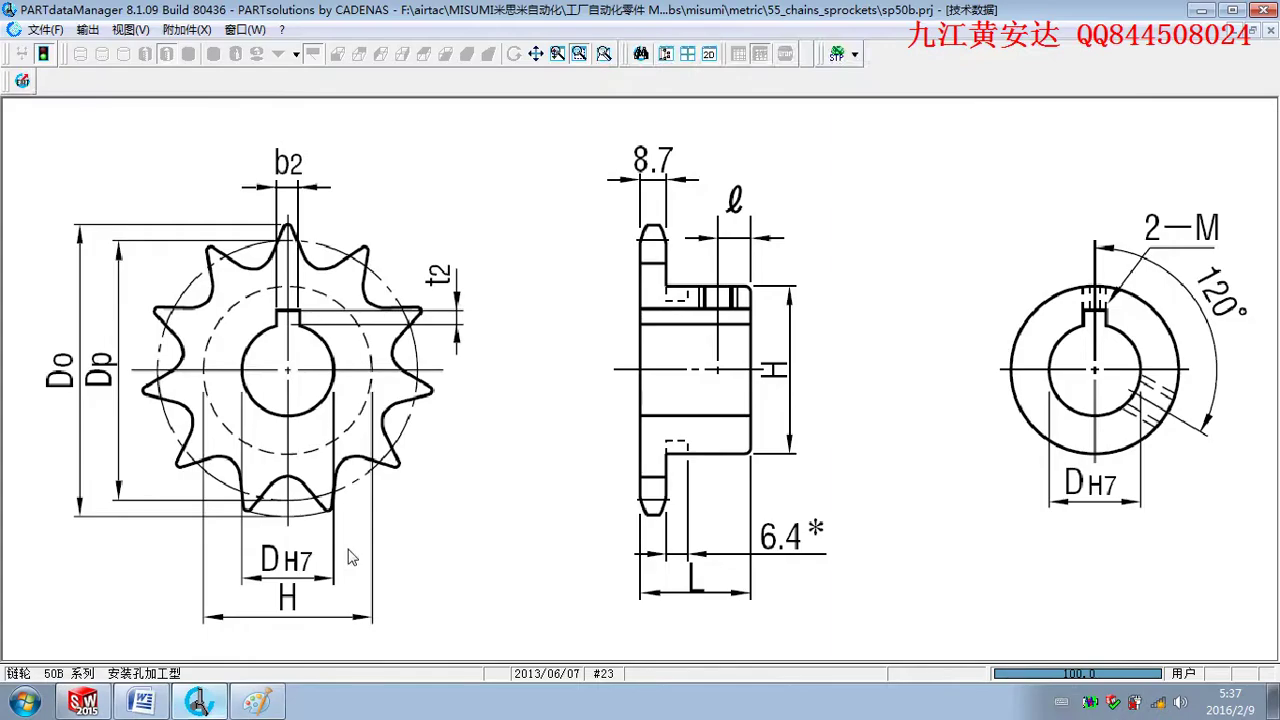
{"action": "key", "text": "alt+F4"}
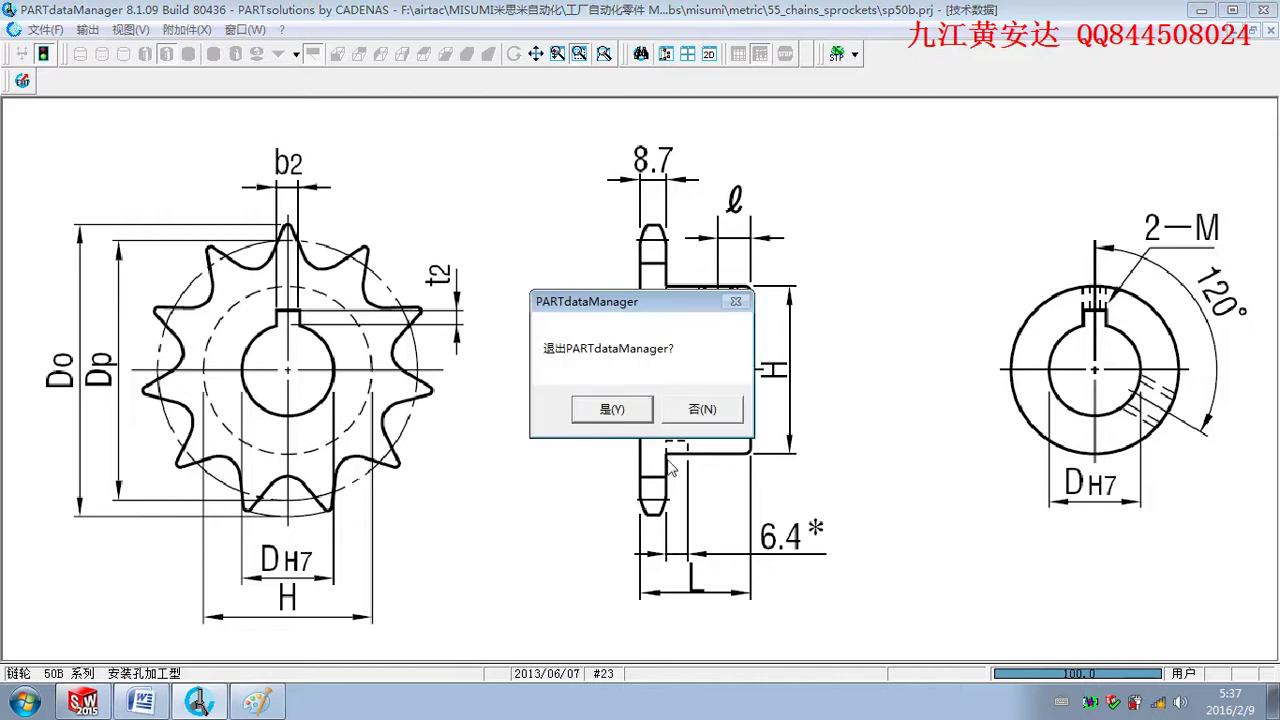
{"action": "left_click", "coordinate": [704, 414]}
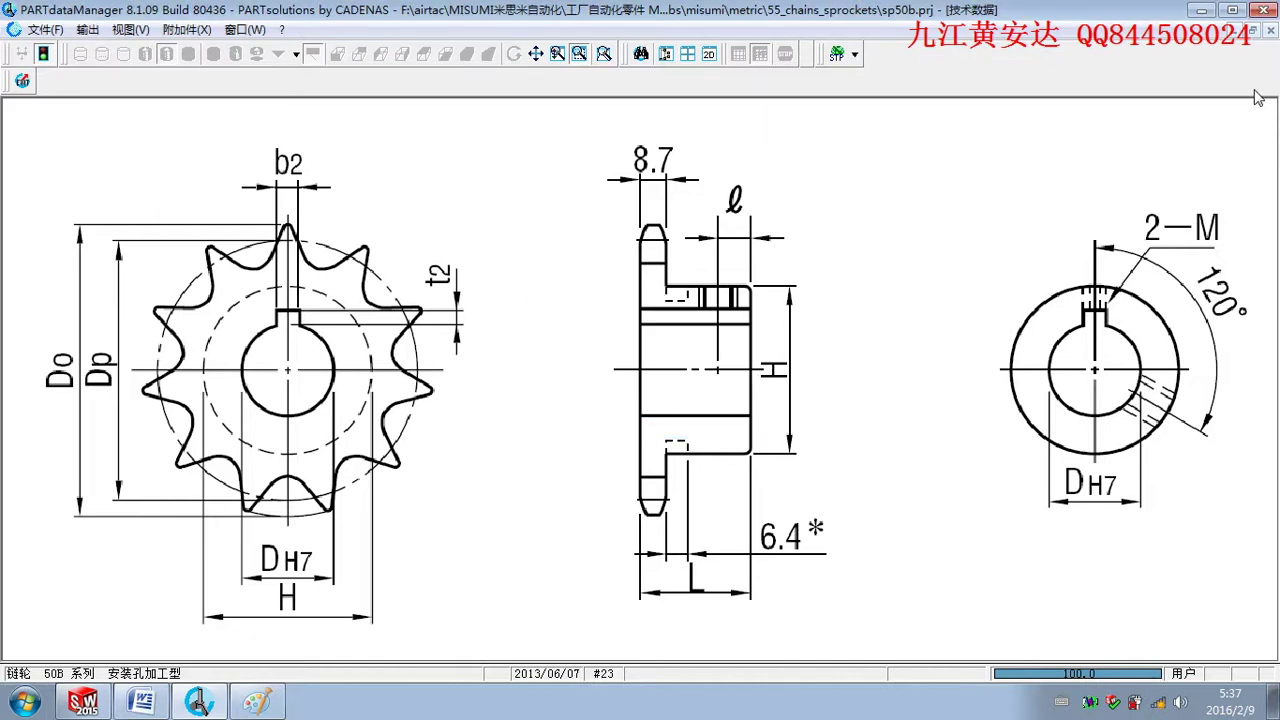
{"action": "left_click", "coordinate": [1252, 32]}
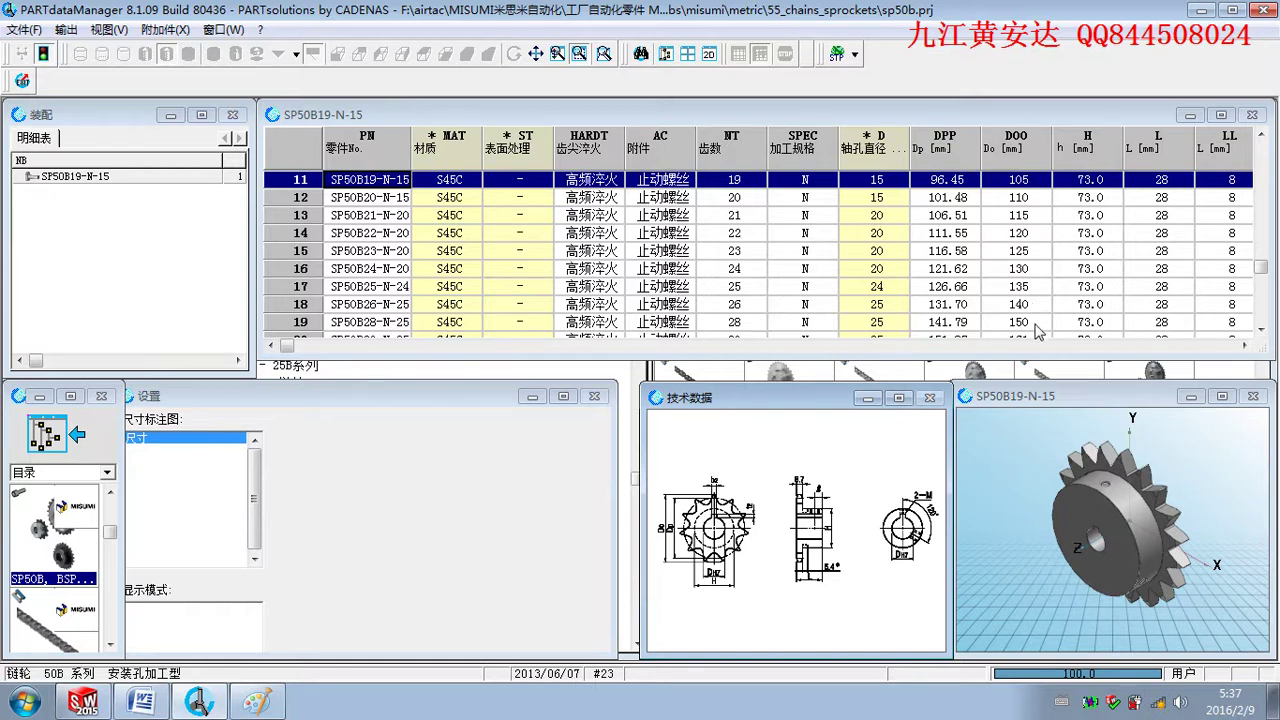
{"action": "left_click", "coordinate": [252, 703]}
Pick the 30-tooth SP50B30-N-25 sprocket with 25 mm bore and inspect it in 3D.
{"action": "scroll", "coordinate": [1261, 329], "scroll_direction": "down", "scroll_amount": 1}
{"action": "double_click", "coordinate": [751, 290]}
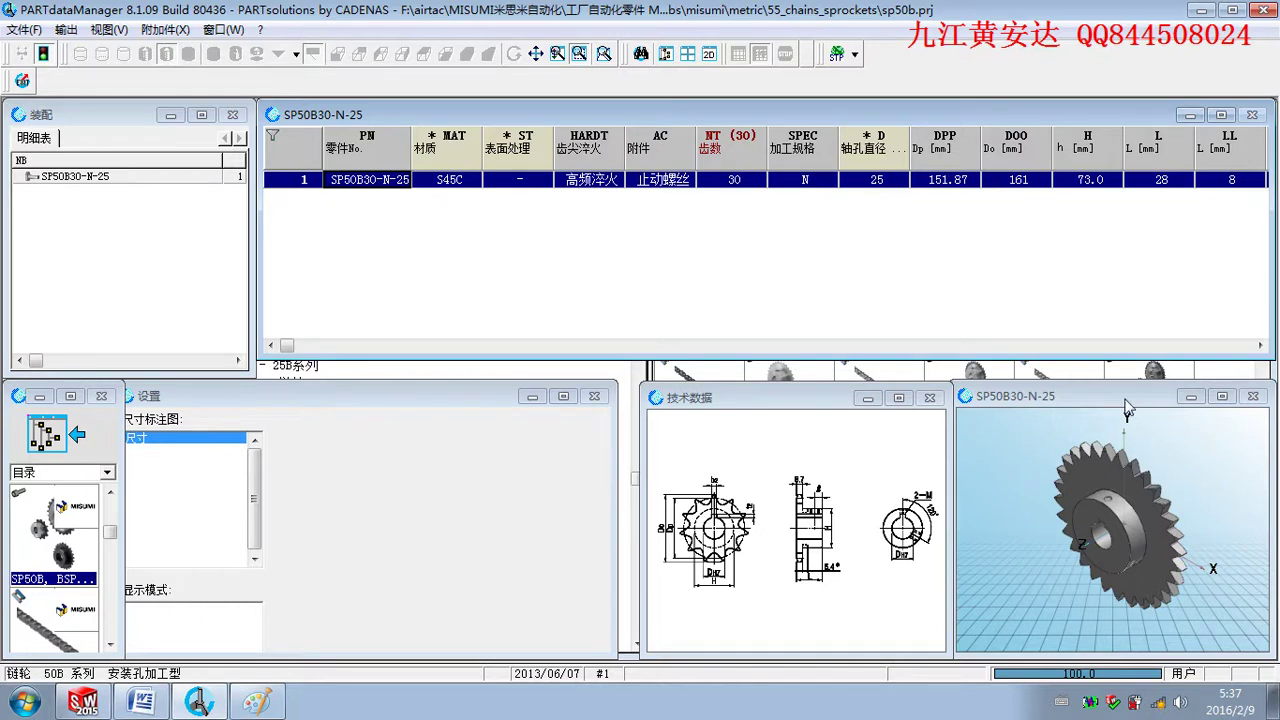
{"action": "mouse_move", "coordinate": [1173, 506]}
{"action": "left_mouse_down"}
{"action": "mouse_move", "coordinate": [1143, 553]}
{"action": "mouse_move", "coordinate": [1190, 643]}
{"action": "mouse_move", "coordinate": [1205, 575]}
{"action": "left_mouse_up"}
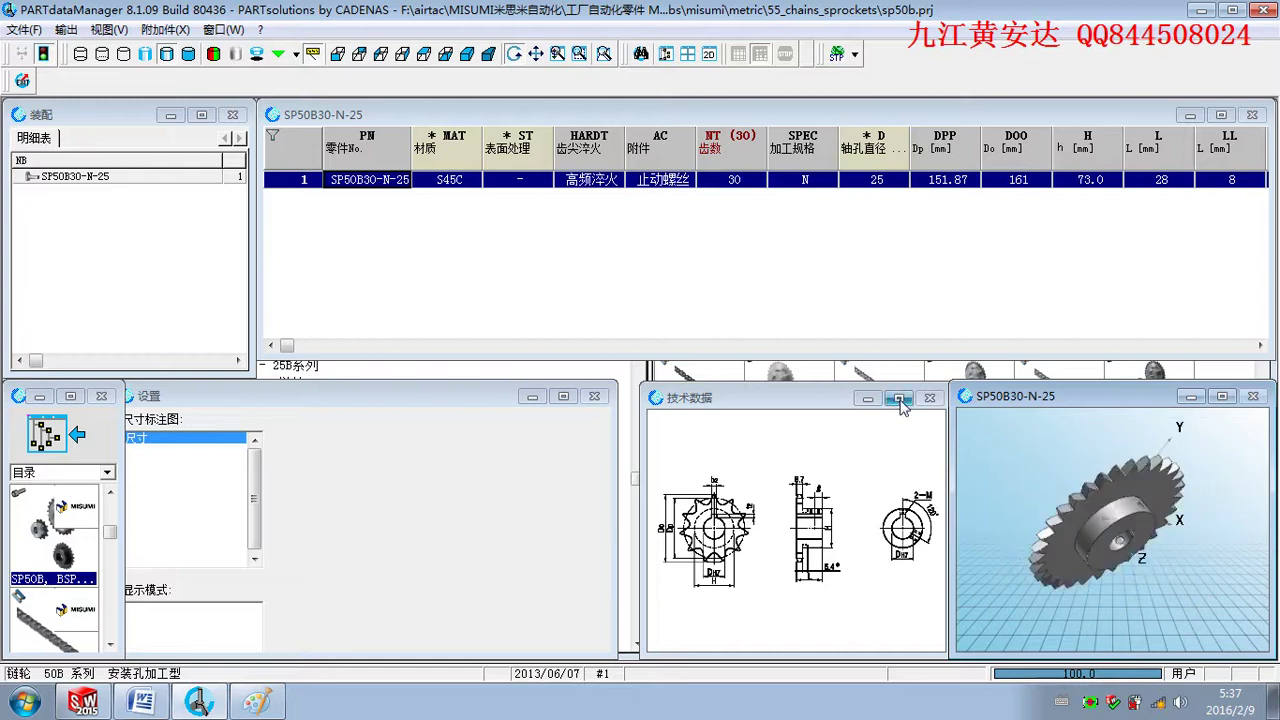
{"action": "left_click", "coordinate": [898, 397]}
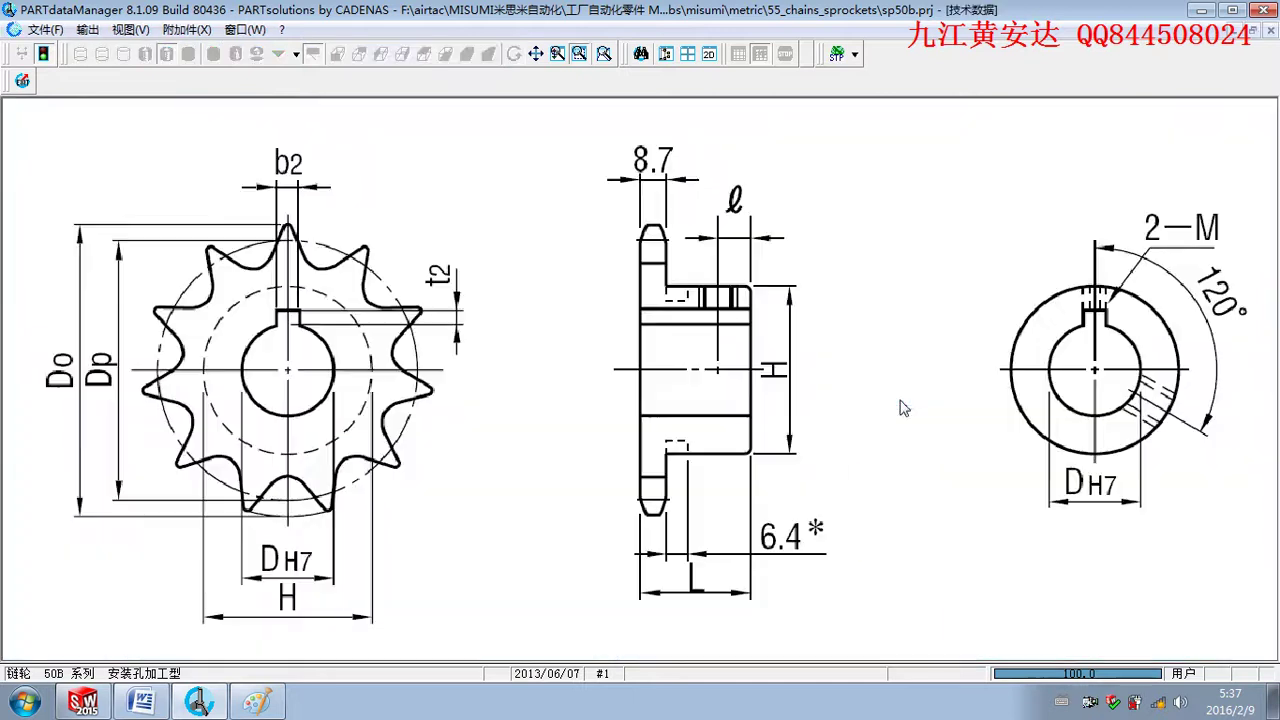
{"action": "left_click", "coordinate": [1252, 31]}
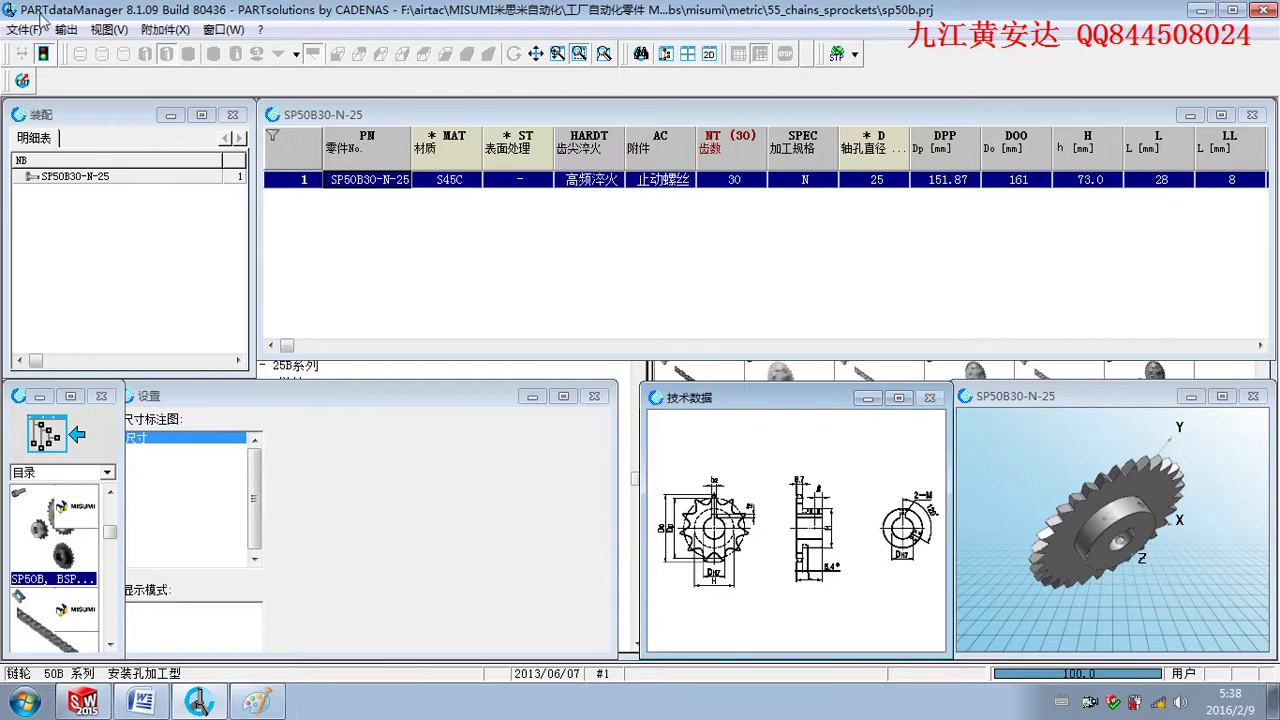
Export SP50B30-N-25 as STEP 3D to E:\2016\SP50B30-N-25.stp and load the CHE50 chain.
{"action": "left_click", "coordinate": [66, 29]}
{"action": "mouse_move", "coordinate": [96, 51]}
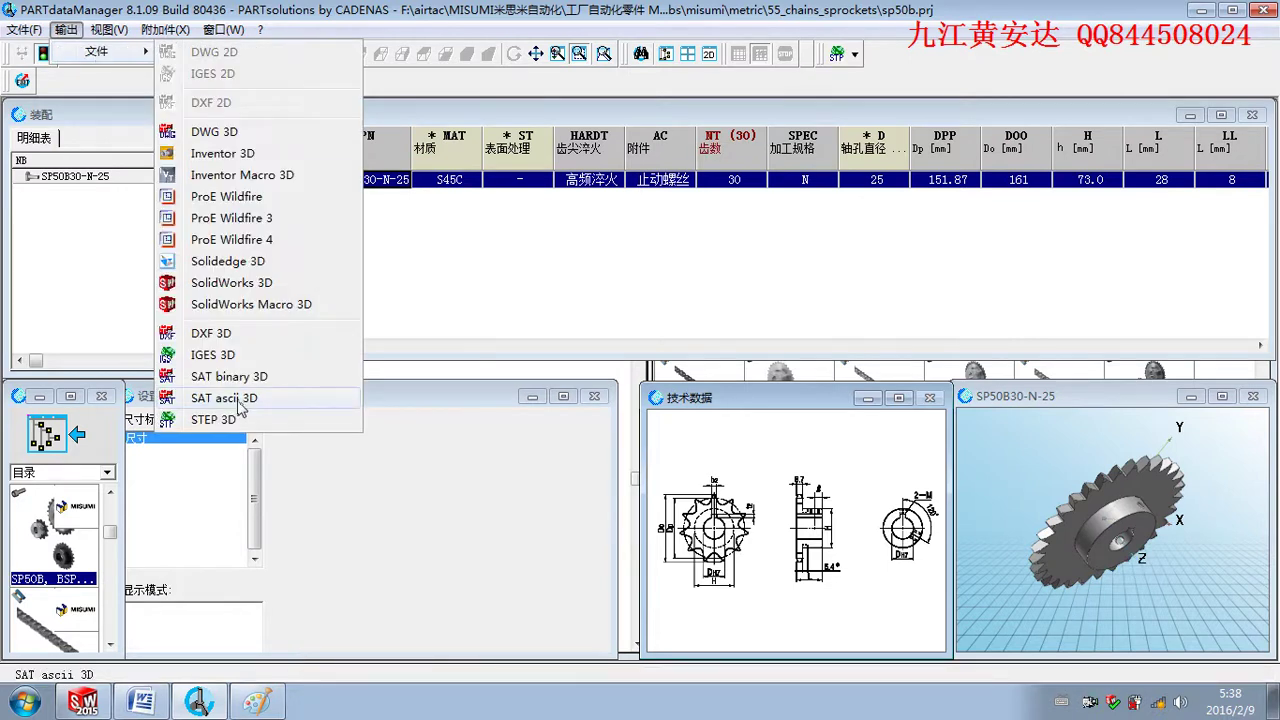
{"action": "left_click", "coordinate": [228, 419]}
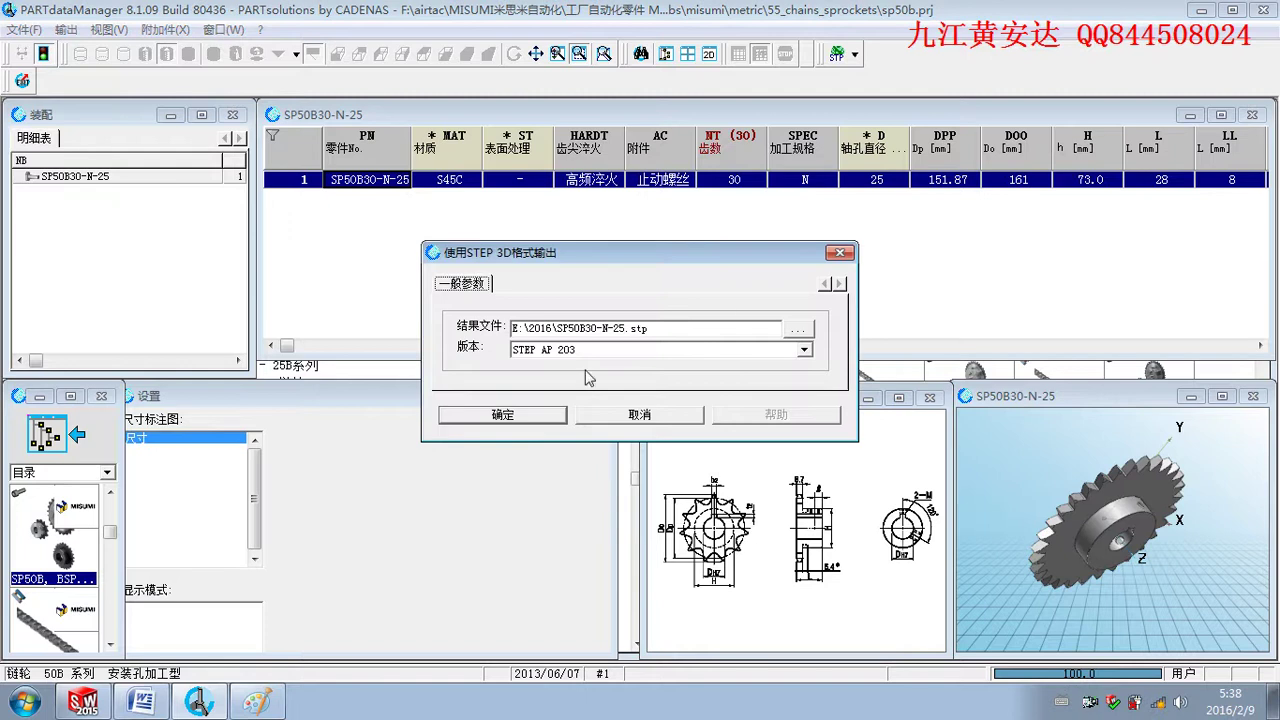
{"action": "left_click", "coordinate": [541, 413]}
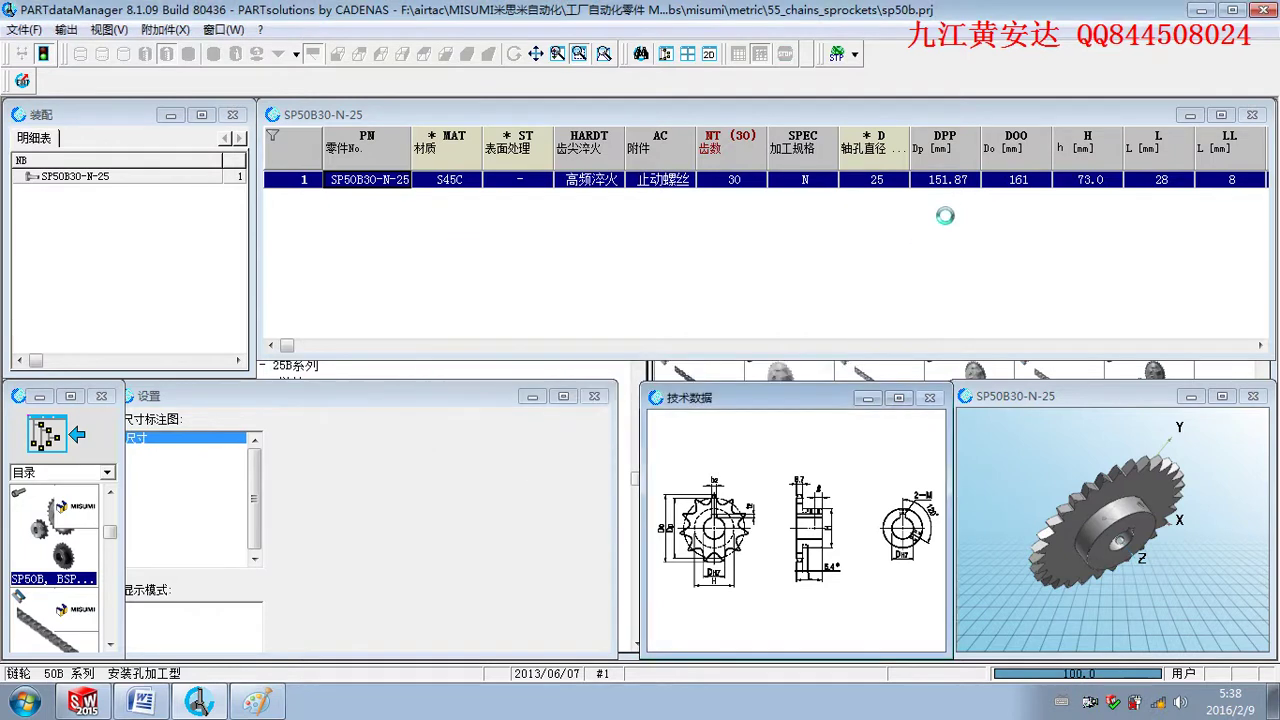
{"action": "left_click", "coordinate": [47, 433]}
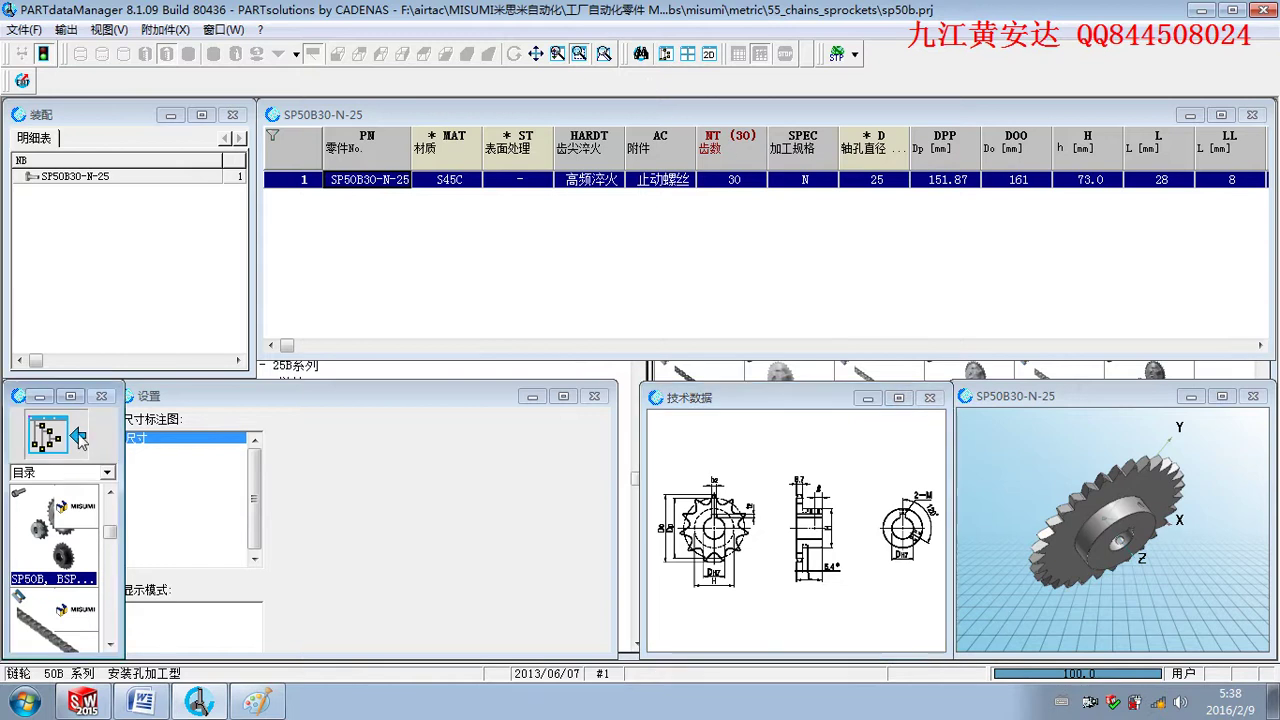
{"action": "double_click", "coordinate": [881, 503]}
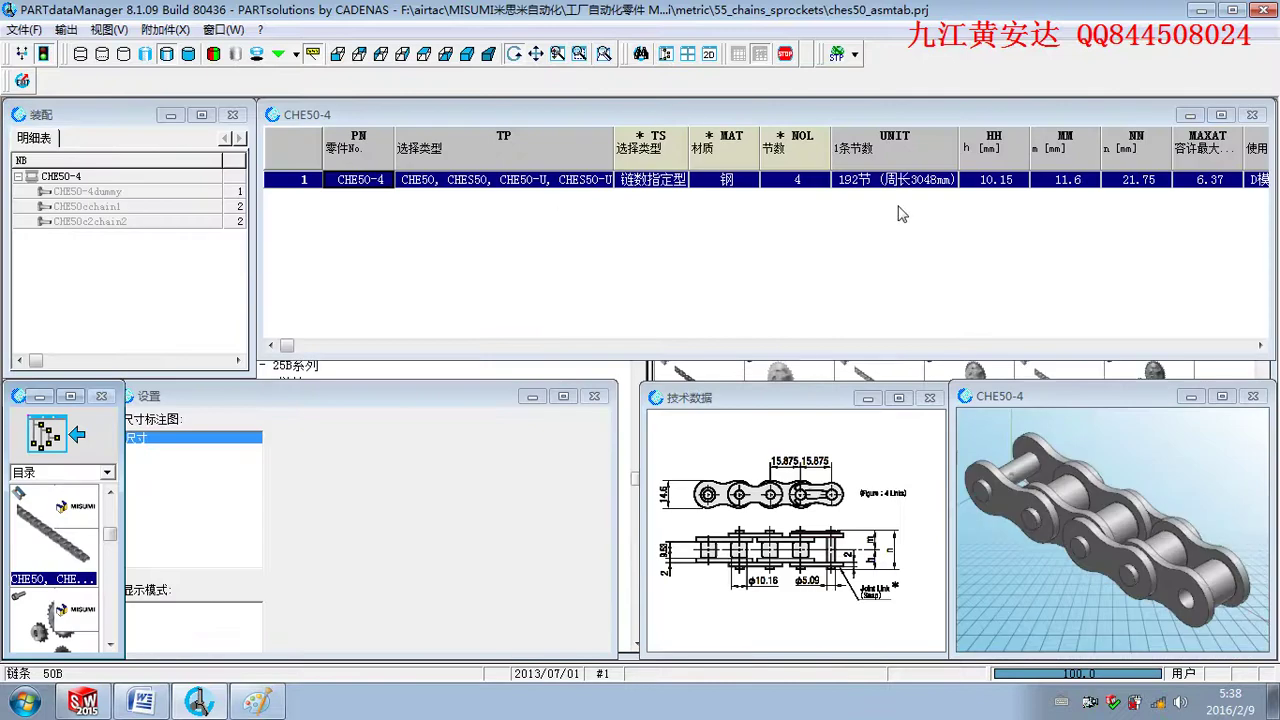
Enter 100 as the CHE50 chain's 节数 (number of links) in the value entry window.
{"action": "left_click", "coordinate": [806, 182]}
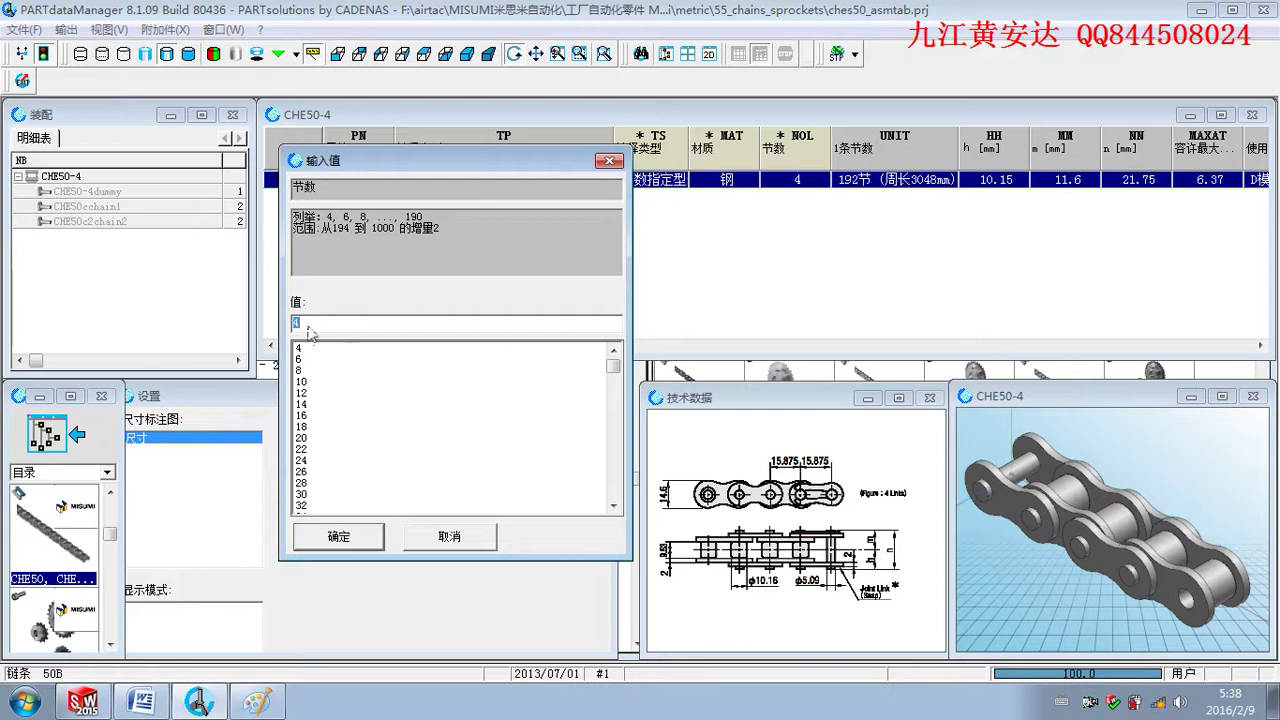
{"action": "type", "text": "100"}
{"action": "left_click_drag", "start_coordinate": [366, 322], "coordinate": [261, 313]}
{"action": "left_click_drag", "start_coordinate": [424, 168], "coordinate": [308, 106]}
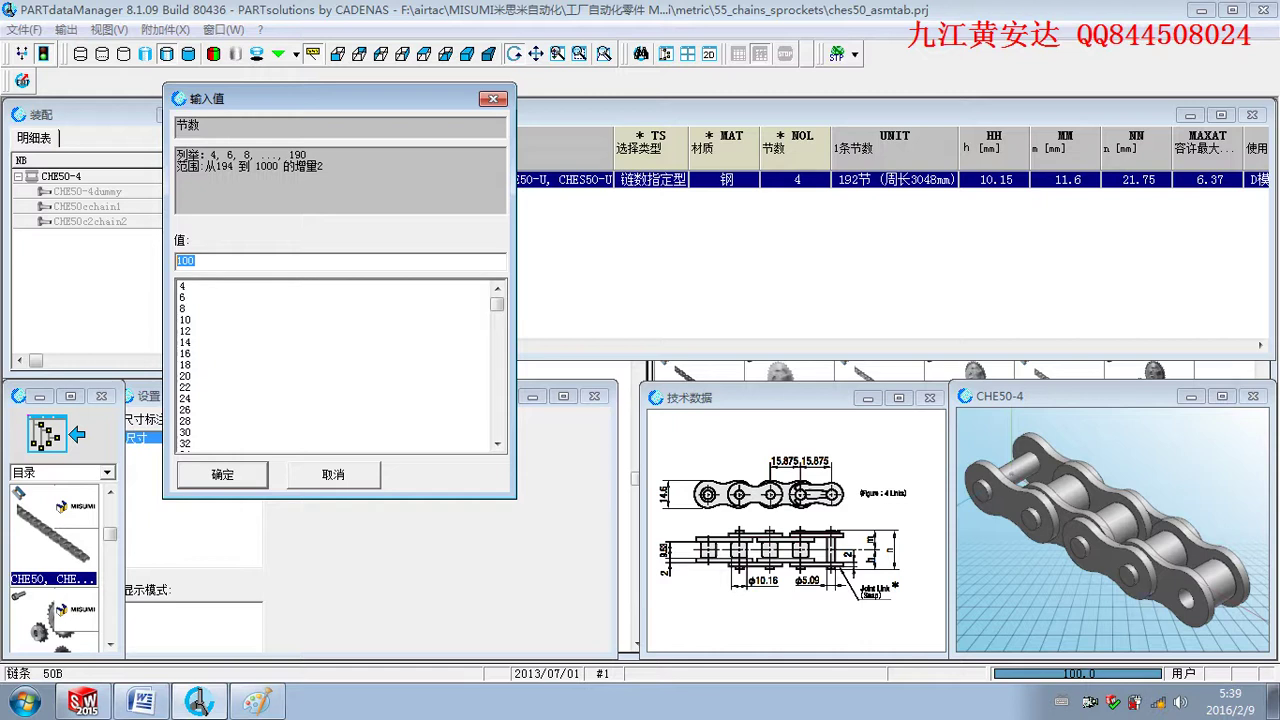
In the Paint sketch, draw an arrow from the rectangle into the circle and begin the 100 label.
{"action": "left_click", "coordinate": [271, 706]}
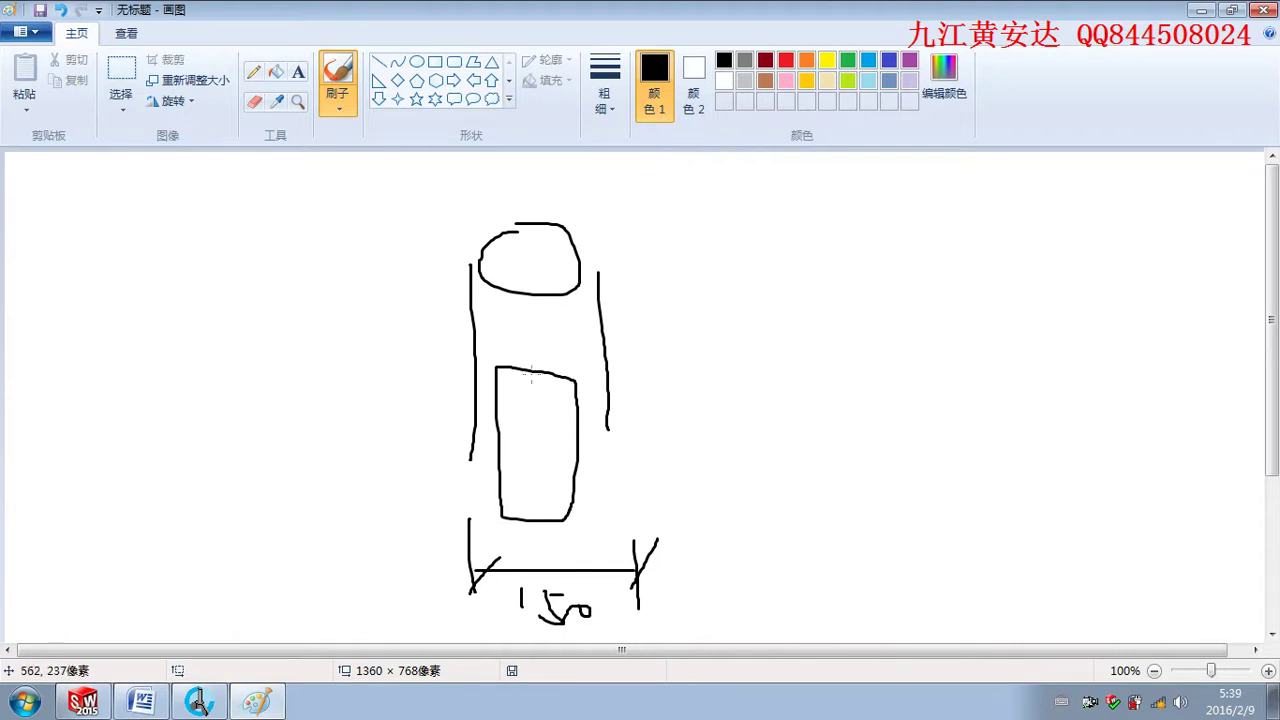
{"action": "mouse_move", "coordinate": [533, 373]}
{"action": "left_mouse_down"}
{"action": "mouse_move", "coordinate": [527, 258]}
{"action": "mouse_move", "coordinate": [554, 291]}
{"action": "mouse_move", "coordinate": [542, 266]}
{"action": "mouse_move", "coordinate": [511, 297]}
{"action": "left_mouse_up"}
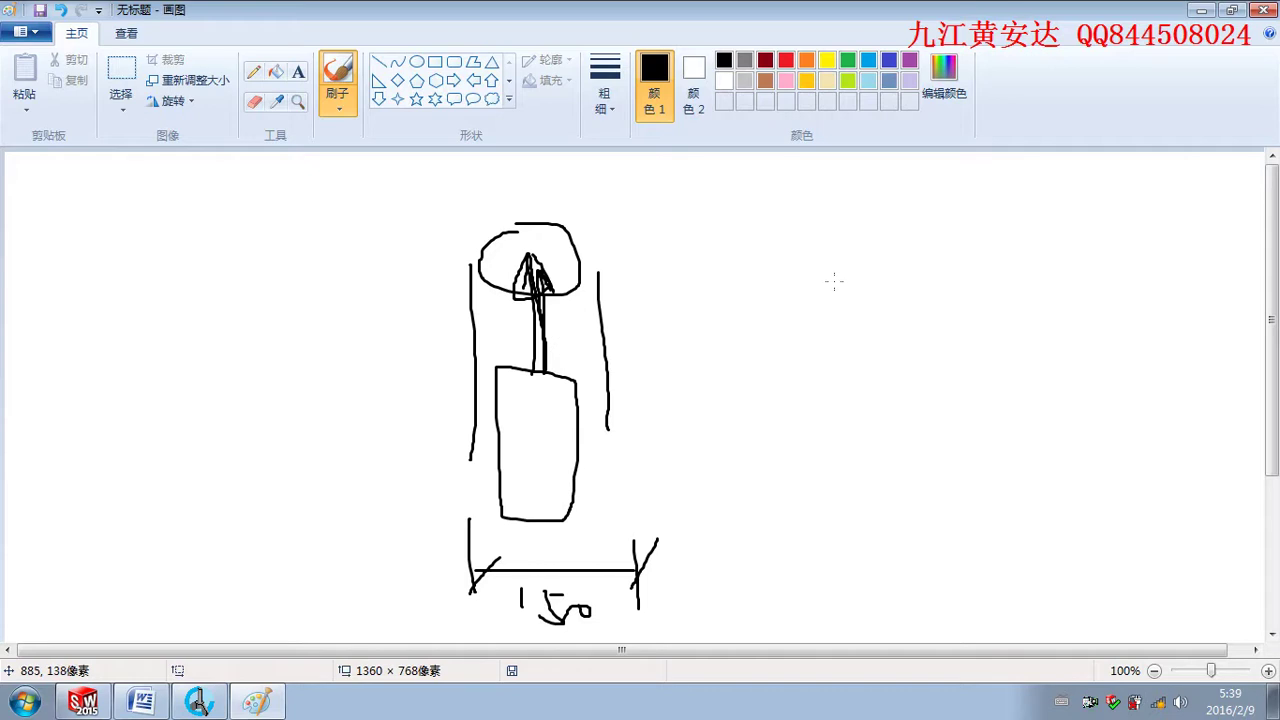
{"action": "left_click_drag", "start_coordinate": [820, 320], "coordinate": [820, 322]}
{"action": "left_click_drag", "start_coordinate": [833, 303], "coordinate": [853, 303]}
Add leader lines for the 100 and 200 labels and extra strokes around the circle and right side.
{"action": "left_click_drag", "start_coordinate": [615, 433], "coordinate": [900, 455]}
{"action": "left_click_drag", "start_coordinate": [774, 485], "coordinate": [1023, 485]}
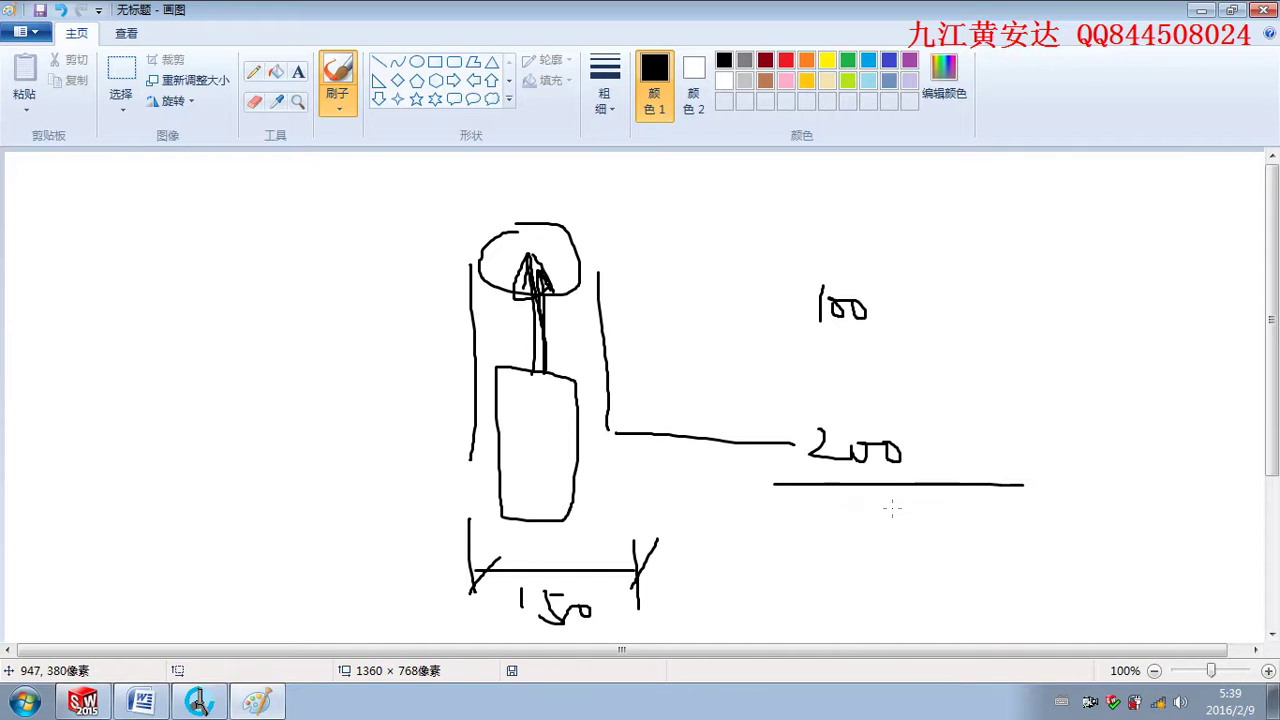
{"action": "mouse_move", "coordinate": [513, 218]}
{"action": "left_mouse_down"}
{"action": "mouse_move", "coordinate": [547, 272]}
{"action": "mouse_move", "coordinate": [500, 270]}
{"action": "mouse_move", "coordinate": [493, 208]}
{"action": "mouse_move", "coordinate": [475, 255]}
{"action": "mouse_move", "coordinate": [590, 275]}
{"action": "mouse_move", "coordinate": [480, 210]}
{"action": "left_mouse_up"}
{"action": "mouse_move", "coordinate": [596, 254]}
{"action": "left_mouse_down"}
{"action": "mouse_move", "coordinate": [604, 372]}
{"action": "mouse_move", "coordinate": [600, 250]}
{"action": "mouse_move", "coordinate": [624, 392]}
{"action": "left_mouse_up"}
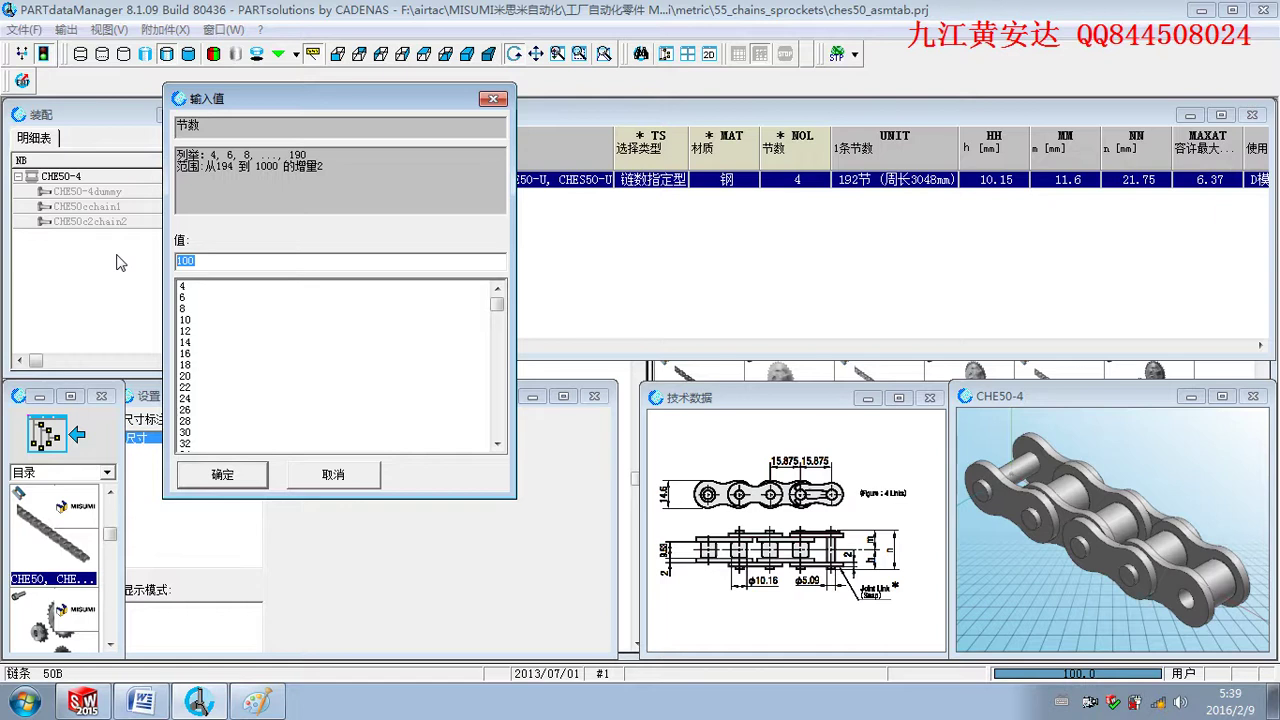
Set the chain to 30 links (CHE50-30), export it as a STEP 3D file, and close PARTdataManager.
{"action": "type", "text": "30"}
{"action": "key", "text": "Return"}
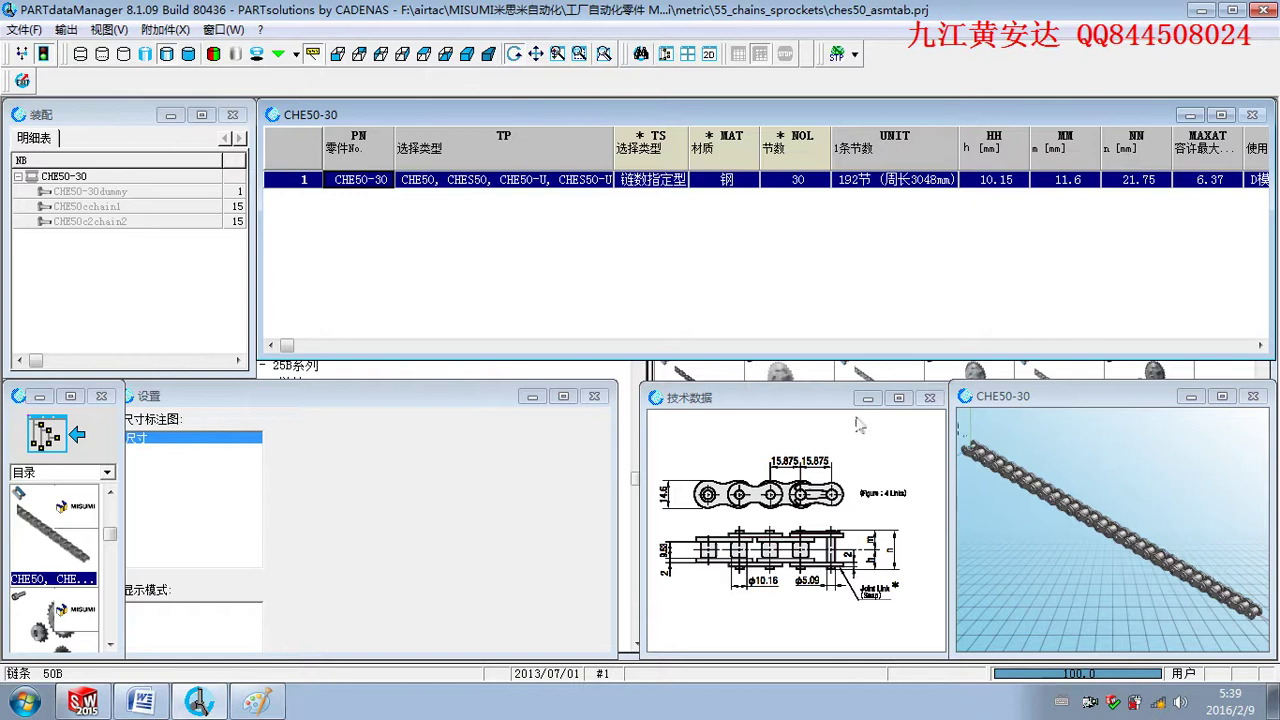
{"action": "left_click", "coordinate": [66, 29]}
{"action": "left_click", "coordinate": [226, 331]}
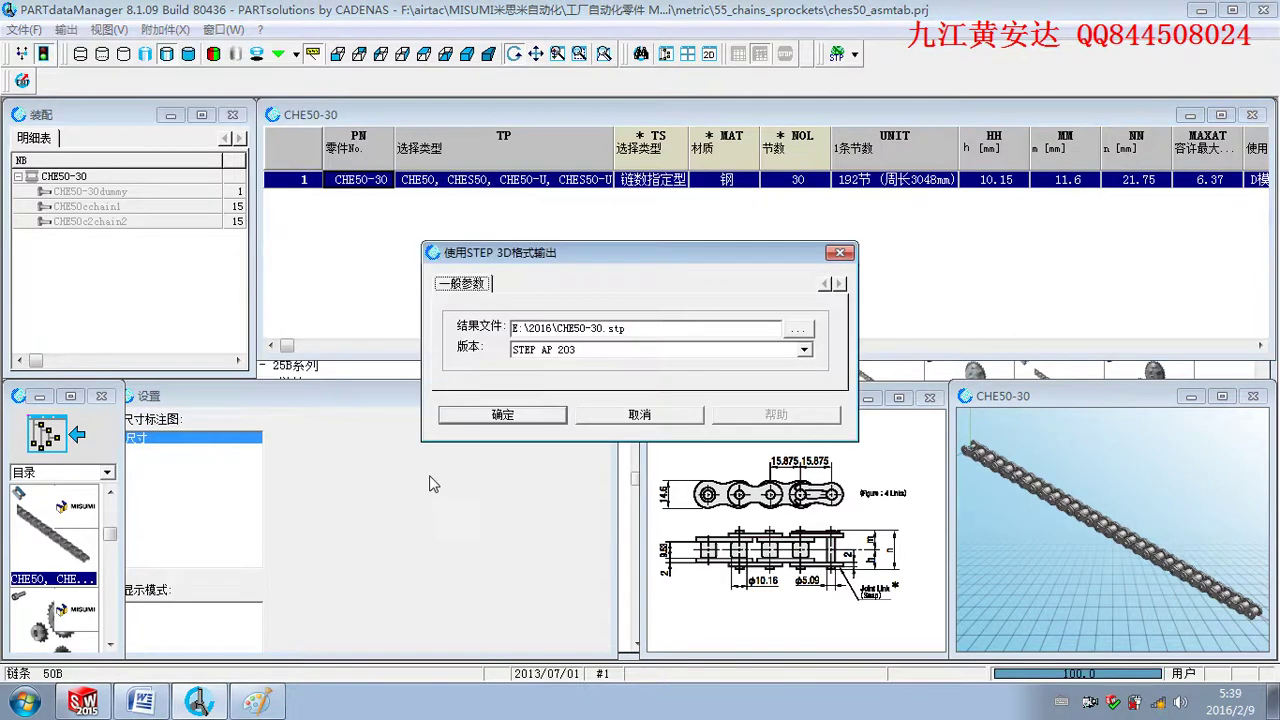
{"action": "left_click", "coordinate": [530, 420]}
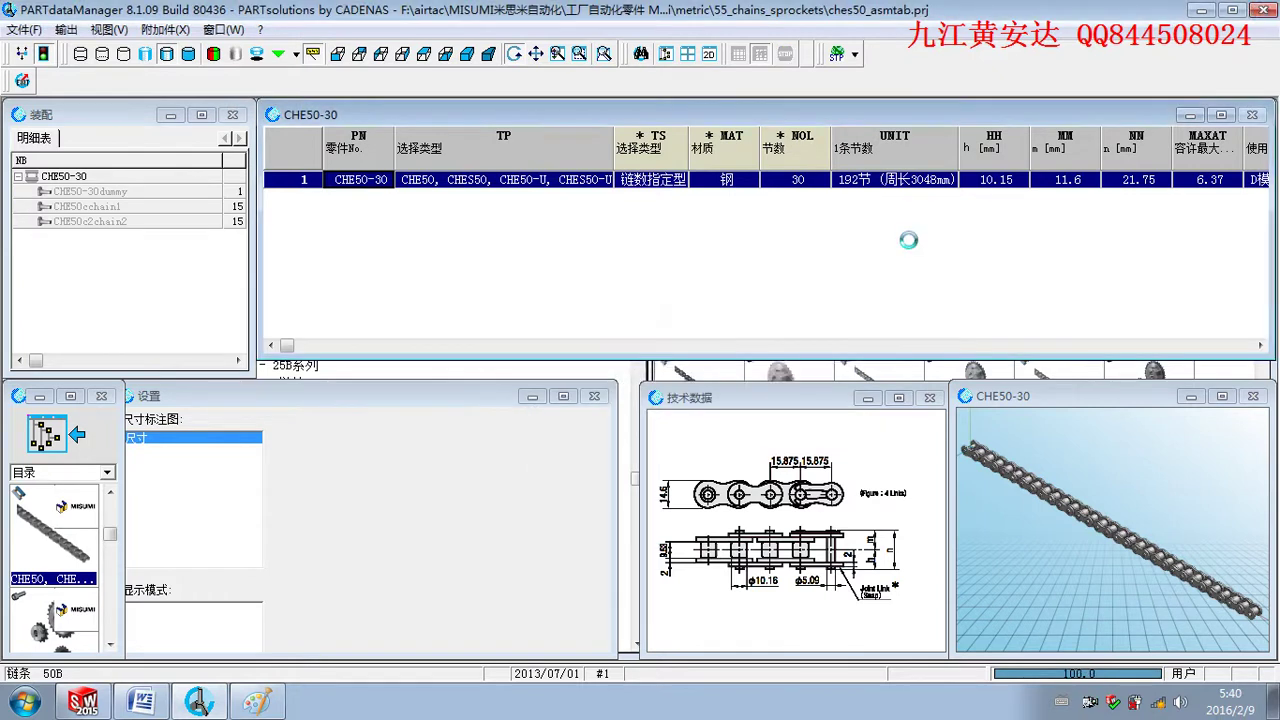
{"action": "left_click", "coordinate": [1255, 9]}
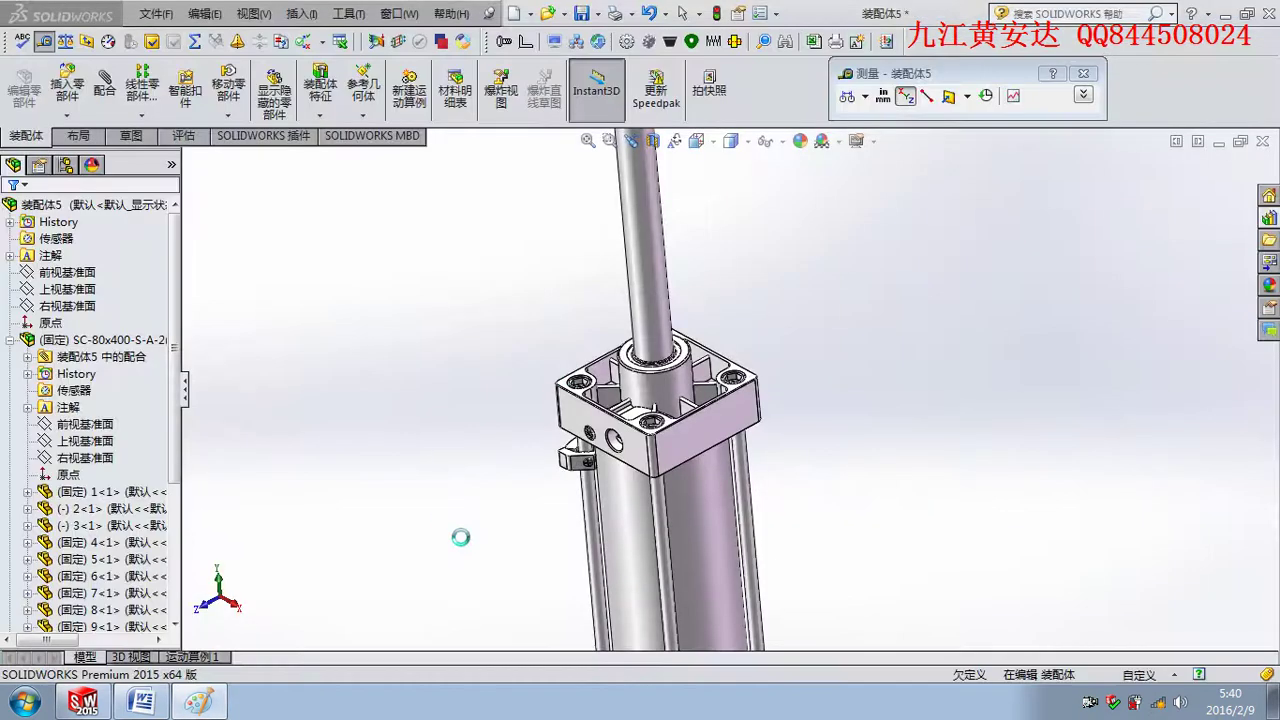
Bring up the Open dialog with Ctrl+O and set the file type filter to 所有文件 (*.*).
{"action": "left_click", "coordinate": [156, 14]}
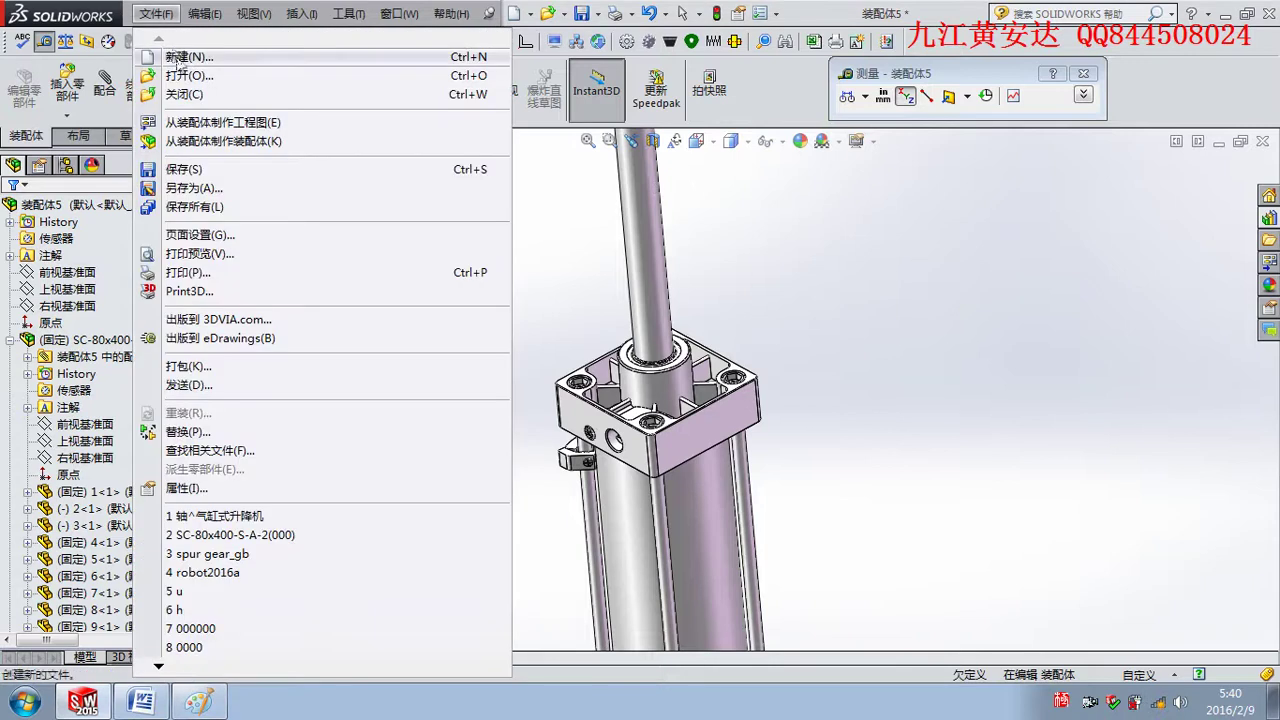
{"action": "left_click", "coordinate": [812, 413]}
{"action": "key", "text": "ctrl+o"}
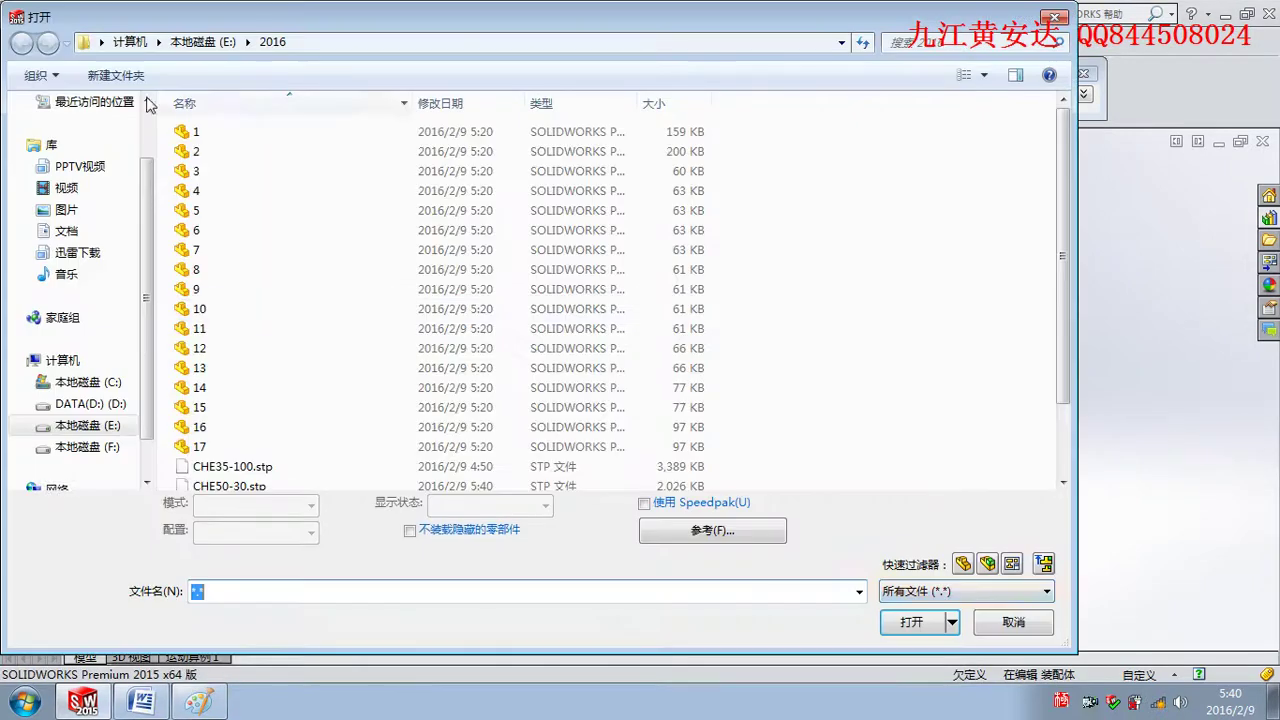
{"action": "left_click", "coordinate": [982, 592]}
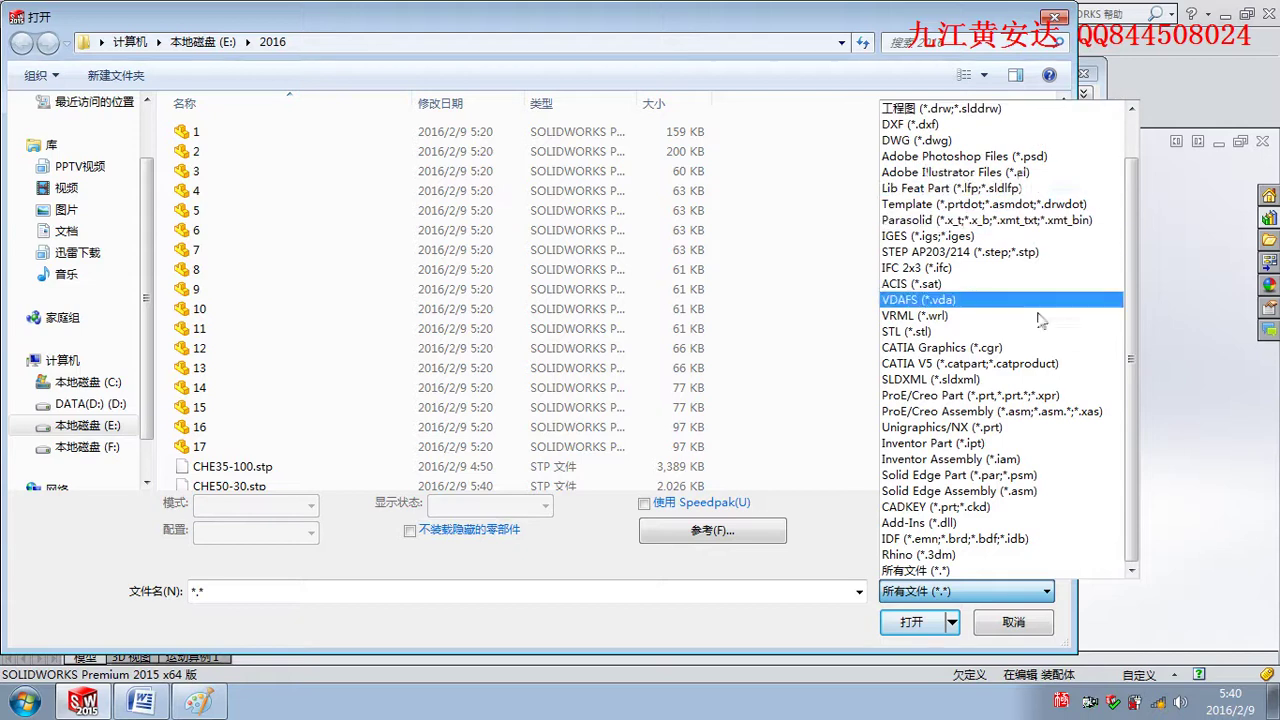
{"action": "scroll", "coordinate": [1028, 432], "scroll_direction": "up", "scroll_amount": 1}
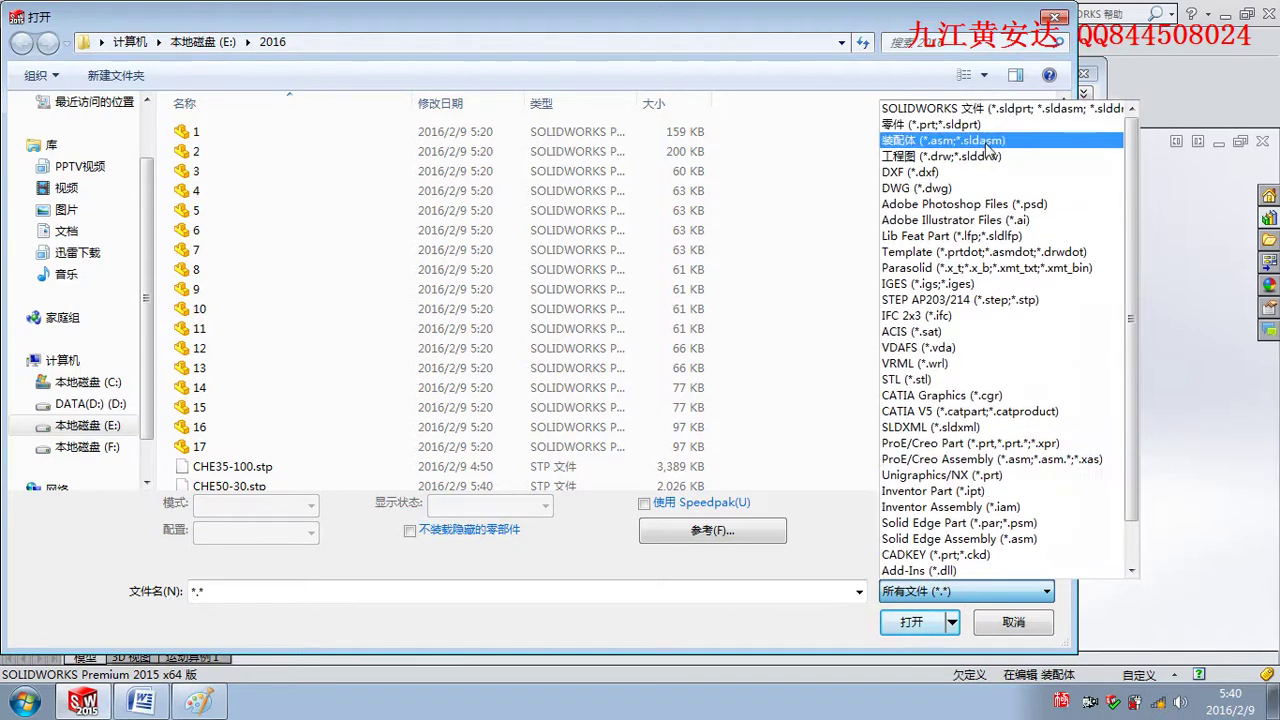
{"action": "left_click", "coordinate": [940, 140]}
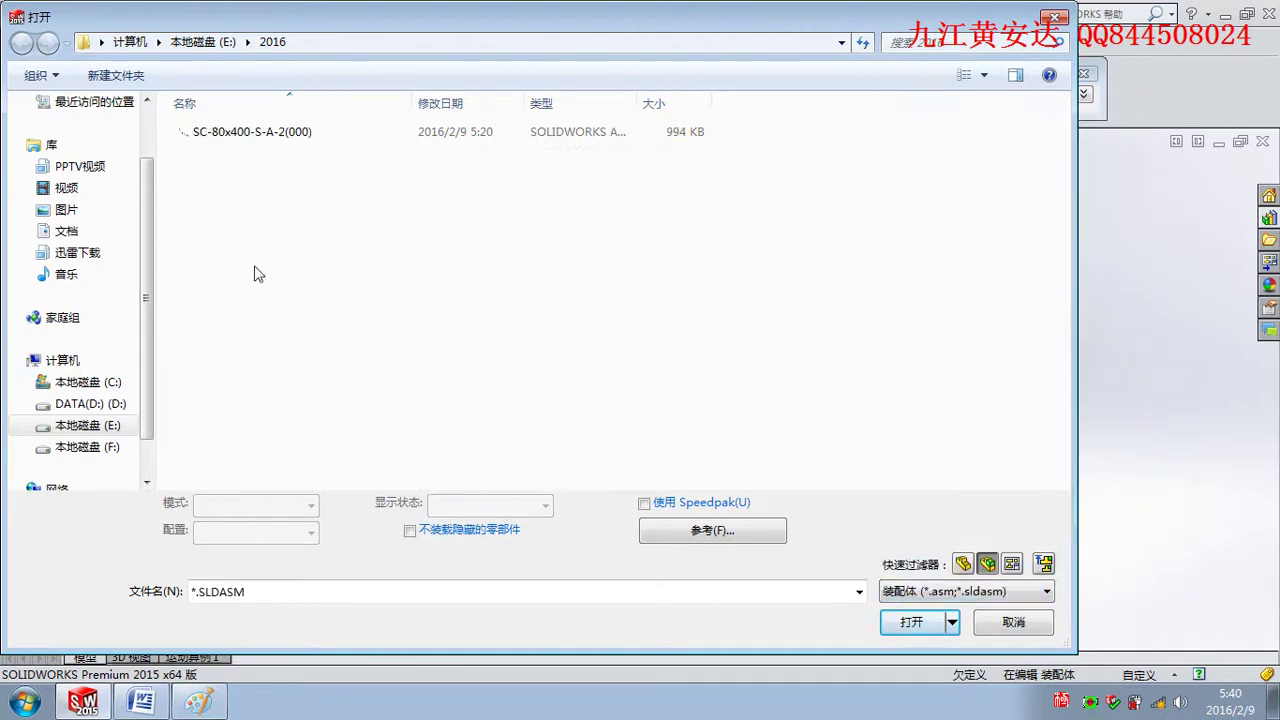
{"action": "left_click", "coordinate": [936, 593]}
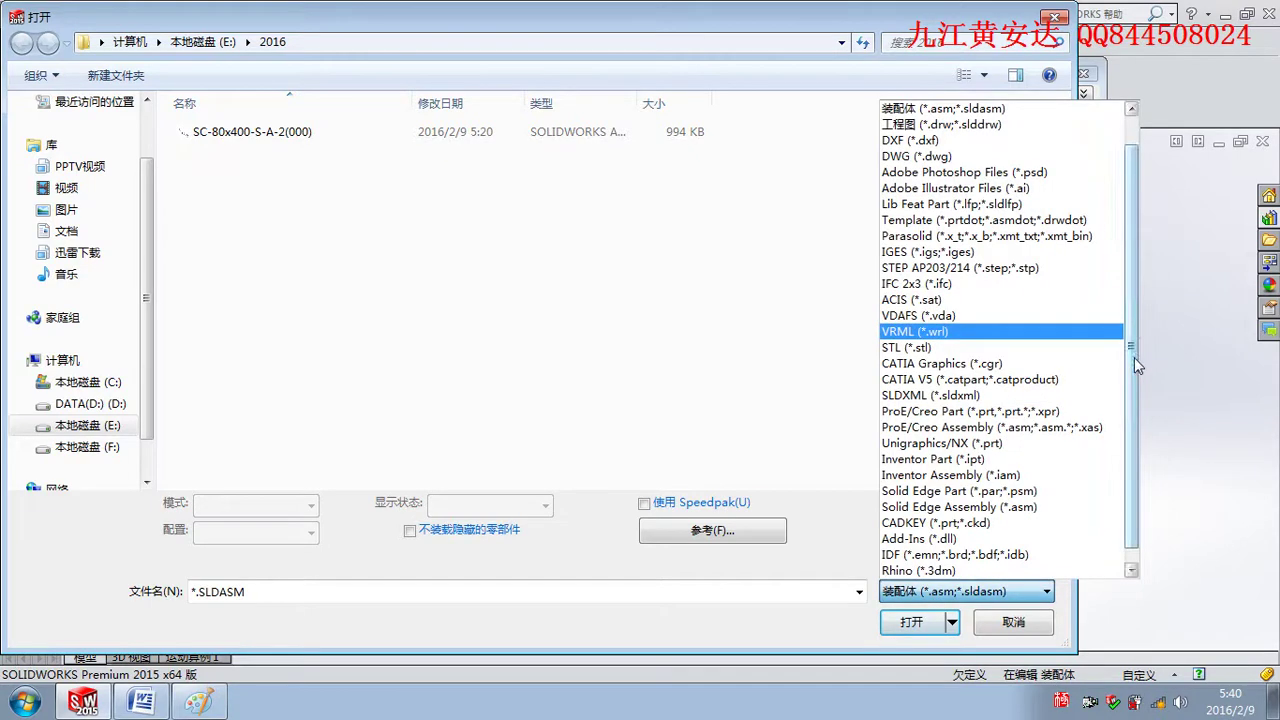
{"action": "scroll", "coordinate": [1130, 360], "scroll_direction": "up", "scroll_amount": 1}
{"action": "scroll", "coordinate": [1000, 440], "scroll_direction": "down", "scroll_amount": 1}
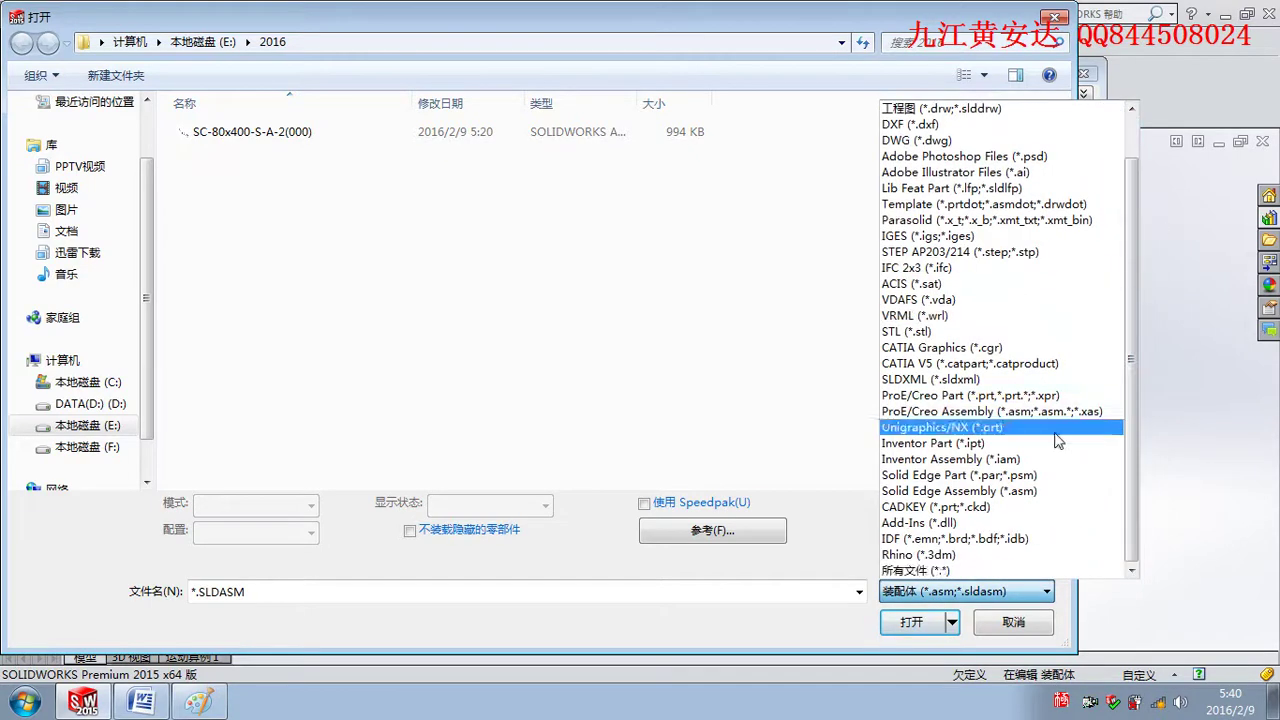
{"action": "left_click", "coordinate": [943, 570]}
{"action": "scroll", "coordinate": [1058, 397], "scroll_direction": "down", "scroll_amount": 2}
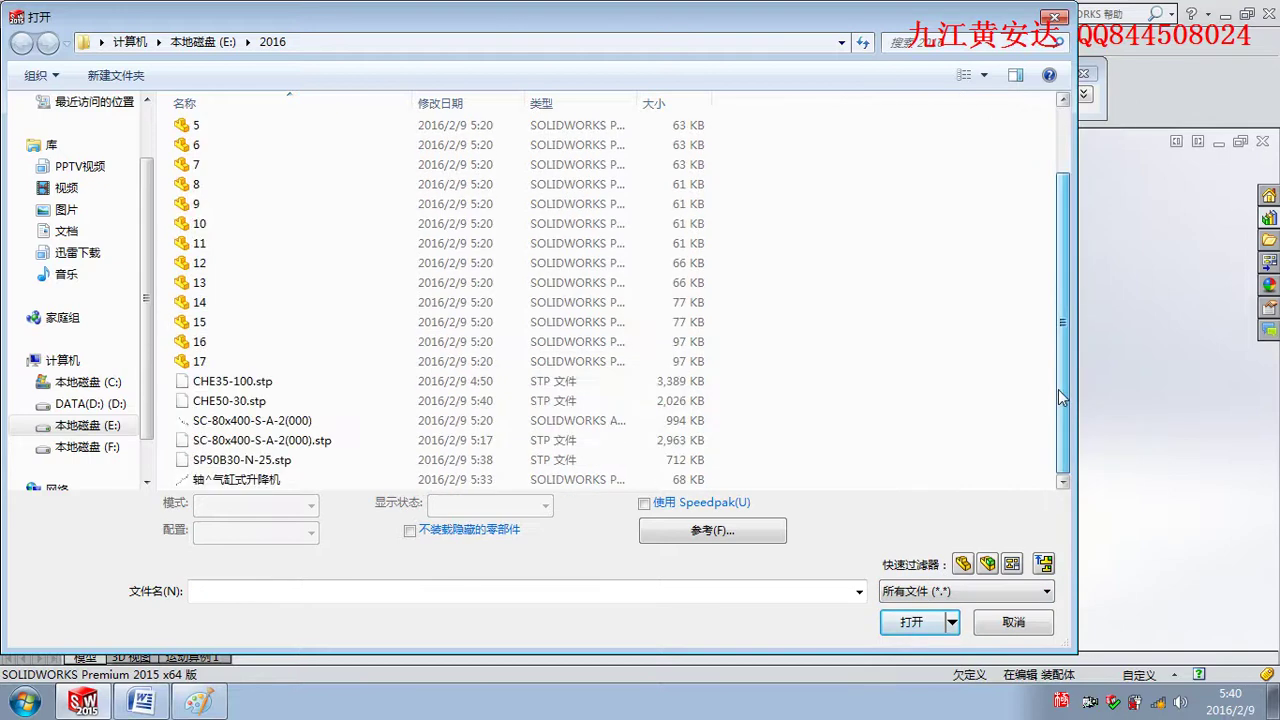
Select CHE50-30.stp and CHE35-100.stp from E:\2016 and open them.
{"action": "double_click", "coordinate": [266, 462]}
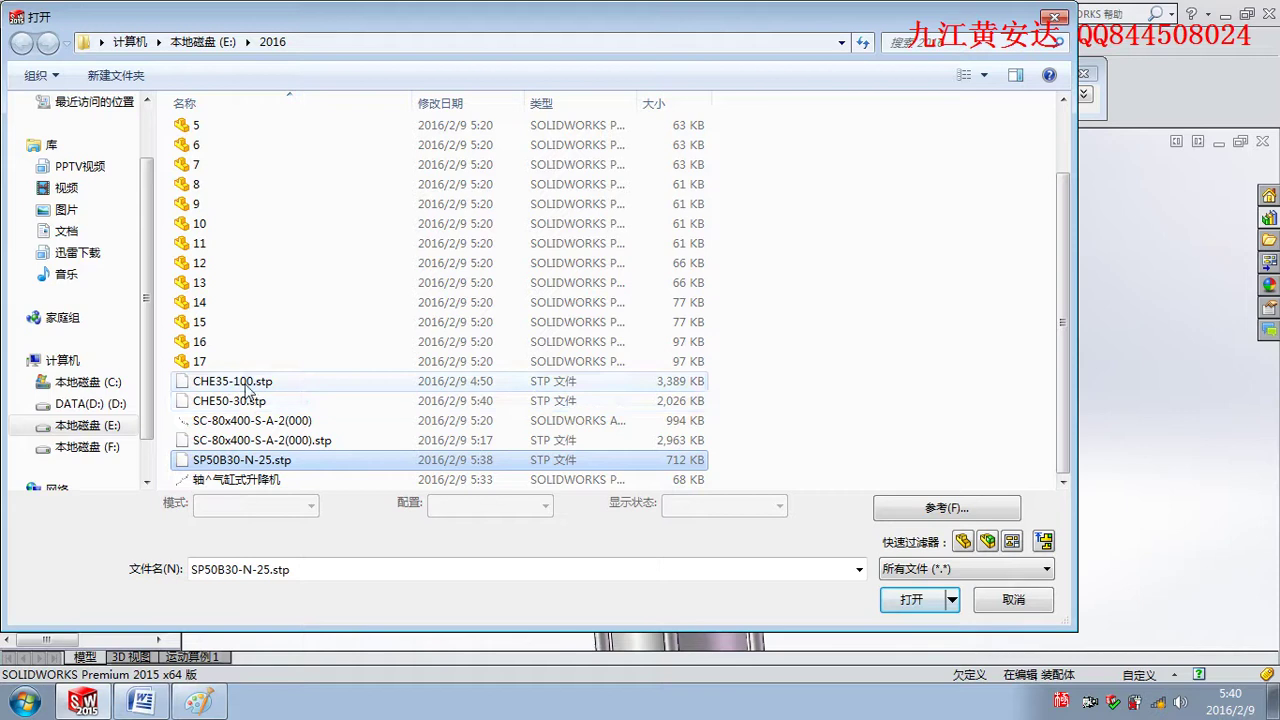
{"action": "left_click", "coordinate": [252, 400]}
{"action": "left_click", "coordinate": [250, 382]}
{"action": "left_click", "coordinate": [256, 402], "text": "ctrl"}
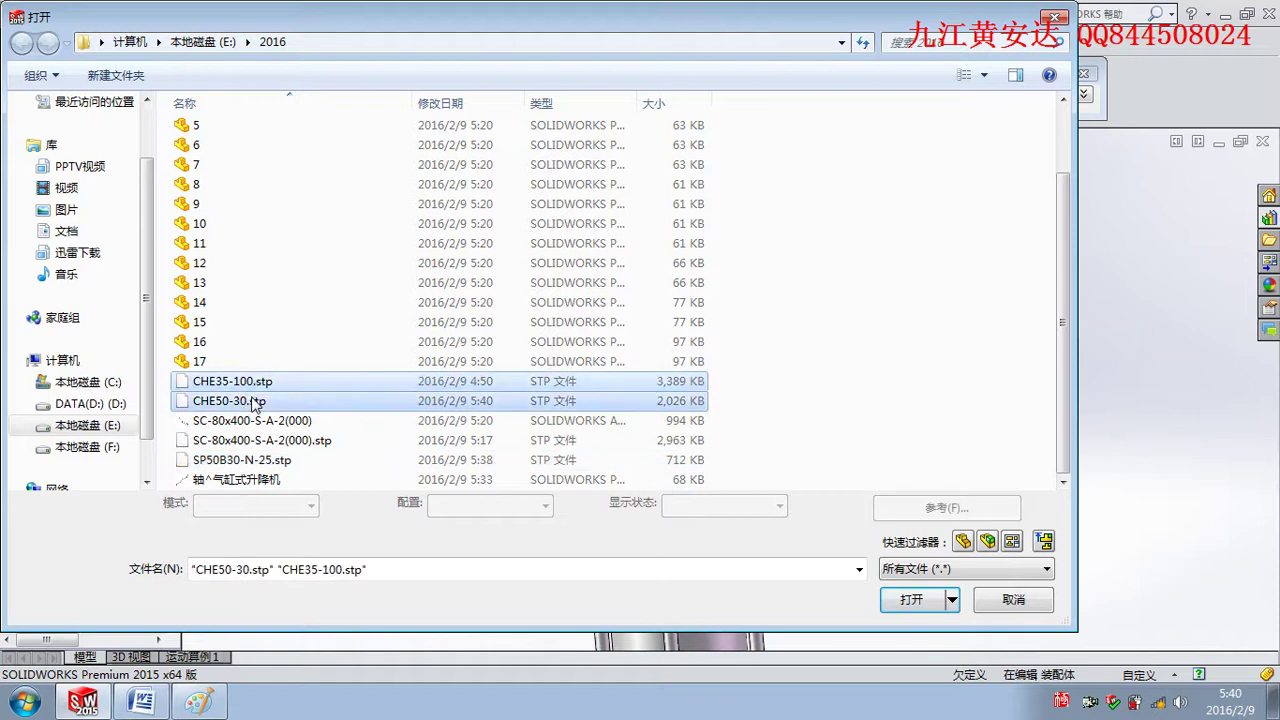
{"action": "left_click", "coordinate": [935, 601]}
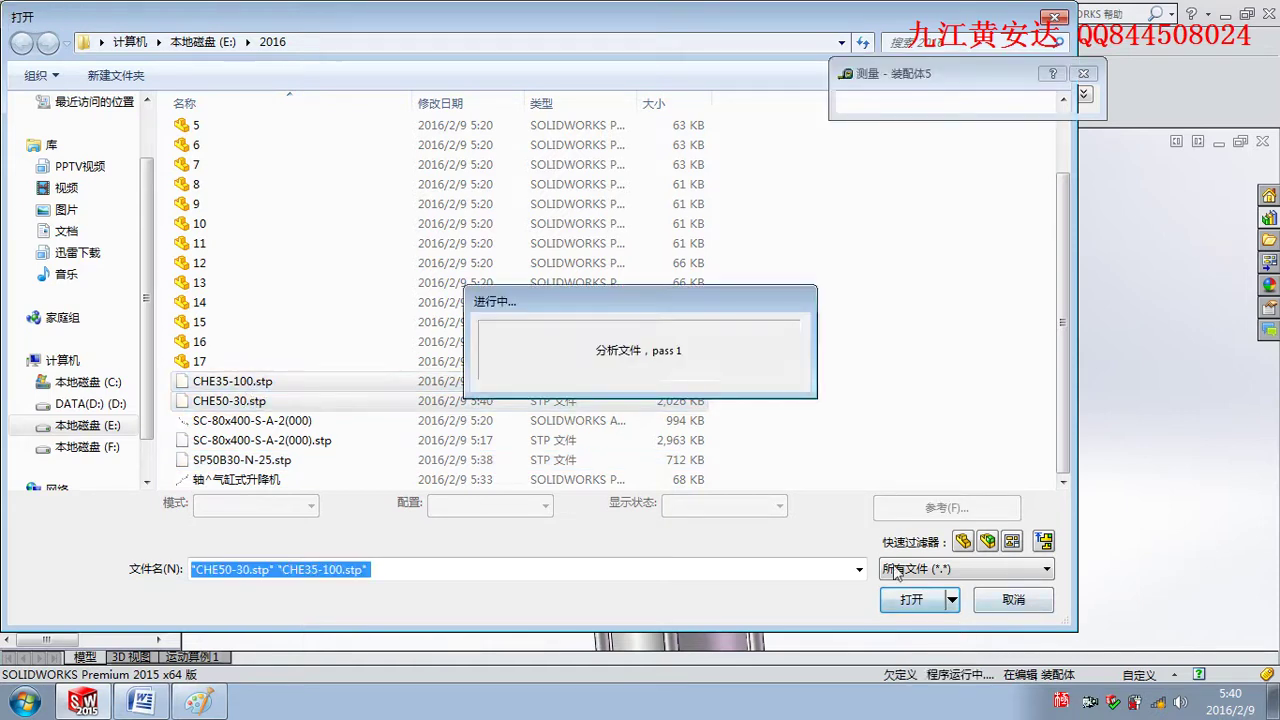
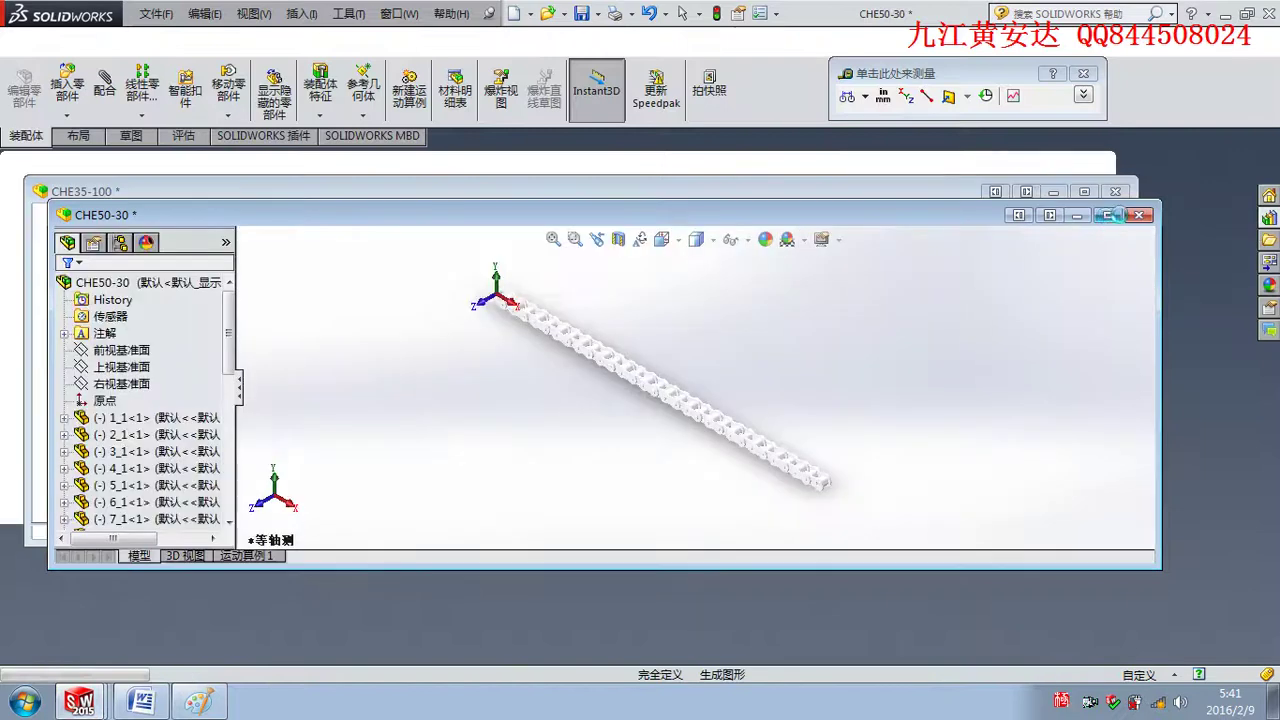
Maximize the CHE50-30 chain window and display it Shaded With Edges.
{"action": "left_click", "coordinate": [1109, 215]}
{"action": "middle_click_drag", "start_coordinate": [909, 374], "coordinate": [863, 374]}
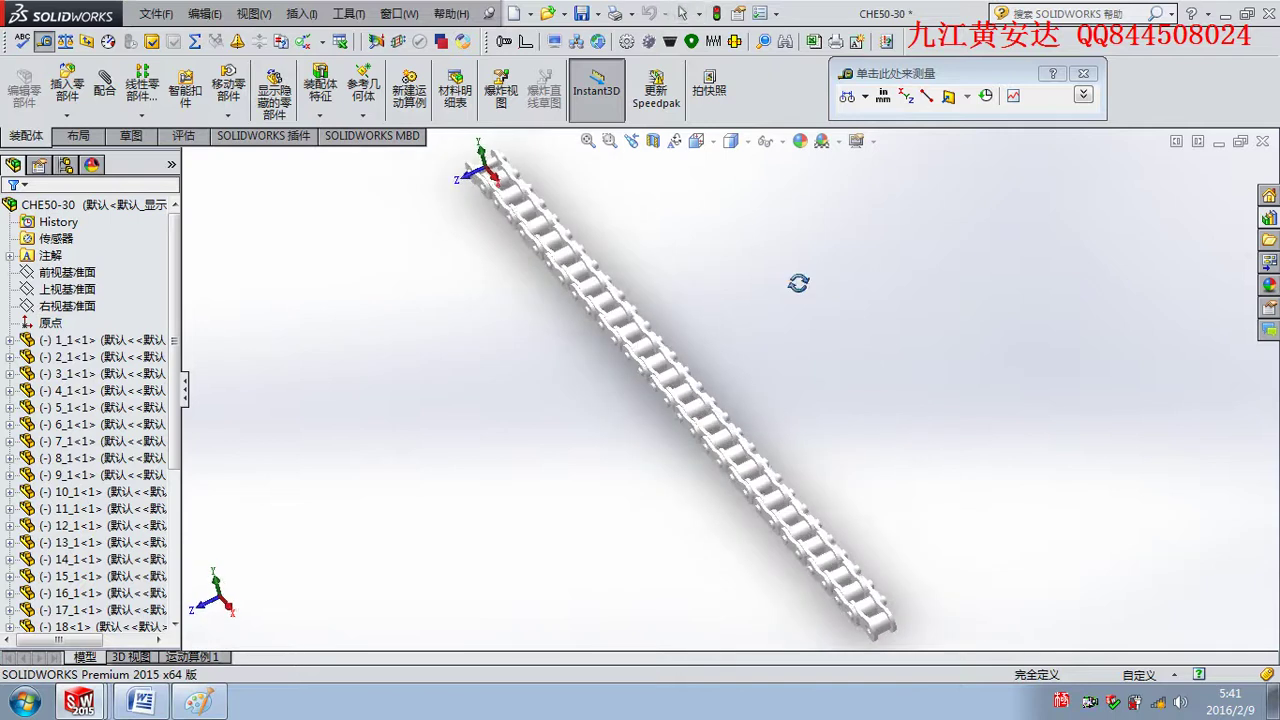
{"action": "left_click", "coordinate": [733, 141]}
{"action": "left_click", "coordinate": [735, 175]}
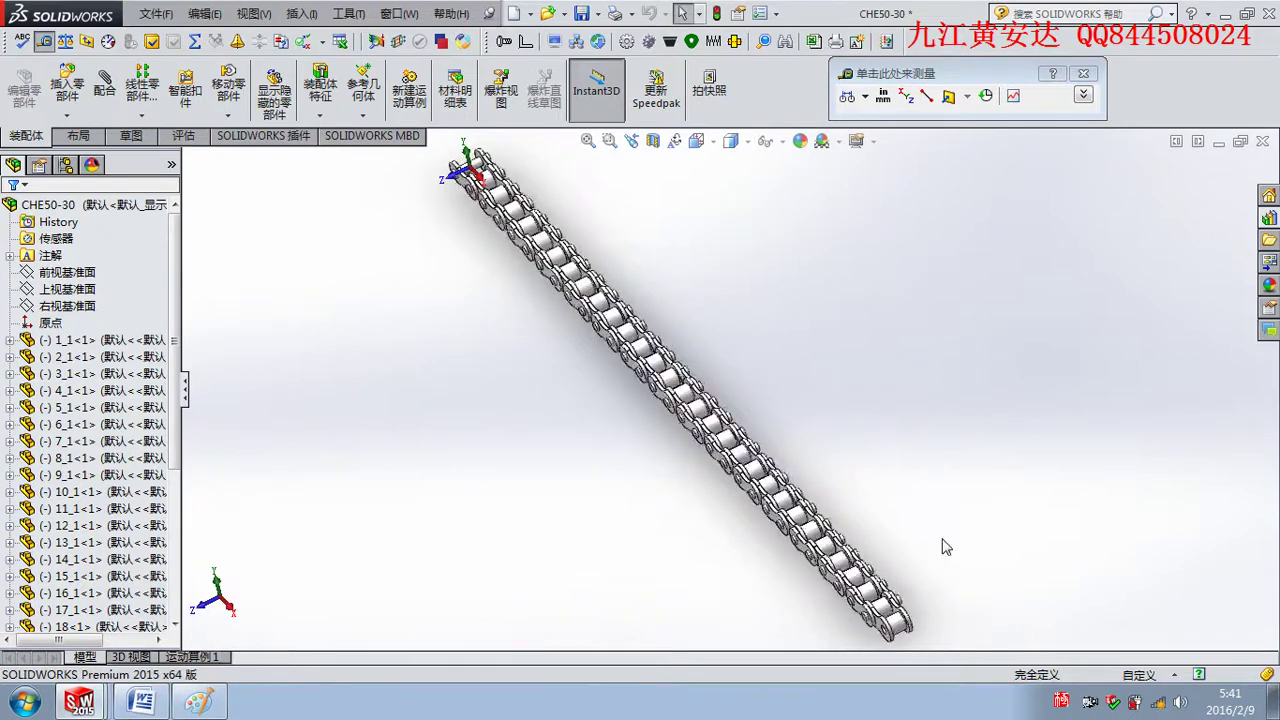
Orbit and zoom to inspect the chain links up close, then minimize the CHE50-30 window.
{"action": "mouse_move", "coordinate": [943, 543]}
{"action": "middle_mouse_down"}
{"action": "mouse_move", "coordinate": [743, 443]}
{"action": "mouse_move", "coordinate": [758, 511]}
{"action": "mouse_move", "coordinate": [857, 546]}
{"action": "mouse_move", "coordinate": [737, 426]}
{"action": "mouse_move", "coordinate": [946, 449]}
{"action": "mouse_move", "coordinate": [866, 466]}
{"action": "mouse_move", "coordinate": [837, 491]}
{"action": "mouse_move", "coordinate": [846, 503]}
{"action": "middle_mouse_up"}
{"action": "scroll", "coordinate": [778, 395], "scroll_direction": "down", "scroll_amount": 3}
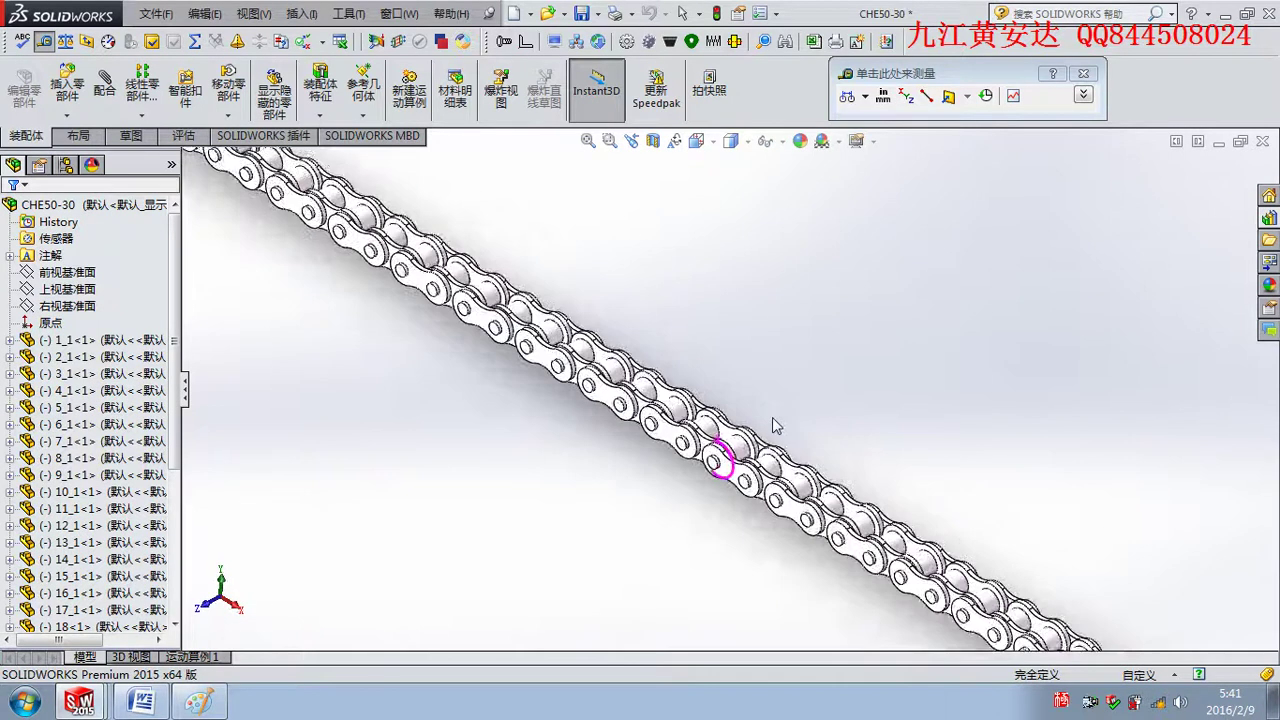
{"action": "scroll", "coordinate": [778, 400], "scroll_direction": "up", "scroll_amount": 5}
{"action": "scroll", "coordinate": [780, 415], "scroll_direction": "up", "scroll_amount": 1}
{"action": "scroll", "coordinate": [731, 350], "scroll_direction": "down", "scroll_amount": 1}
{"action": "scroll", "coordinate": [737, 371], "scroll_direction": "down", "scroll_amount": 2}
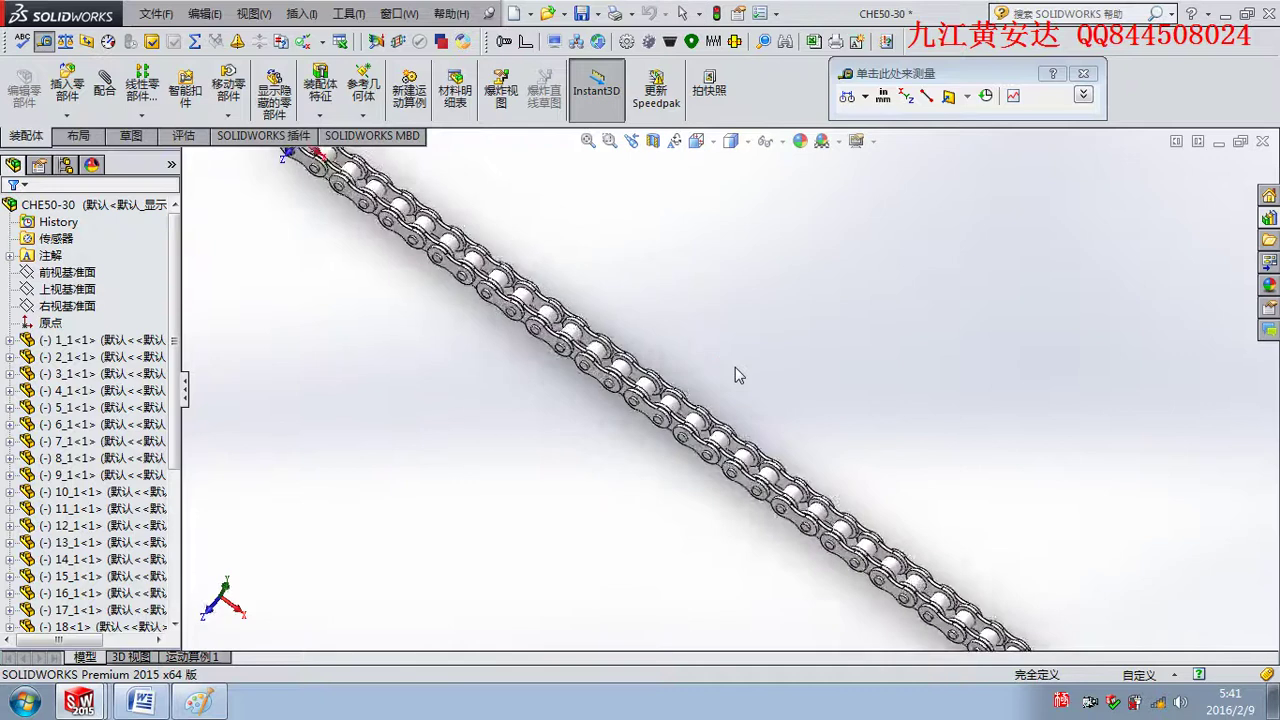
{"action": "mouse_move", "coordinate": [737, 371]}
{"action": "middle_mouse_down"}
{"action": "mouse_move", "coordinate": [688, 370]}
{"action": "mouse_move", "coordinate": [705, 347]}
{"action": "mouse_move", "coordinate": [727, 357]}
{"action": "middle_mouse_up"}
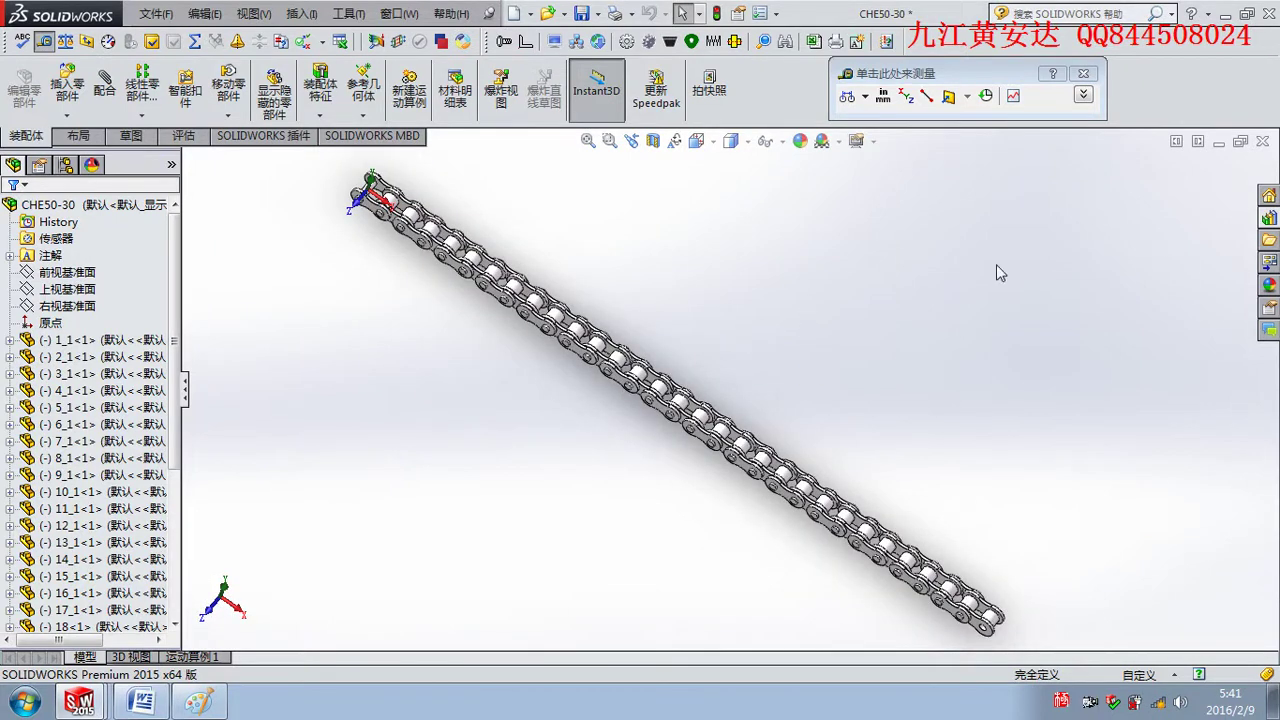
{"action": "mouse_move", "coordinate": [876, 316]}
{"action": "middle_mouse_down"}
{"action": "mouse_move", "coordinate": [844, 371]}
{"action": "mouse_move", "coordinate": [823, 326]}
{"action": "mouse_move", "coordinate": [837, 277]}
{"action": "mouse_move", "coordinate": [854, 282]}
{"action": "mouse_move", "coordinate": [871, 386]}
{"action": "mouse_move", "coordinate": [846, 417]}
{"action": "mouse_move", "coordinate": [870, 402]}
{"action": "middle_mouse_up"}
{"action": "scroll", "coordinate": [856, 406], "scroll_direction": "down", "scroll_amount": 3}
{"action": "scroll", "coordinate": [844, 371], "scroll_direction": "up", "scroll_amount": 3}
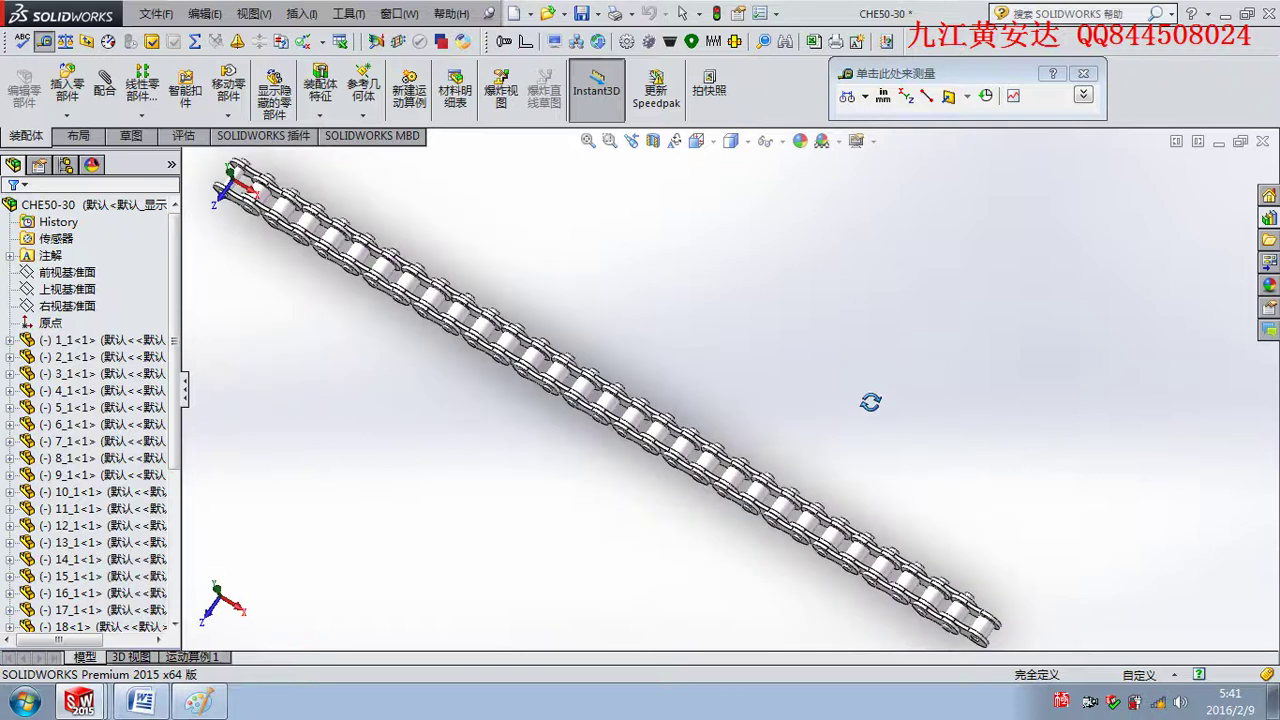
{"action": "left_click", "coordinate": [1218, 141]}
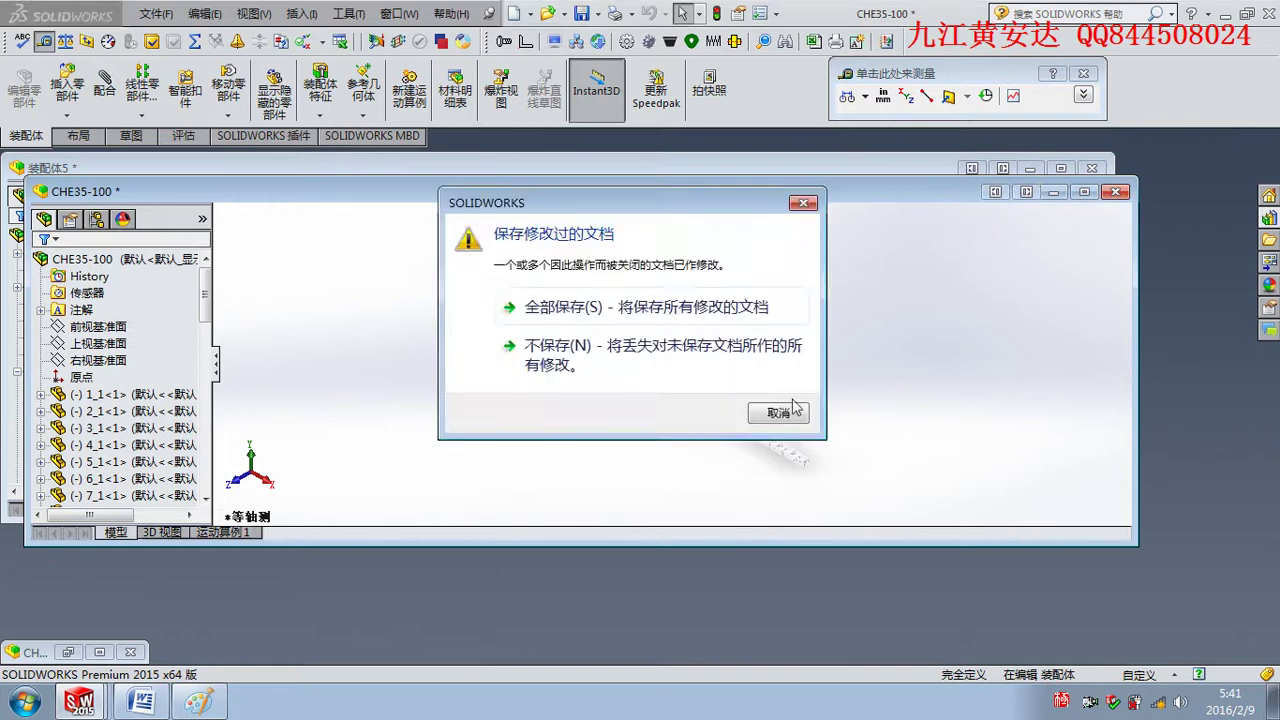
Dismiss the save prompt, minimize CHE35-100 and bring the CHE50-30 assembly back up.
{"action": "left_click", "coordinate": [792, 411]}
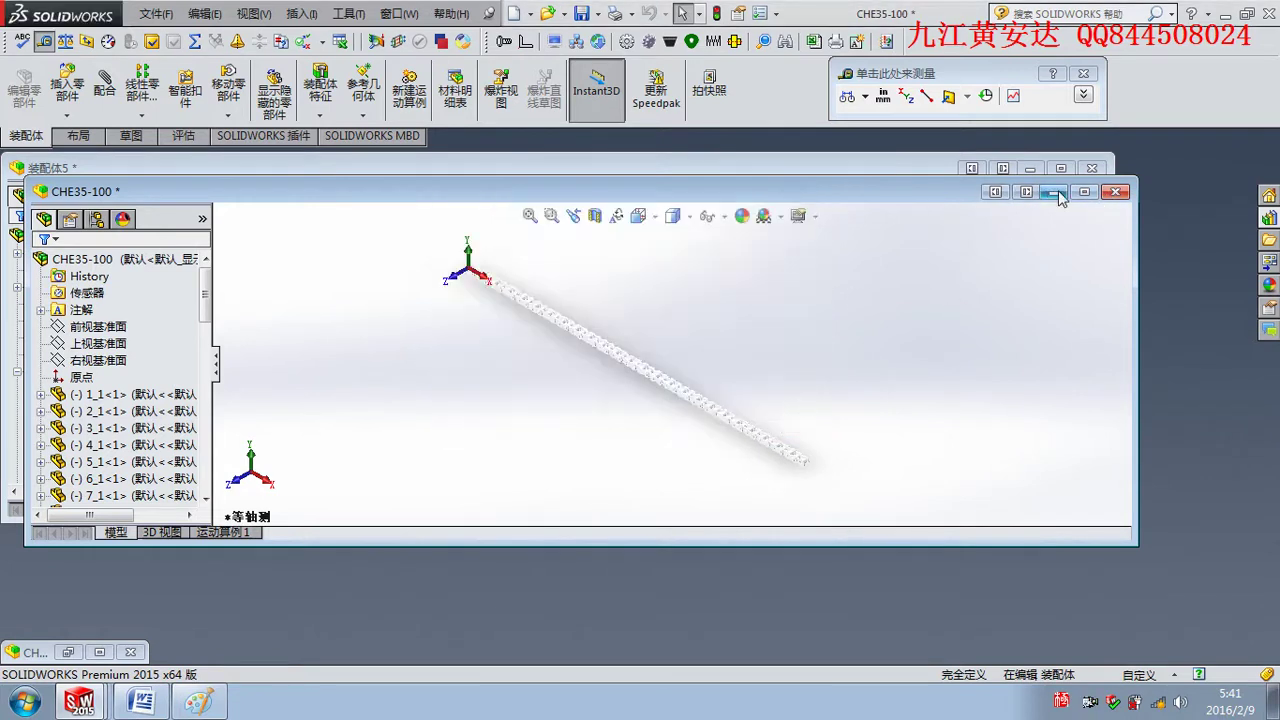
{"action": "left_click", "coordinate": [1054, 192]}
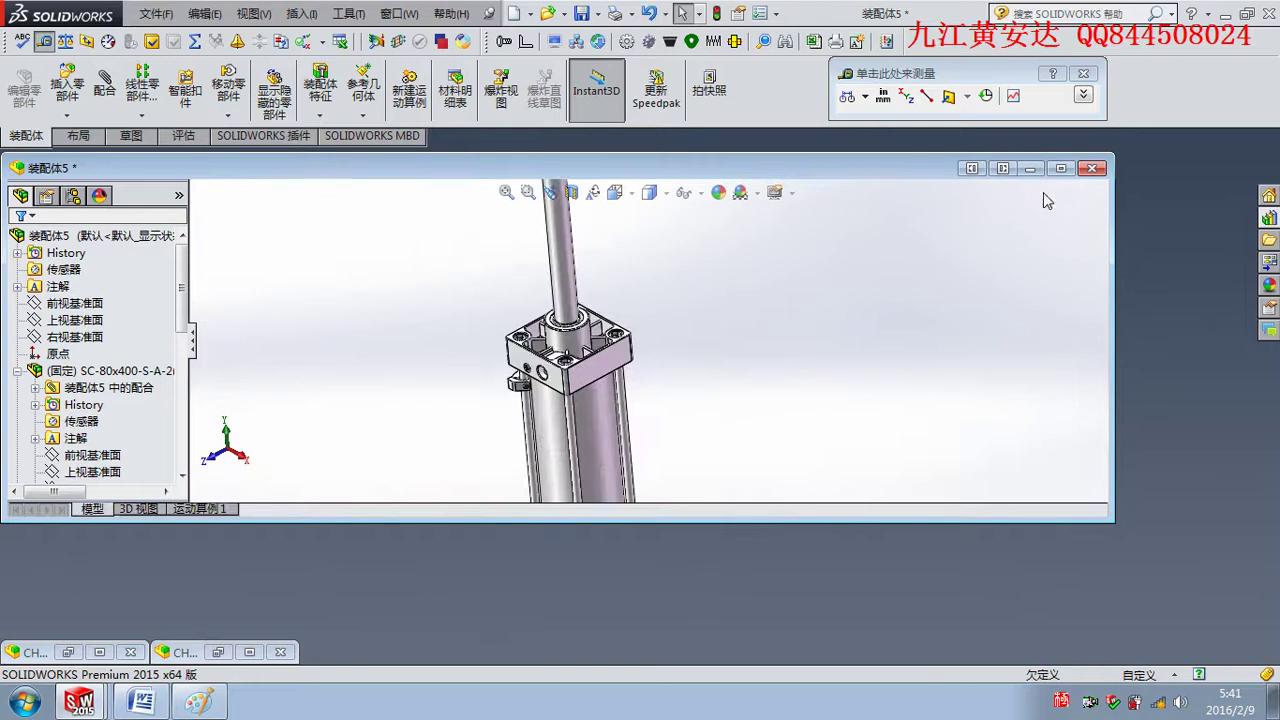
{"action": "left_click", "coordinate": [99, 652]}
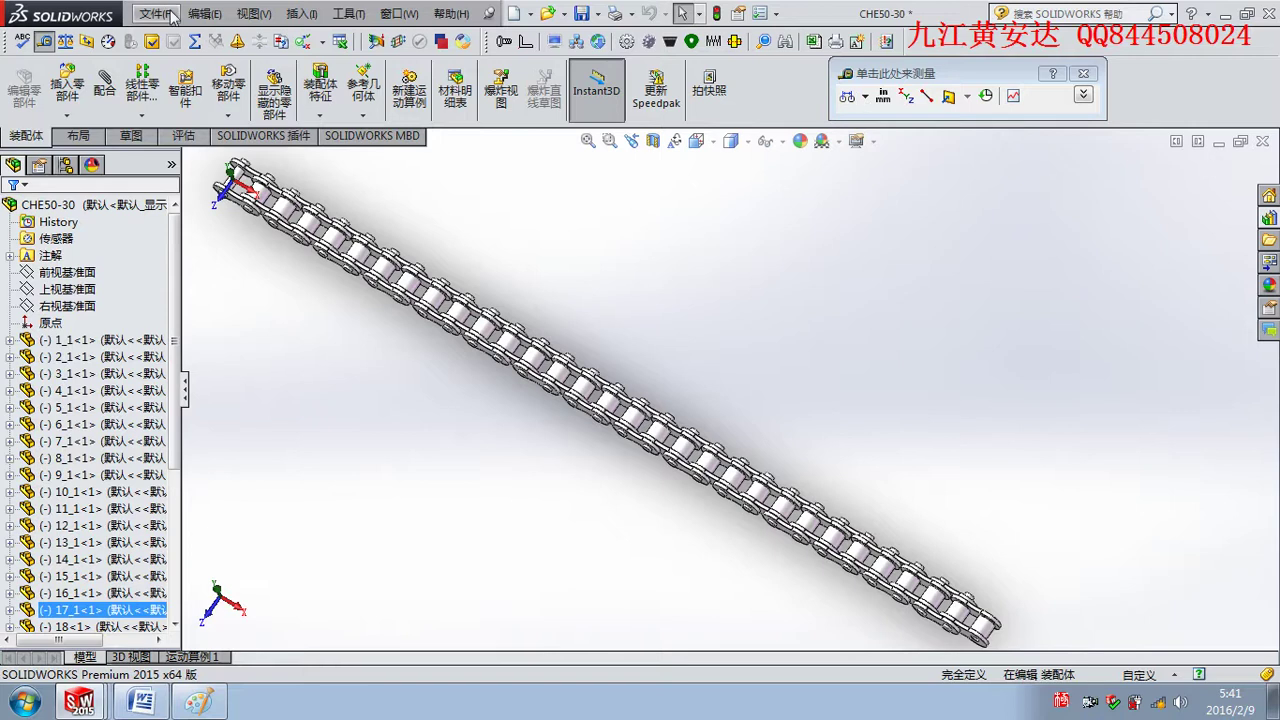
Save the assembly as CHE50-30, choosing Save All for the modified part documents.
{"action": "left_click", "coordinate": [172, 14]}
{"action": "left_click", "coordinate": [227, 167]}
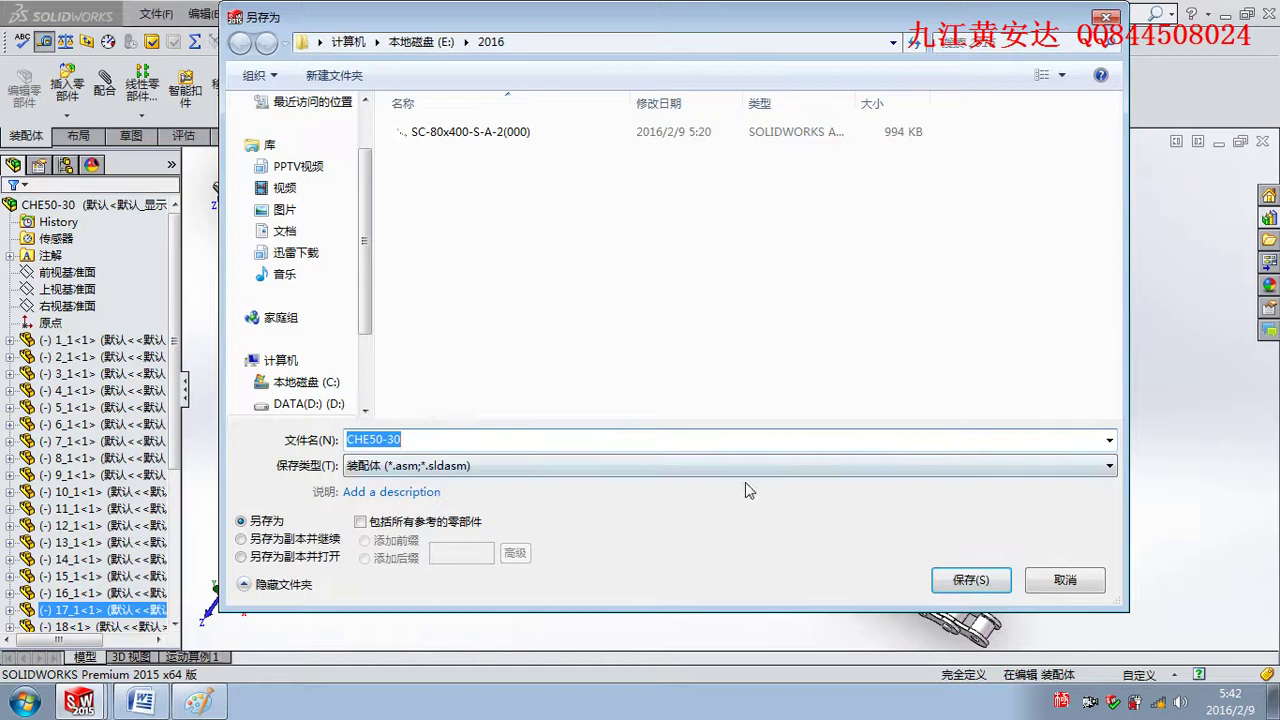
{"action": "left_click", "coordinate": [965, 579]}
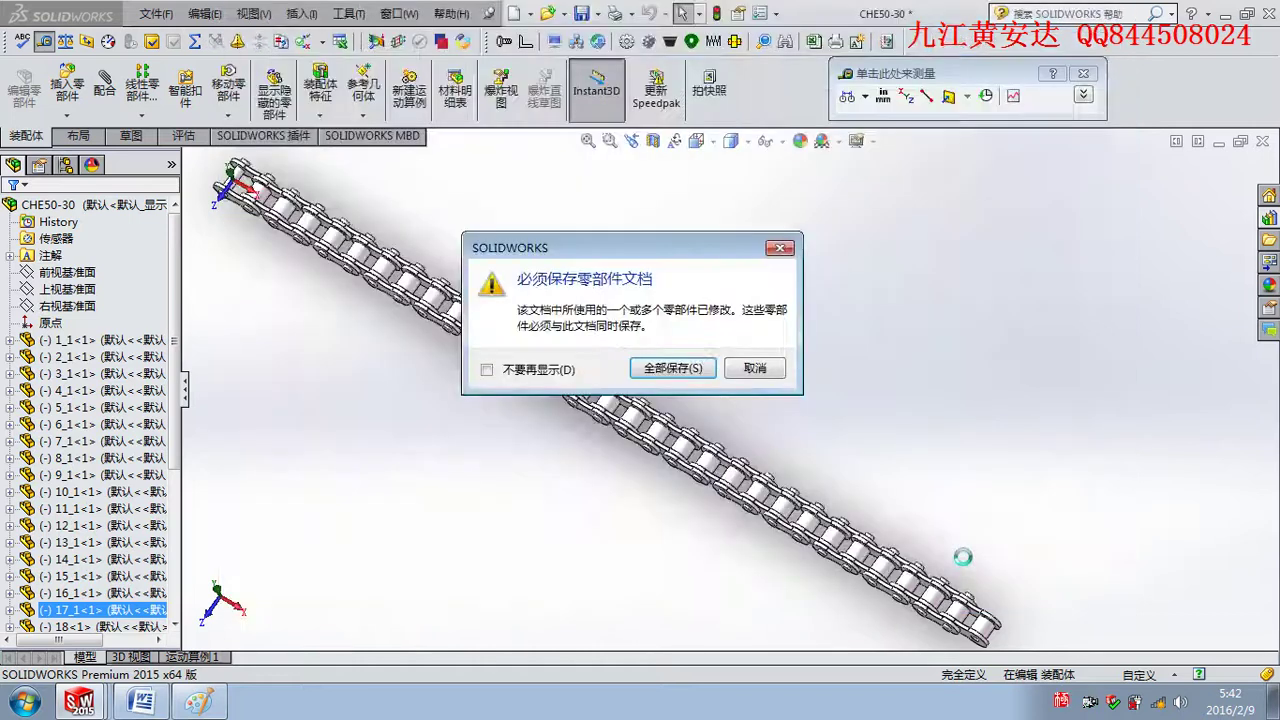
{"action": "left_click", "coordinate": [672, 368]}
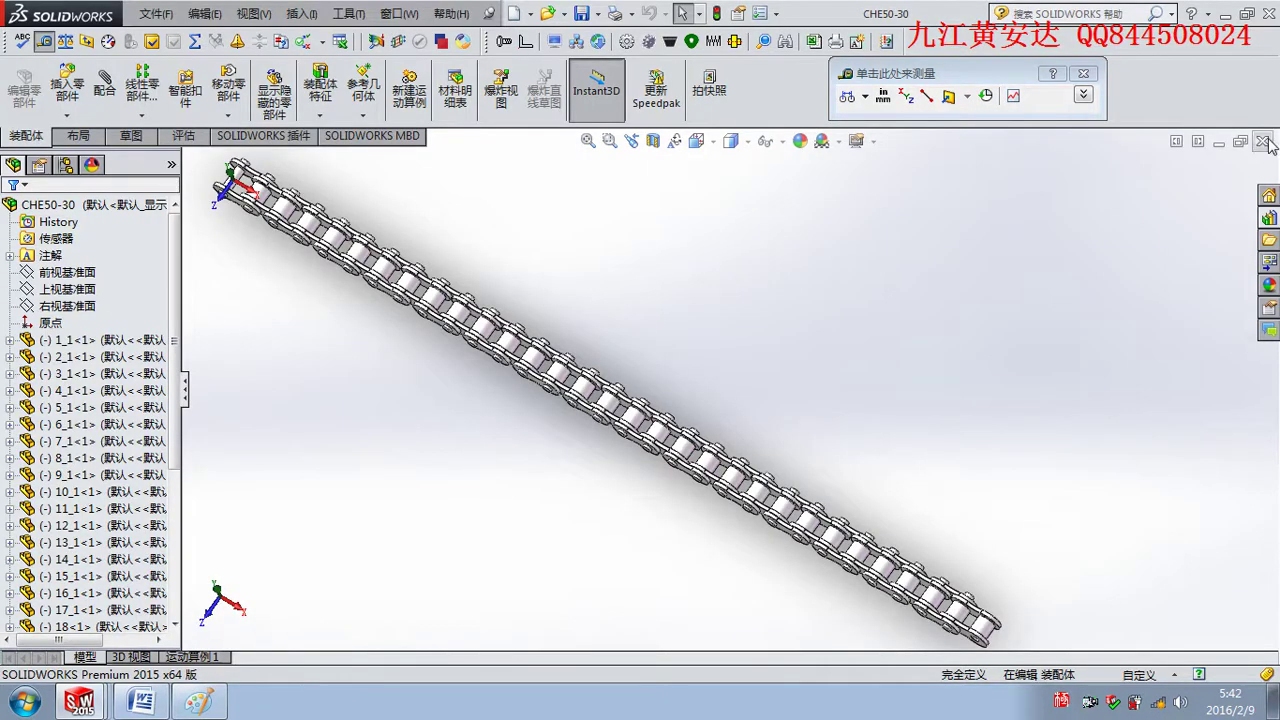
Close CHE50-30, then close CHE35-100 with Don't Save to discard its changes.
{"action": "left_click", "coordinate": [1262, 141]}
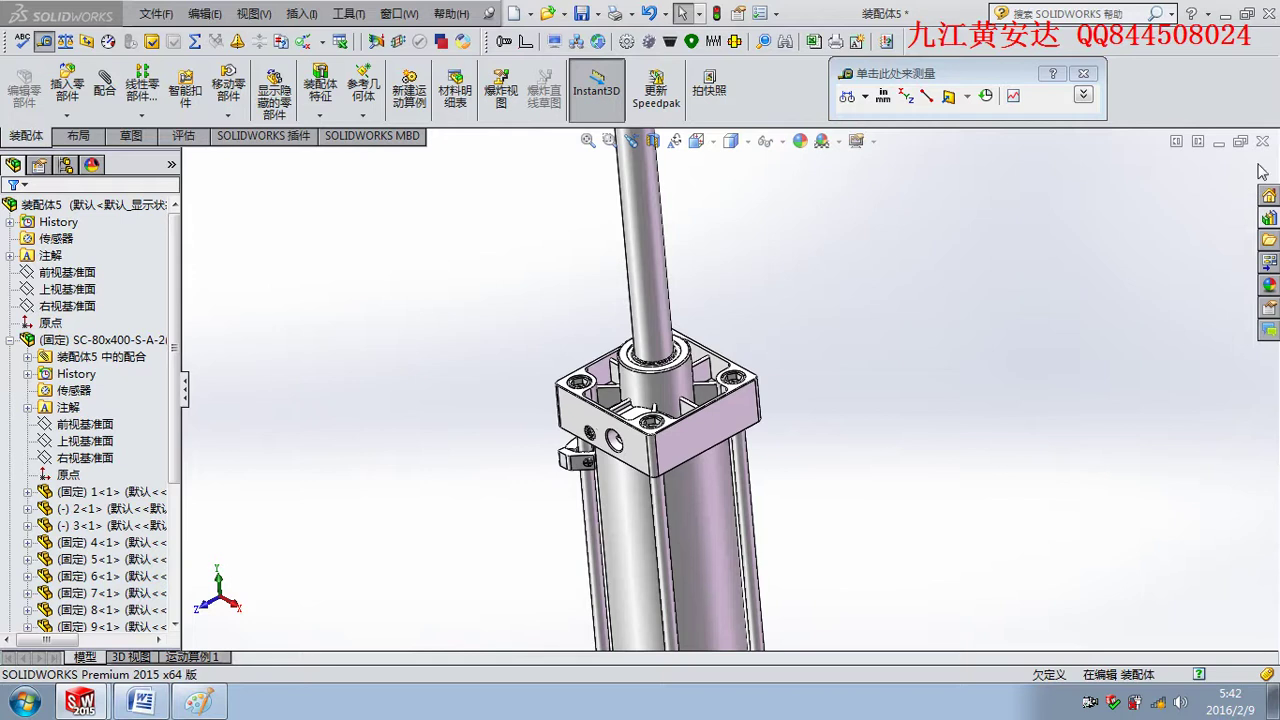
{"action": "key", "text": "ctrl+Tab"}
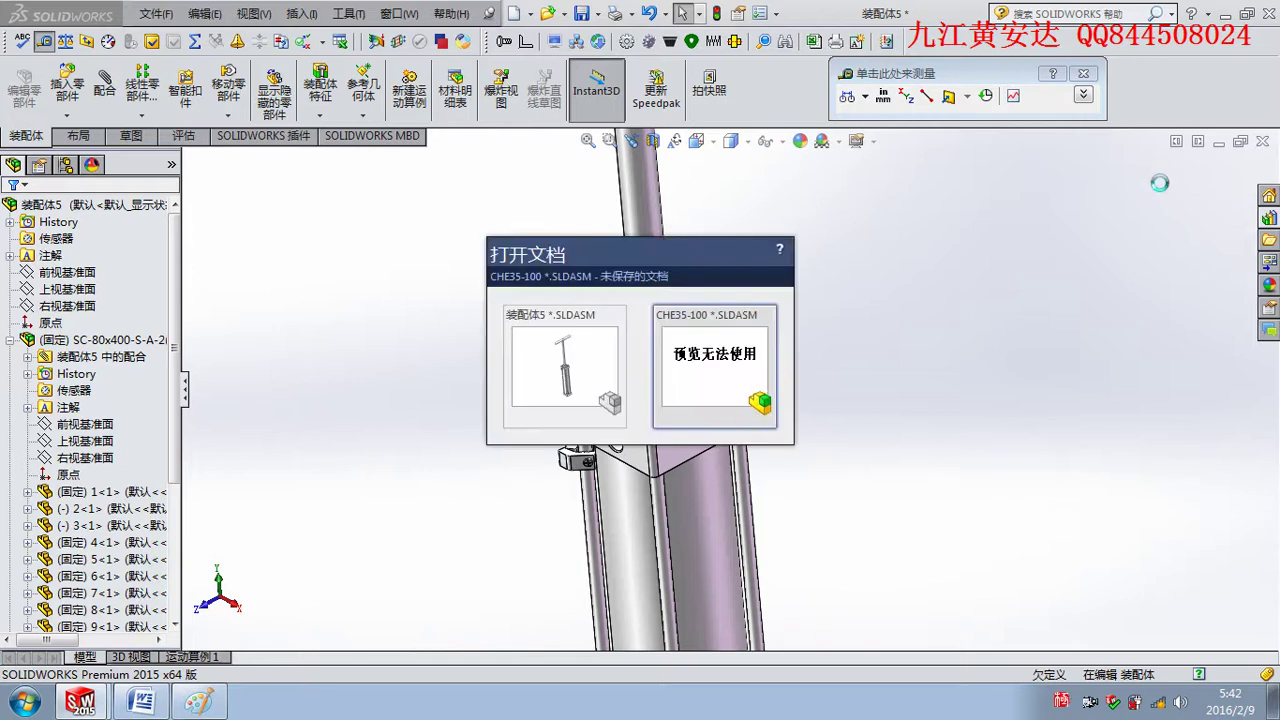
{"action": "left_click", "coordinate": [745, 342]}
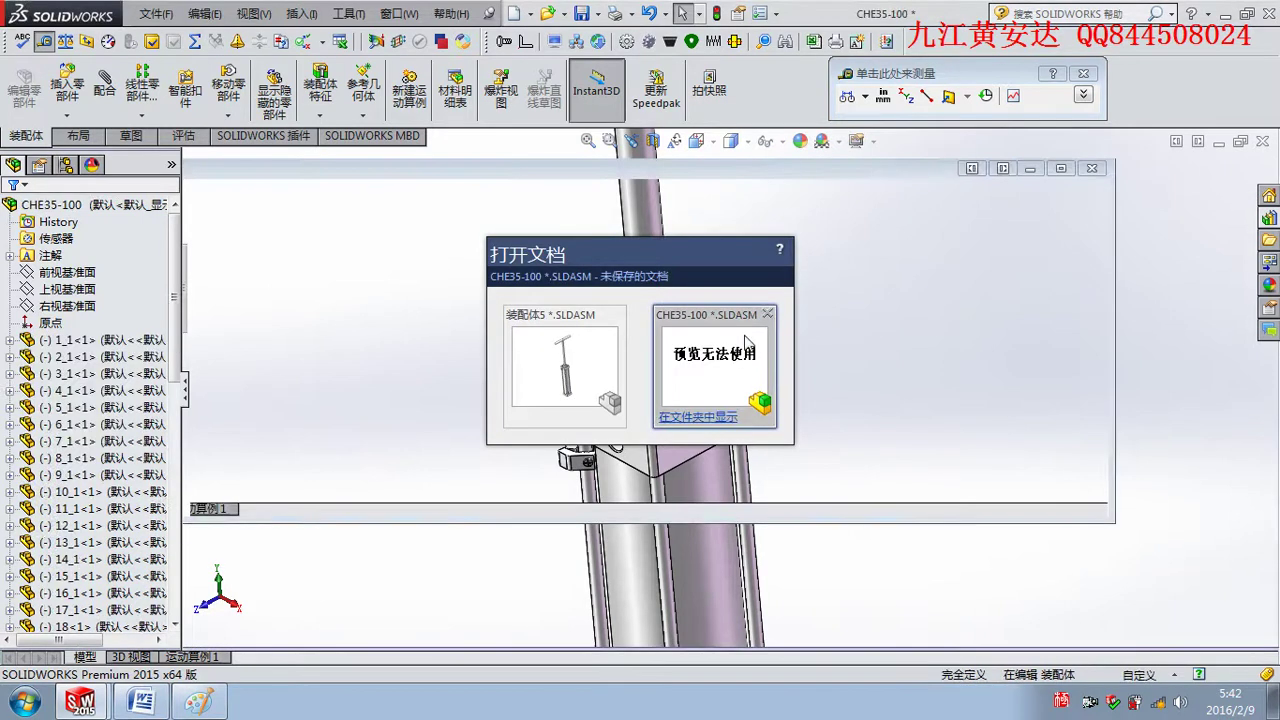
{"action": "left_click", "coordinate": [1265, 143]}
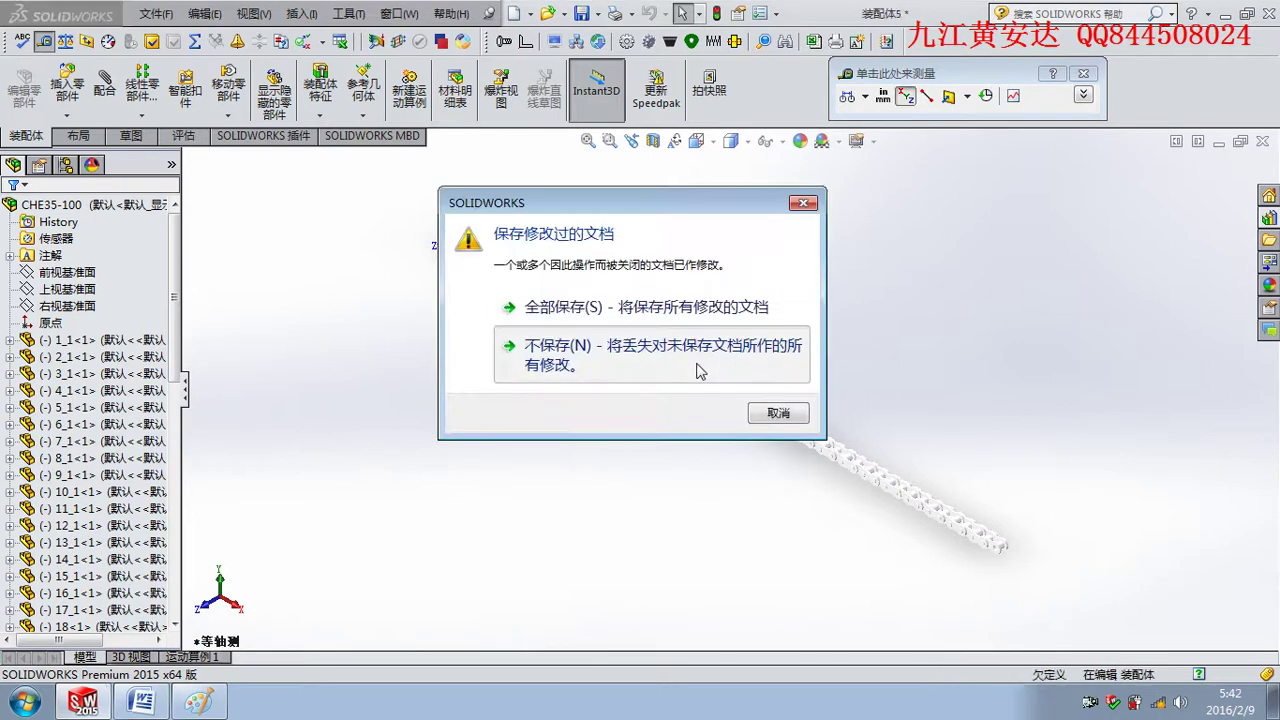
{"action": "left_click", "coordinate": [704, 366]}
{"action": "left_click", "coordinate": [160, 14]}
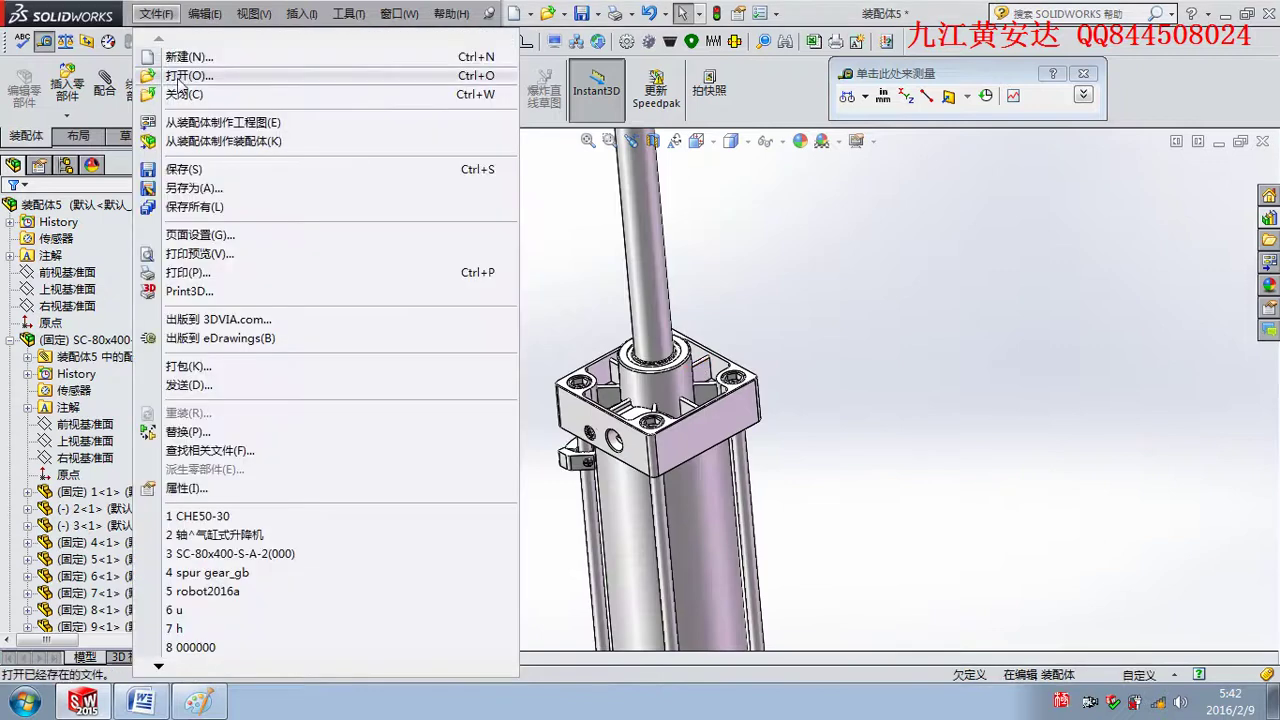
Open SP50B30-N-25.stp with file type All Files (*.*) to import it as a part.
{"action": "key", "text": "ctrl+o"}
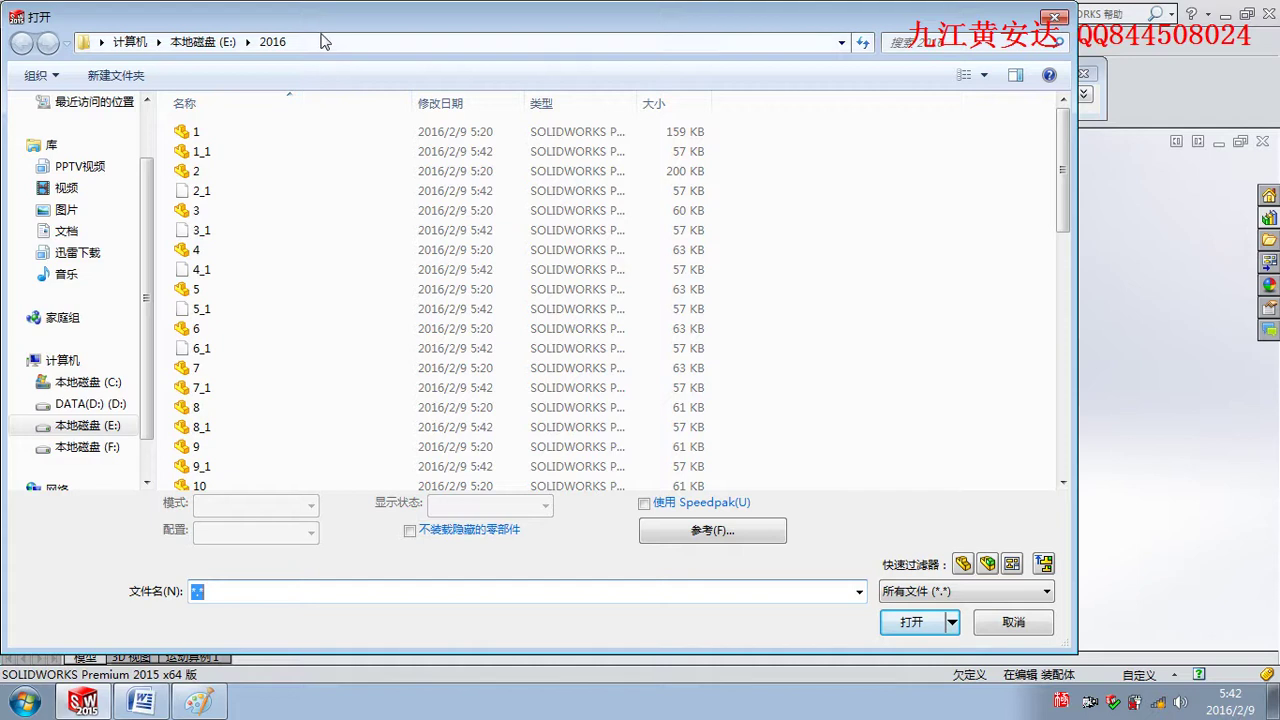
{"action": "left_click", "coordinate": [964, 591]}
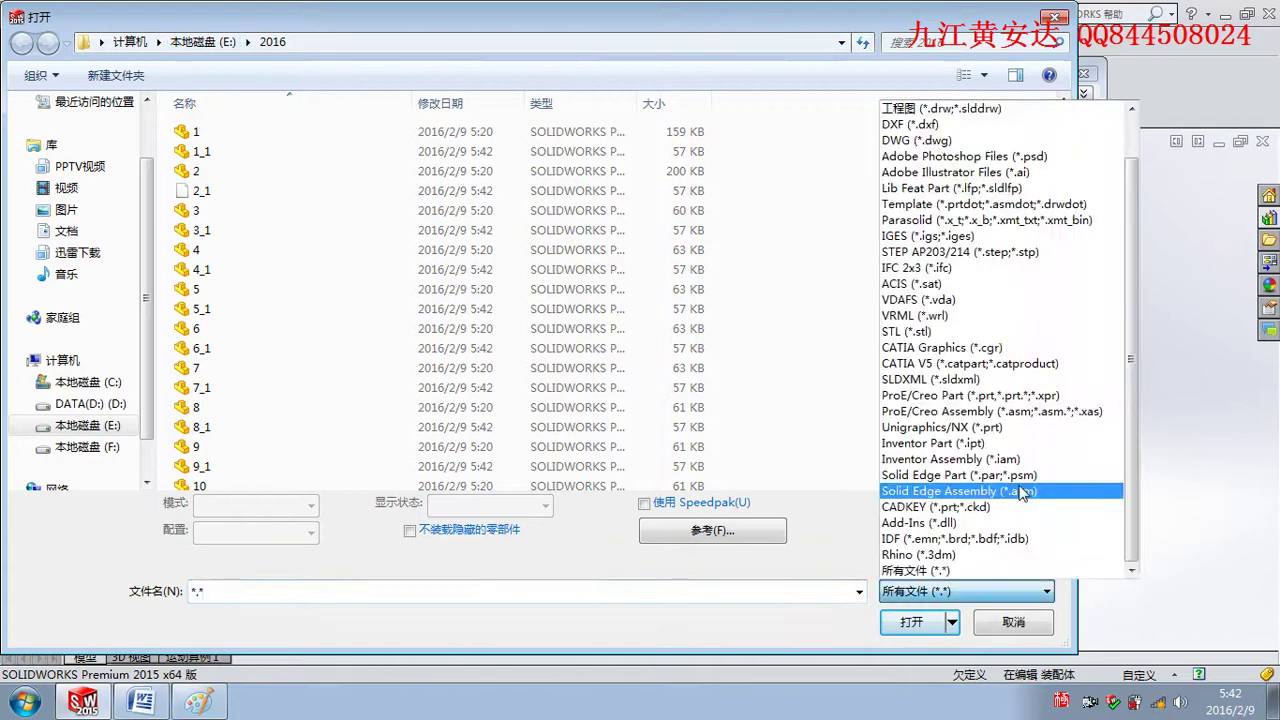
{"action": "left_click", "coordinate": [940, 571]}
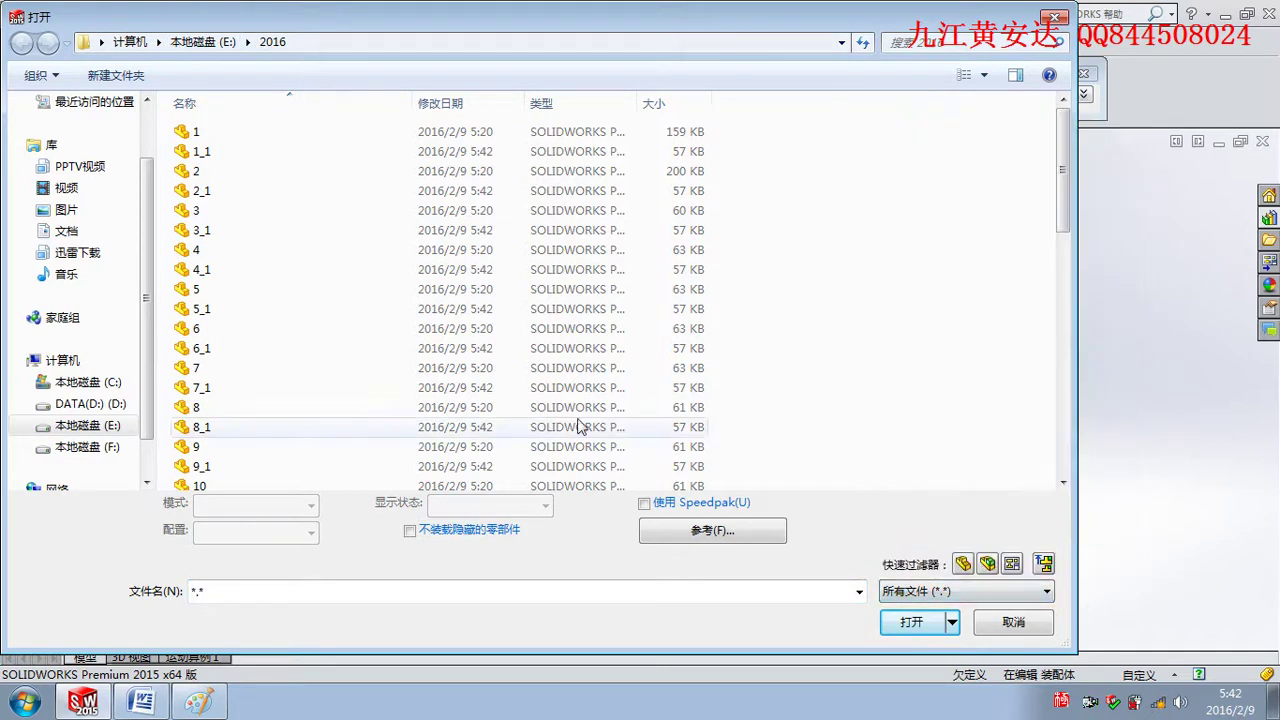
{"action": "left_click_drag", "start_coordinate": [1066, 183], "coordinate": [1066, 421]}
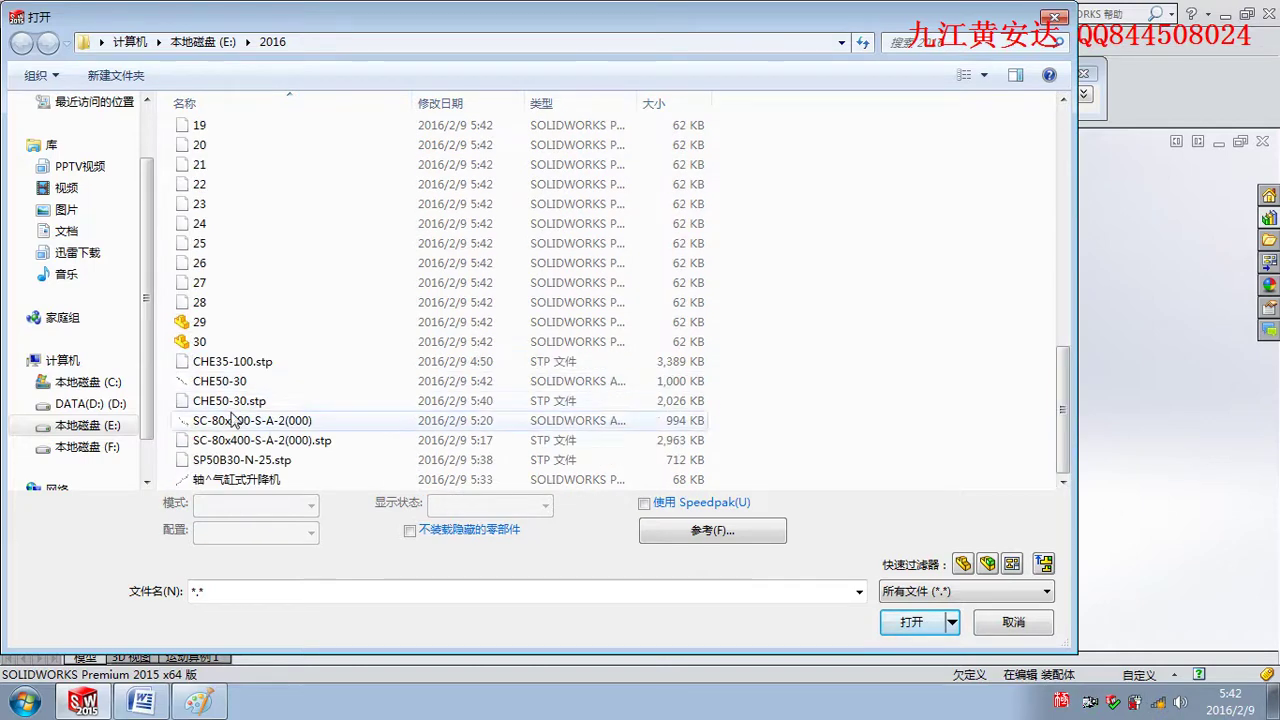
{"action": "double_click", "coordinate": [239, 468]}
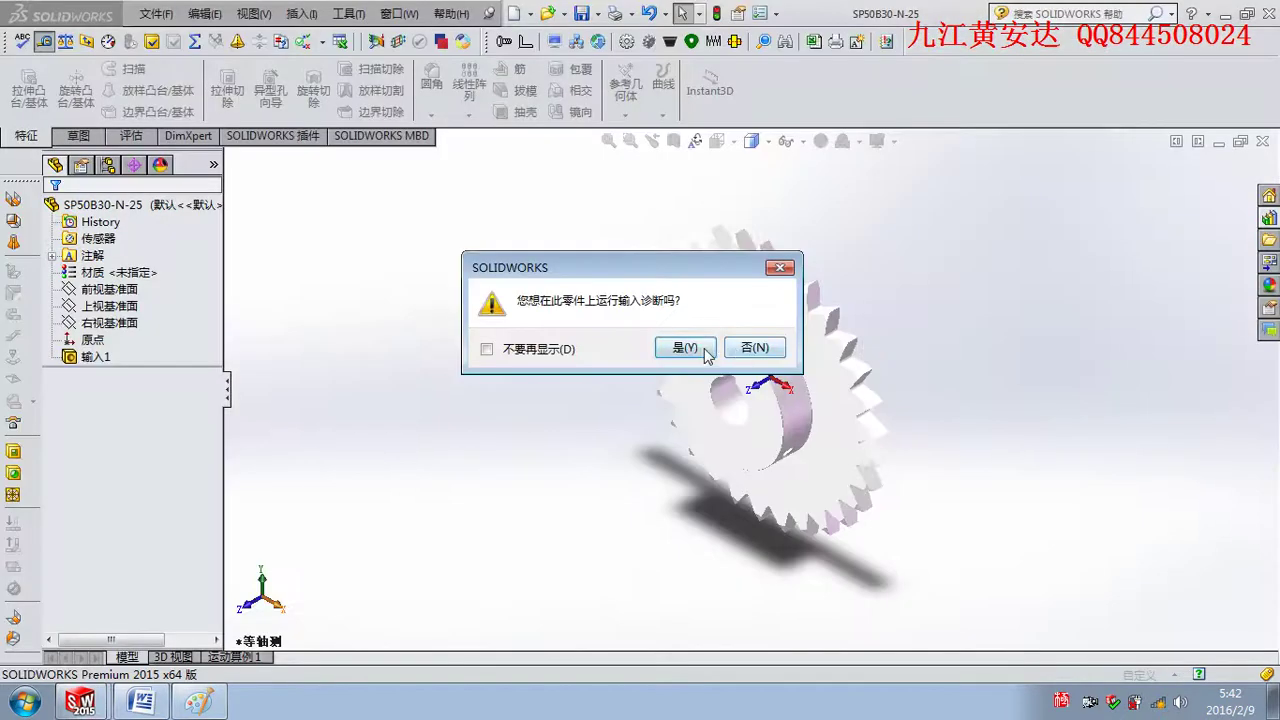
Move the import-diagnostics prompt aside and answer No (否) to skip diagnosis.
{"action": "left_click_drag", "start_coordinate": [665, 275], "coordinate": [985, 160]}
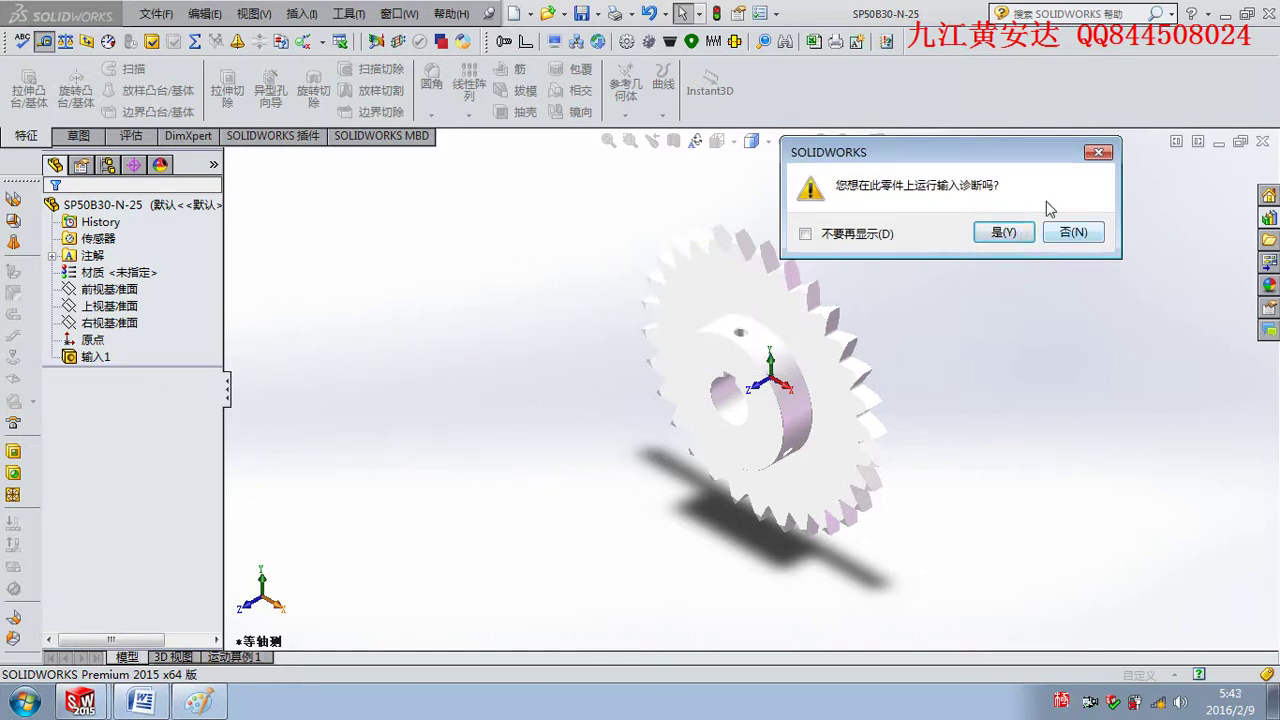
{"action": "left_click_drag", "start_coordinate": [1022, 157], "coordinate": [1054, 60]}
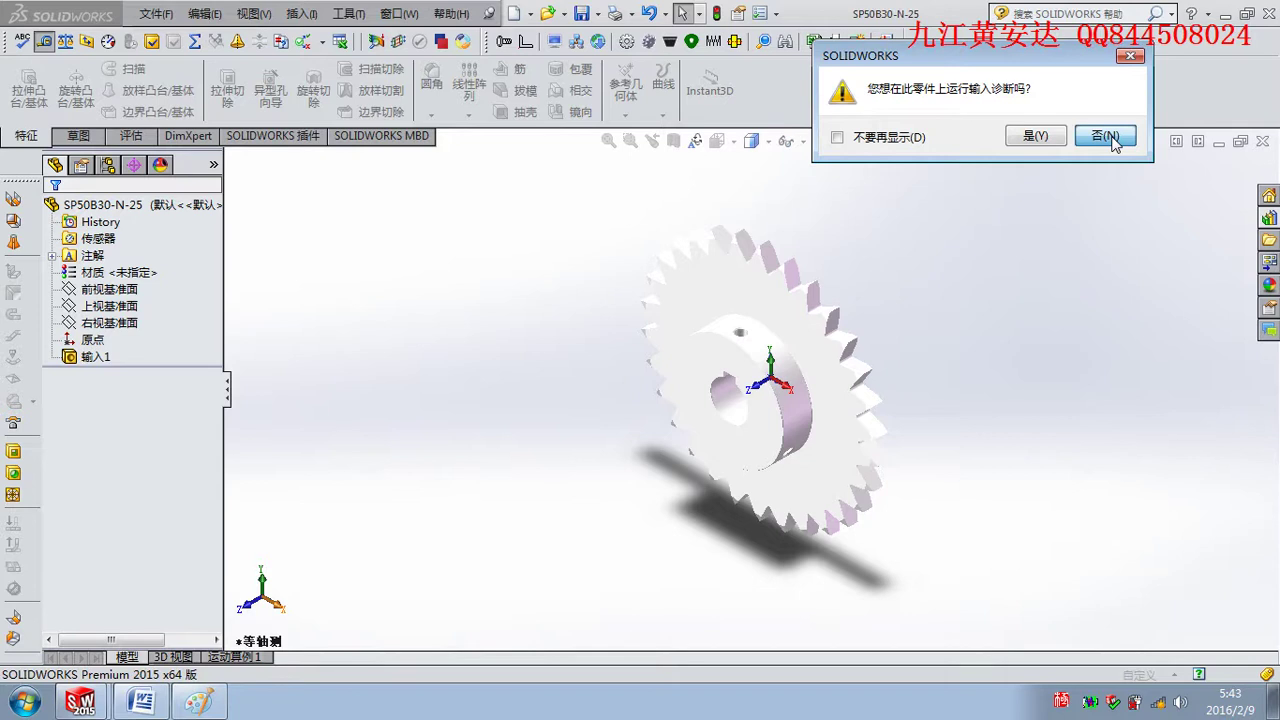
{"action": "left_click", "coordinate": [1105, 137]}
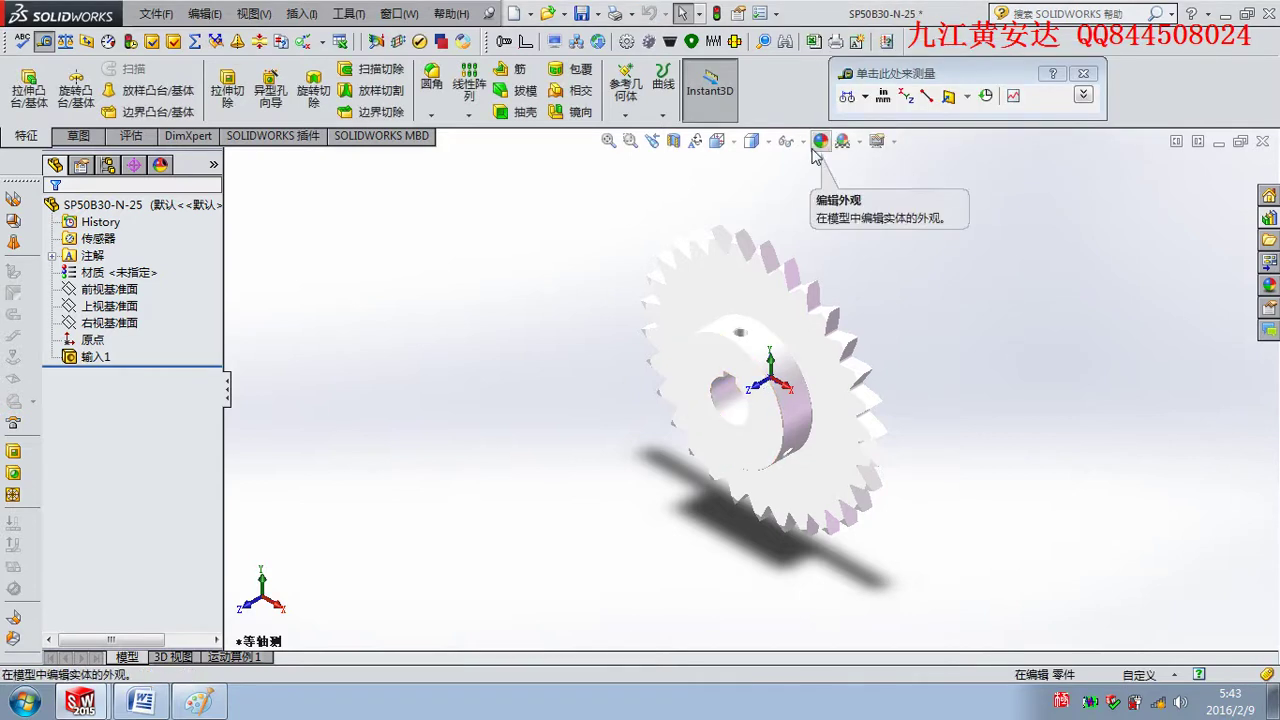
Display the sprocket Shaded With Edges and orbit it to show the hub side.
{"action": "left_click", "coordinate": [752, 141]}
{"action": "left_click", "coordinate": [754, 167]}
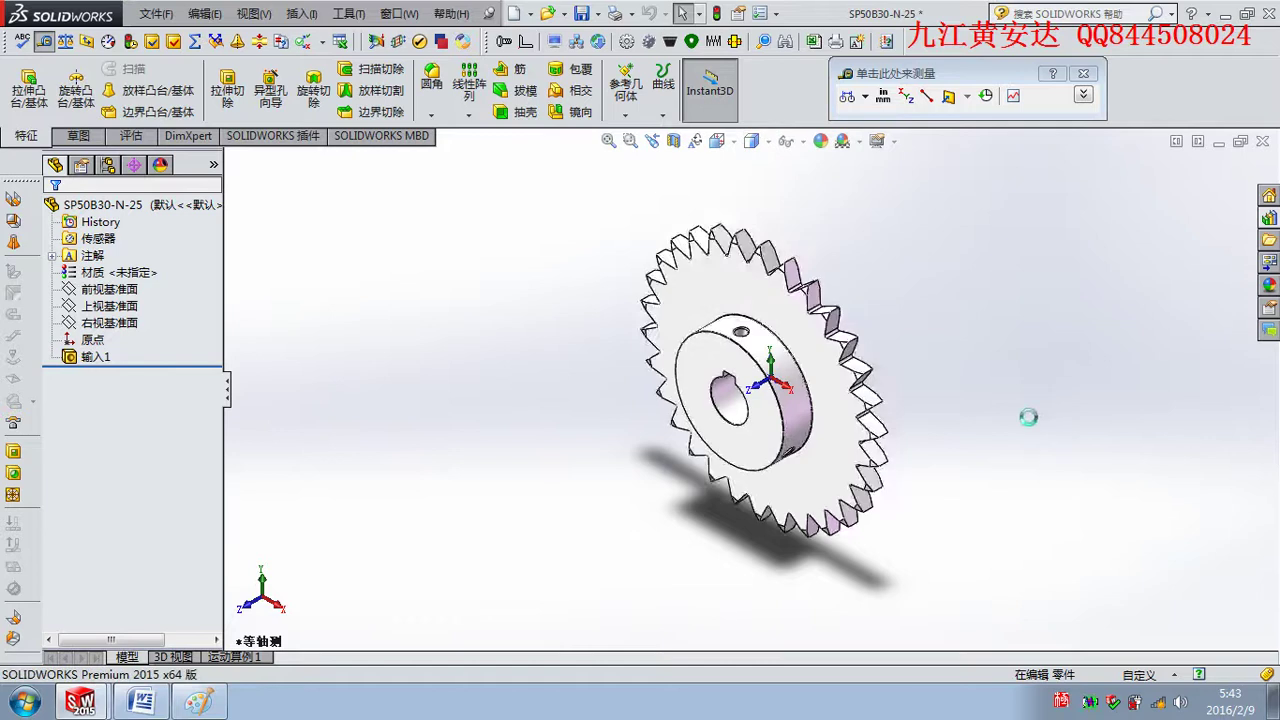
{"action": "mouse_move", "coordinate": [1030, 418]}
{"action": "middle_mouse_down"}
{"action": "mouse_move", "coordinate": [990, 541]}
{"action": "mouse_move", "coordinate": [912, 374]}
{"action": "mouse_move", "coordinate": [971, 286]}
{"action": "mouse_move", "coordinate": [894, 371]}
{"action": "mouse_move", "coordinate": [927, 388]}
{"action": "middle_mouse_up"}
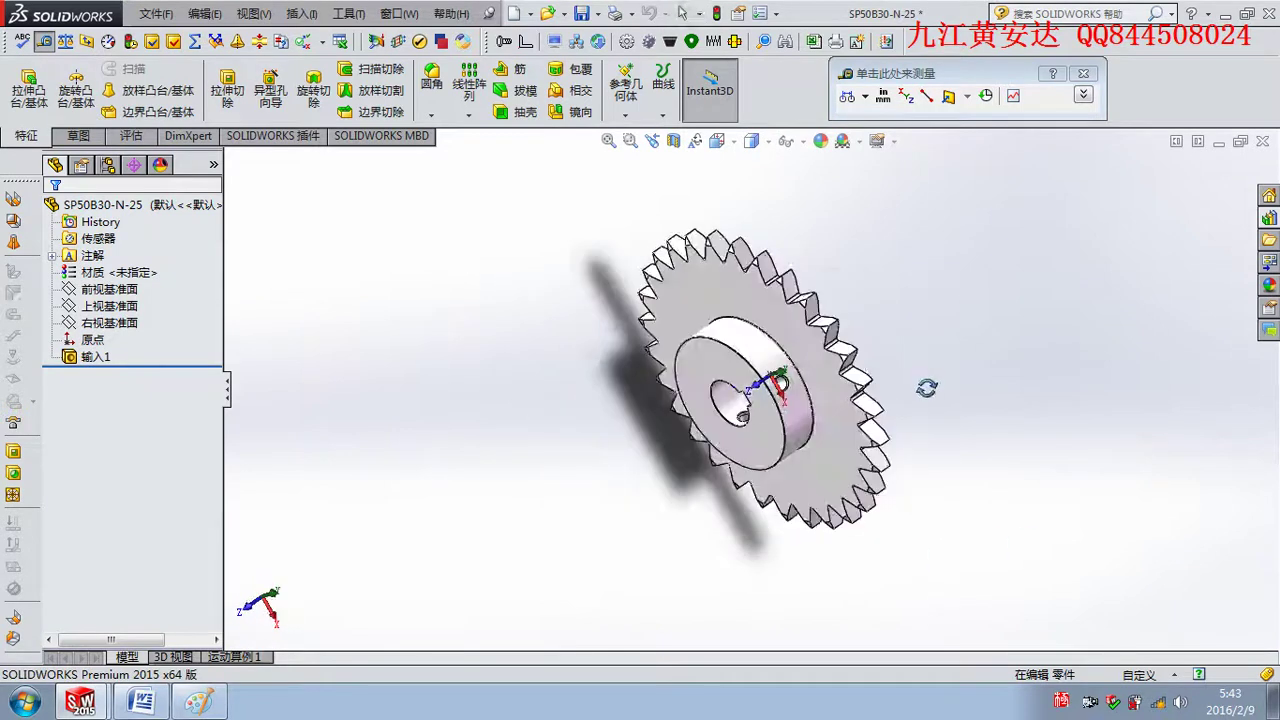
{"action": "left_click", "coordinate": [200, 703]}
In the Word chain table, highlight the 10A-1 pitch 15.875 (5/8") and inner width 9.40.
{"action": "left_click", "coordinate": [141, 703]}
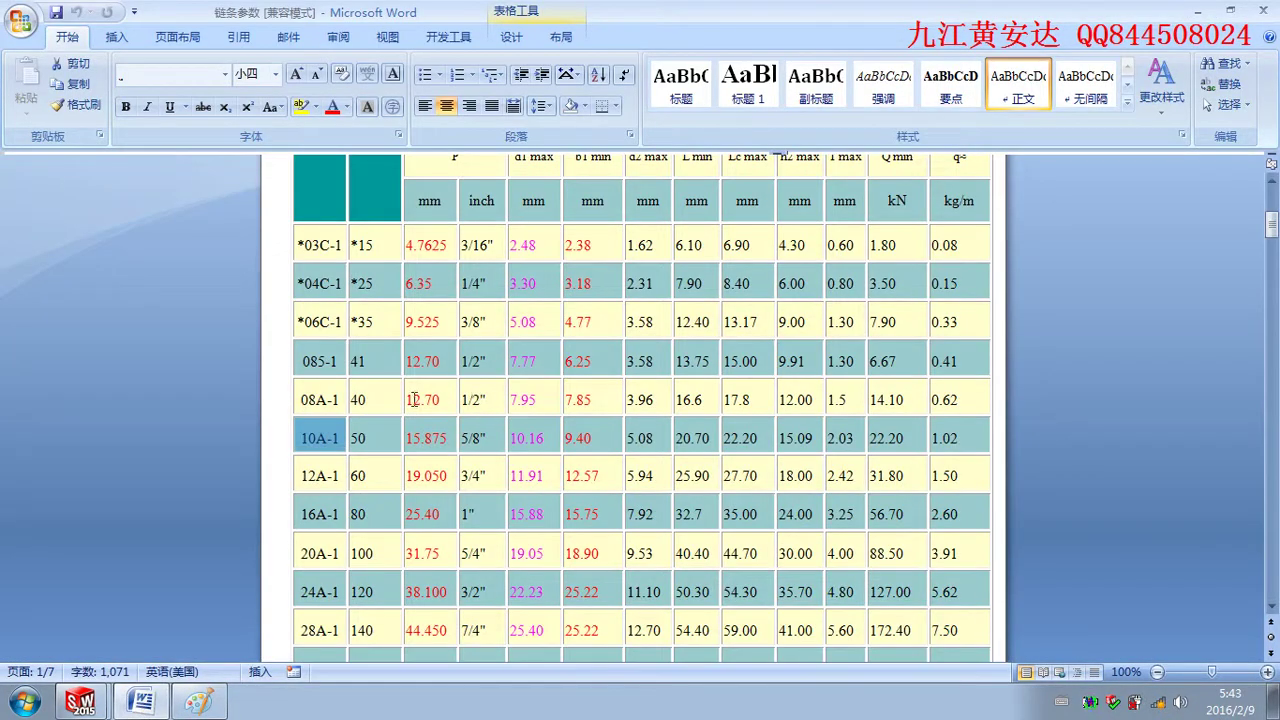
{"action": "left_click_drag", "start_coordinate": [486, 443], "coordinate": [440, 440]}
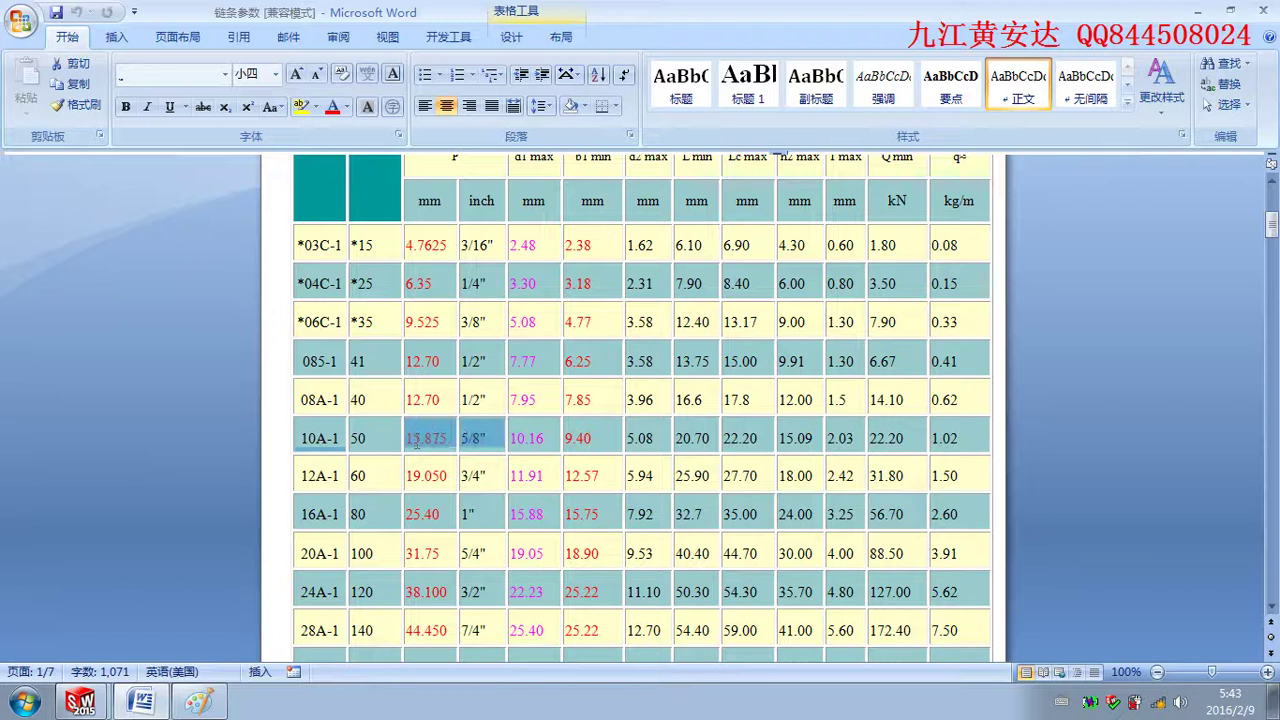
{"action": "scroll", "coordinate": [584, 480], "scroll_direction": "up", "scroll_amount": 5}
{"action": "scroll", "coordinate": [584, 480], "scroll_direction": "up", "scroll_amount": 1}
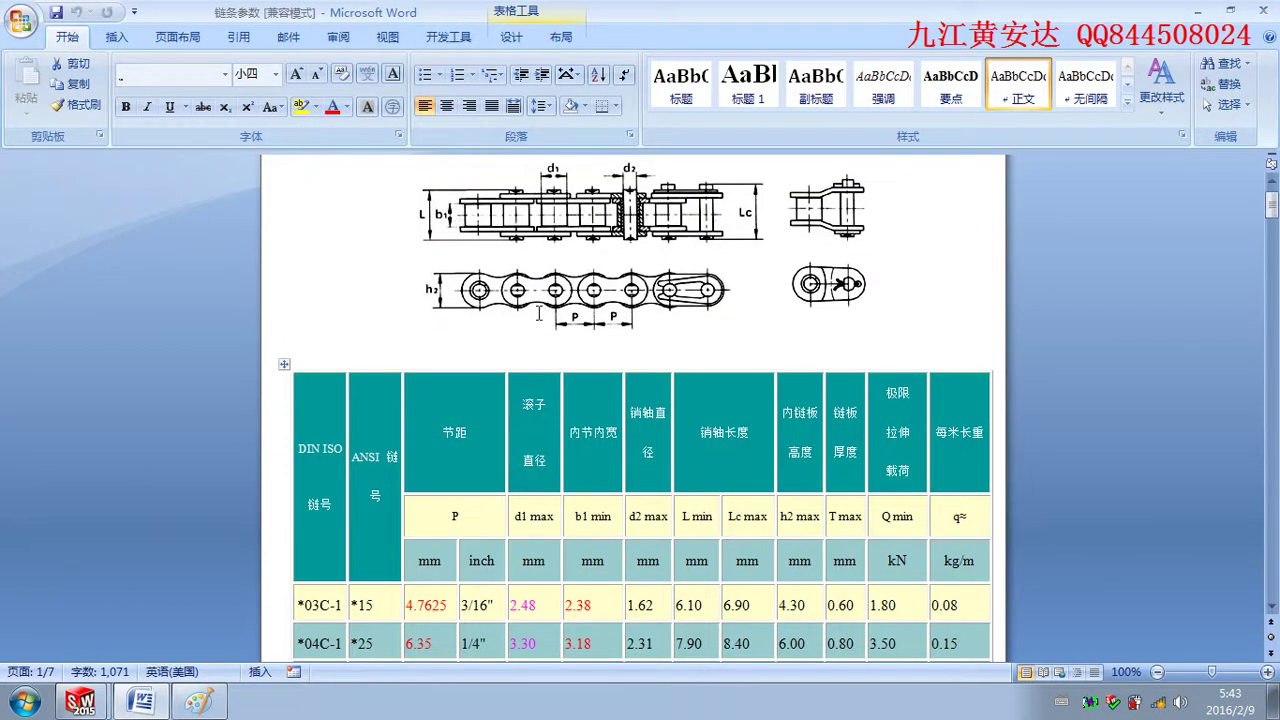
{"action": "scroll", "coordinate": [561, 378], "scroll_direction": "down", "scroll_amount": 4}
{"action": "scroll", "coordinate": [612, 441], "scroll_direction": "down", "scroll_amount": 1}
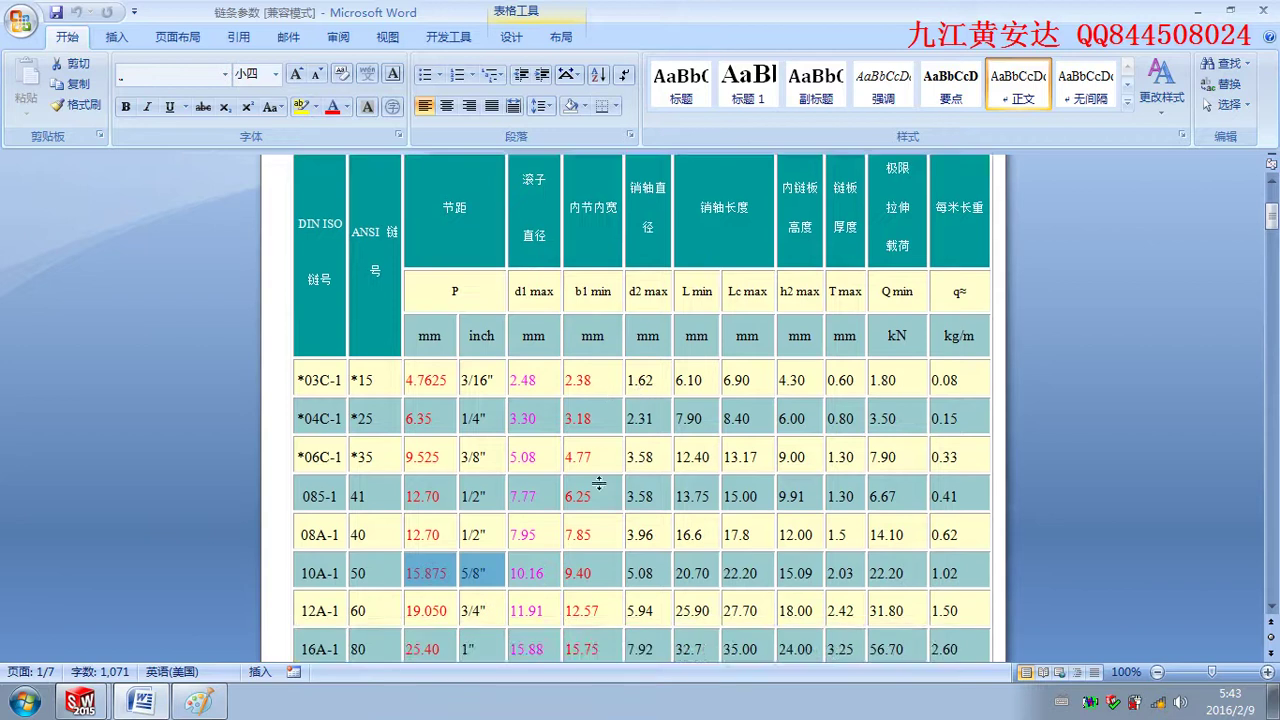
{"action": "left_click_drag", "start_coordinate": [566, 573], "coordinate": [593, 573]}
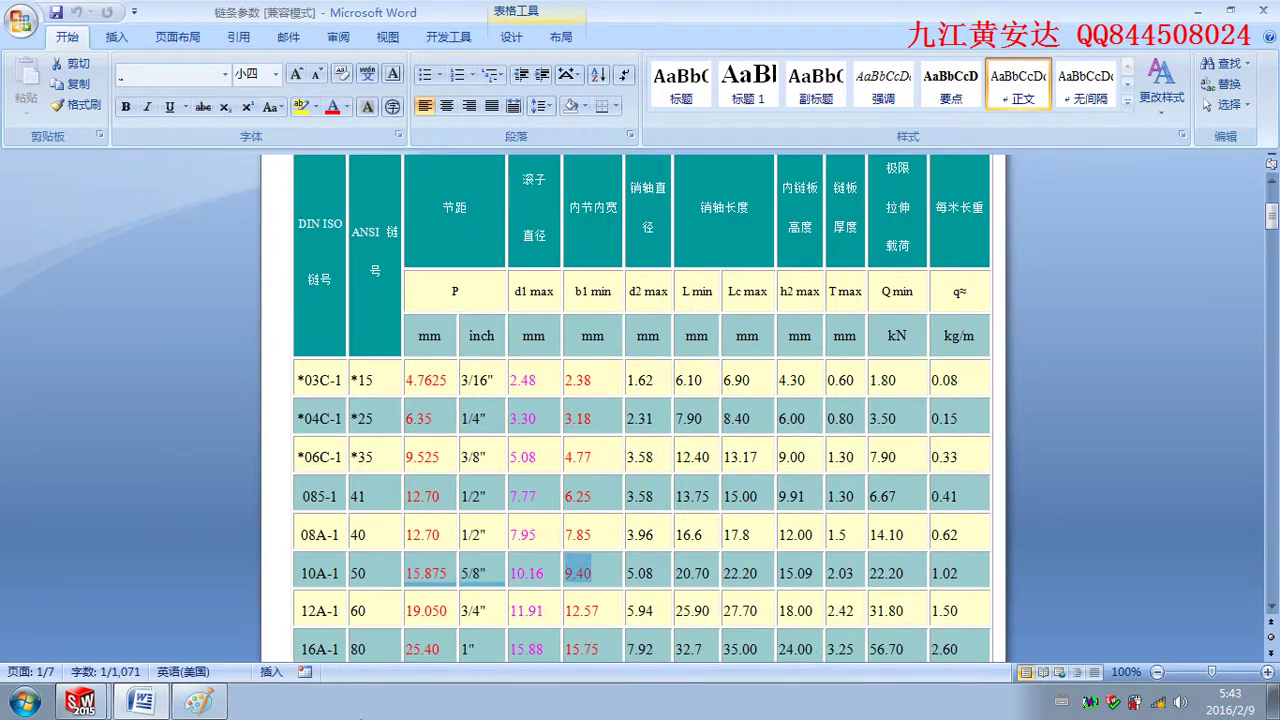
{"action": "left_click", "coordinate": [199, 702]}
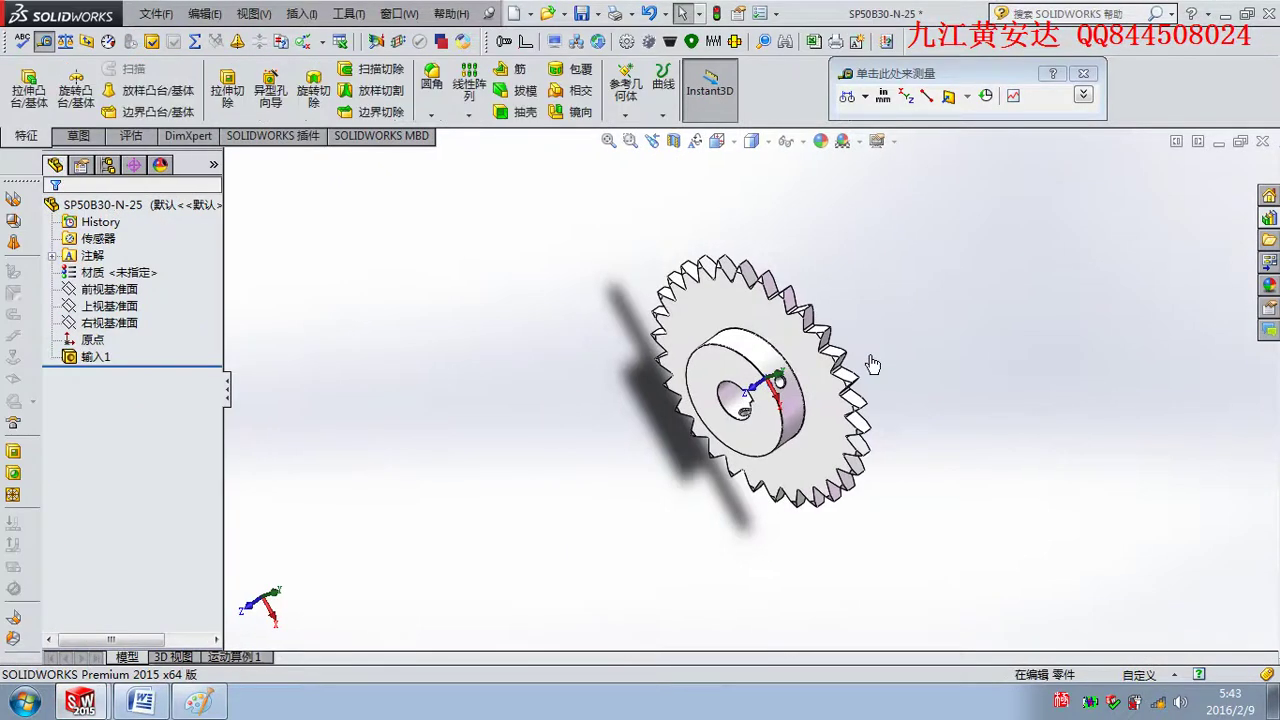
Measure across the sprocket teeth, reading 8.70 mm, then close the Measure dialog.
{"action": "left_click", "coordinate": [44, 42]}
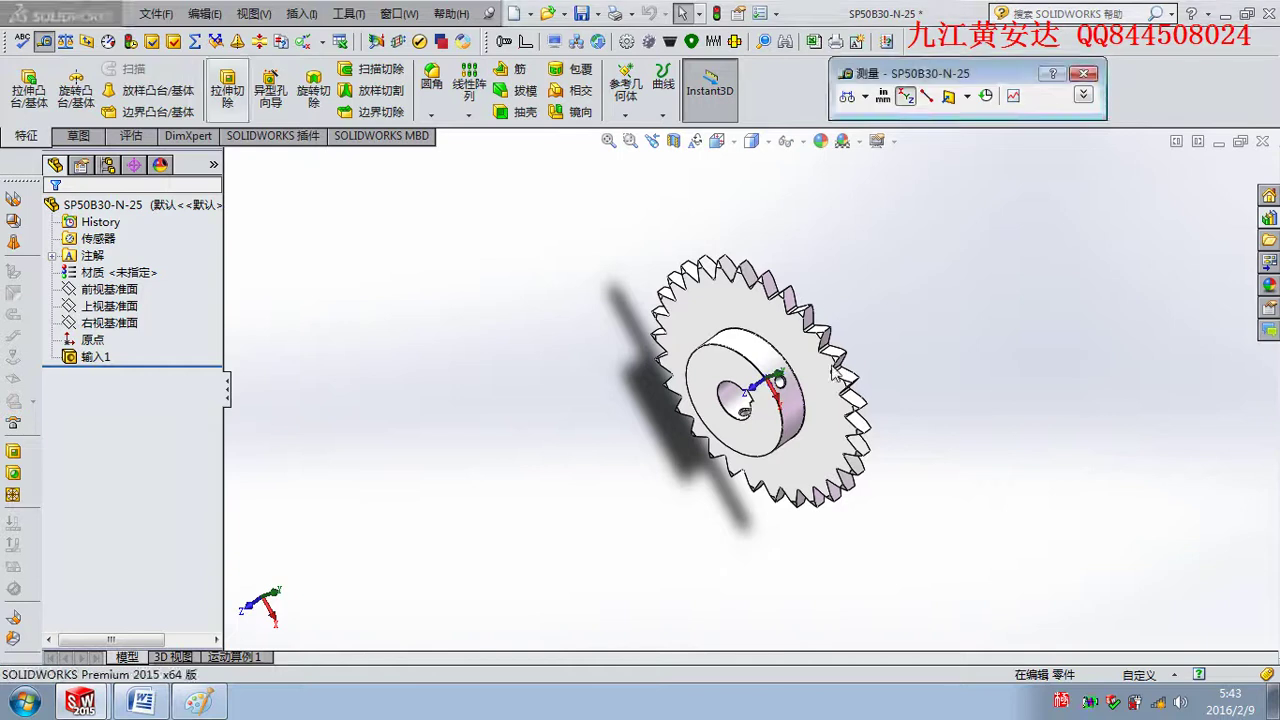
{"action": "left_click", "coordinate": [813, 369]}
{"action": "mouse_move", "coordinate": [876, 458]}
{"action": "middle_mouse_down"}
{"action": "mouse_move", "coordinate": [1015, 463]}
{"action": "mouse_move", "coordinate": [1090, 437]}
{"action": "middle_mouse_up"}
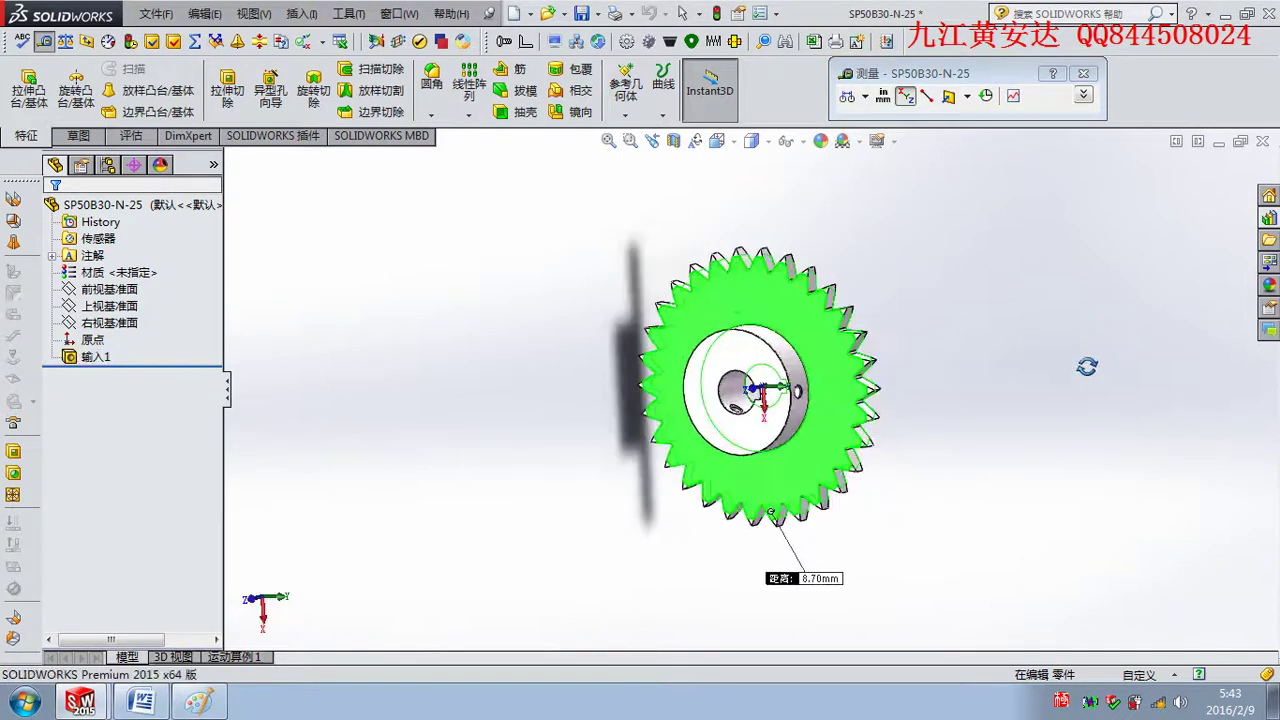
{"action": "right_click", "coordinate": [1013, 286]}
{"action": "left_click", "coordinate": [1046, 245]}
{"action": "right_click", "coordinate": [1000, 283]}
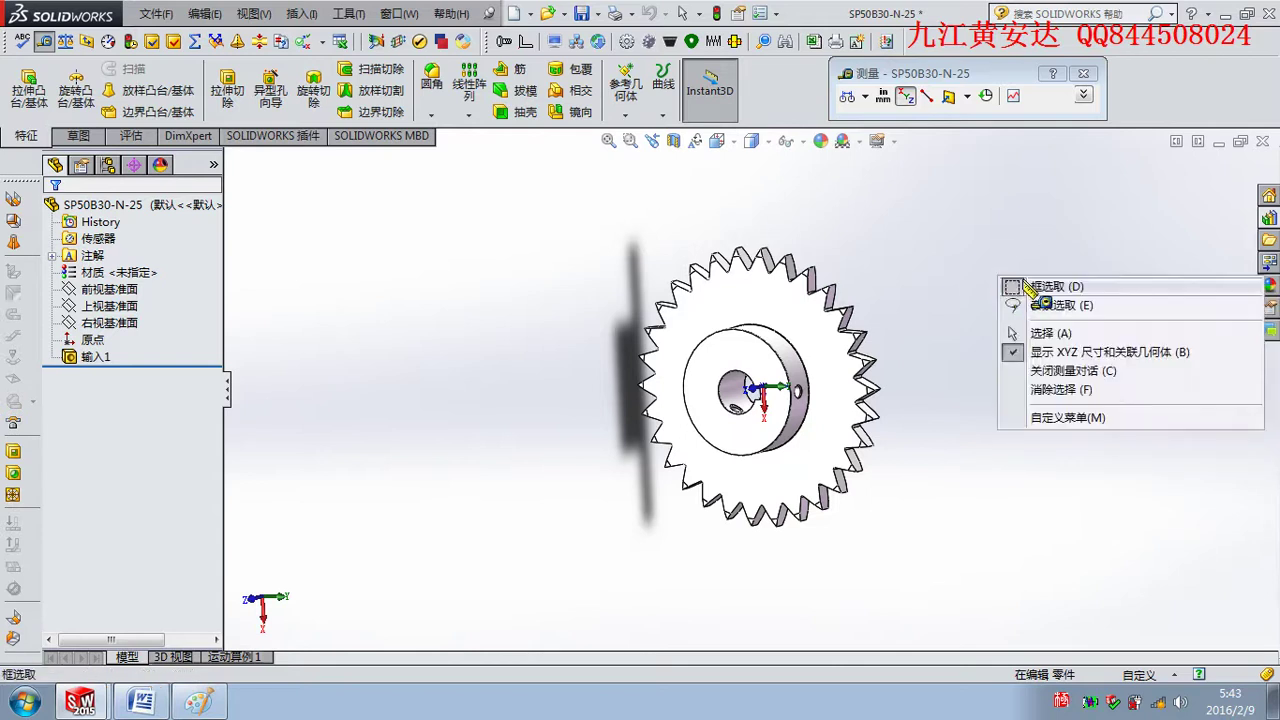
{"action": "left_click", "coordinate": [1025, 240]}
{"action": "right_click", "coordinate": [1003, 241]}
{"action": "left_click", "coordinate": [1010, 195]}
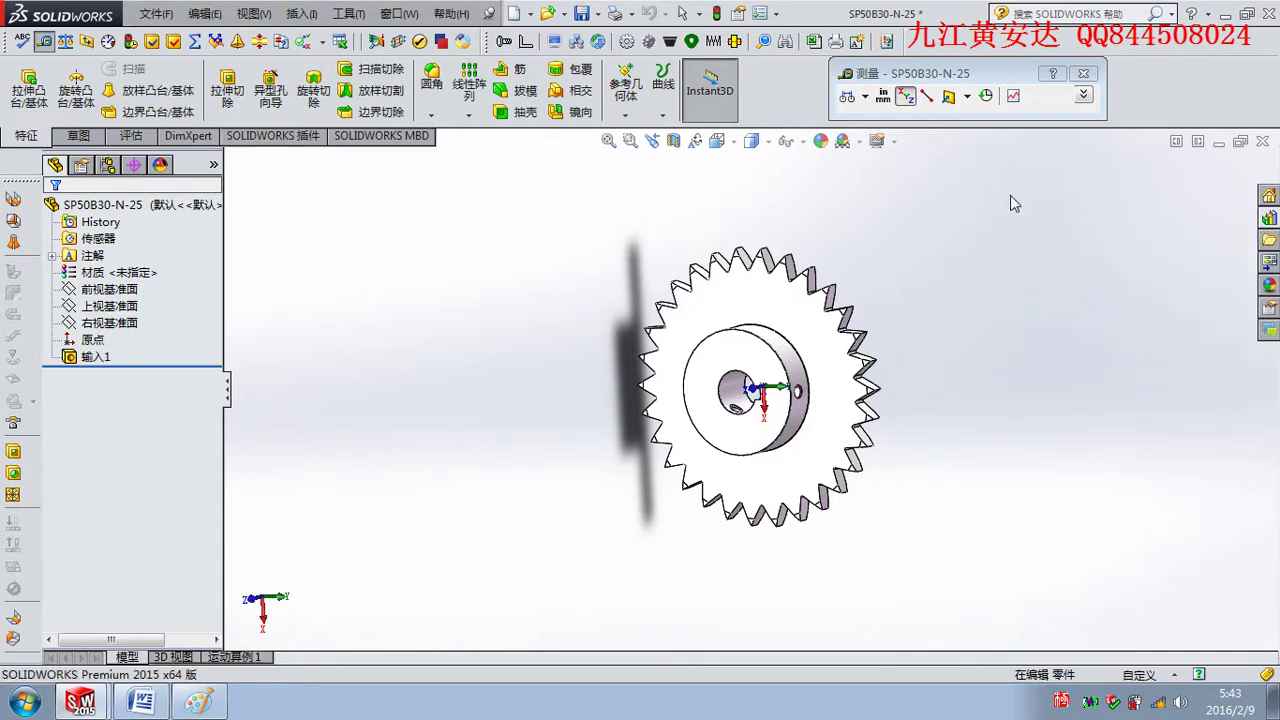
{"action": "key", "text": "Escape"}
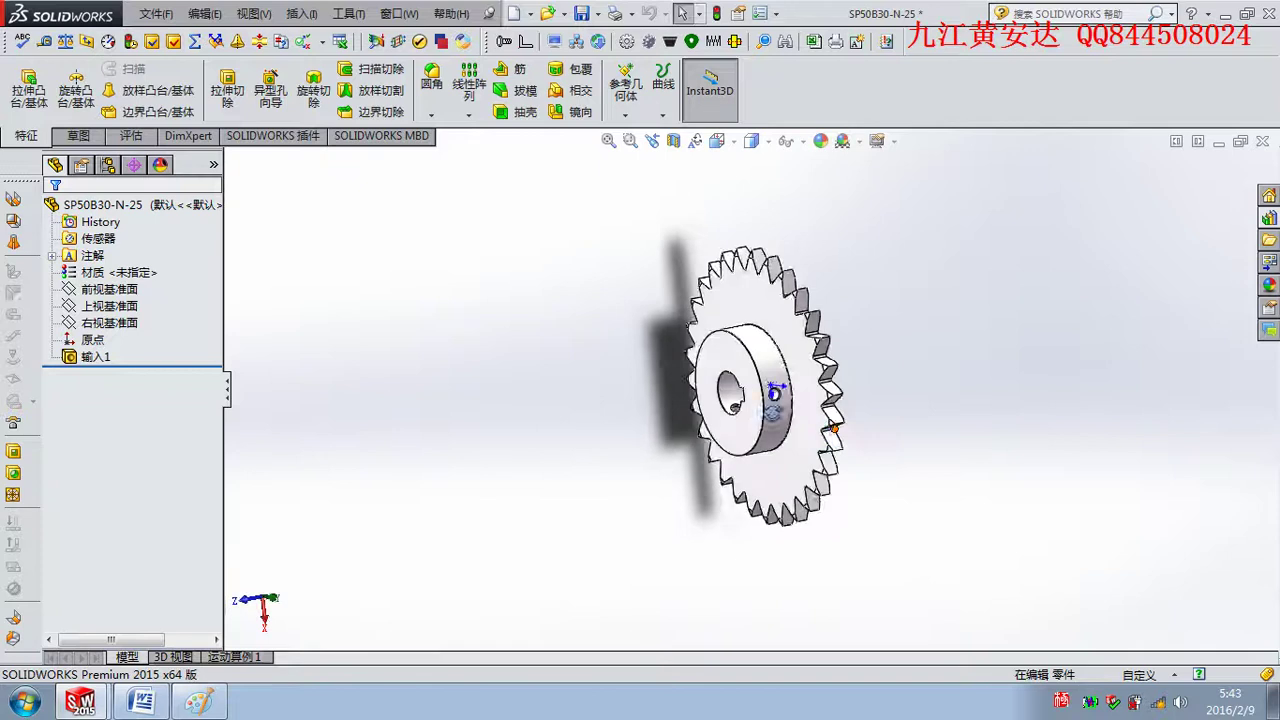
Zoom and orbit the sprocket, then view the selected hub face Normal To with Ctrl+8.
{"action": "scroll", "coordinate": [777, 388], "scroll_direction": "down", "scroll_amount": 3}
{"action": "mouse_move", "coordinate": [777, 388]}
{"action": "middle_mouse_down"}
{"action": "mouse_move", "coordinate": [725, 422]}
{"action": "mouse_move", "coordinate": [809, 395]}
{"action": "middle_mouse_up"}
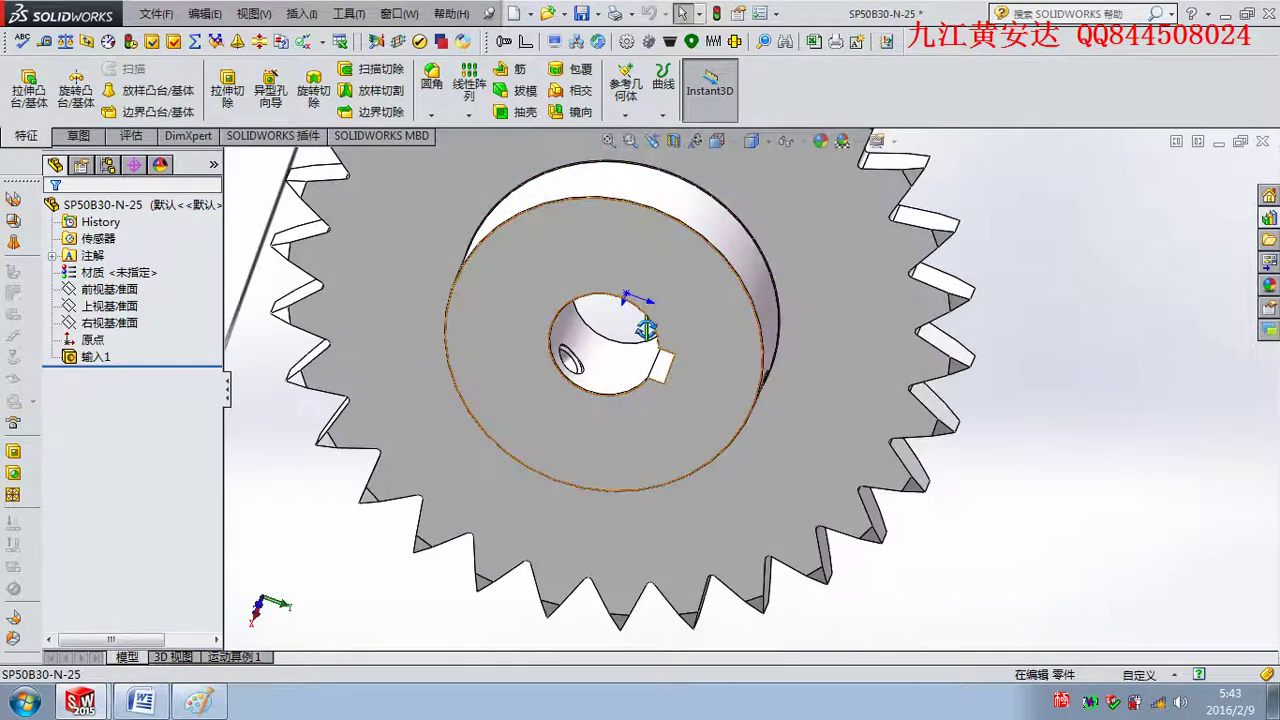
{"action": "mouse_move", "coordinate": [646, 329]}
{"action": "middle_mouse_down"}
{"action": "mouse_move", "coordinate": [594, 286]}
{"action": "mouse_move", "coordinate": [671, 316]}
{"action": "middle_mouse_up"}
{"action": "left_click", "coordinate": [690, 328]}
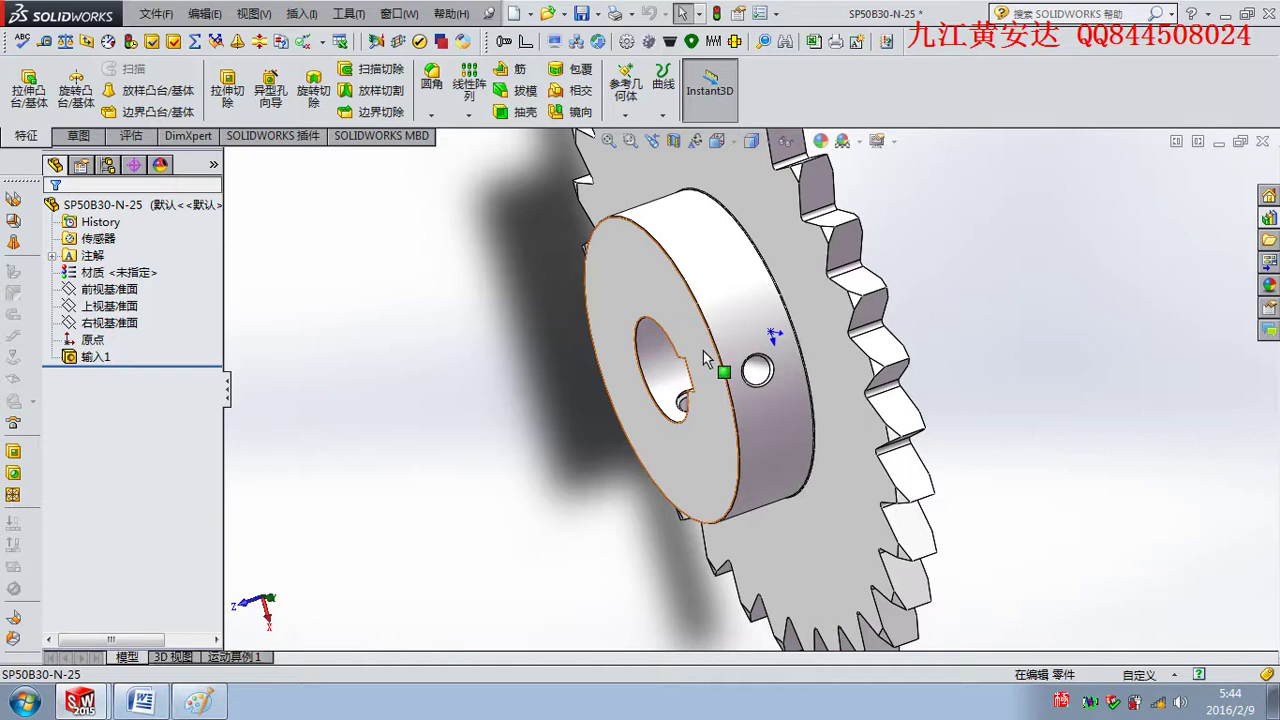
{"action": "key", "text": "ctrl+8"}
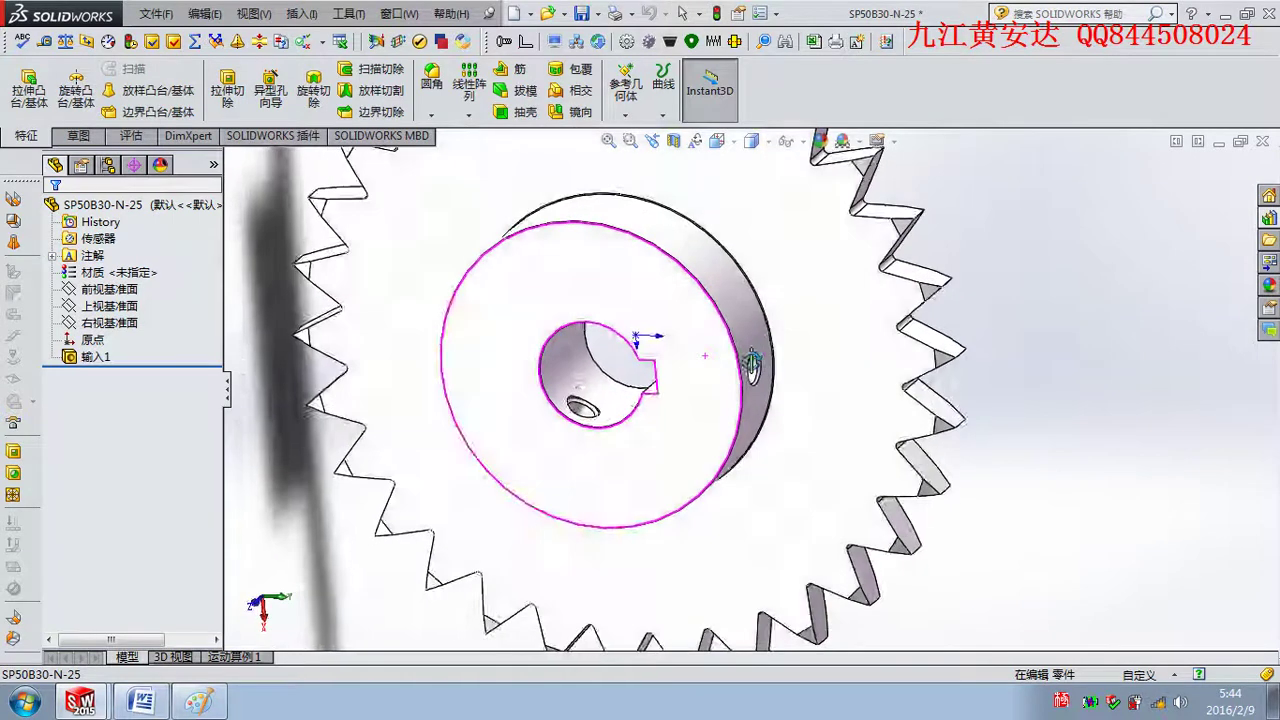
{"action": "mouse_move", "coordinate": [775, 336]}
{"action": "middle_mouse_down"}
{"action": "mouse_move", "coordinate": [876, 348]}
{"action": "mouse_move", "coordinate": [696, 376]}
{"action": "middle_mouse_up"}
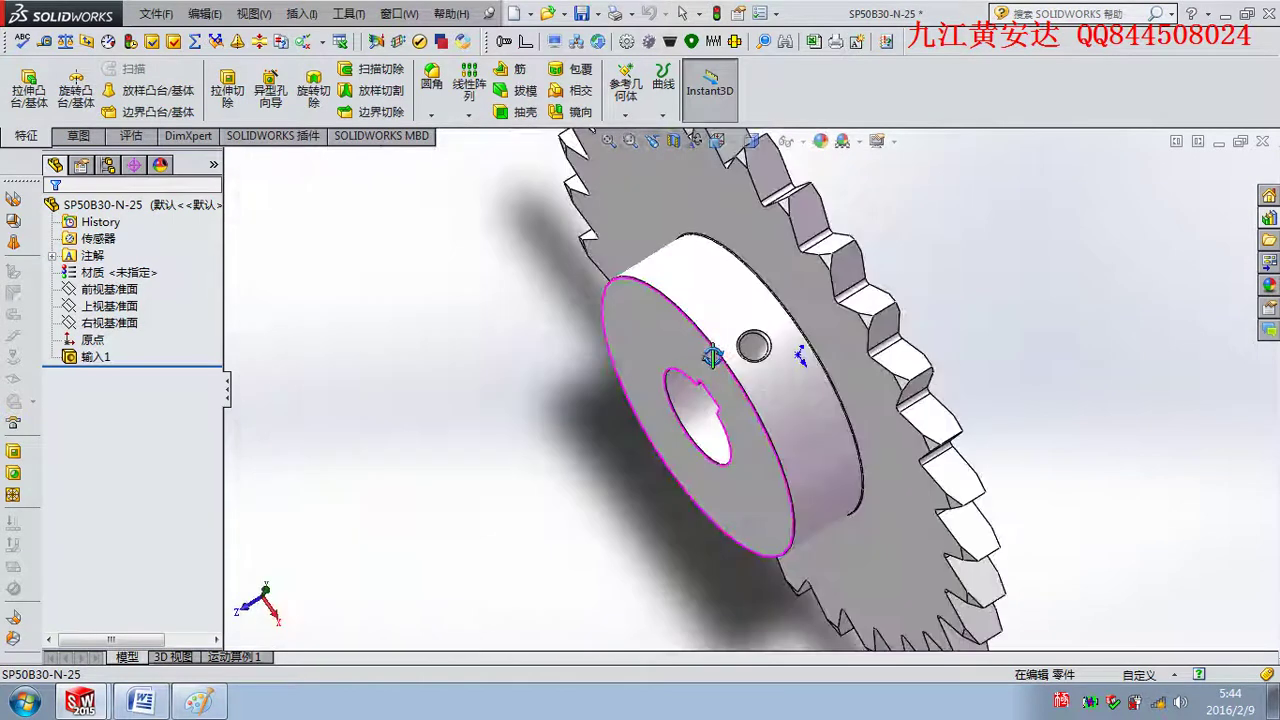
{"action": "key", "text": "ctrl+8"}
{"action": "left_click", "coordinate": [198, 703]}
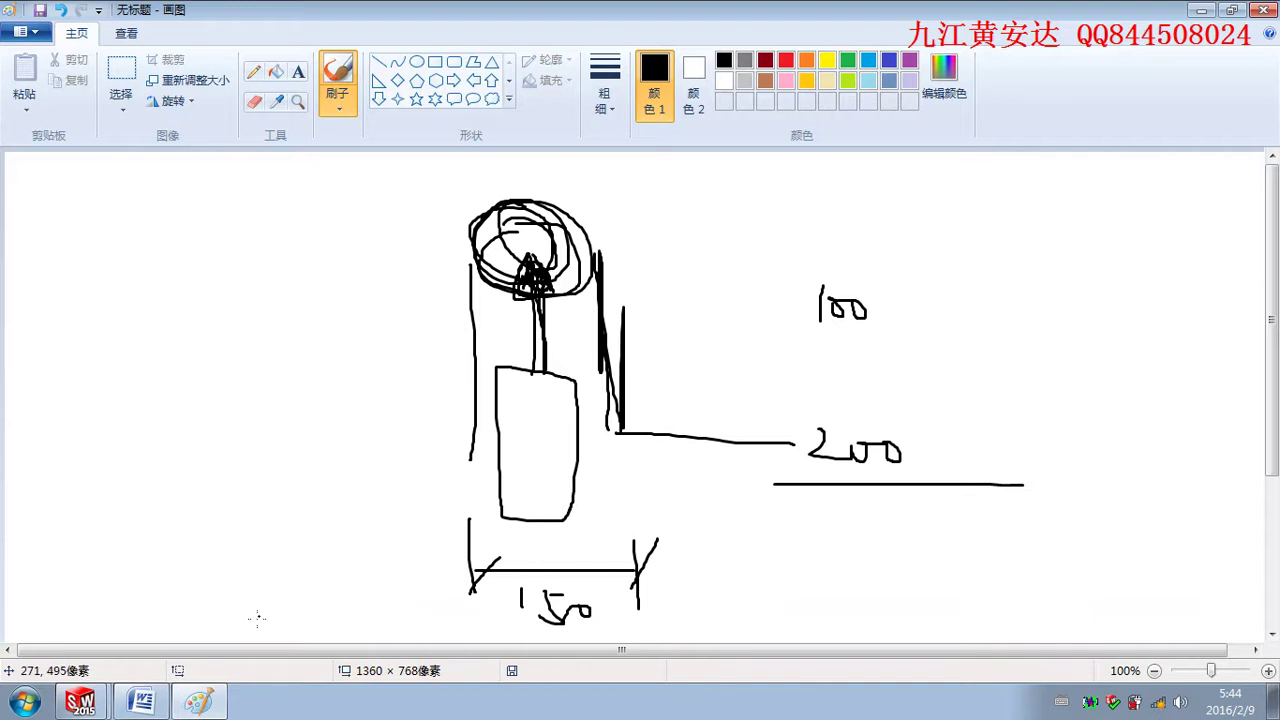
Switch from the Paint sketch back to the SP50B30-N-25 sprocket in SOLIDWORKS.
{"action": "left_click", "coordinate": [199, 701]}
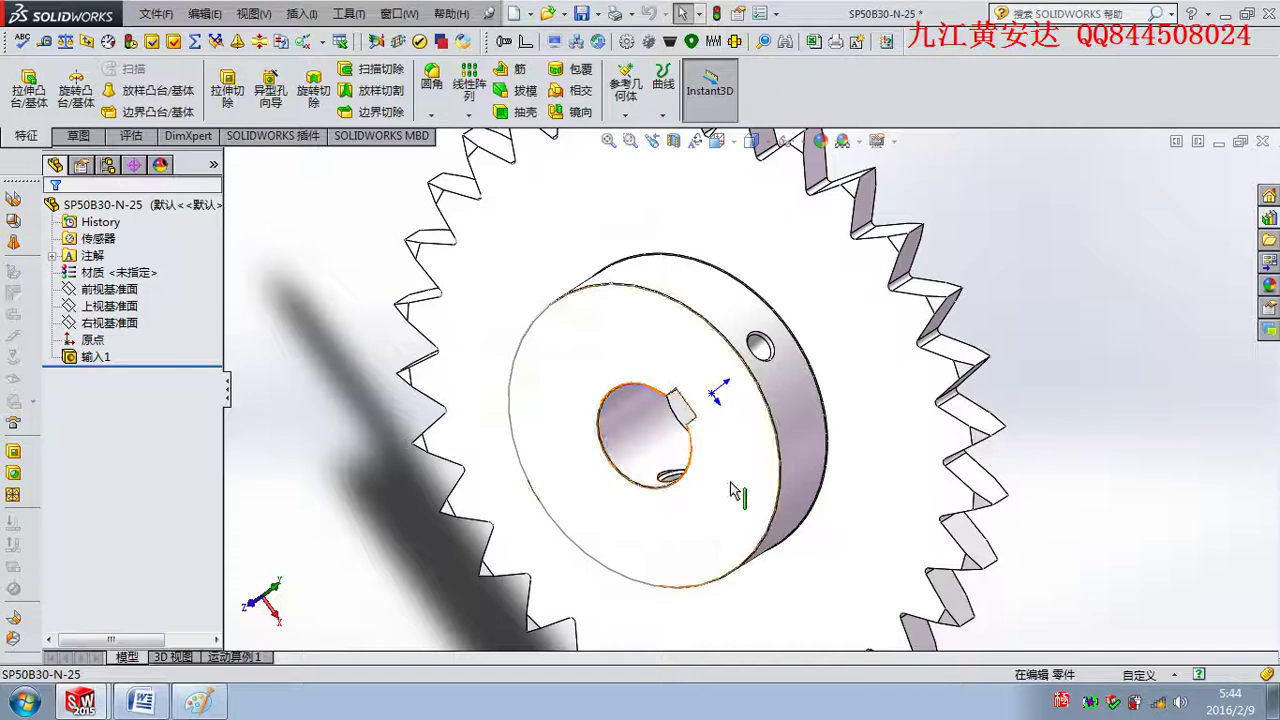
Inspect the sprocket's hub face and dark back face, then minimize SOLIDWORKS to show the Word table.
{"action": "middle_click_drag", "start_coordinate": [663, 470], "coordinate": [750, 358]}
{"action": "mouse_move", "coordinate": [708, 427]}
{"action": "middle_mouse_down"}
{"action": "mouse_move", "coordinate": [732, 464]}
{"action": "mouse_move", "coordinate": [808, 390]}
{"action": "middle_mouse_up"}
{"action": "mouse_move", "coordinate": [749, 423]}
{"action": "middle_mouse_down"}
{"action": "mouse_move", "coordinate": [637, 400]}
{"action": "mouse_move", "coordinate": [609, 457]}
{"action": "mouse_move", "coordinate": [815, 582]}
{"action": "mouse_move", "coordinate": [837, 611]}
{"action": "mouse_move", "coordinate": [586, 534]}
{"action": "mouse_move", "coordinate": [571, 583]}
{"action": "mouse_move", "coordinate": [816, 533]}
{"action": "mouse_move", "coordinate": [671, 560]}
{"action": "mouse_move", "coordinate": [918, 462]}
{"action": "mouse_move", "coordinate": [922, 448]}
{"action": "middle_mouse_up"}
{"action": "scroll", "coordinate": [922, 448], "scroll_direction": "up", "scroll_amount": 3}
{"action": "scroll", "coordinate": [810, 375], "scroll_direction": "up", "scroll_amount": 2}
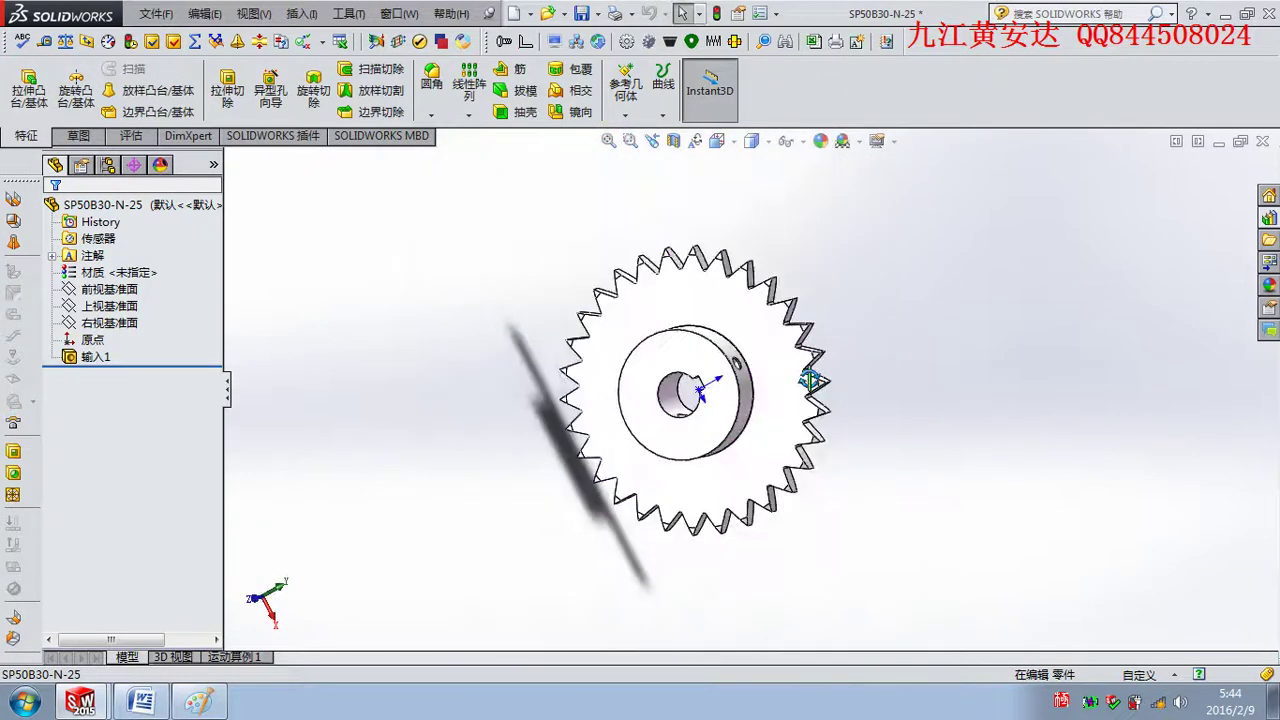
{"action": "middle_click_drag", "start_coordinate": [810, 375], "coordinate": [770, 405]}
{"action": "scroll", "coordinate": [770, 405], "scroll_direction": "down", "scroll_amount": 3}
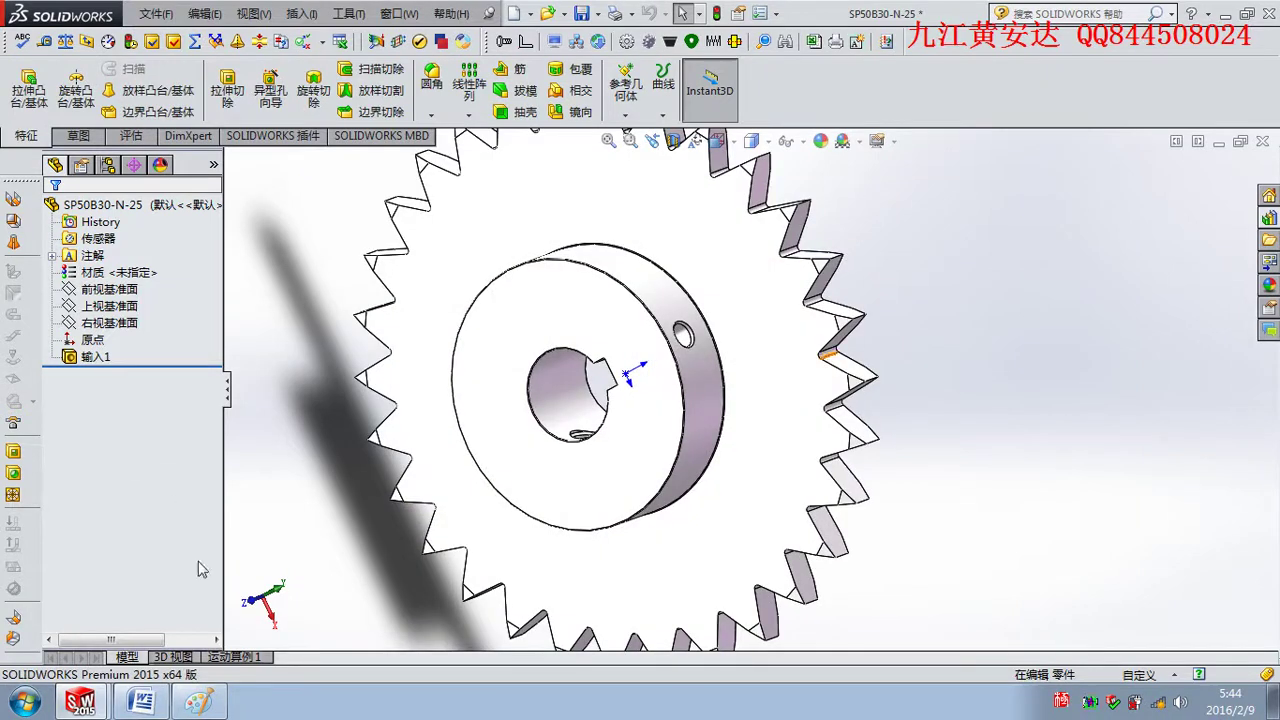
{"action": "left_click", "coordinate": [1225, 17]}
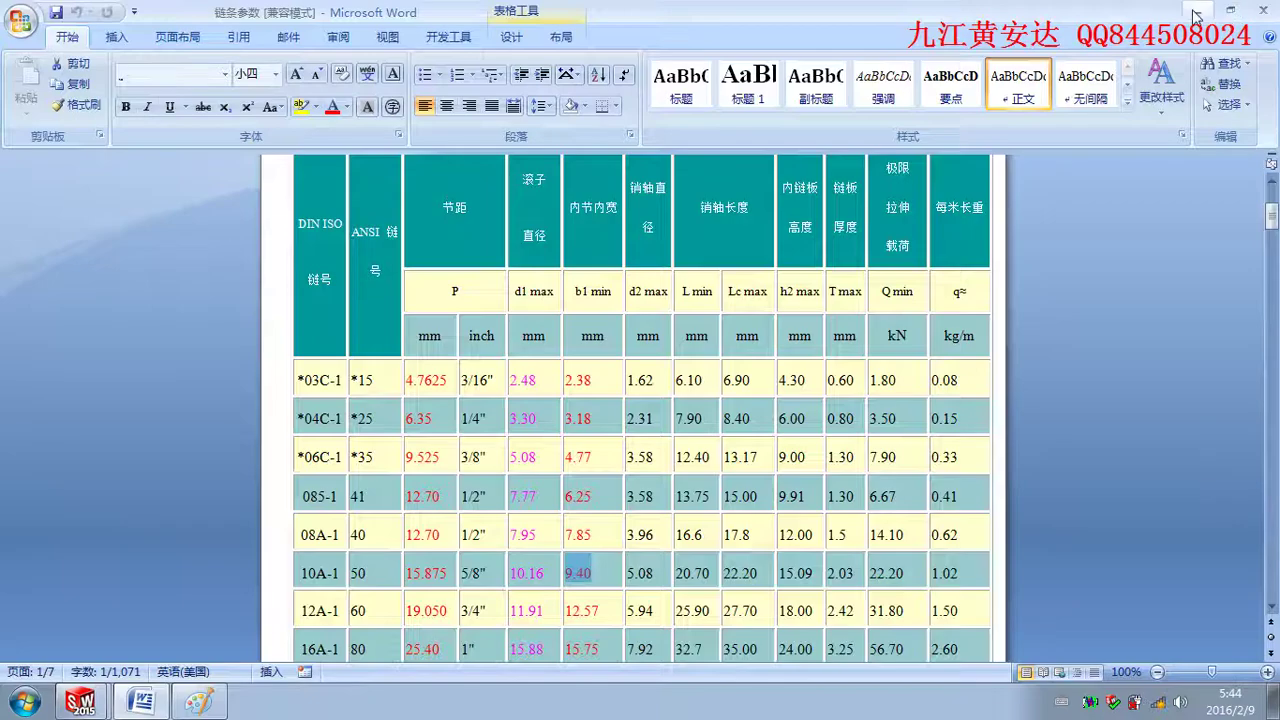
Minimize the Word chain table and refresh the desktop with 刷新 (Refresh).
{"action": "left_click", "coordinate": [1196, 15]}
{"action": "right_click", "coordinate": [477, 205]}
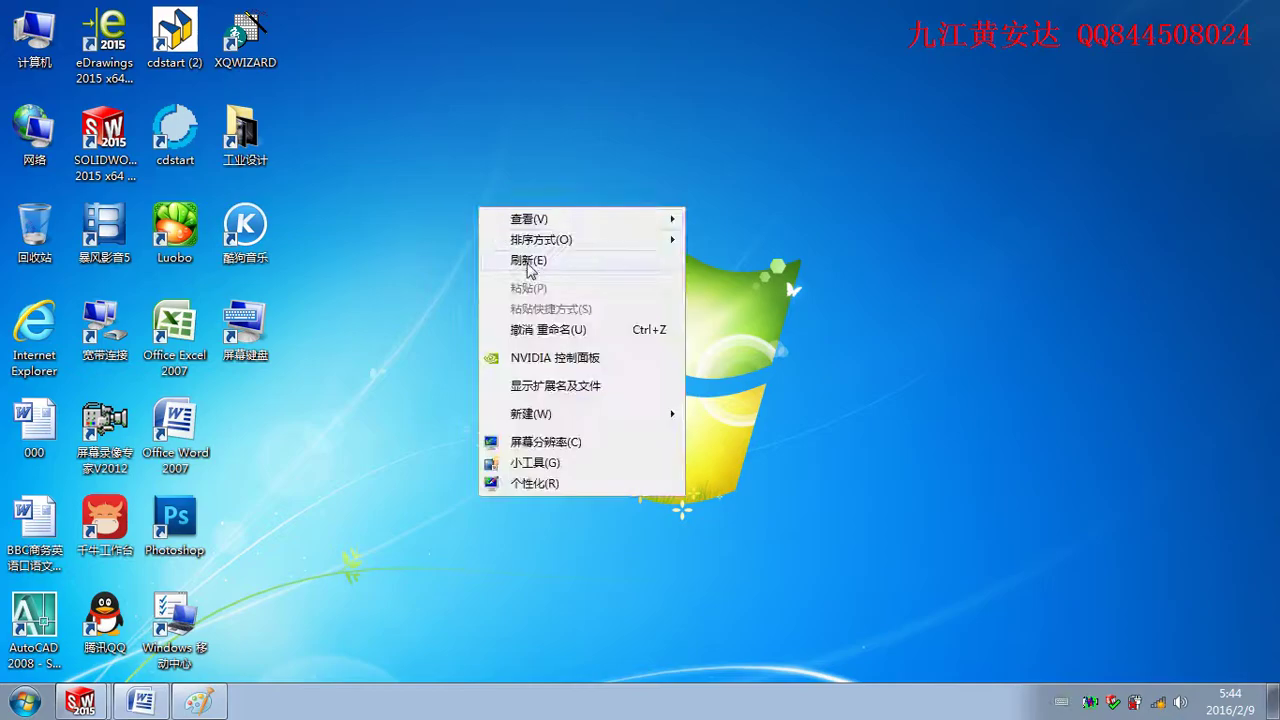
{"action": "left_click", "coordinate": [497, 262]}
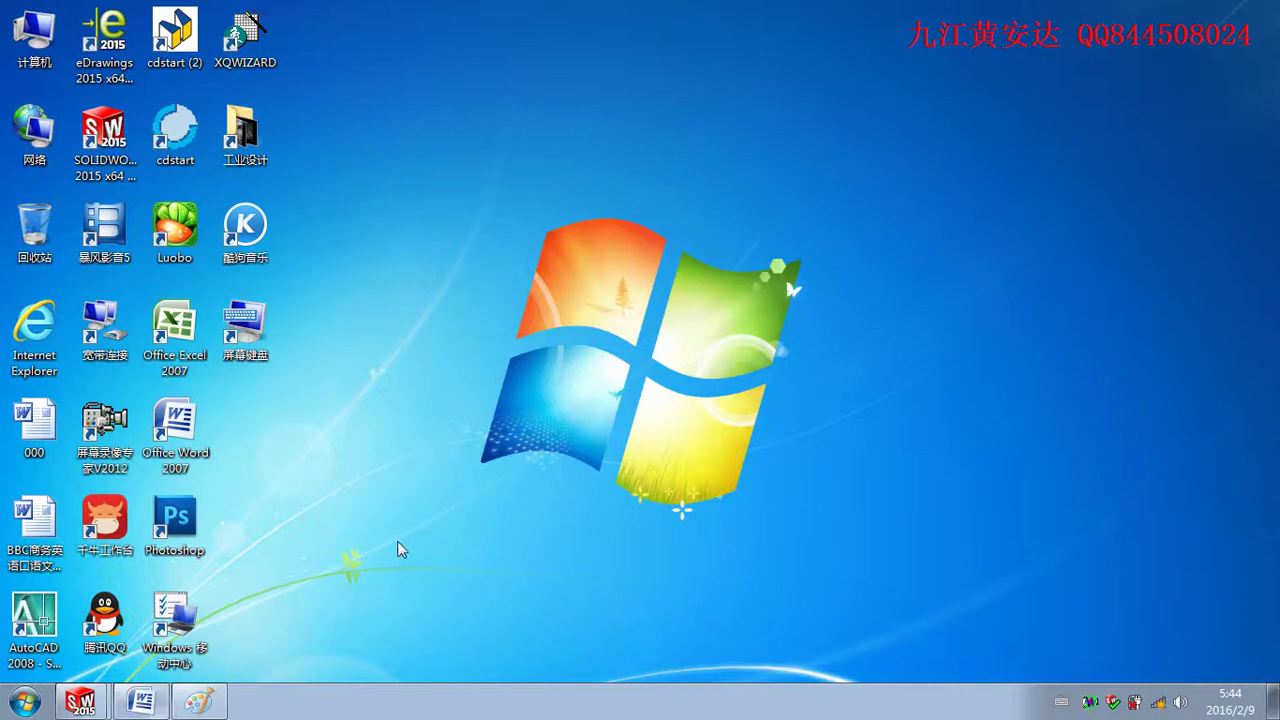